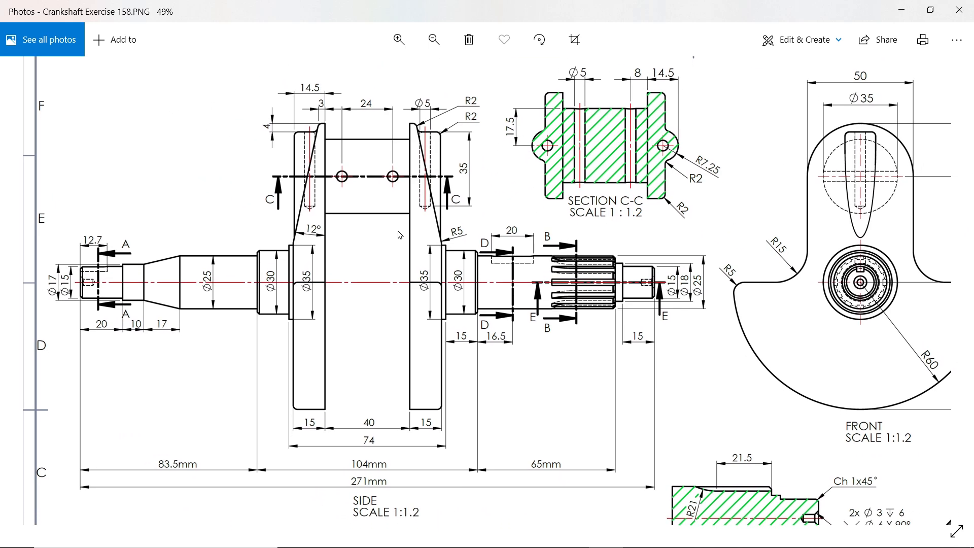
Examine the side view, Section C-C and front view dimensions in the crankshaft exercise drawing.
{"action": "scroll", "coordinate": [400, 234], "scroll_direction": "up", "scroll_amount": 1}
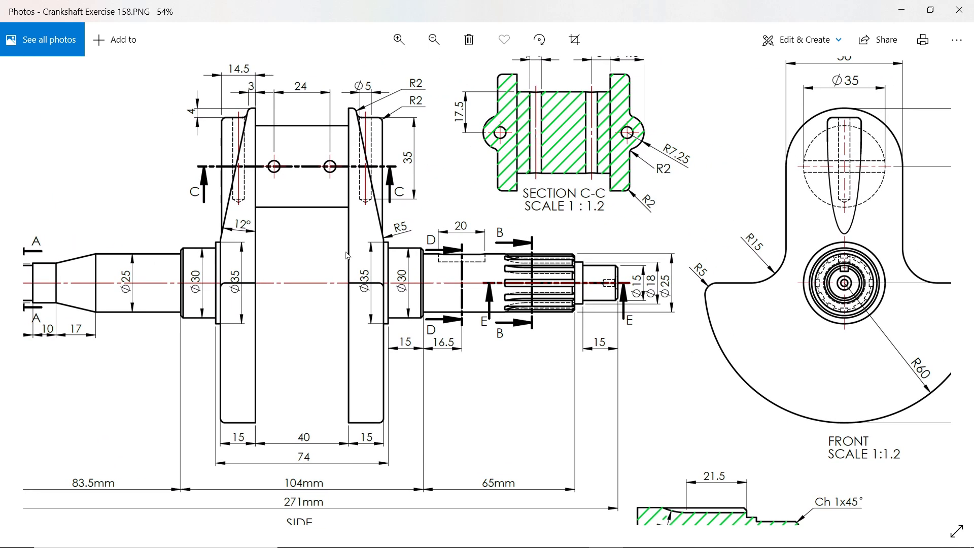
{"action": "left_click_drag", "start_coordinate": [543, 254], "coordinate": [461, 251]}
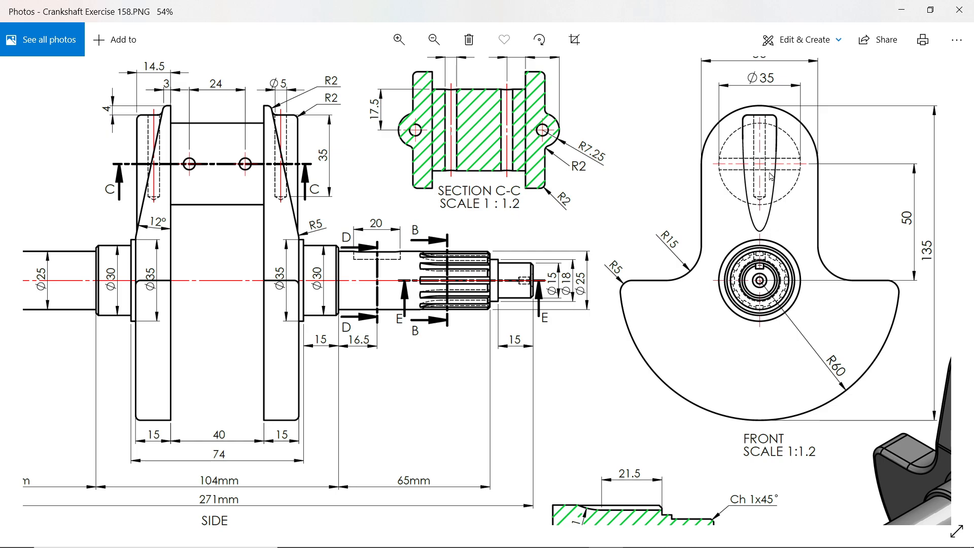
{"action": "left_click_drag", "start_coordinate": [771, 176], "coordinate": [705, 177]}
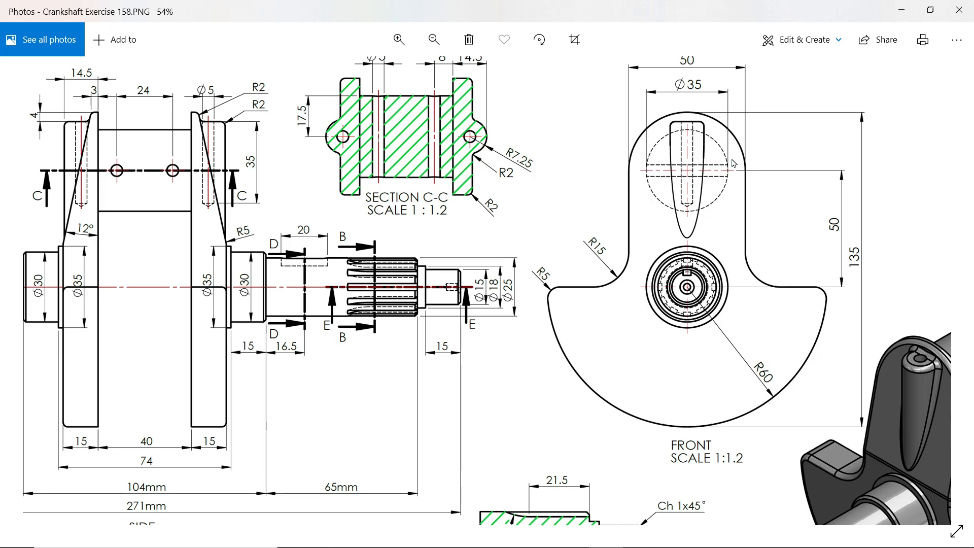
{"action": "scroll", "coordinate": [689, 84], "scroll_direction": "up", "scroll_amount": 1}
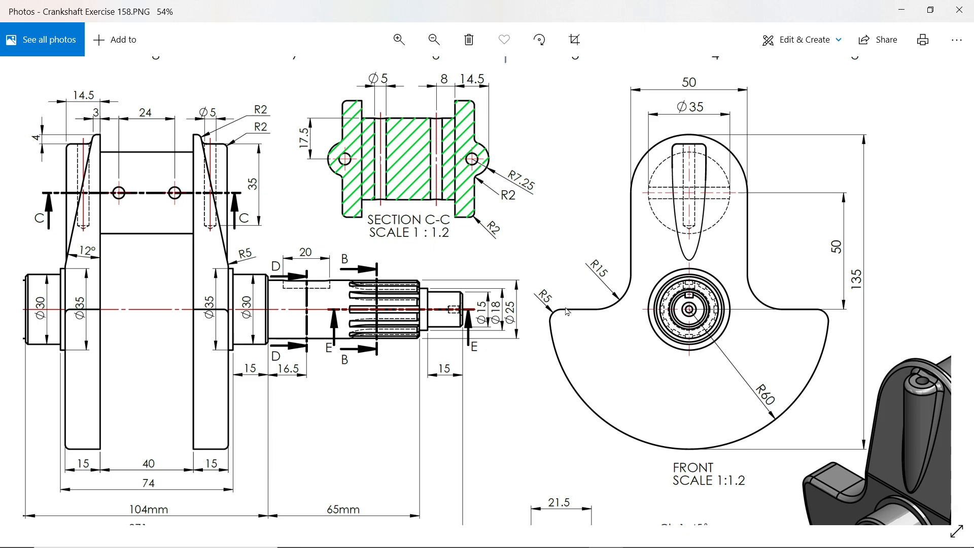
{"action": "left_click_drag", "start_coordinate": [566, 308], "coordinate": [702, 188]}
{"action": "left_click_drag", "start_coordinate": [604, 232], "coordinate": [668, 290]}
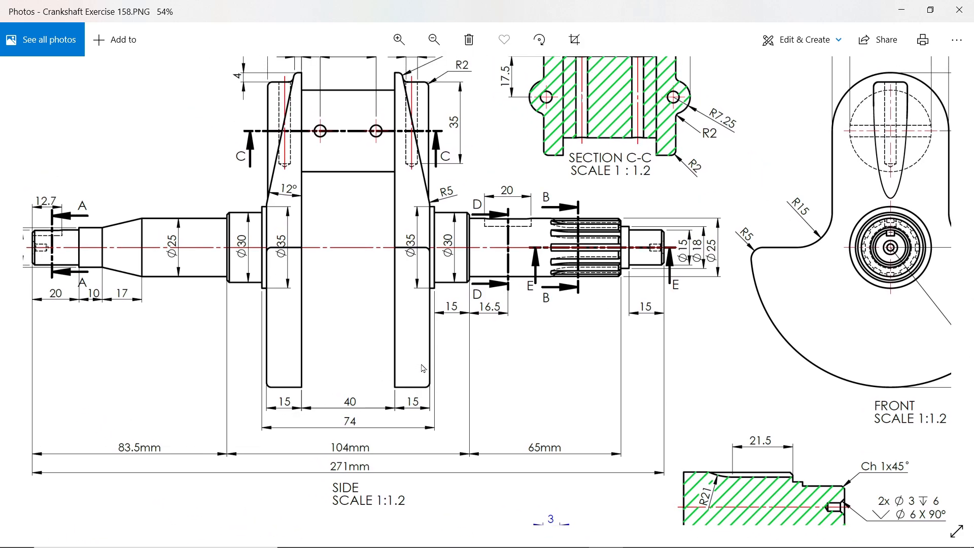
{"action": "left_click_drag", "start_coordinate": [382, 305], "coordinate": [383, 360]}
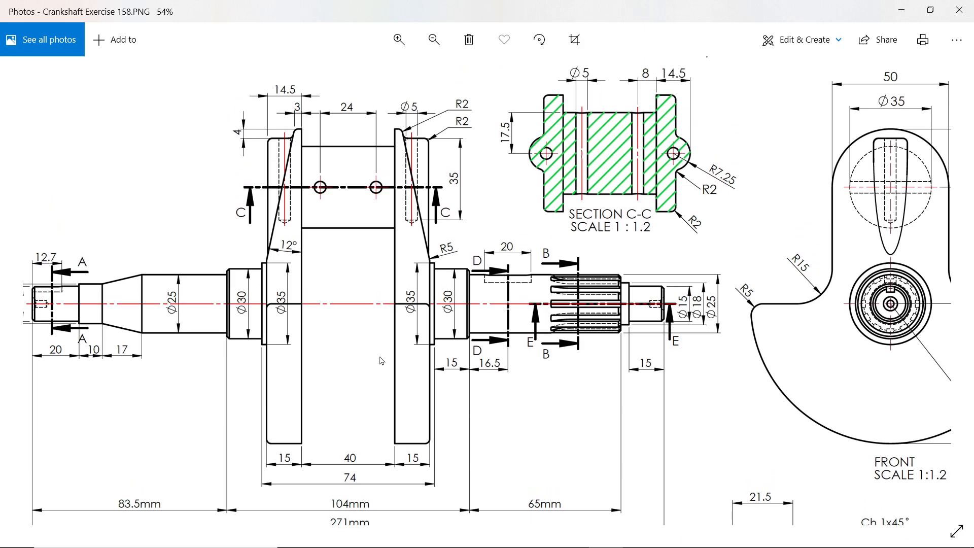
{"action": "left_click_drag", "start_coordinate": [366, 270], "coordinate": [356, 301]}
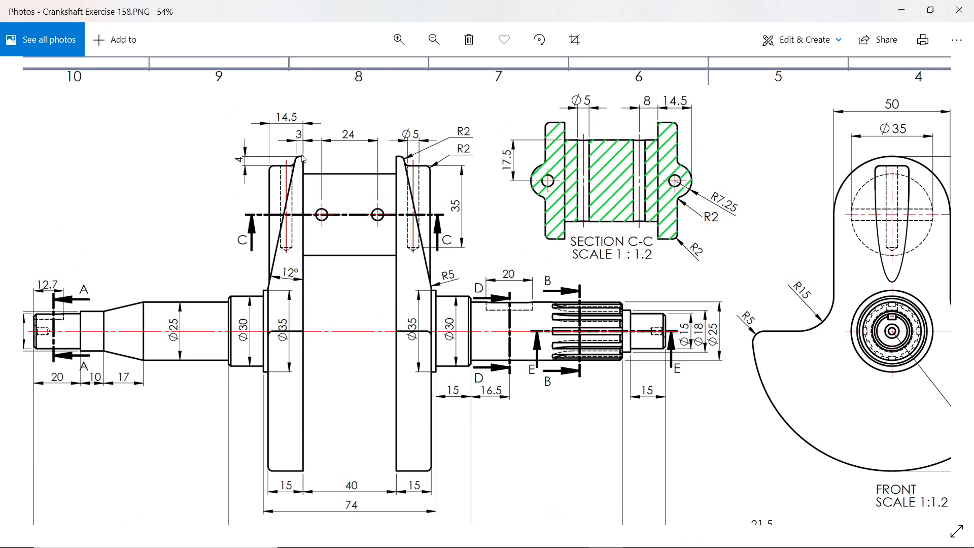
{"action": "scroll", "coordinate": [291, 197], "scroll_direction": "up", "scroll_amount": 2}
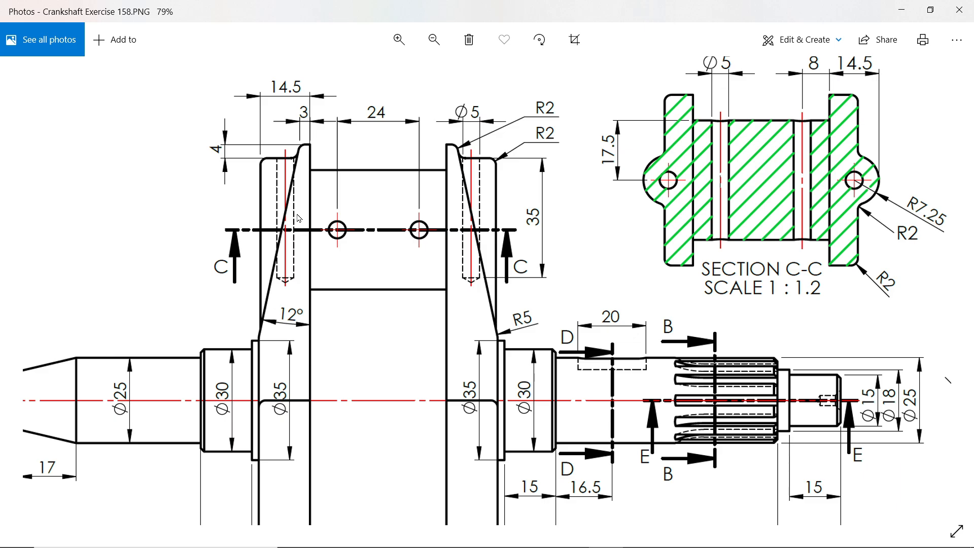
Switch to SOLIDWORKS and check the part's unit system.
{"action": "left_click", "coordinate": [901, 10]}
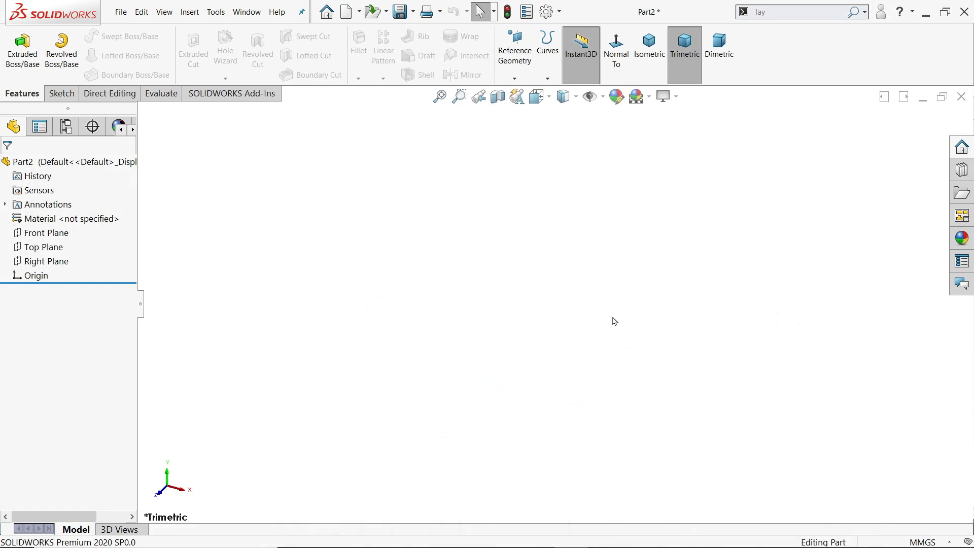
{"action": "left_click", "coordinate": [905, 541]}
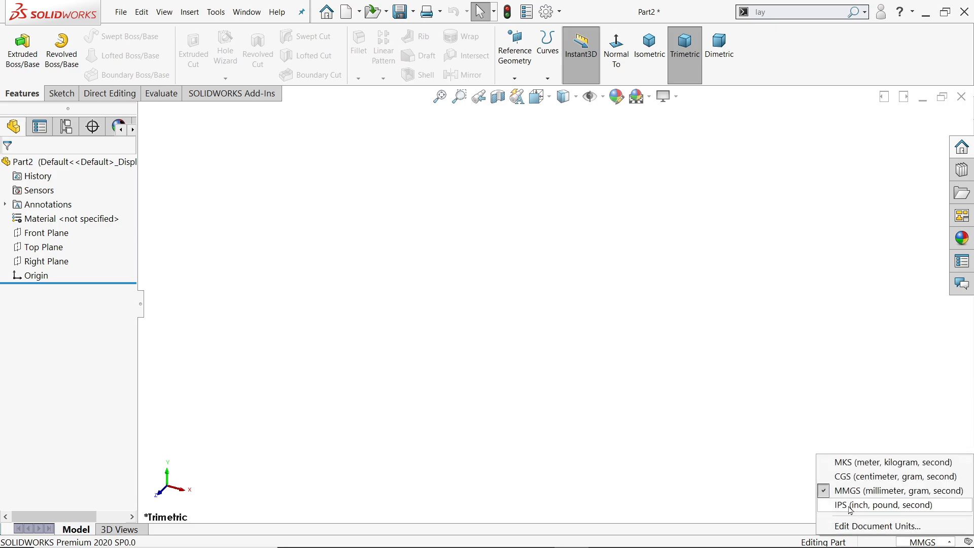
{"action": "left_click", "coordinate": [715, 387]}
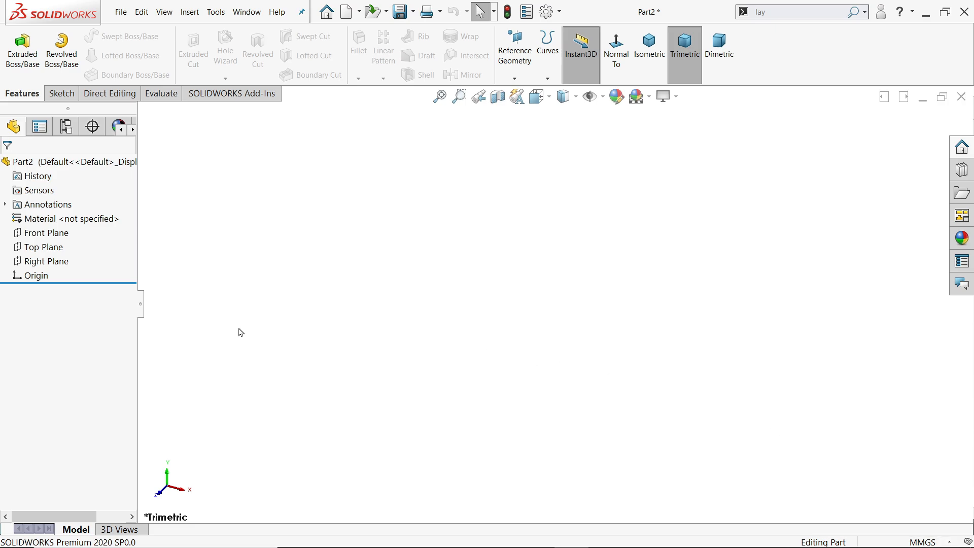
On the Front Plane, sketch a 120 mm diameter circle at the origin and a 50 mm diameter circle centred about 87 mm above it.
{"action": "left_click", "coordinate": [68, 235]}
{"action": "left_click", "coordinate": [79, 219]}
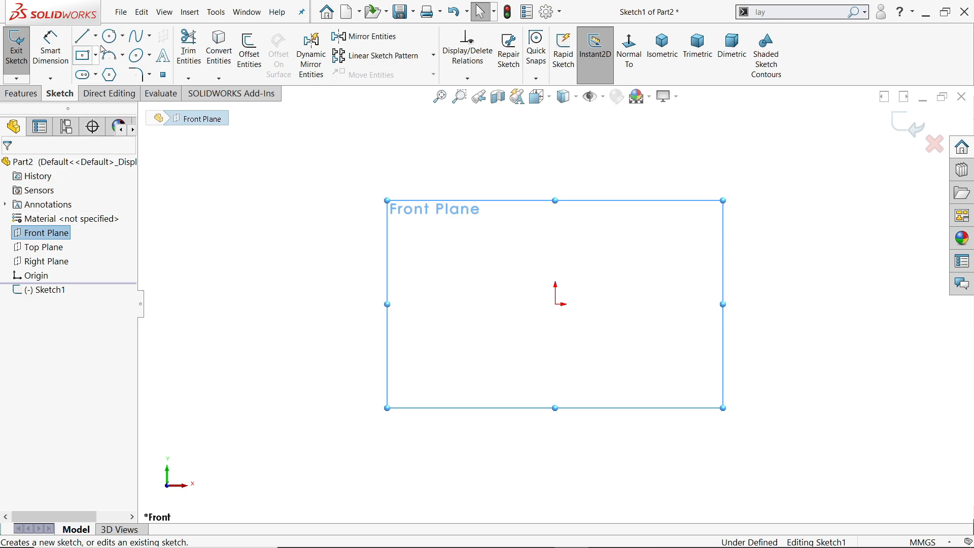
{"action": "left_click", "coordinate": [111, 36]}
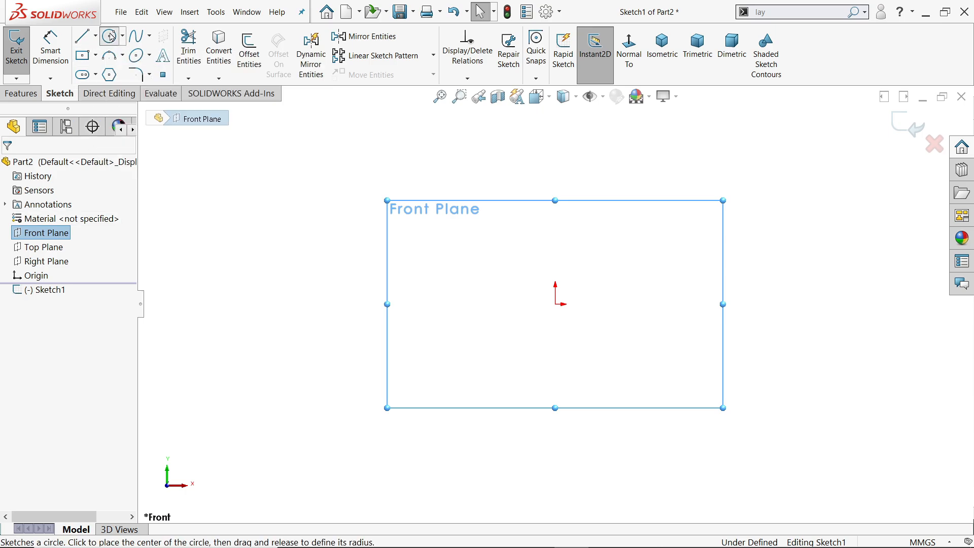
{"action": "left_click", "coordinate": [557, 304]}
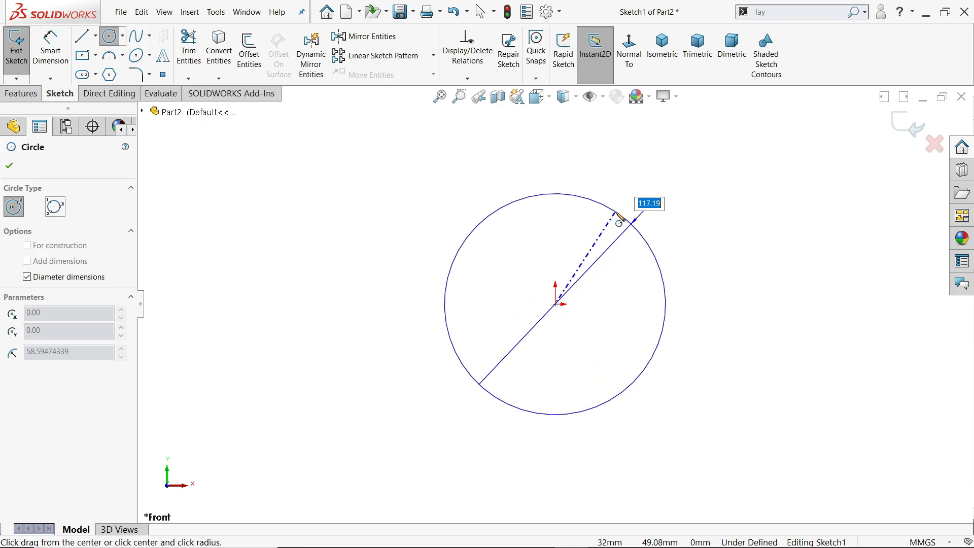
{"action": "type", "text": "60*2"}
{"action": "key", "text": "Return"}
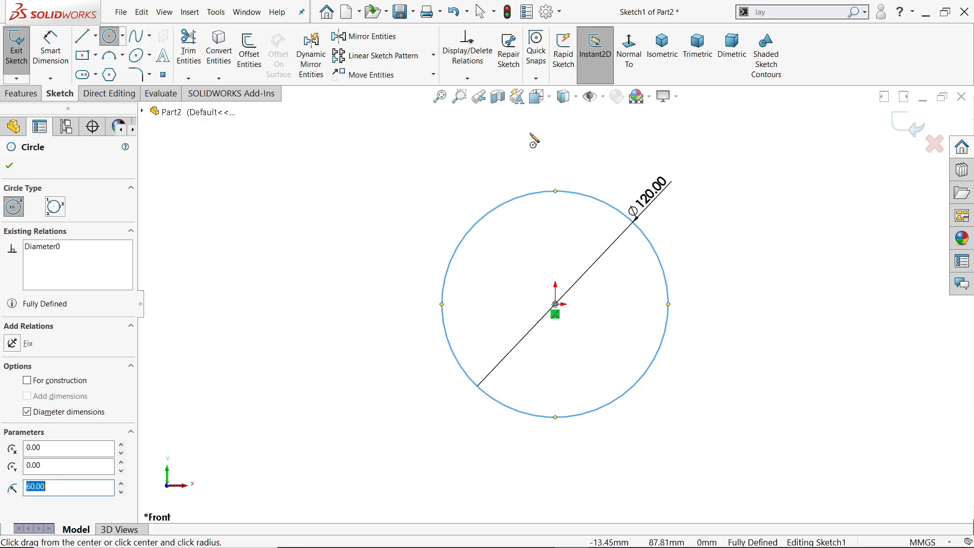
{"action": "left_click", "coordinate": [556, 139]}
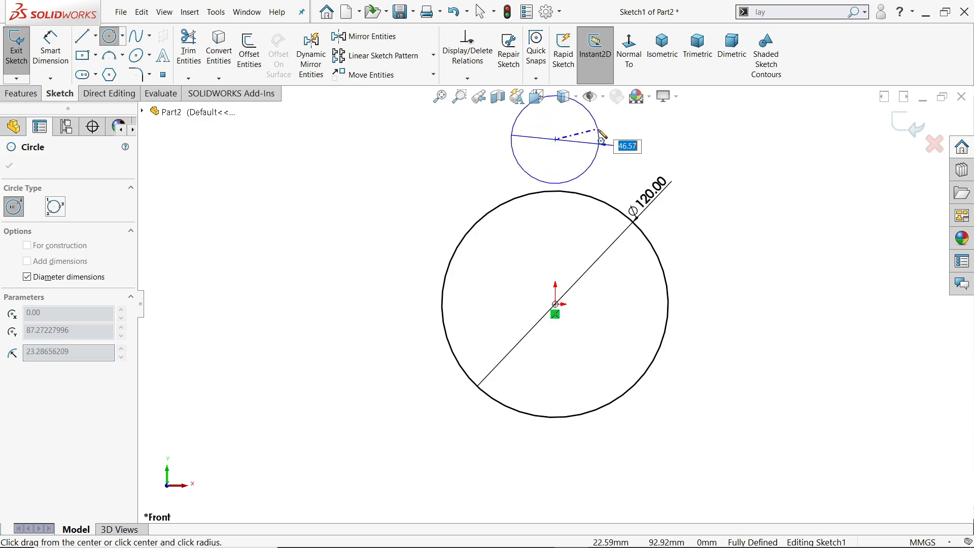
{"action": "key", "text": "Return"}
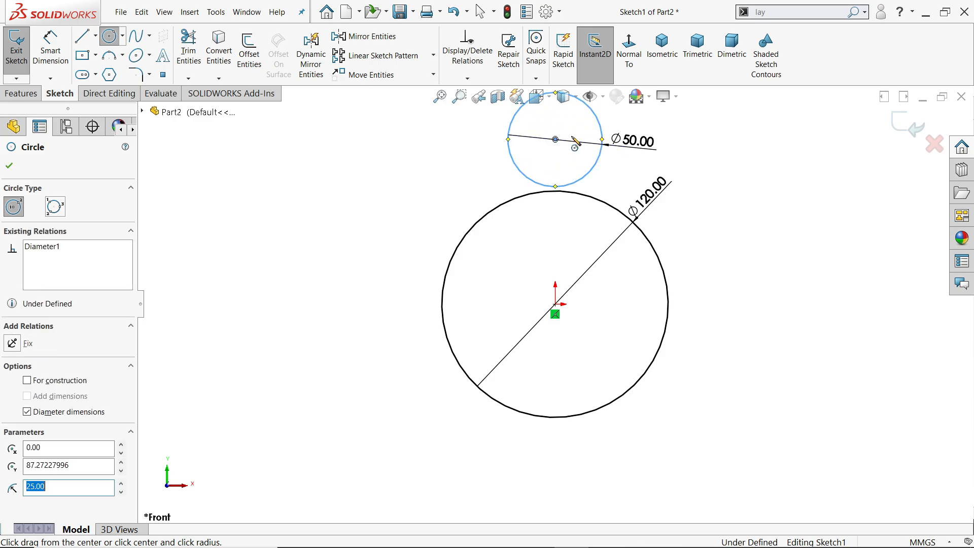
Draw a horizontal line across the 120 mm circle, joining its two side quadrant points through the origin.
{"action": "left_click", "coordinate": [83, 36]}
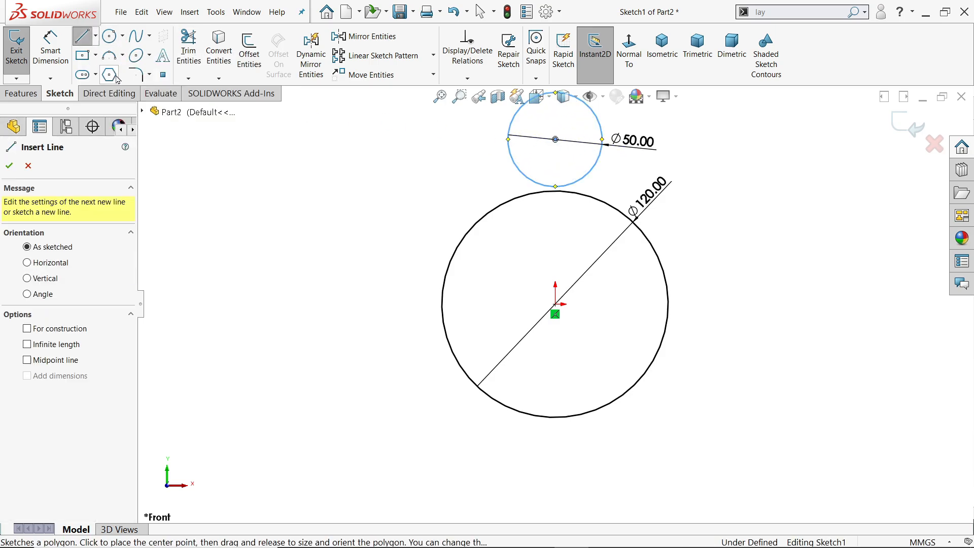
{"action": "left_click", "coordinate": [441, 304]}
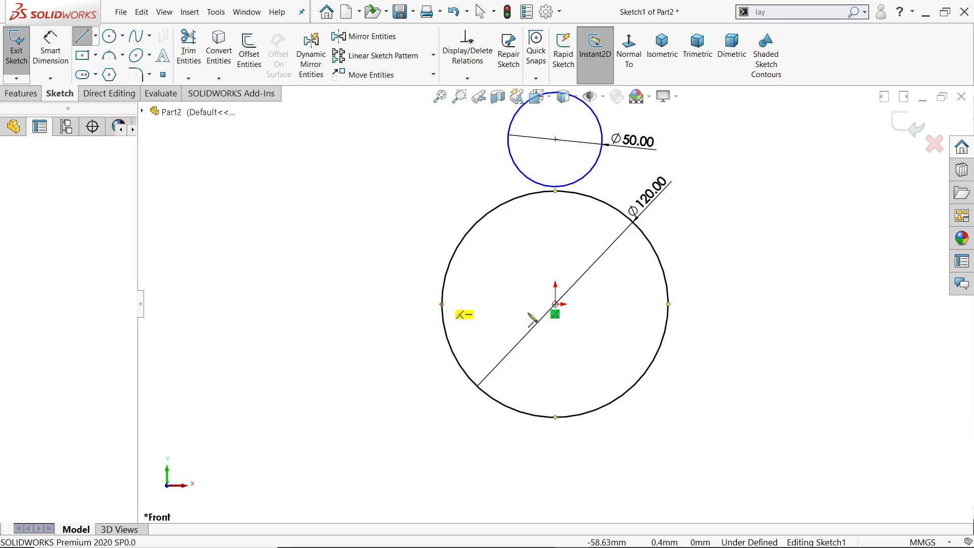
{"action": "left_click", "coordinate": [668, 303]}
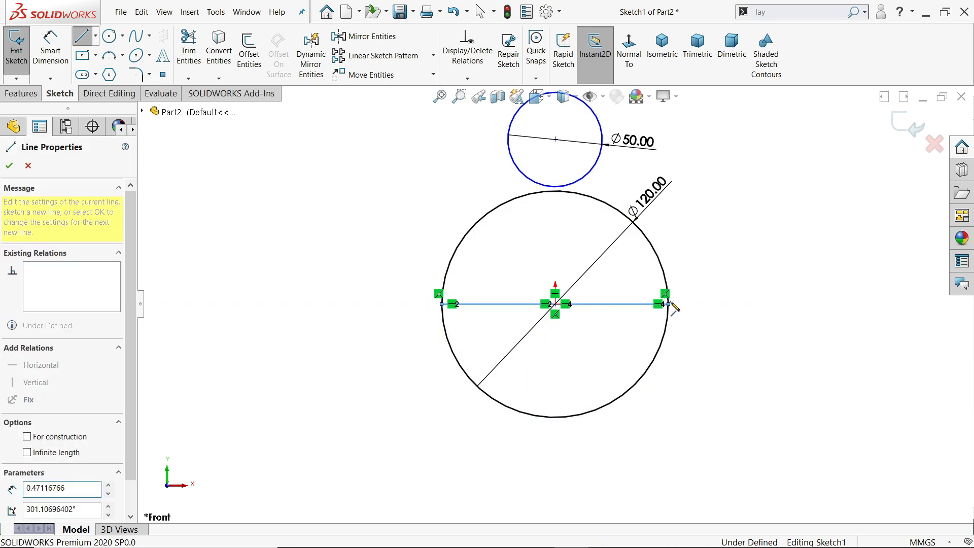
{"action": "right_click", "coordinate": [705, 261]}
{"action": "left_click", "coordinate": [714, 264]}
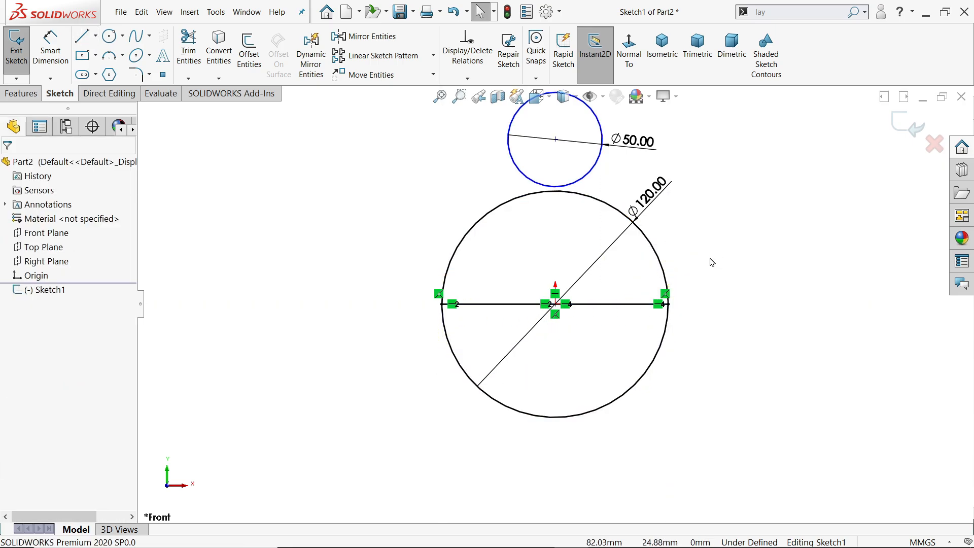
Draw two vertical lines about 87 mm long from the small circle's side quadrant points down to the horizontal line.
{"action": "key", "text": "l"}
{"action": "scroll", "coordinate": [535, 127], "scroll_direction": "down", "scroll_amount": 2}
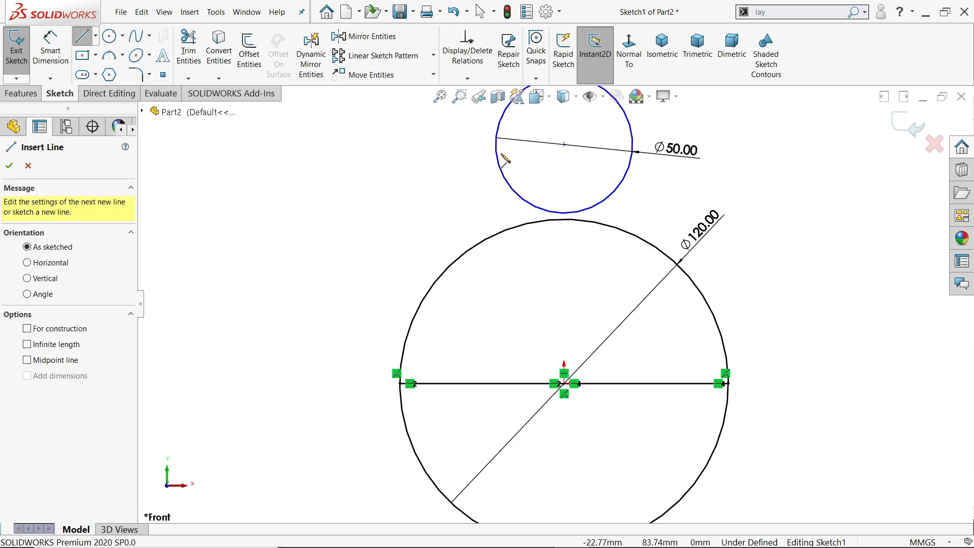
{"action": "left_click", "coordinate": [495, 145]}
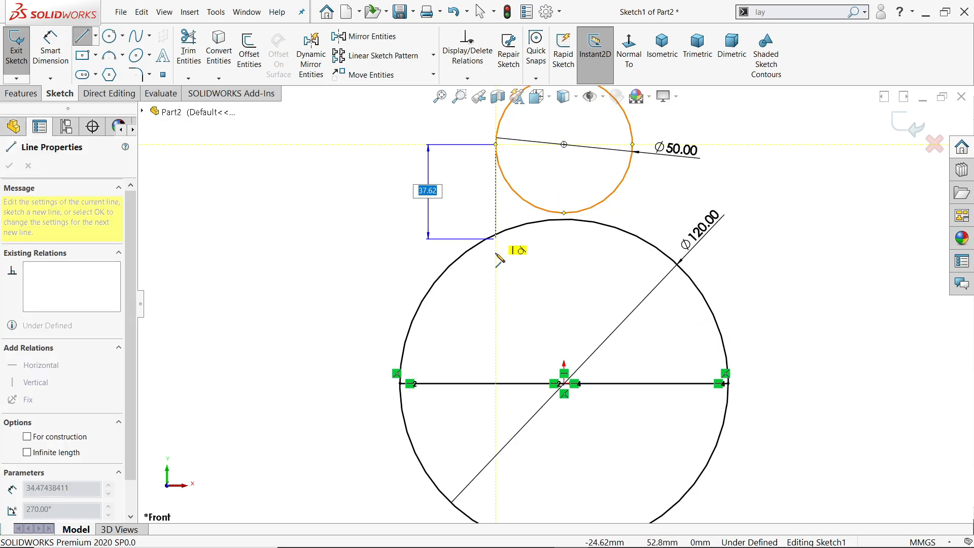
{"action": "left_click", "coordinate": [495, 384]}
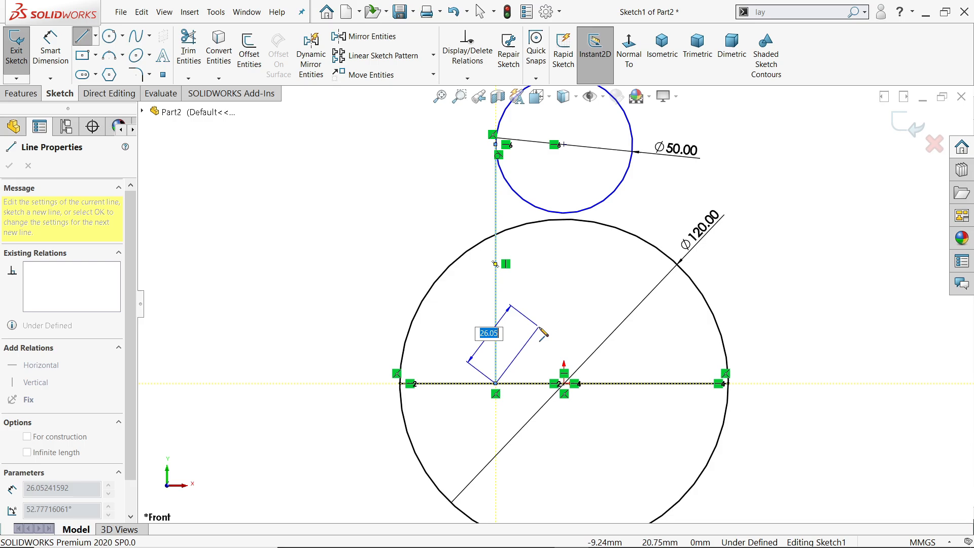
{"action": "key", "text": "Escape"}
{"action": "key", "text": "l"}
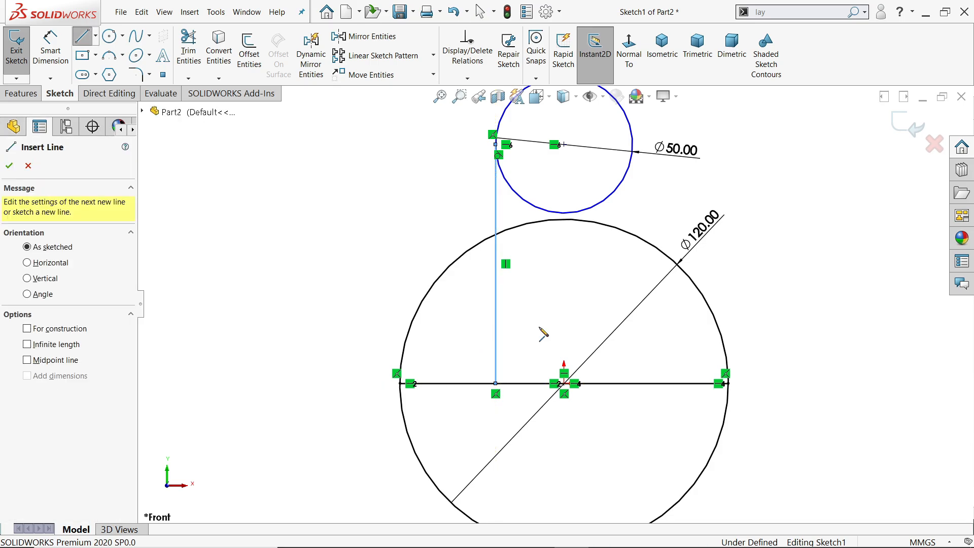
{"action": "left_click", "coordinate": [632, 145]}
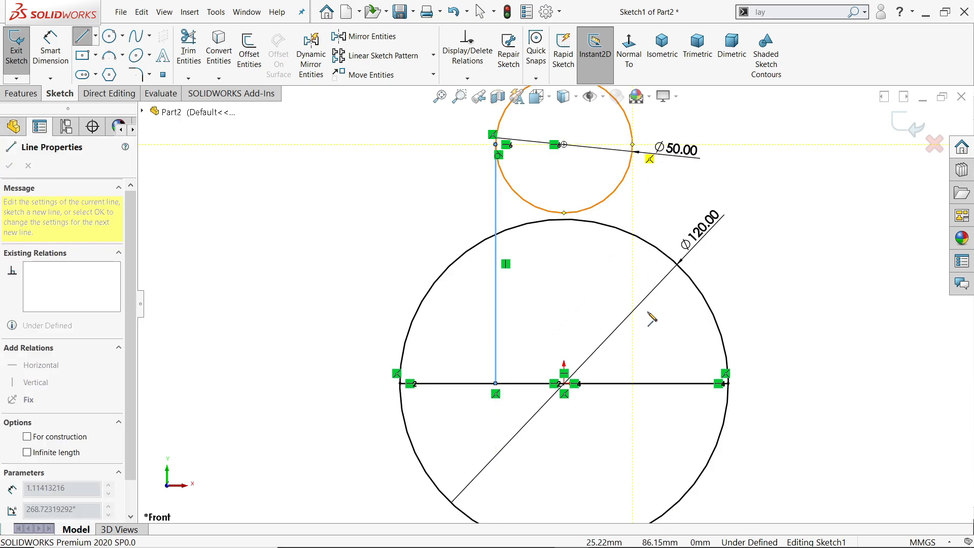
{"action": "left_click", "coordinate": [632, 383]}
{"action": "key", "text": "Escape"}
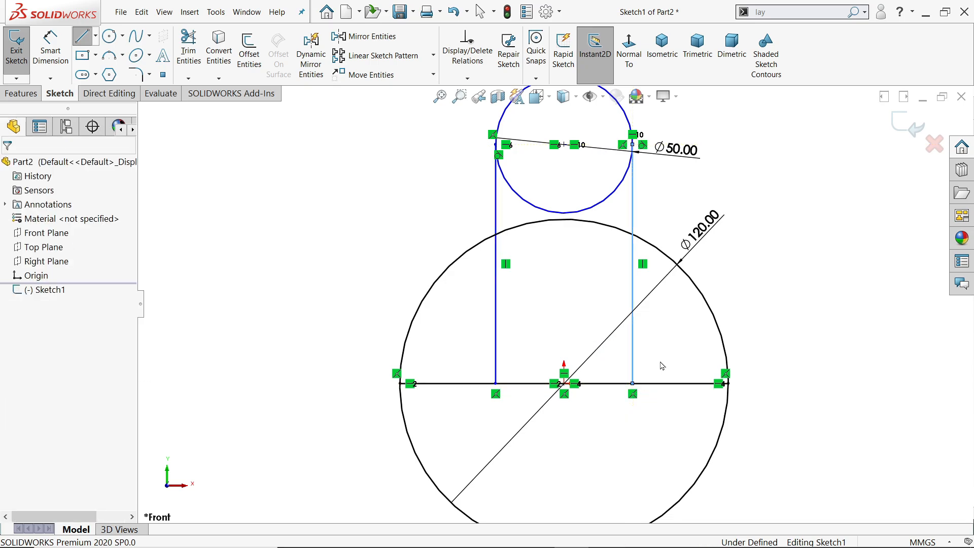
Dimension the vertical distance between the centres of the two circles and set it to 50 mm.
{"action": "key", "text": "f"}
{"action": "scroll", "coordinate": [558, 321], "scroll_direction": "down", "scroll_amount": 2}
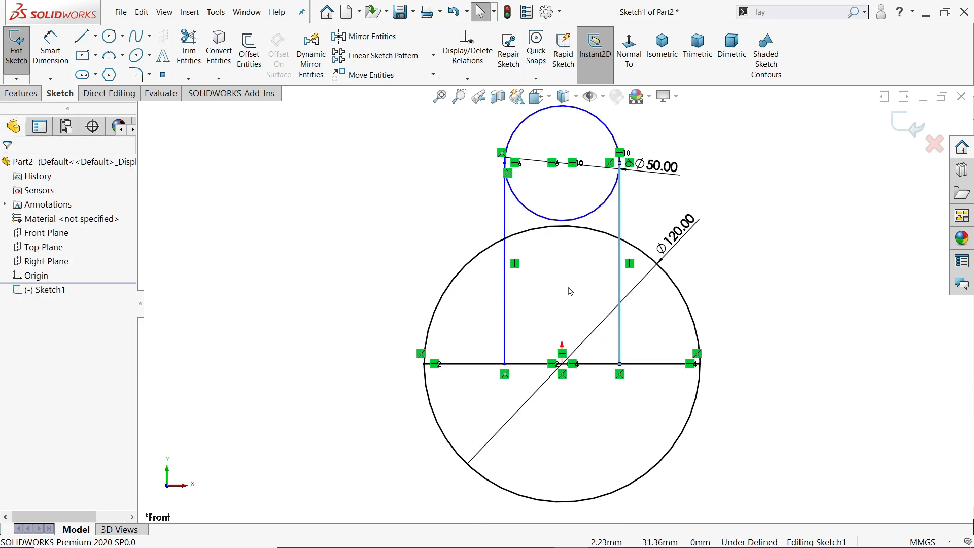
{"action": "left_click", "coordinate": [52, 50]}
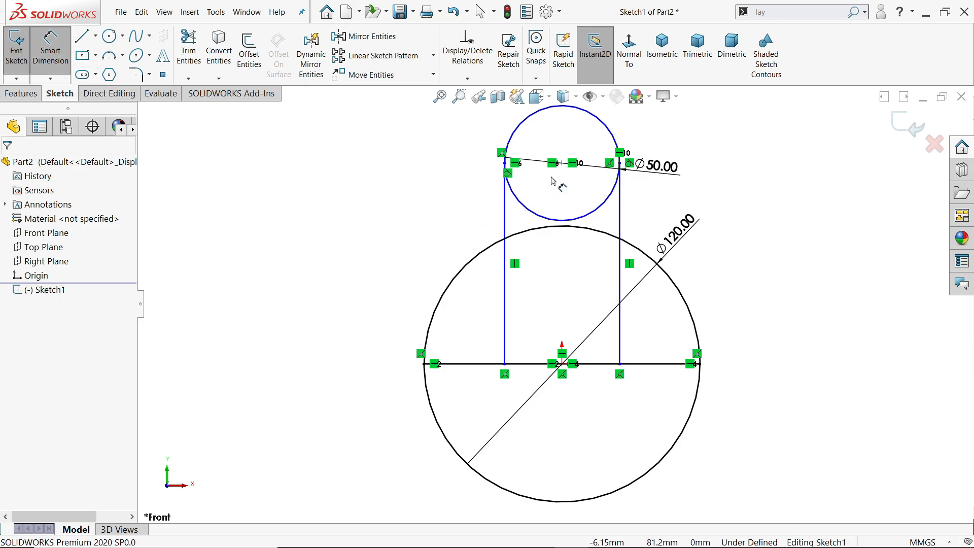
{"action": "left_click", "coordinate": [562, 374]}
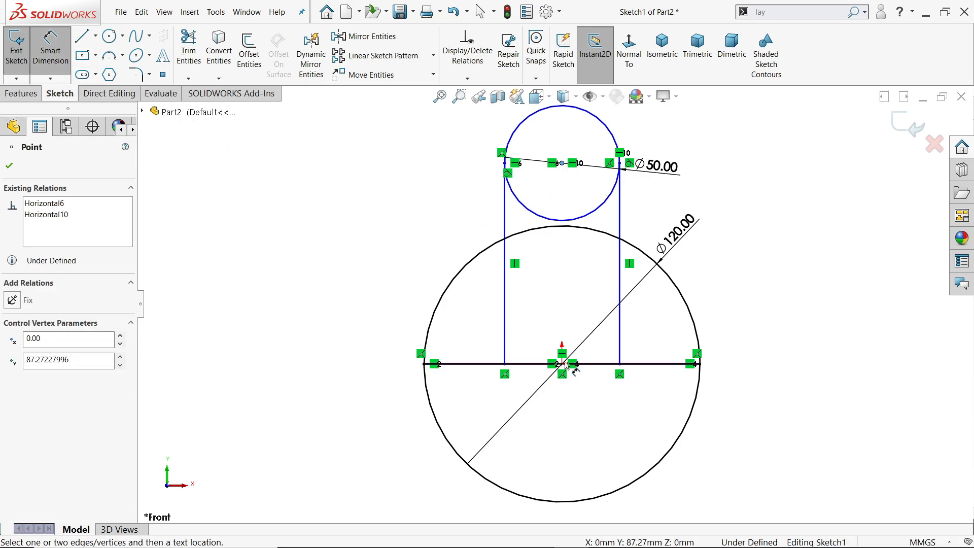
{"action": "left_click", "coordinate": [565, 364]}
{"action": "left_click", "coordinate": [362, 269]}
{"action": "type", "text": "5"}
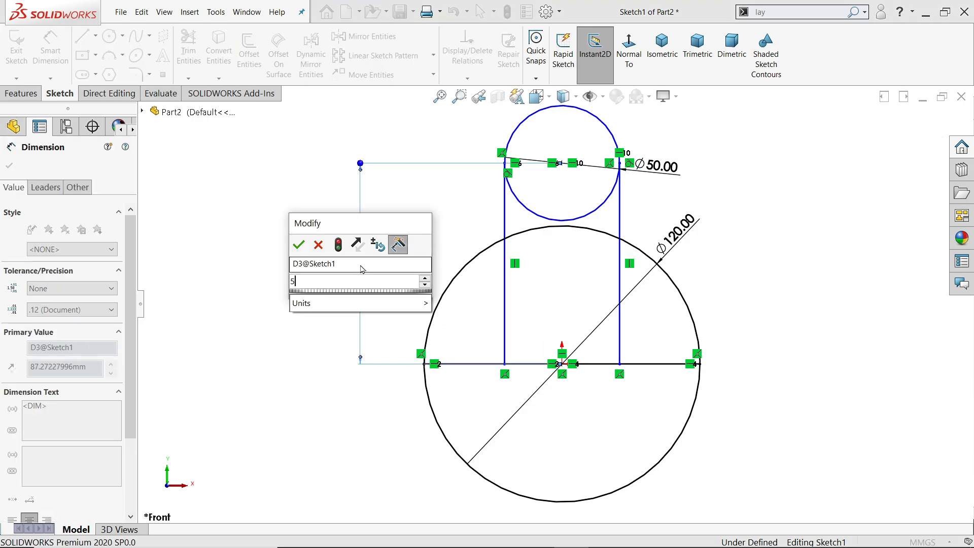
{"action": "type", "text": "0"}
{"action": "key", "text": "Return"}
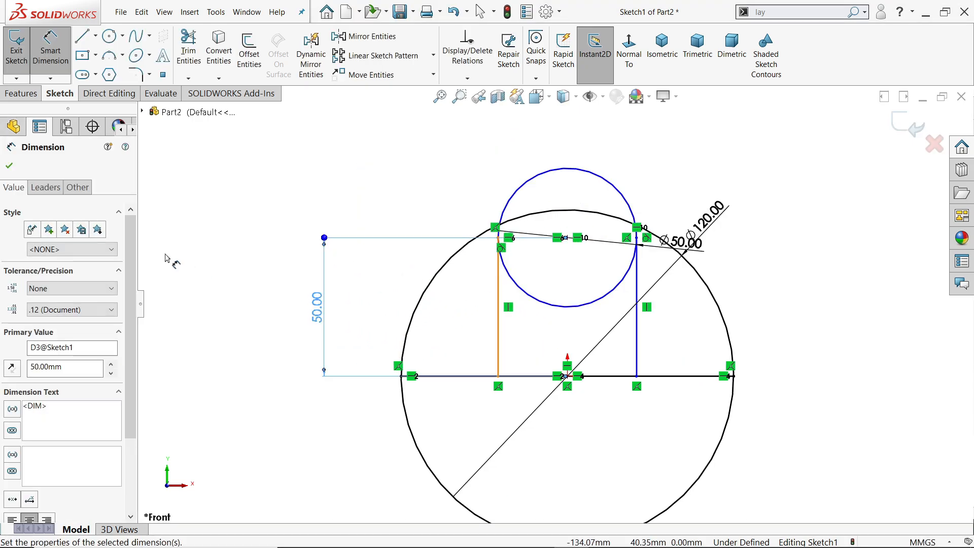
{"action": "left_click", "coordinate": [9, 165]}
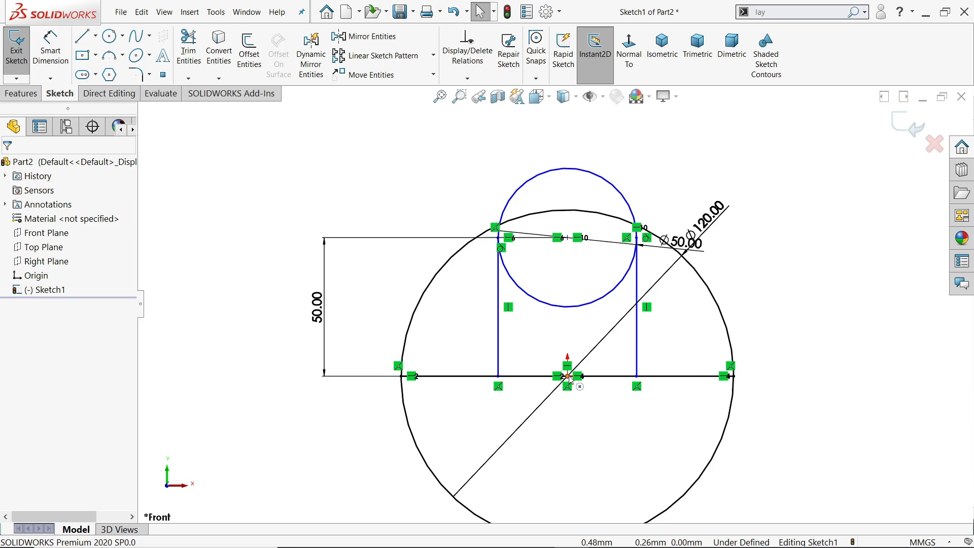
Add a vertical relation between the origin and the centre of the 50 mm circle.
{"action": "left_click", "coordinate": [568, 376]}
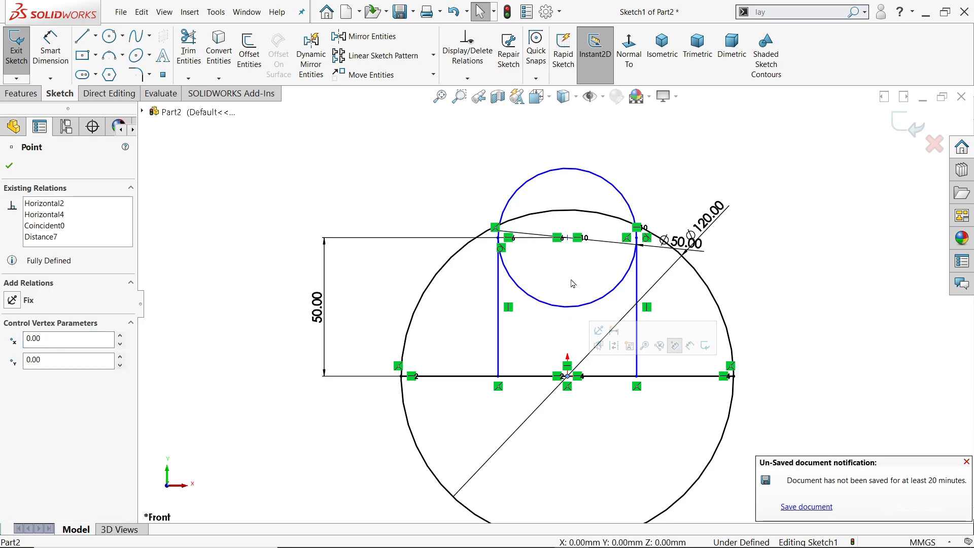
{"action": "left_click", "coordinate": [567, 237], "text": "ctrl"}
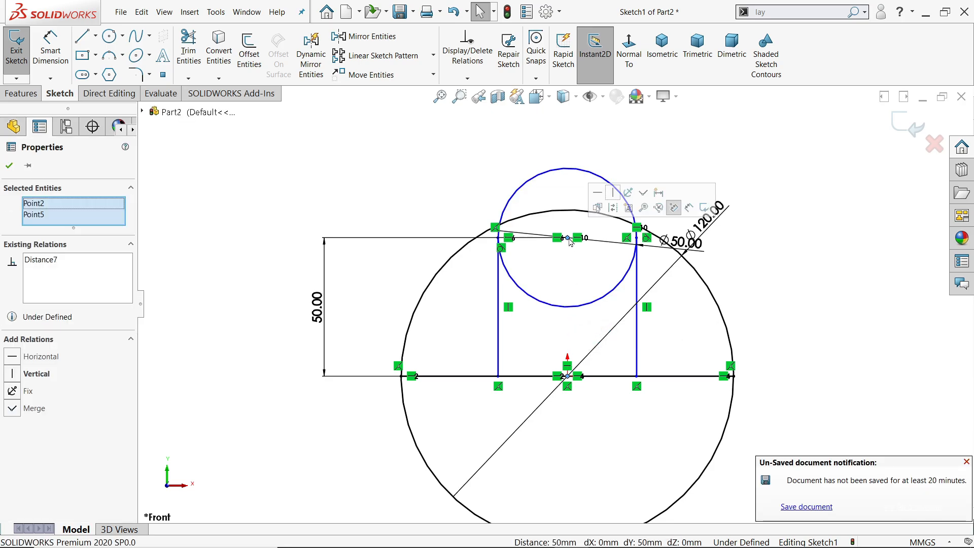
{"action": "left_click", "coordinate": [611, 209]}
{"action": "left_click", "coordinate": [967, 463]}
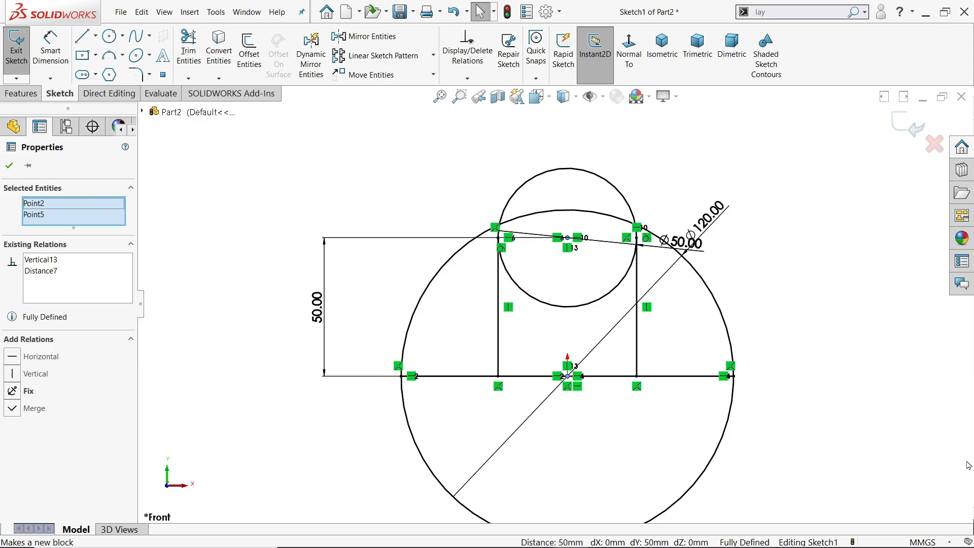
{"action": "scroll", "coordinate": [580, 298], "scroll_direction": "up", "scroll_amount": 3}
{"action": "scroll", "coordinate": [591, 324], "scroll_direction": "down", "scroll_amount": 3}
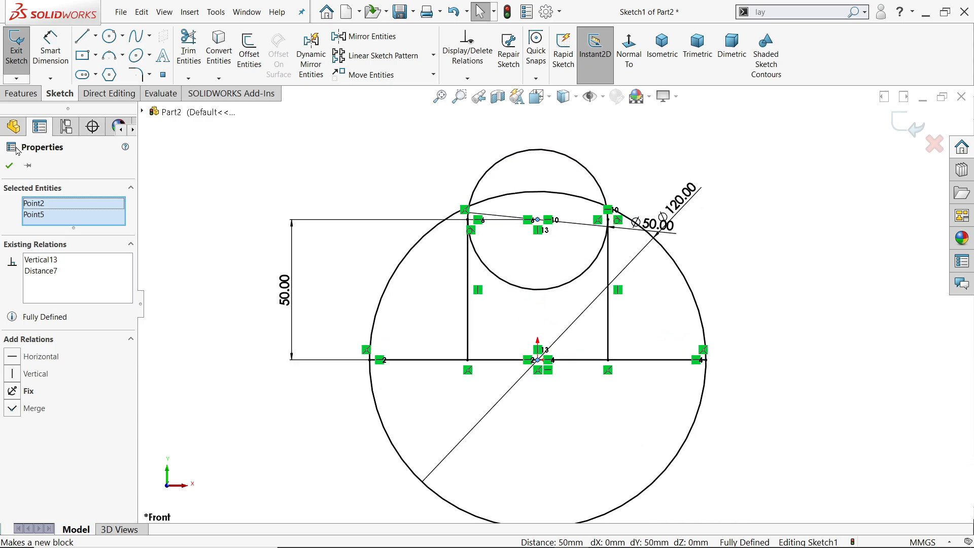
{"action": "left_click", "coordinate": [9, 166]}
Trim away the upper half of the 120 mm circle, including the arc portion inside the small circle.
{"action": "left_click", "coordinate": [188, 51]}
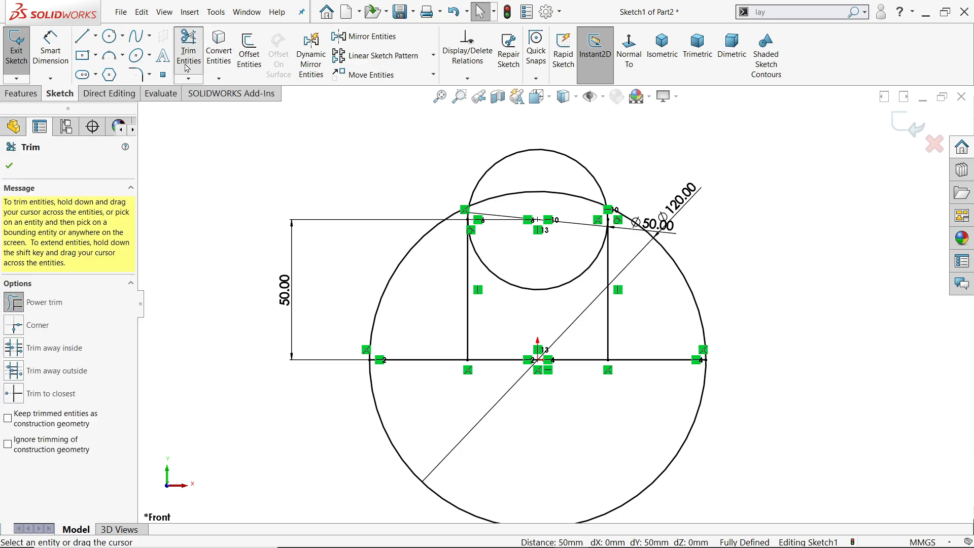
{"action": "scroll", "coordinate": [505, 378], "scroll_direction": "down", "scroll_amount": 3}
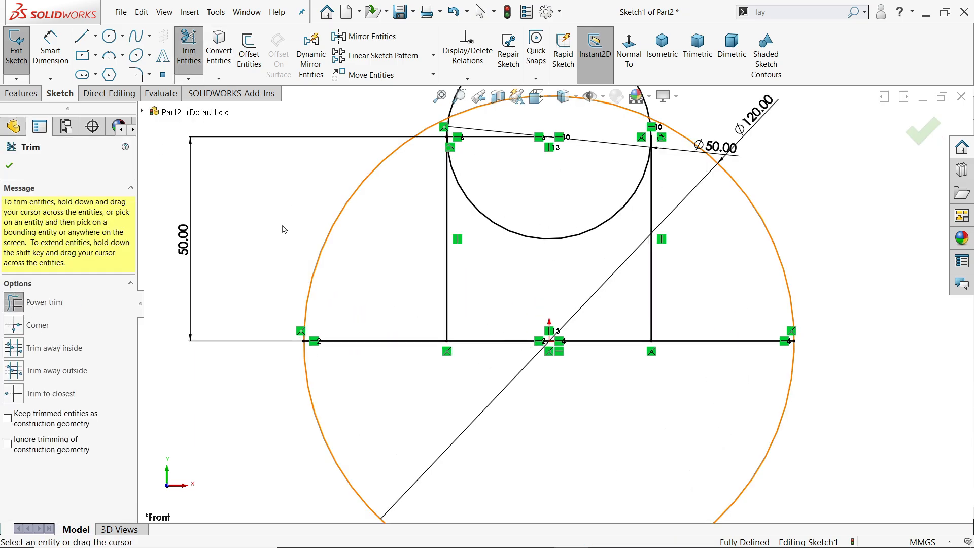
{"action": "left_click_drag", "start_coordinate": [291, 231], "coordinate": [384, 255]}
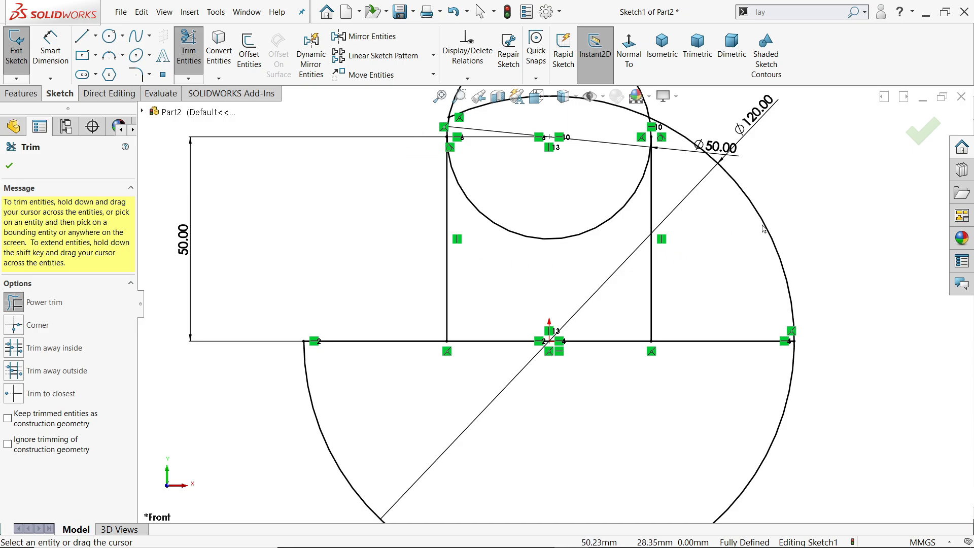
{"action": "left_click_drag", "start_coordinate": [795, 210], "coordinate": [752, 240]}
{"action": "scroll", "coordinate": [731, 241], "scroll_direction": "up", "scroll_amount": 3}
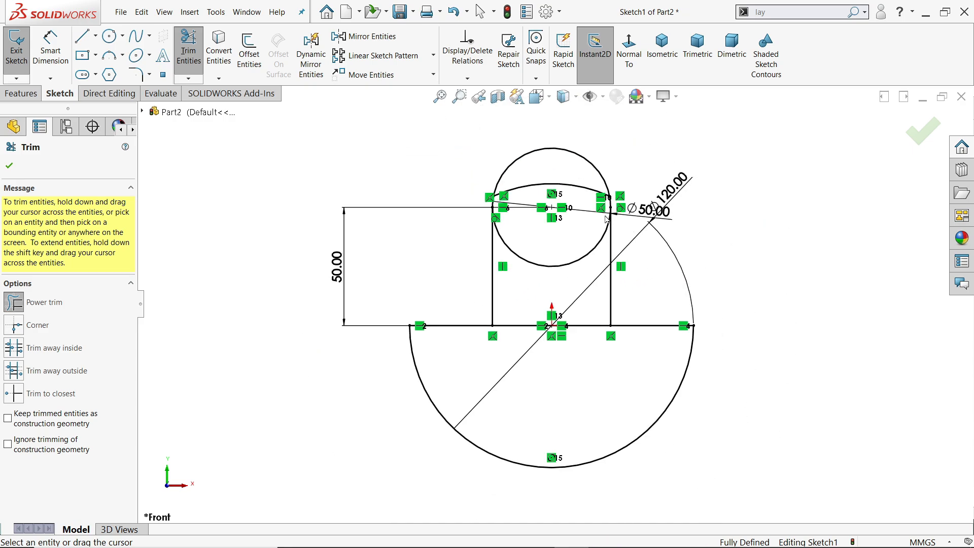
{"action": "scroll", "coordinate": [565, 189], "scroll_direction": "down", "scroll_amount": 7}
{"action": "left_click_drag", "start_coordinate": [568, 179], "coordinate": [561, 247]}
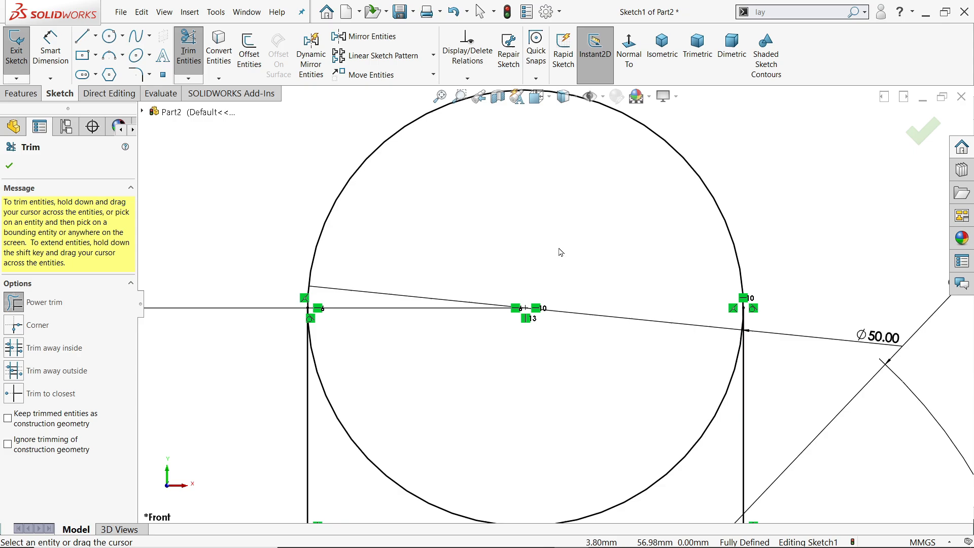
Trim away the lower half of the 50 mm circle between the two vertical lines.
{"action": "scroll", "coordinate": [561, 252], "scroll_direction": "up", "scroll_amount": 5}
{"action": "scroll", "coordinate": [580, 349], "scroll_direction": "down", "scroll_amount": 4}
{"action": "left_click_drag", "start_coordinate": [525, 344], "coordinate": [524, 381]}
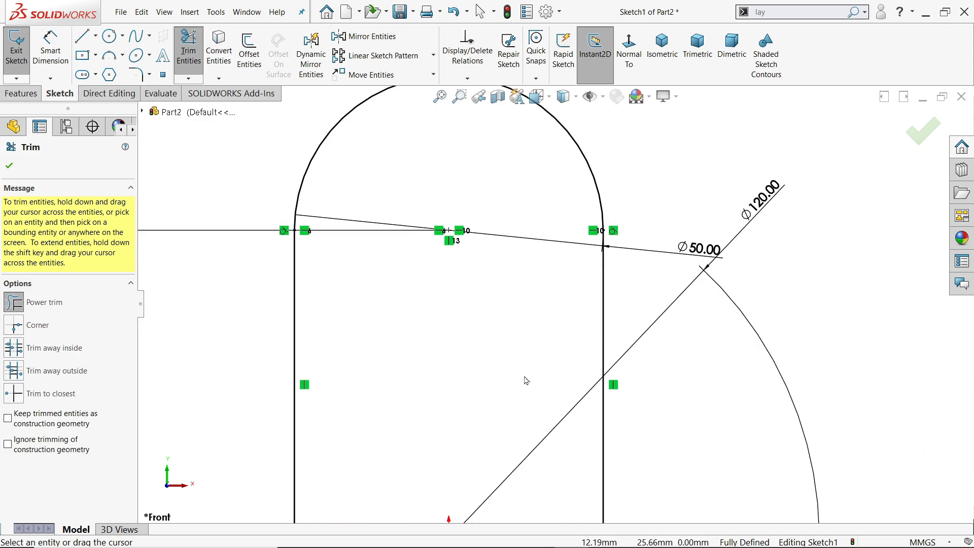
{"action": "scroll", "coordinate": [524, 378], "scroll_direction": "up", "scroll_amount": 3}
{"action": "scroll", "coordinate": [528, 370], "scroll_direction": "down", "scroll_amount": 3}
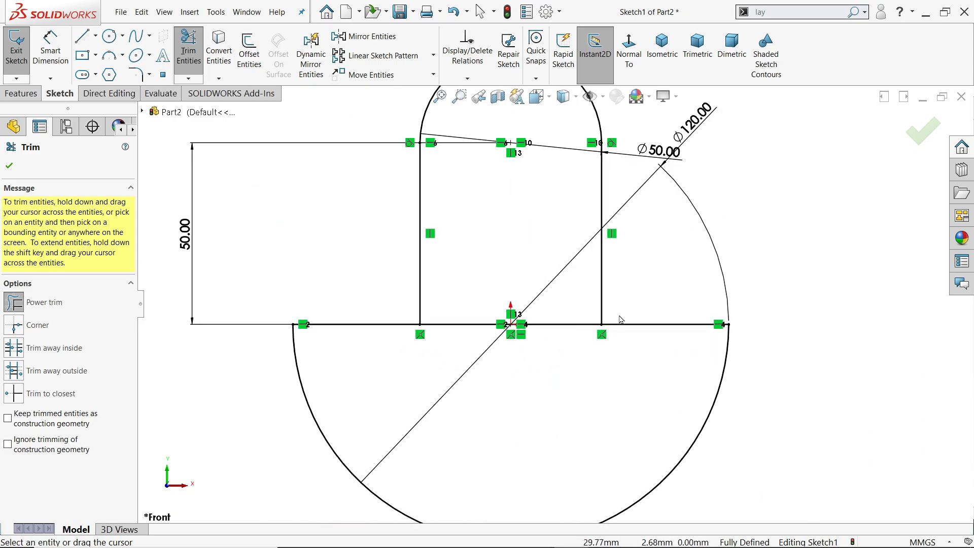
{"action": "scroll", "coordinate": [551, 355], "scroll_direction": "up", "scroll_amount": 2}
{"action": "left_click", "coordinate": [9, 165]}
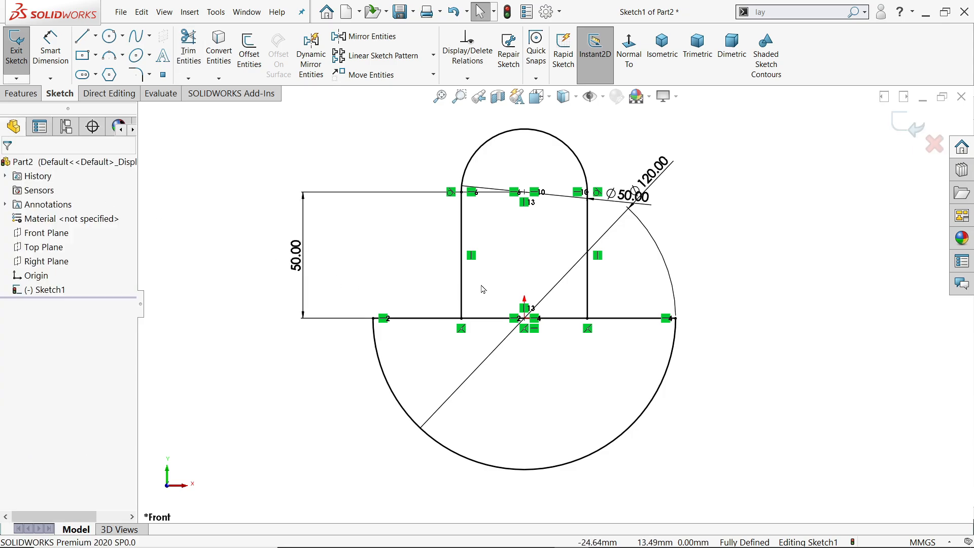
Trim the middle segment of the horizontal line between the two vertical lines.
{"action": "scroll", "coordinate": [554, 332], "scroll_direction": "down", "scroll_amount": 2}
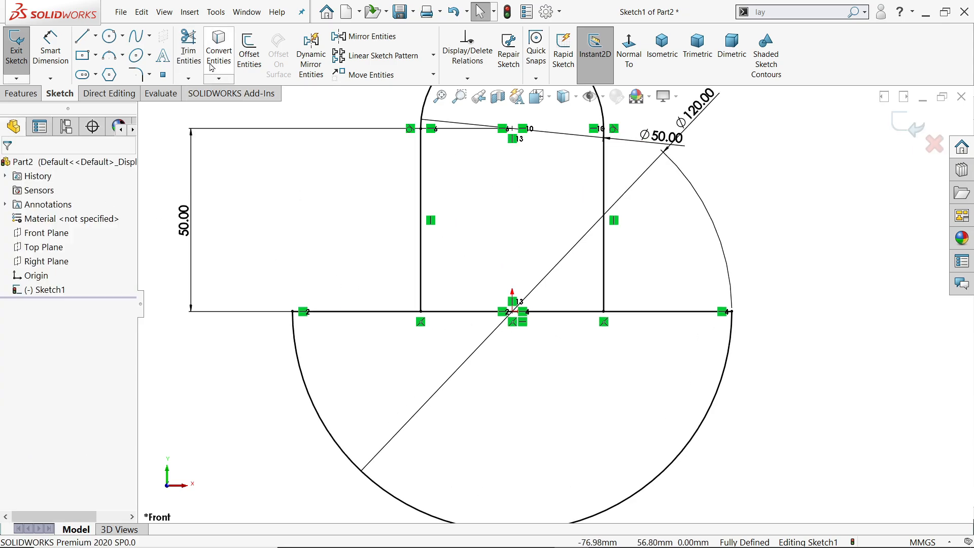
{"action": "left_click", "coordinate": [188, 50]}
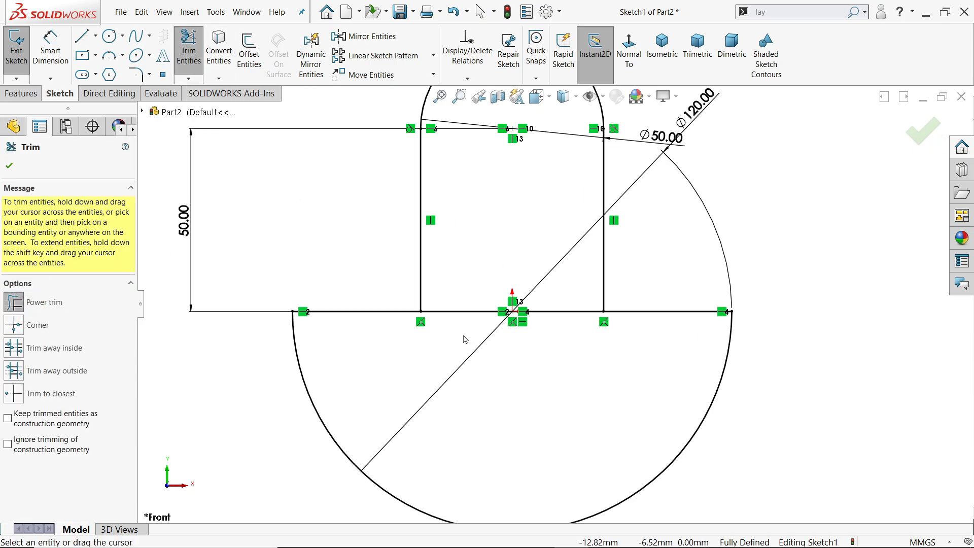
{"action": "left_click_drag", "start_coordinate": [459, 319], "coordinate": [464, 296]}
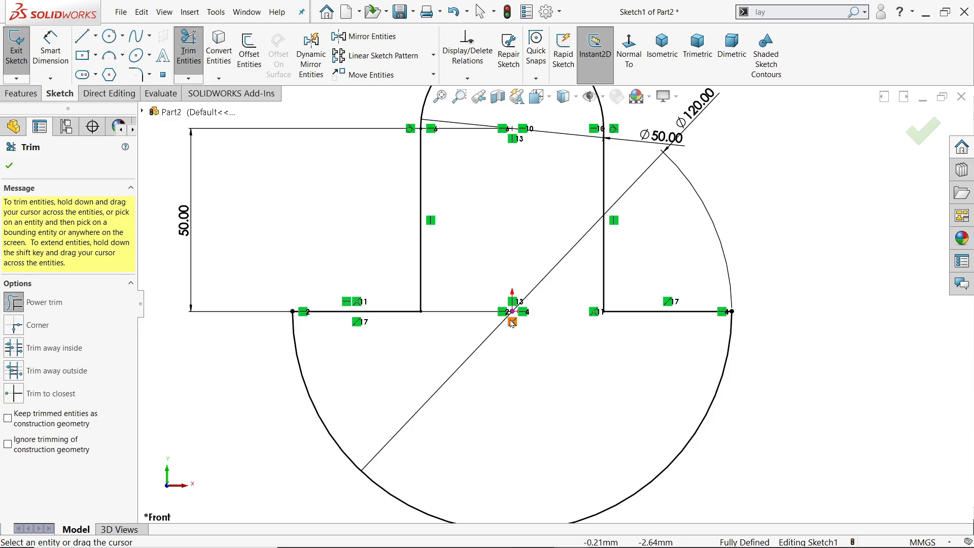
{"action": "left_click", "coordinate": [8, 166]}
{"action": "key", "text": "f"}
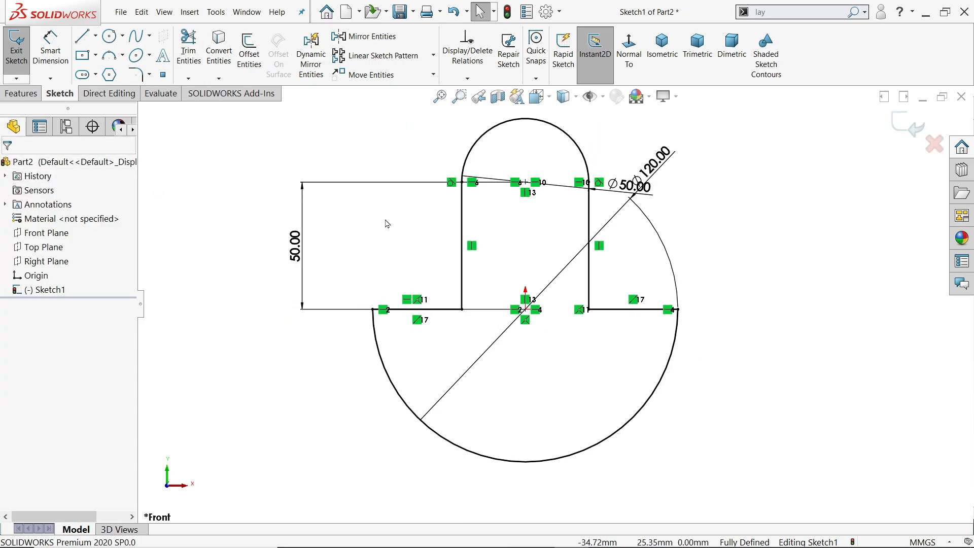
Extrude the closed crank web profile as a blind boss with a depth of 15 mm.
{"action": "scroll", "coordinate": [536, 209], "scroll_direction": "down", "scroll_amount": 2}
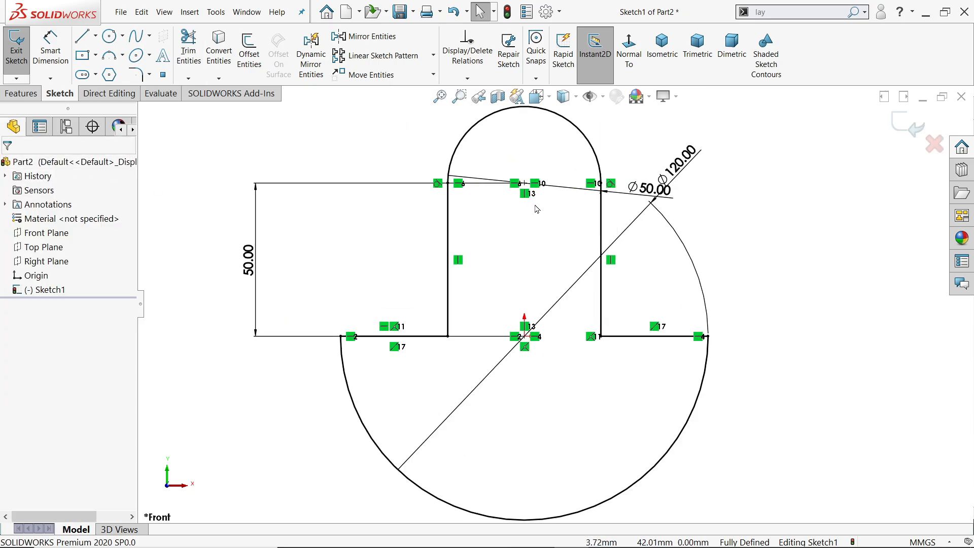
{"action": "left_click", "coordinate": [21, 94]}
{"action": "left_click", "coordinate": [23, 51]}
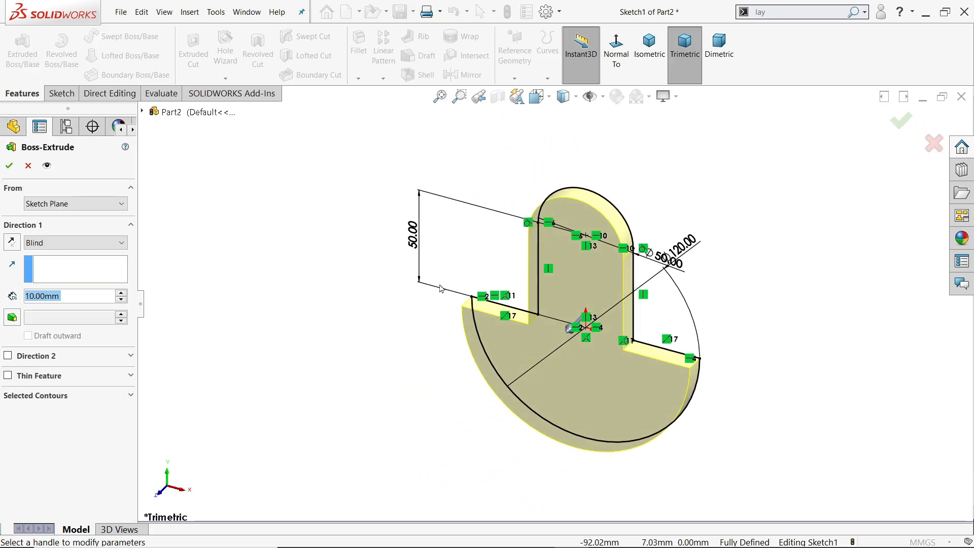
{"action": "scroll", "coordinate": [631, 390], "scroll_direction": "down", "scroll_amount": 2}
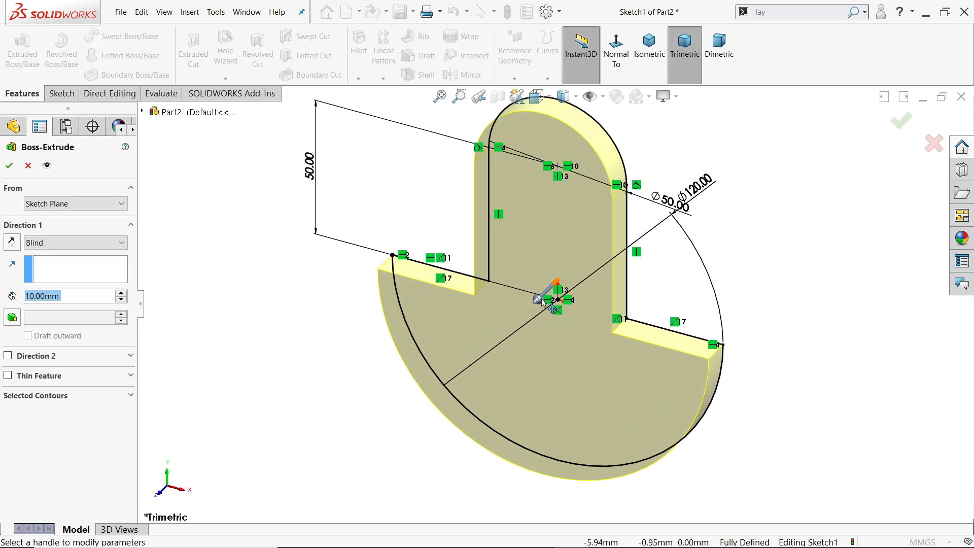
{"action": "mouse_move", "coordinate": [541, 302]}
{"action": "left_mouse_down"}
{"action": "mouse_move", "coordinate": [510, 319]}
{"action": "mouse_move", "coordinate": [528, 315]}
{"action": "left_mouse_up"}
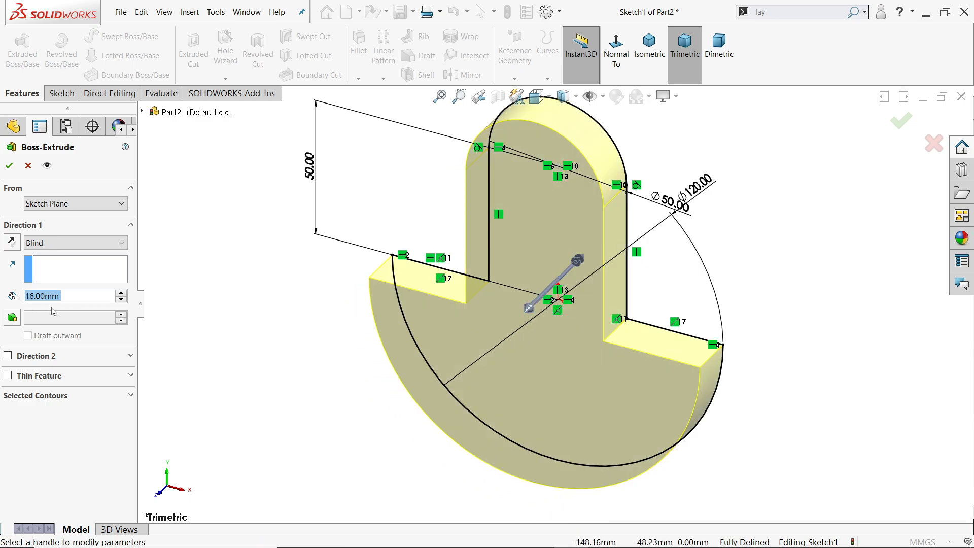
{"action": "left_click", "coordinate": [45, 246]}
{"action": "left_click", "coordinate": [44, 246]}
{"action": "left_click", "coordinate": [71, 296]}
{"action": "left_click_drag", "start_coordinate": [72, 296], "coordinate": [7, 288]}
{"action": "type", "text": "15"}
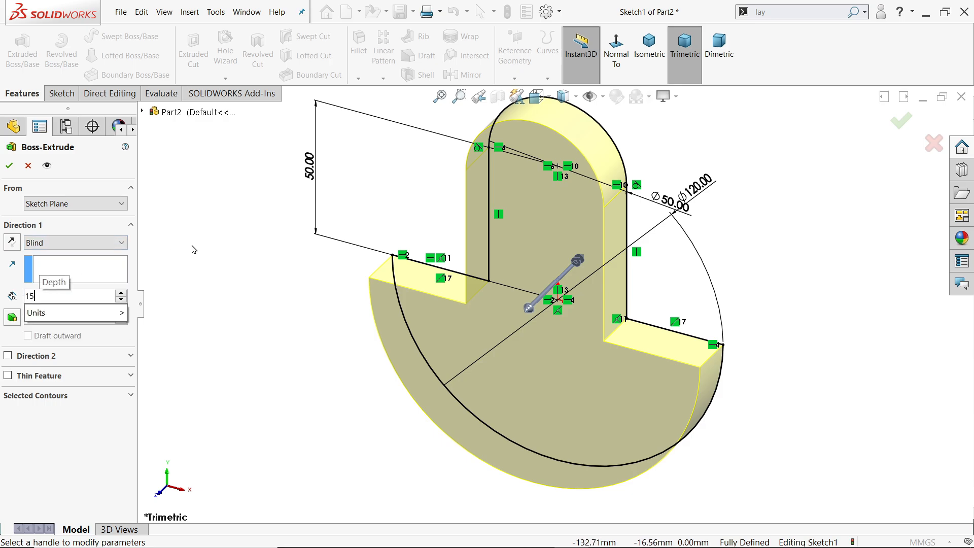
{"action": "key", "text": "Return"}
{"action": "left_click", "coordinate": [10, 166]}
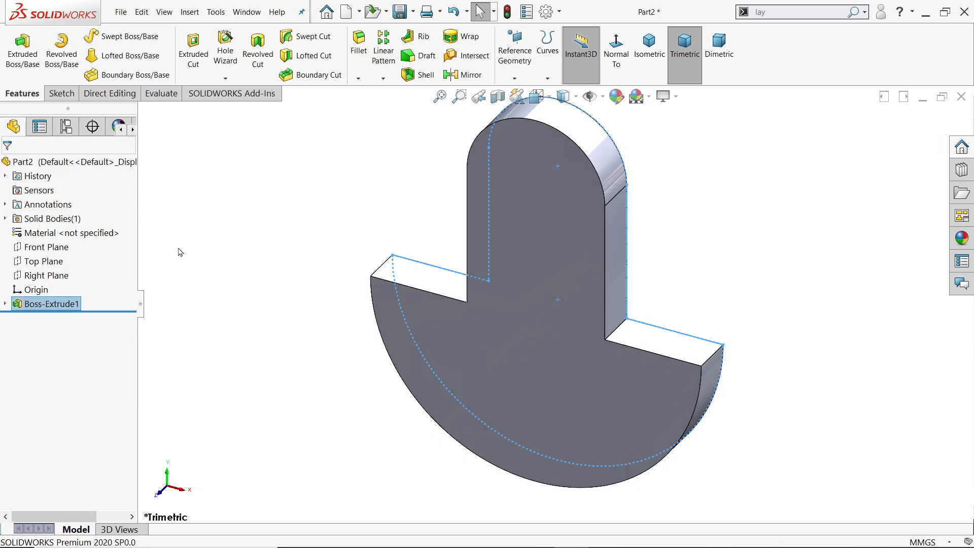
{"action": "left_click", "coordinate": [387, 262]}
On the Right Plane, sketch a slanted line about 56 mm long from the web's top edge down to its front face edge.
{"action": "scroll", "coordinate": [477, 255], "scroll_direction": "down", "scroll_amount": 2}
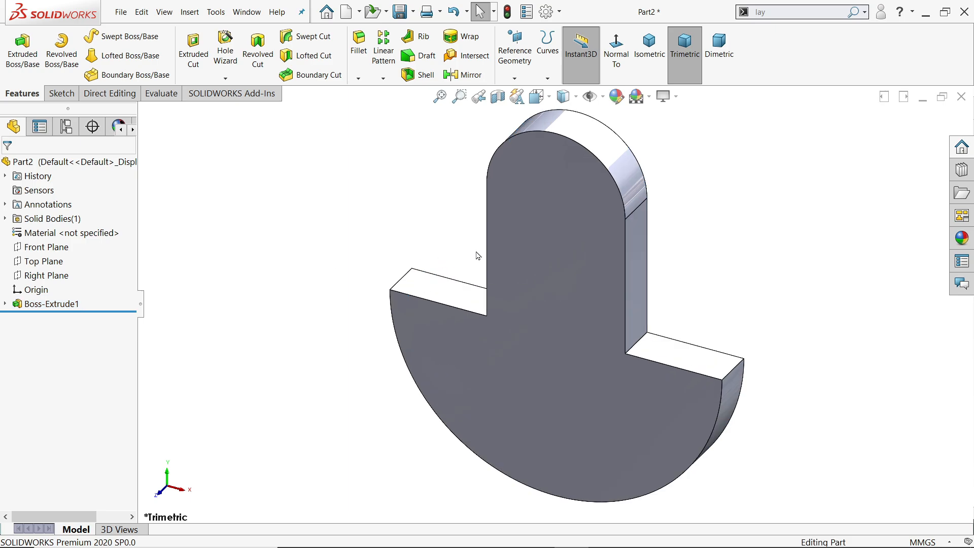
{"action": "left_click", "coordinate": [57, 276]}
{"action": "left_click", "coordinate": [63, 259]}
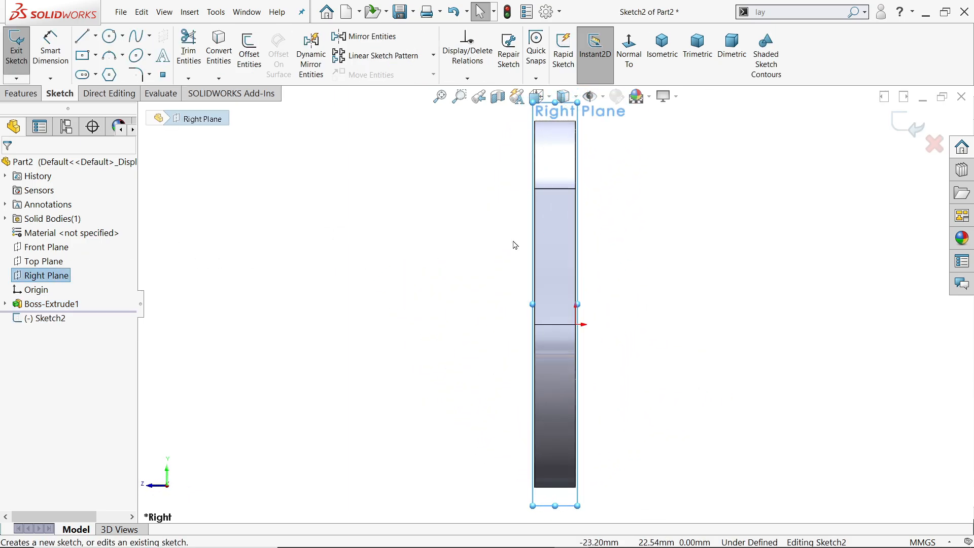
{"action": "left_click", "coordinate": [83, 36]}
{"action": "scroll", "coordinate": [542, 106], "scroll_direction": "down", "scroll_amount": 2}
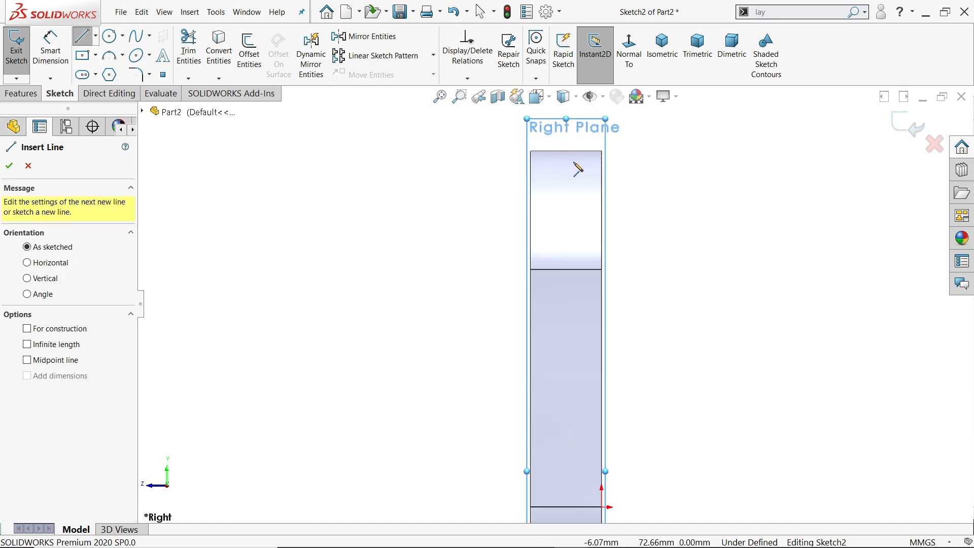
{"action": "left_click", "coordinate": [582, 150]}
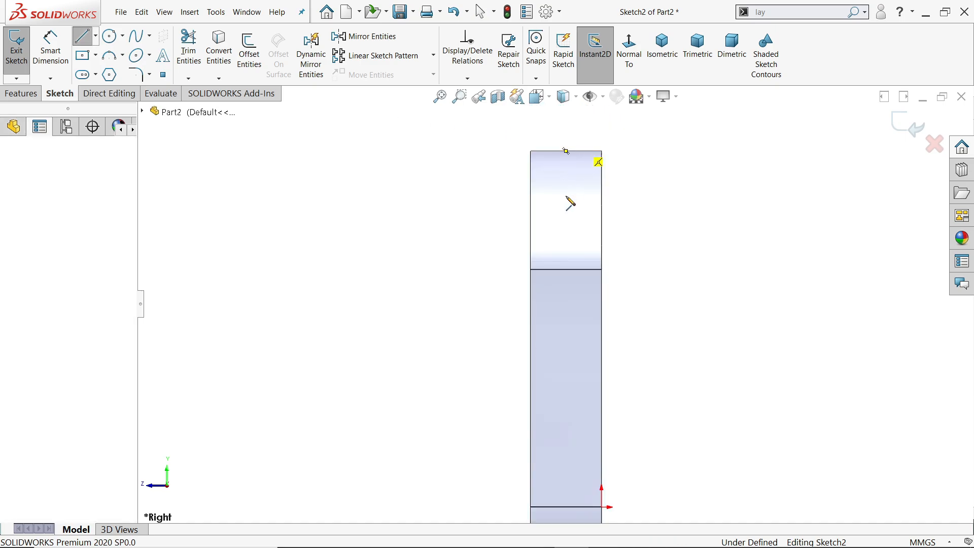
{"action": "left_click", "coordinate": [530, 414]}
{"action": "right_click", "coordinate": [456, 356]}
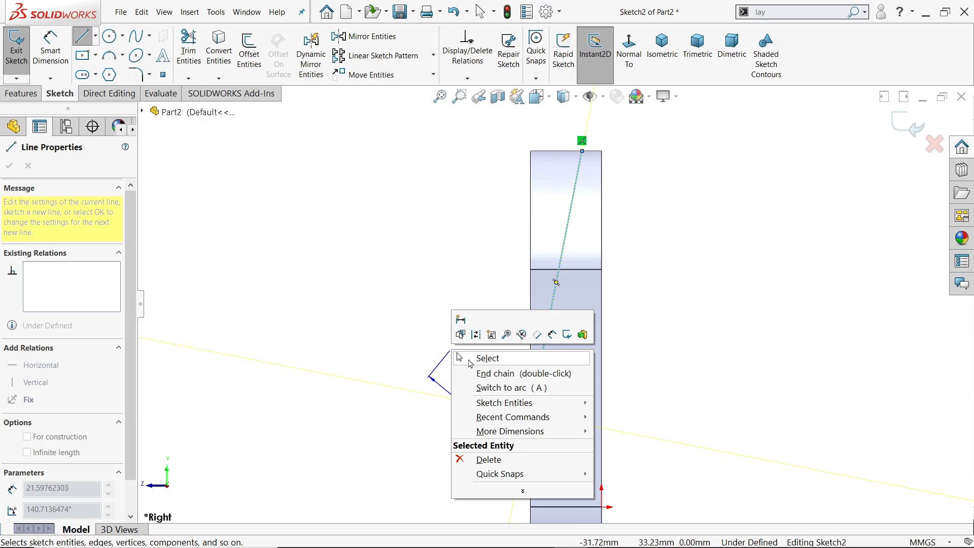
{"action": "left_click", "coordinate": [469, 357]}
Dimension the angle between the slanted line and the web's vertical back edge and set it to 12 degrees.
{"action": "scroll", "coordinate": [583, 310], "scroll_direction": "down", "scroll_amount": 1}
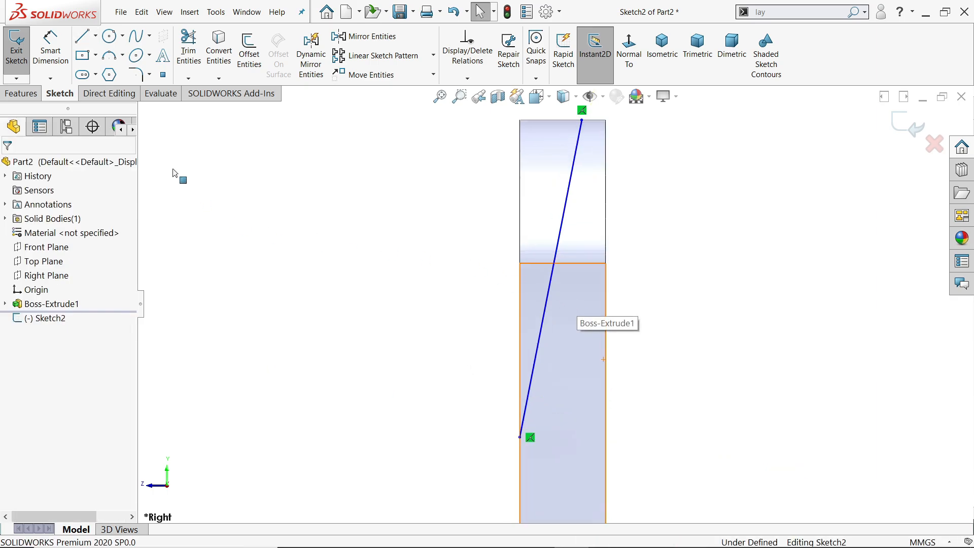
{"action": "left_click", "coordinate": [50, 50]}
{"action": "left_click", "coordinate": [550, 287]}
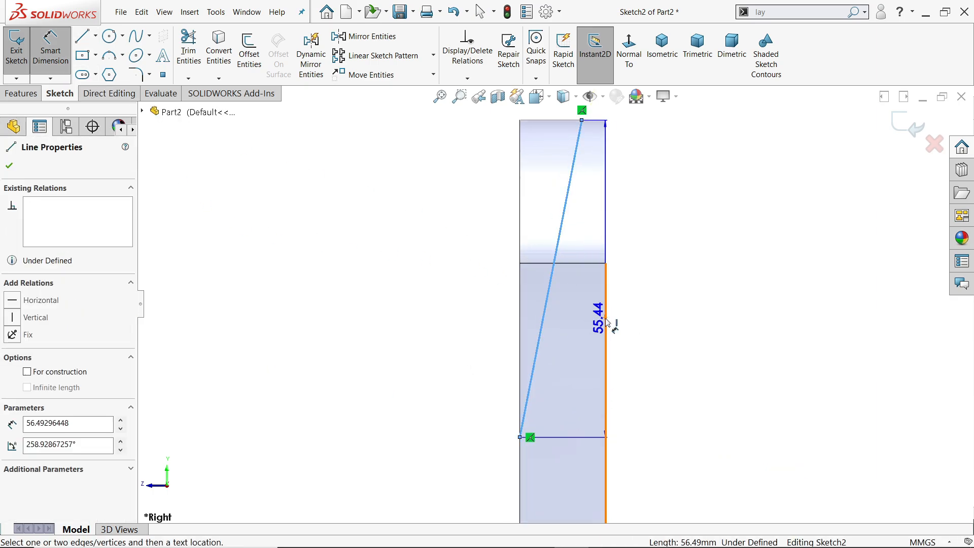
{"action": "left_click", "coordinate": [603, 325]}
{"action": "left_click", "coordinate": [578, 327]}
{"action": "type", "text": "12"}
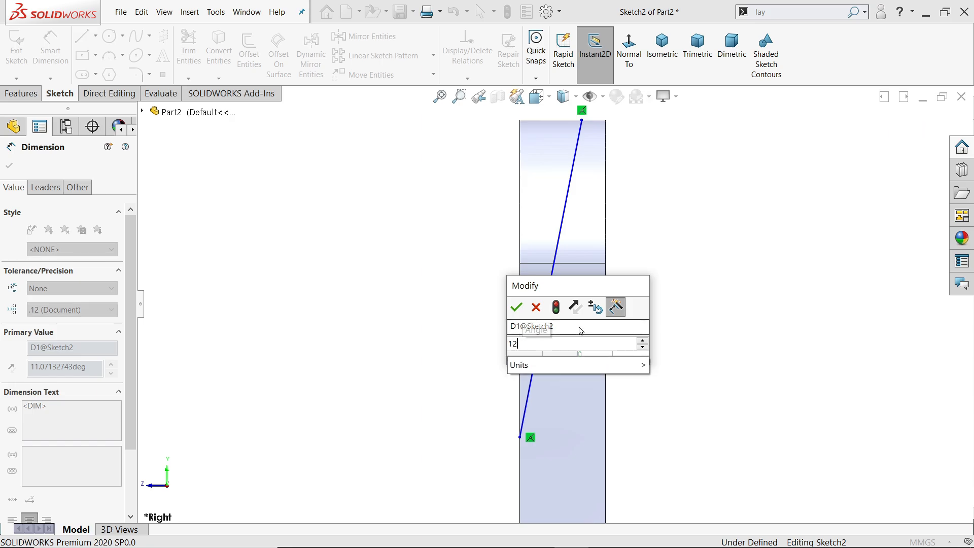
{"action": "key", "text": "Return"}
Dimension the horizontal distance from the slanted line's upper endpoint to the web's back edge and set it to 3 mm.
{"action": "scroll", "coordinate": [596, 153], "scroll_direction": "down", "scroll_amount": 3}
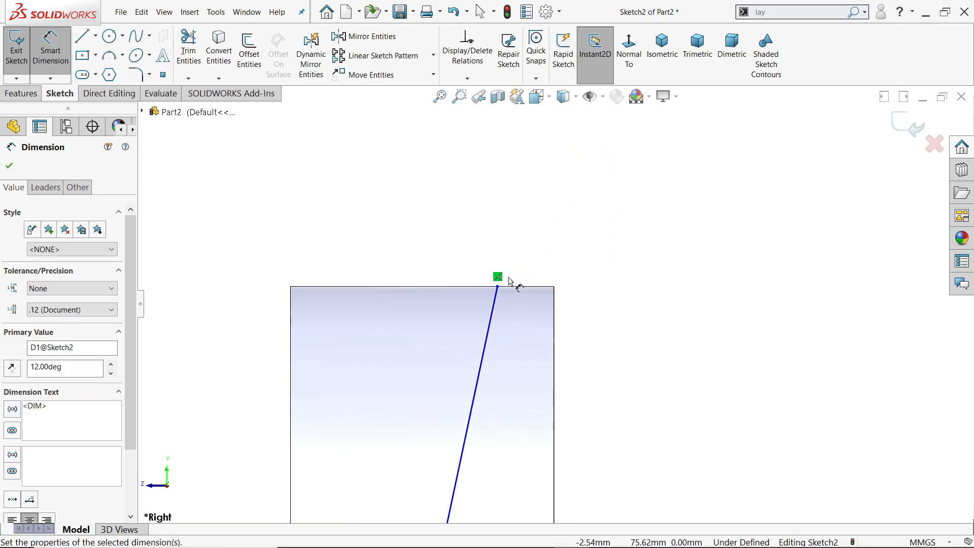
{"action": "left_click", "coordinate": [498, 287]}
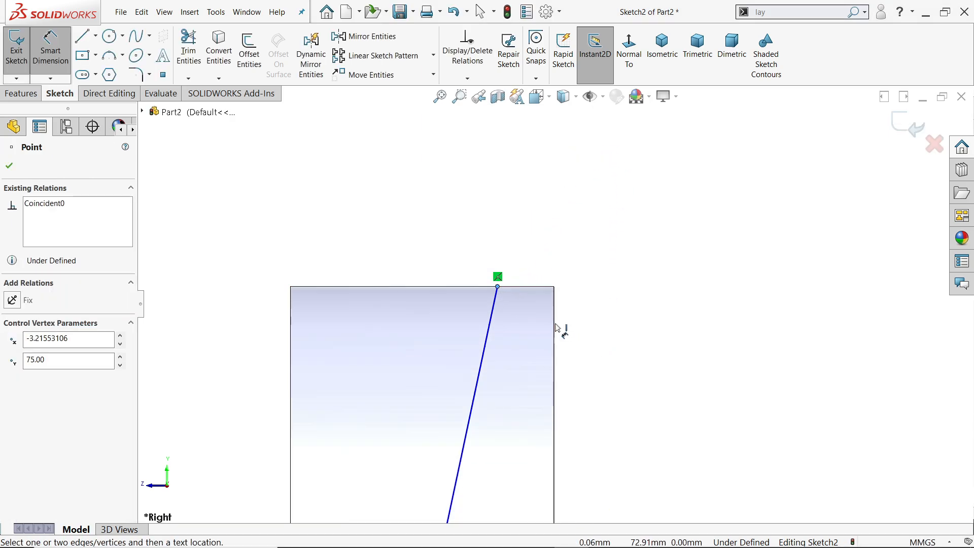
{"action": "left_click", "coordinate": [558, 328]}
{"action": "left_click", "coordinate": [527, 217]}
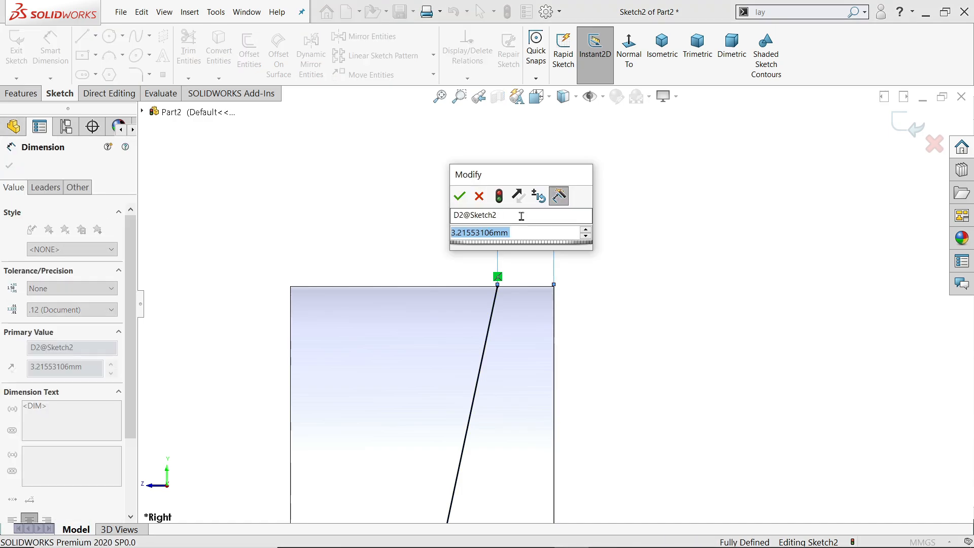
{"action": "type", "text": "3"}
{"action": "left_click", "coordinate": [459, 196]}
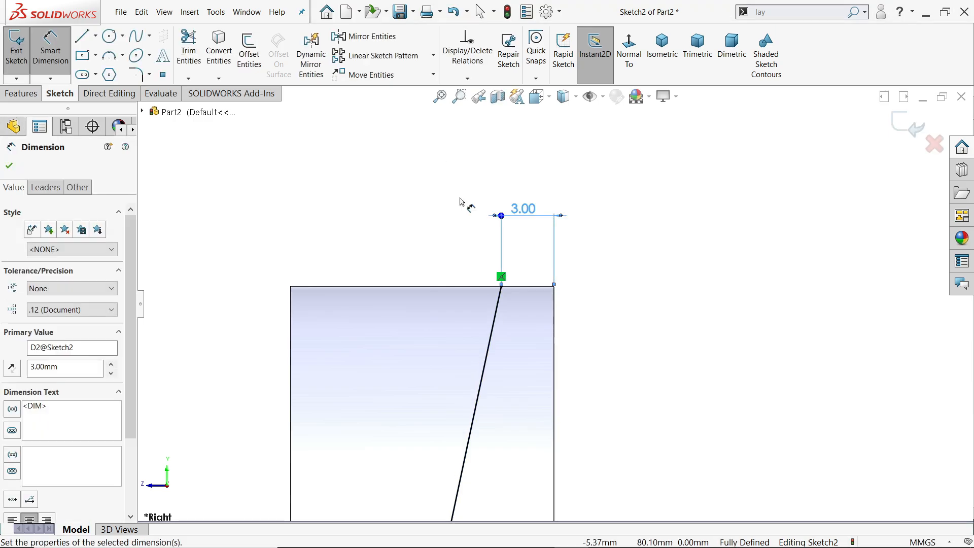
Create an Extruded Cut of the web from the slanted line sketch, with the end condition Through All - Both.
{"action": "scroll", "coordinate": [554, 250], "scroll_direction": "up", "scroll_amount": 5}
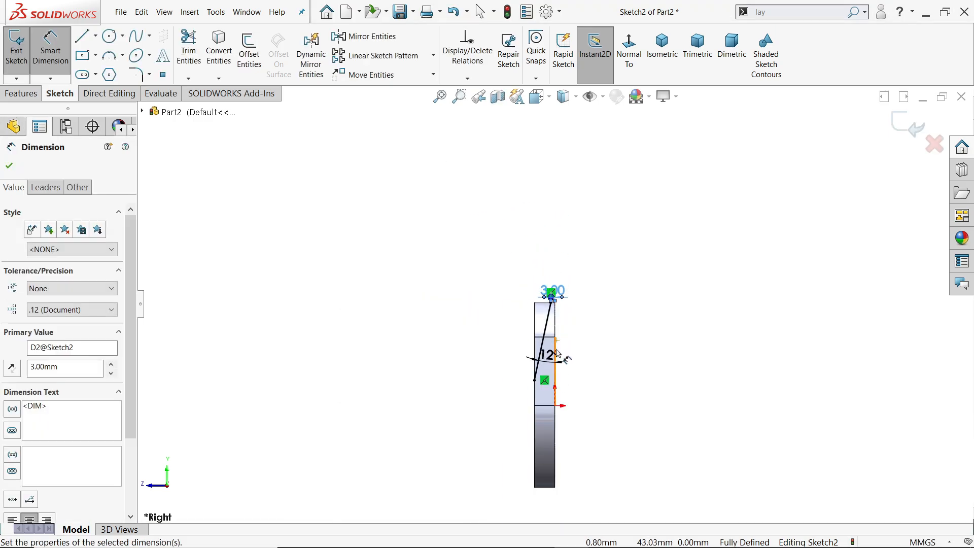
{"action": "left_click", "coordinate": [21, 94]}
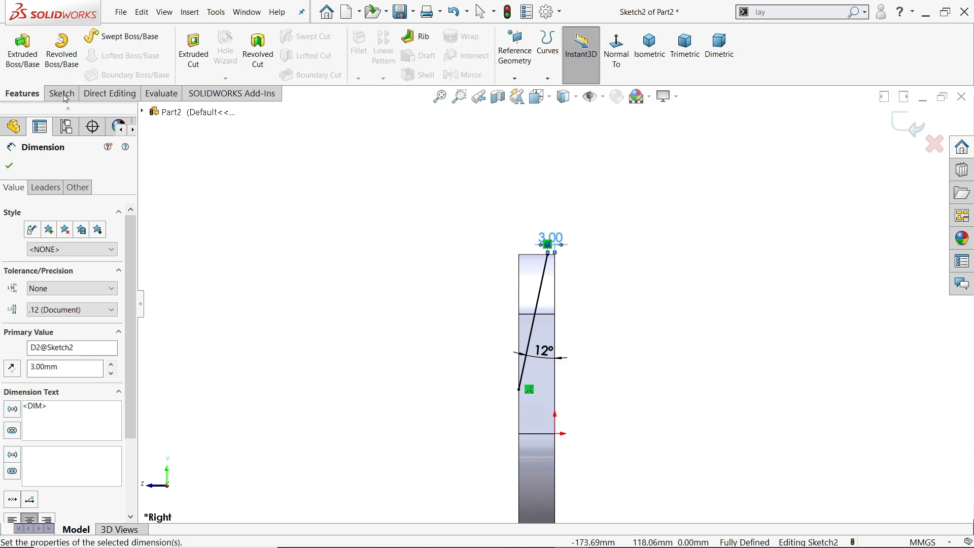
{"action": "left_click", "coordinate": [194, 61]}
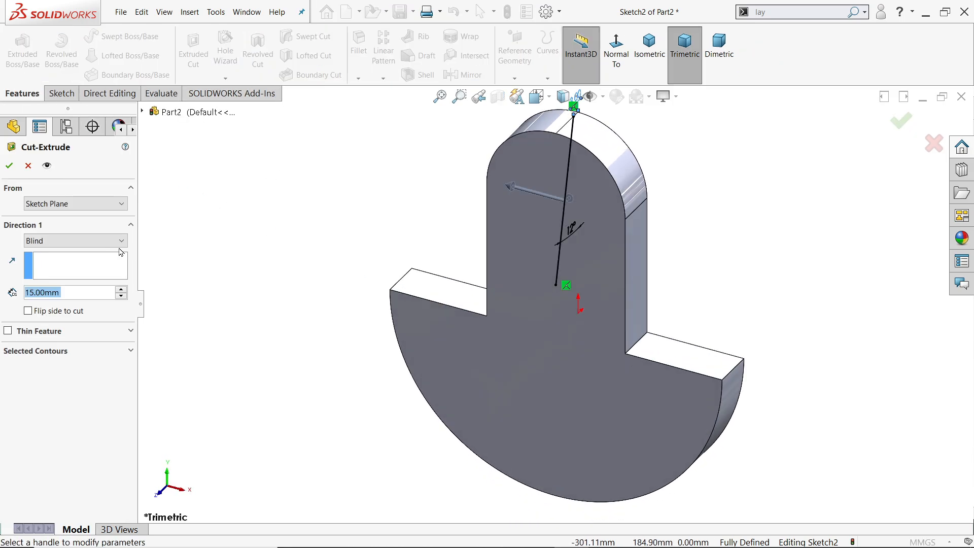
{"action": "left_click", "coordinate": [81, 242]}
{"action": "left_click", "coordinate": [55, 275]}
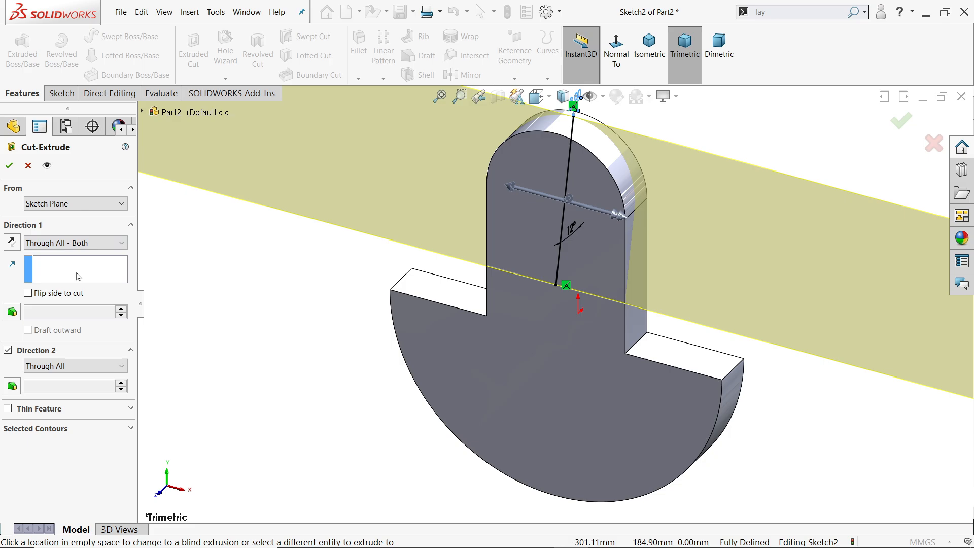
{"action": "scroll", "coordinate": [538, 256], "scroll_direction": "down", "scroll_amount": 5}
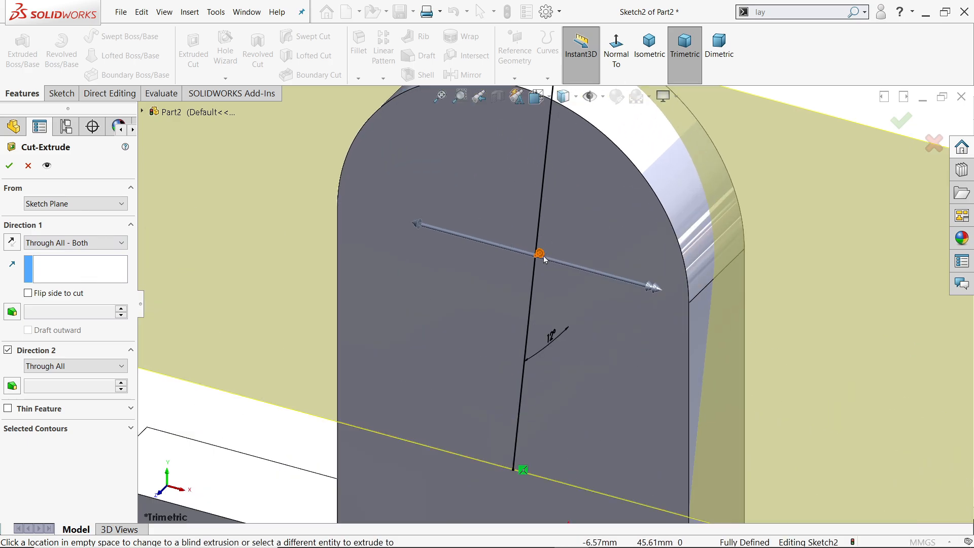
{"action": "left_click", "coordinate": [8, 165]}
{"action": "scroll", "coordinate": [584, 264], "scroll_direction": "up", "scroll_amount": 3}
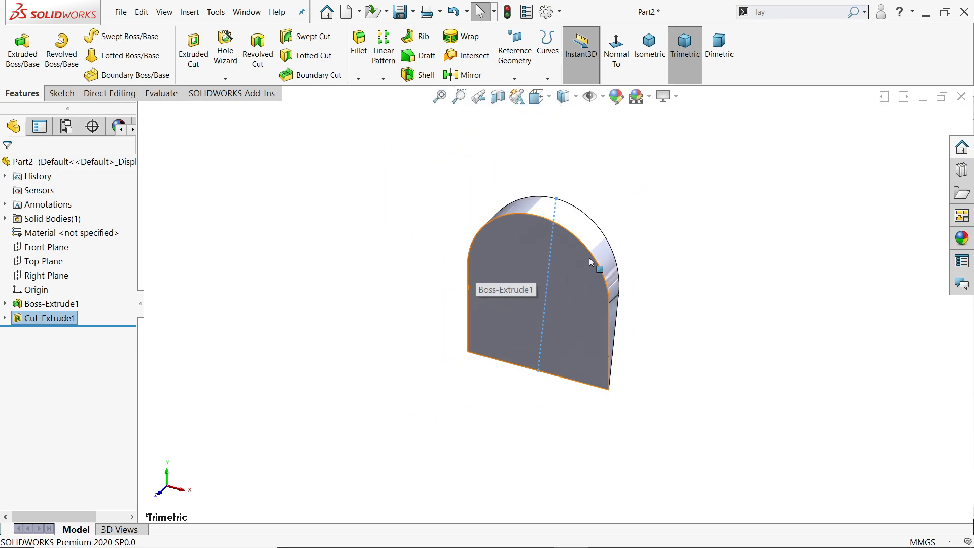
Edit the extruded cut and flip the side to cut so the wedge in front of the slanted line is removed.
{"action": "left_click", "coordinate": [19, 320]}
{"action": "left_click", "coordinate": [25, 304]}
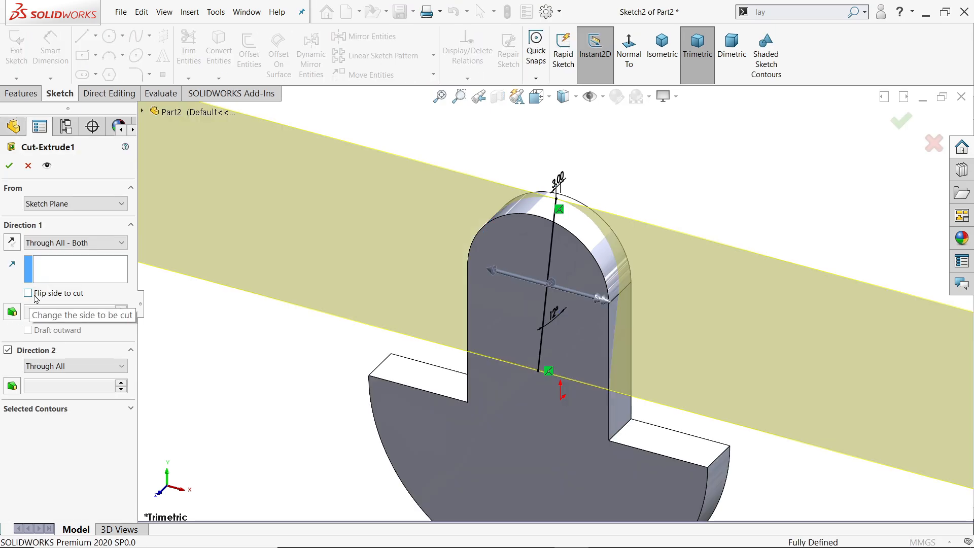
{"action": "left_click", "coordinate": [29, 293]}
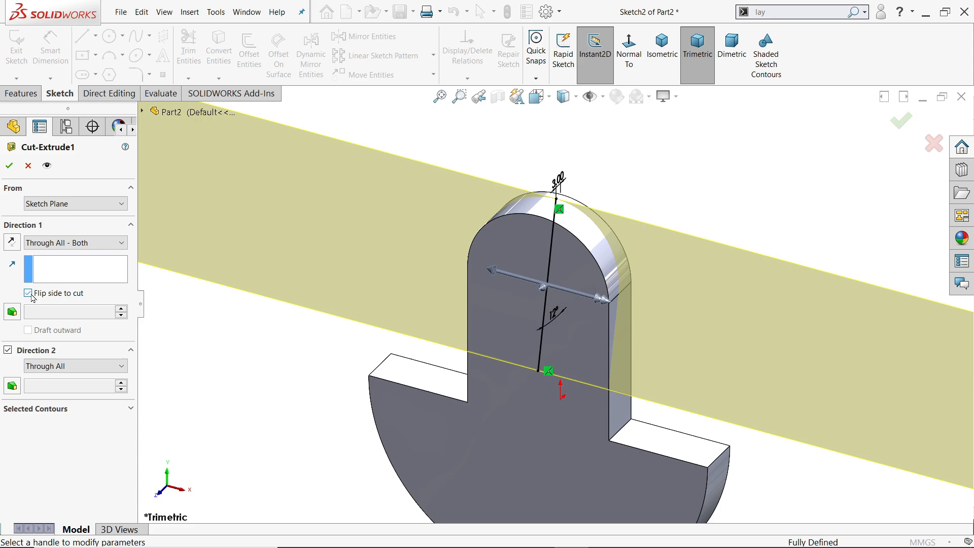
{"action": "left_click", "coordinate": [10, 165]}
{"action": "scroll", "coordinate": [572, 345], "scroll_direction": "down", "scroll_amount": 2}
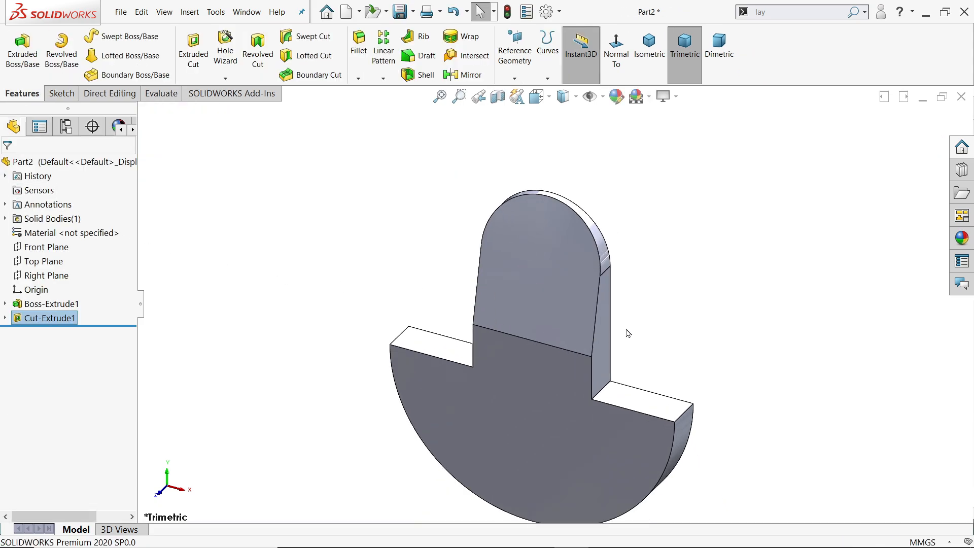
{"action": "mouse_move", "coordinate": [628, 333]}
{"action": "middle_mouse_down"}
{"action": "mouse_move", "coordinate": [549, 307]}
{"action": "mouse_move", "coordinate": [507, 233]}
{"action": "middle_mouse_up"}
Switch to the Crankshaft Exercise 158 drawing in Photos and examine the web's boss dimensions in the side, front and C-C section views.
{"action": "key", "text": "alt+Tab"}
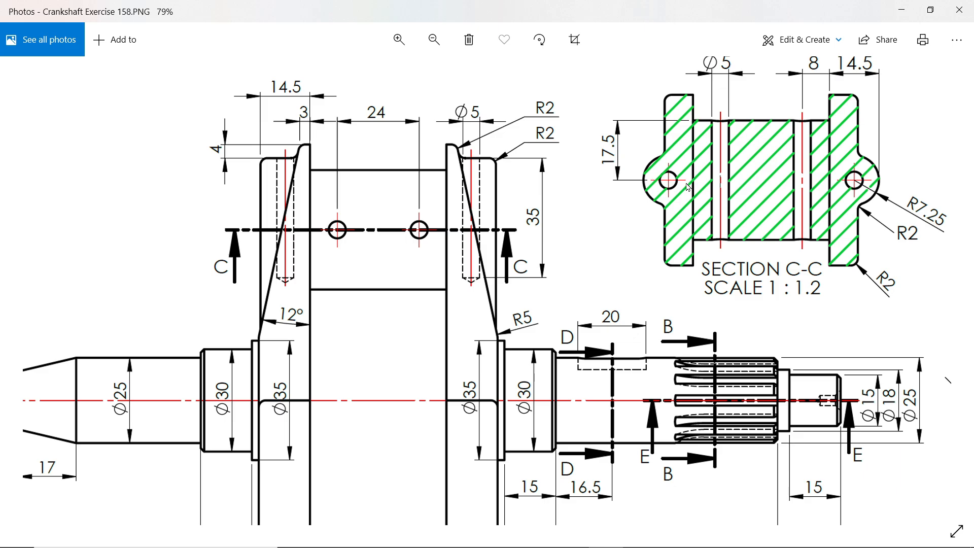
{"action": "mouse_move", "coordinate": [686, 183]}
{"action": "left_mouse_down"}
{"action": "mouse_move", "coordinate": [605, 211]}
{"action": "mouse_move", "coordinate": [613, 222]}
{"action": "mouse_move", "coordinate": [790, 205]}
{"action": "left_mouse_up"}
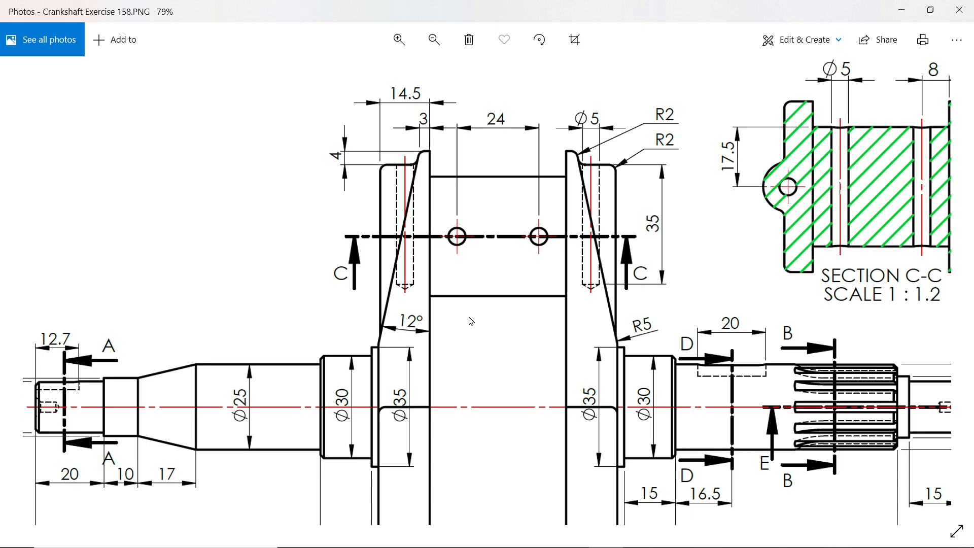
{"action": "left_click_drag", "start_coordinate": [471, 321], "coordinate": [250, 247]}
{"action": "scroll", "coordinate": [359, 265], "scroll_direction": "down", "scroll_amount": 3}
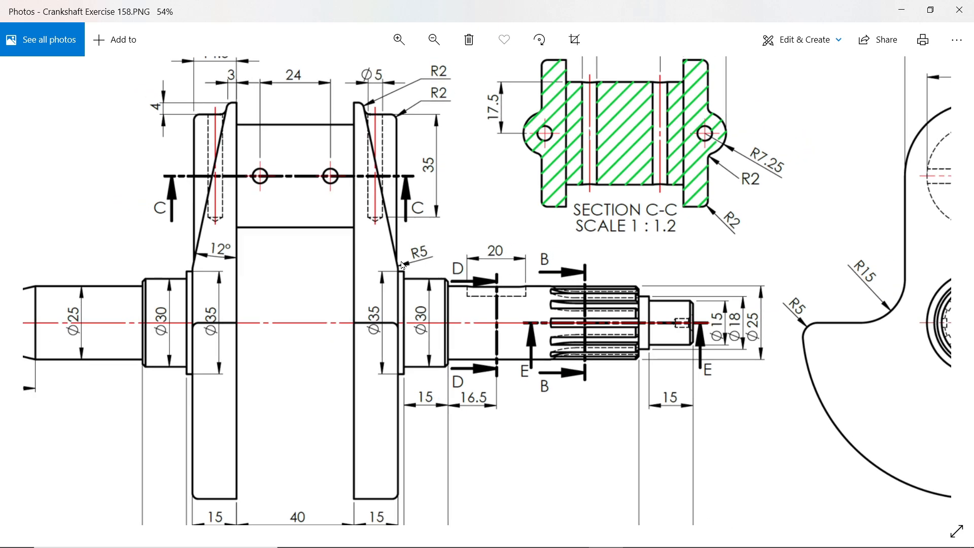
{"action": "scroll", "coordinate": [832, 126], "scroll_direction": "up", "scroll_amount": 3}
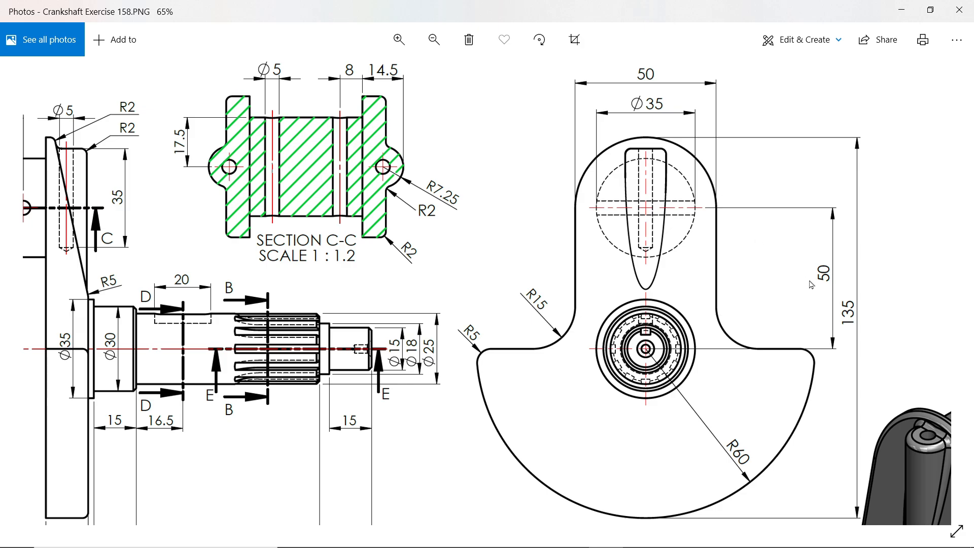
{"action": "left_click_drag", "start_coordinate": [557, 208], "coordinate": [721, 227]}
{"action": "left_click_drag", "start_coordinate": [387, 205], "coordinate": [537, 210]}
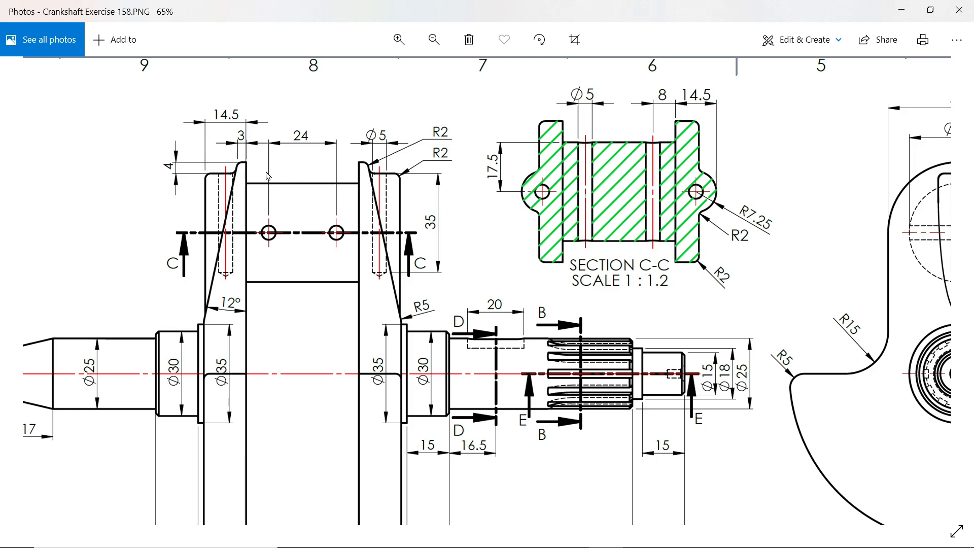
{"action": "scroll", "coordinate": [381, 143], "scroll_direction": "up", "scroll_amount": 2}
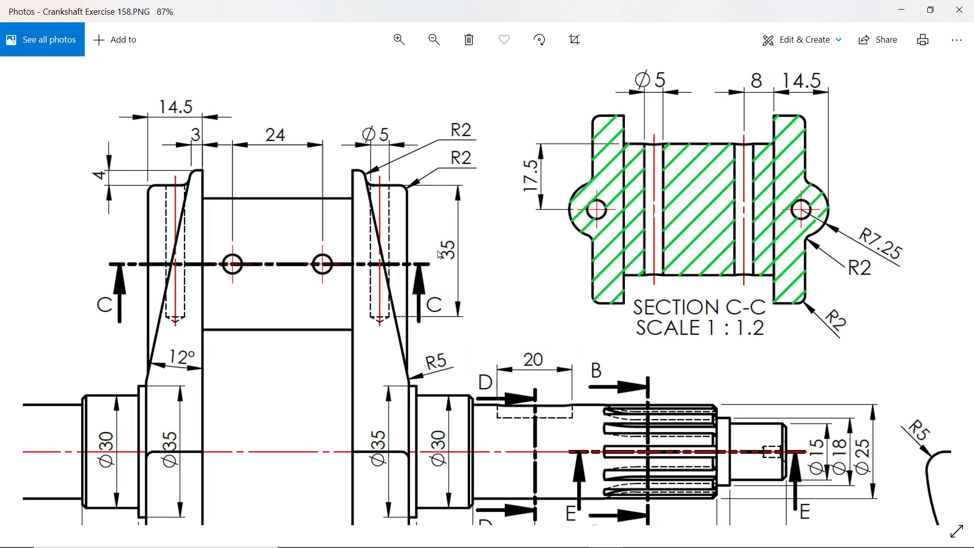
{"action": "left_click_drag", "start_coordinate": [307, 267], "coordinate": [324, 232]}
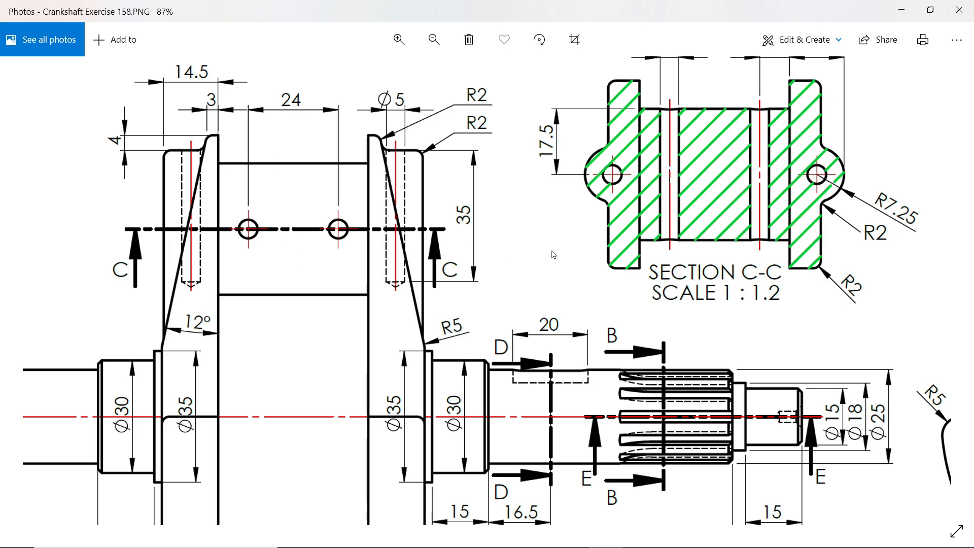
{"action": "scroll", "coordinate": [553, 255], "scroll_direction": "down", "scroll_amount": 3}
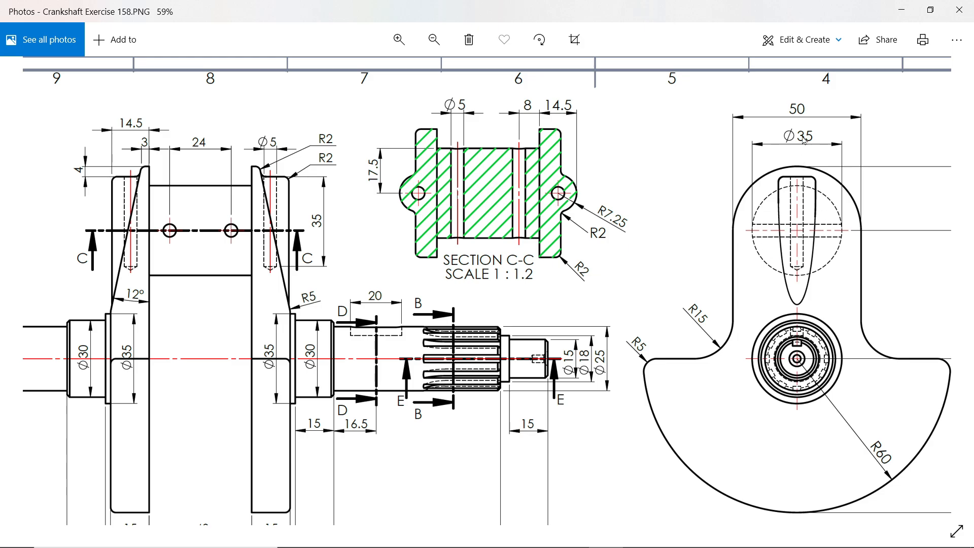
{"action": "left_click_drag", "start_coordinate": [244, 240], "coordinate": [312, 149]}
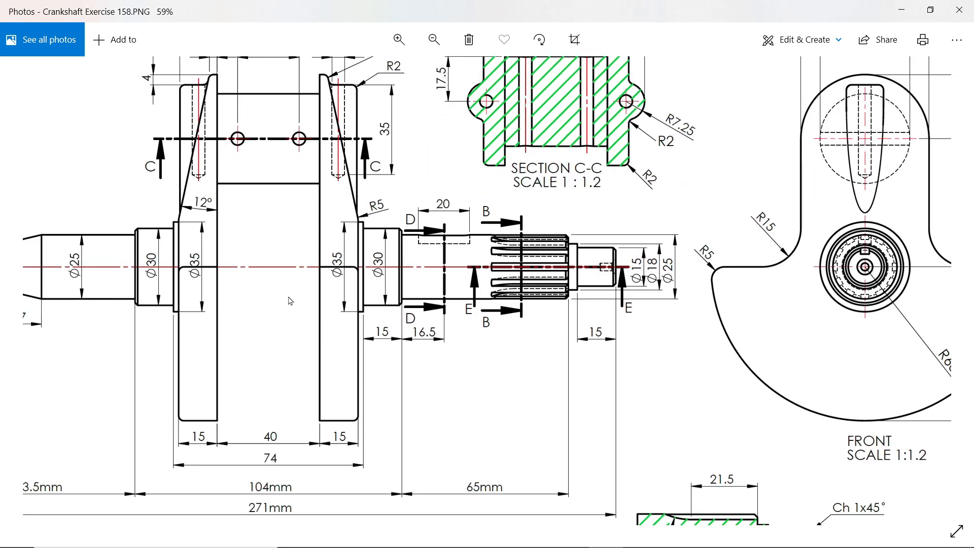
{"action": "left_click_drag", "start_coordinate": [293, 260], "coordinate": [301, 337]}
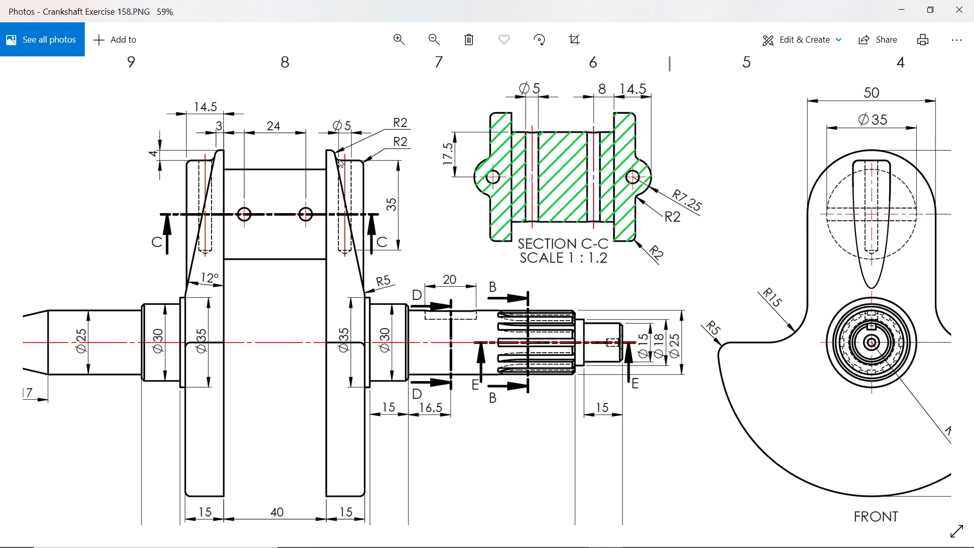
{"action": "left_click", "coordinate": [903, 14]}
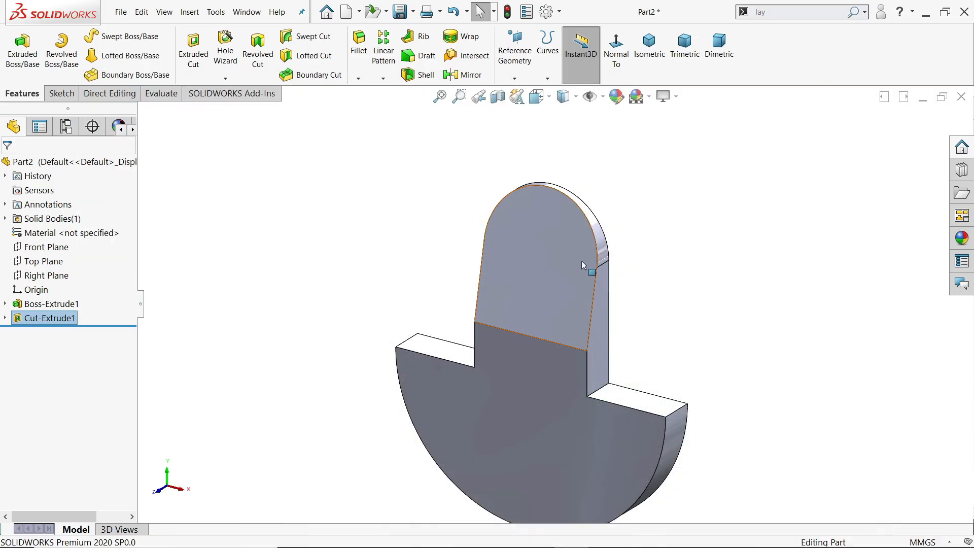
Create a reference plane offset 71 mm (75-4) above the Top Plane.
{"action": "scroll", "coordinate": [581, 261], "scroll_direction": "up", "scroll_amount": 2}
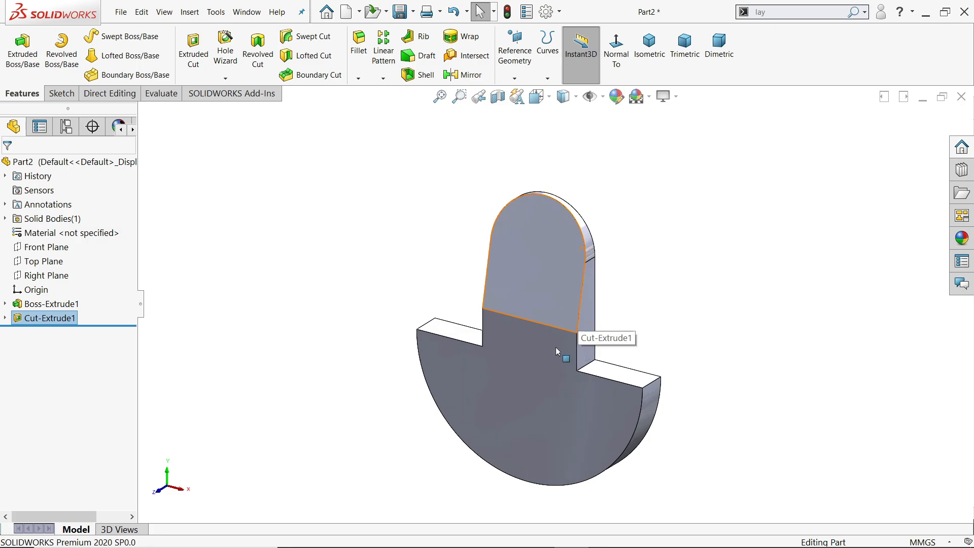
{"action": "left_click", "coordinate": [515, 78]}
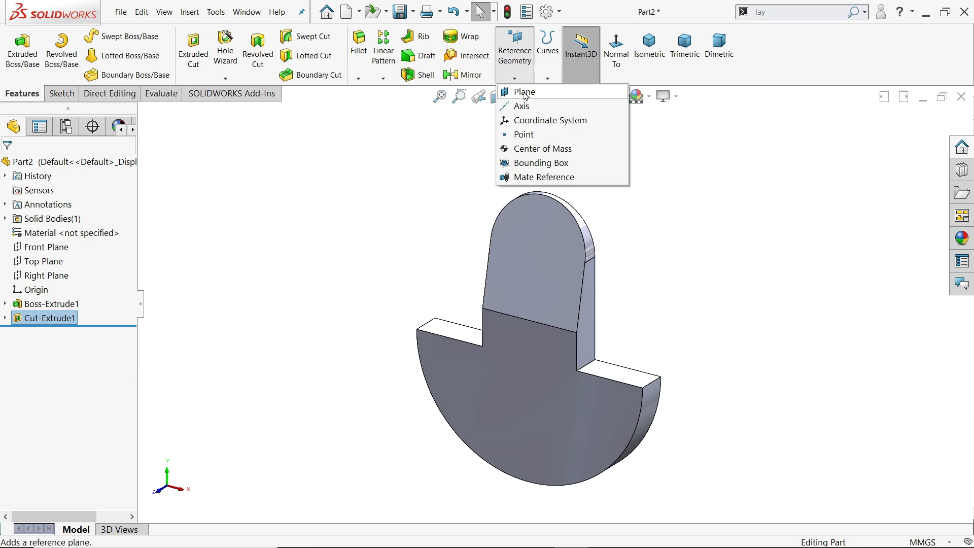
{"action": "left_click", "coordinate": [524, 91]}
{"action": "left_click", "coordinate": [143, 112]}
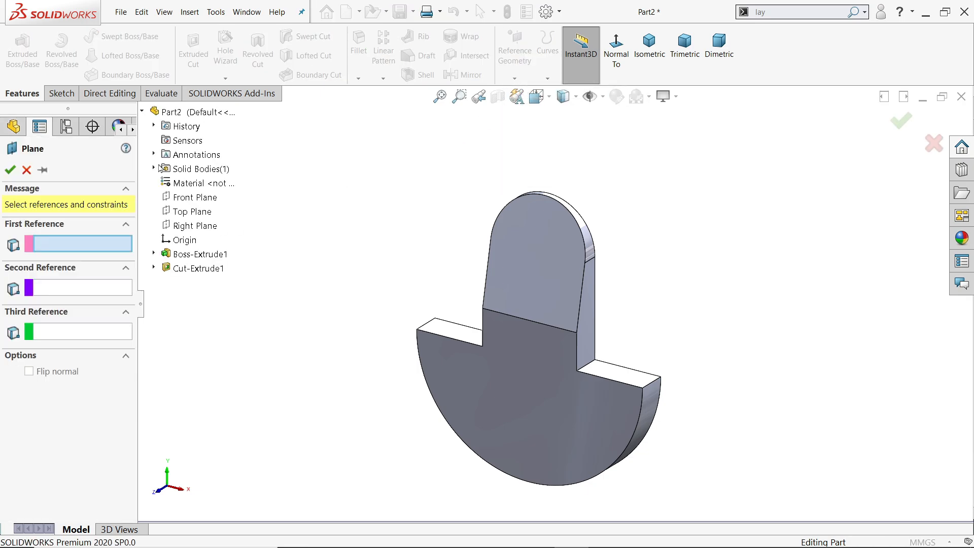
{"action": "left_click", "coordinate": [189, 211]}
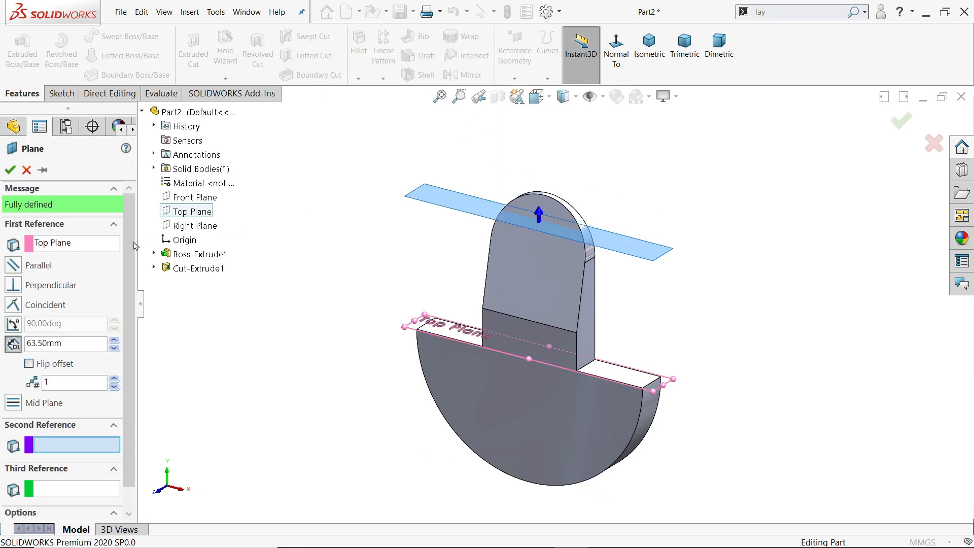
{"action": "left_click", "coordinate": [14, 346]}
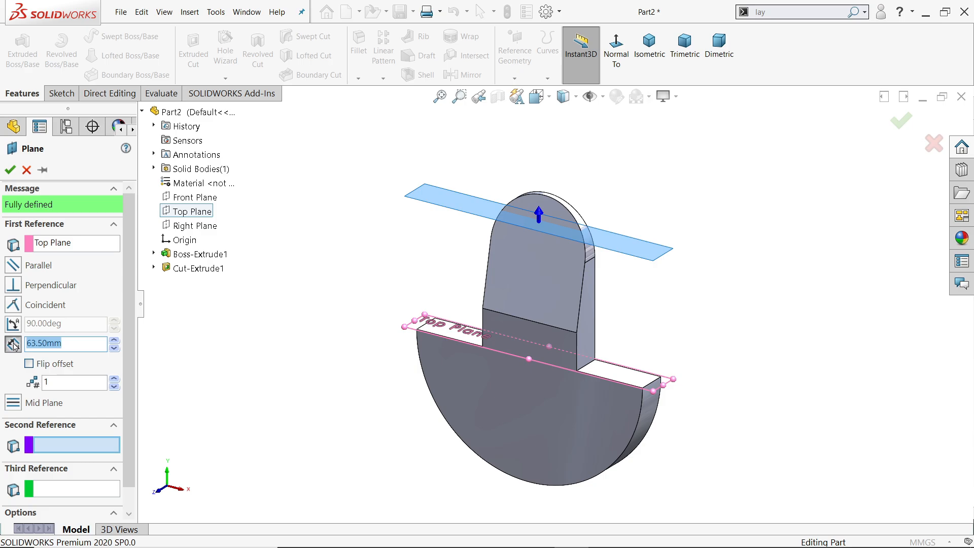
{"action": "type", "text": "75-4"}
{"action": "left_click", "coordinate": [221, 347]}
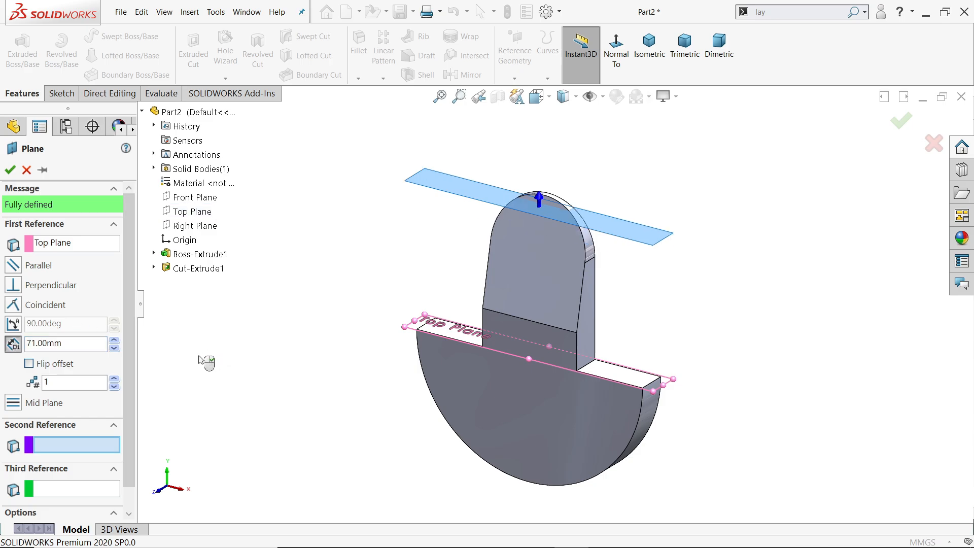
{"action": "left_click", "coordinate": [9, 170]}
On the new offset plane, sketch a circle with a diameter of 14.5 mm (7.25*2), centred vertically in line with the origin.
{"action": "left_click", "coordinate": [62, 93]}
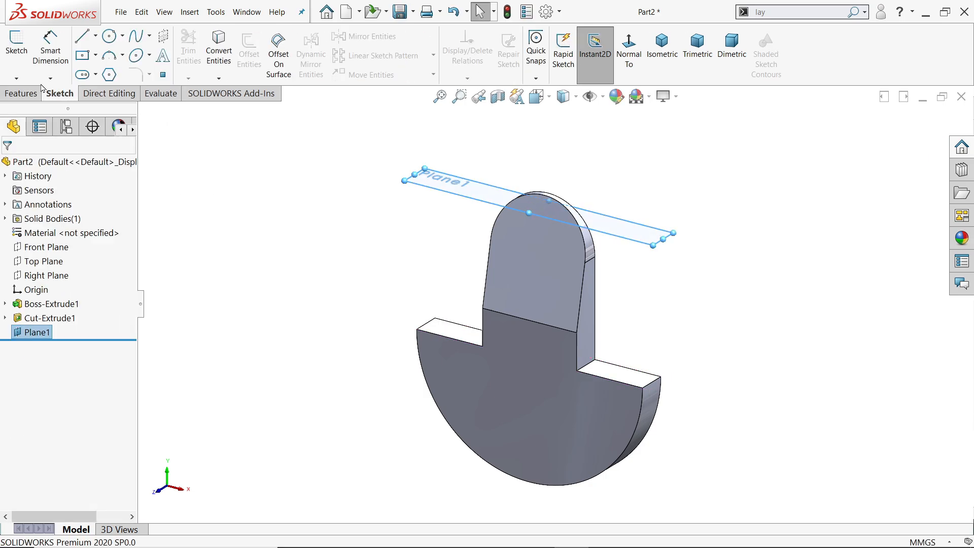
{"action": "left_click", "coordinate": [16, 49]}
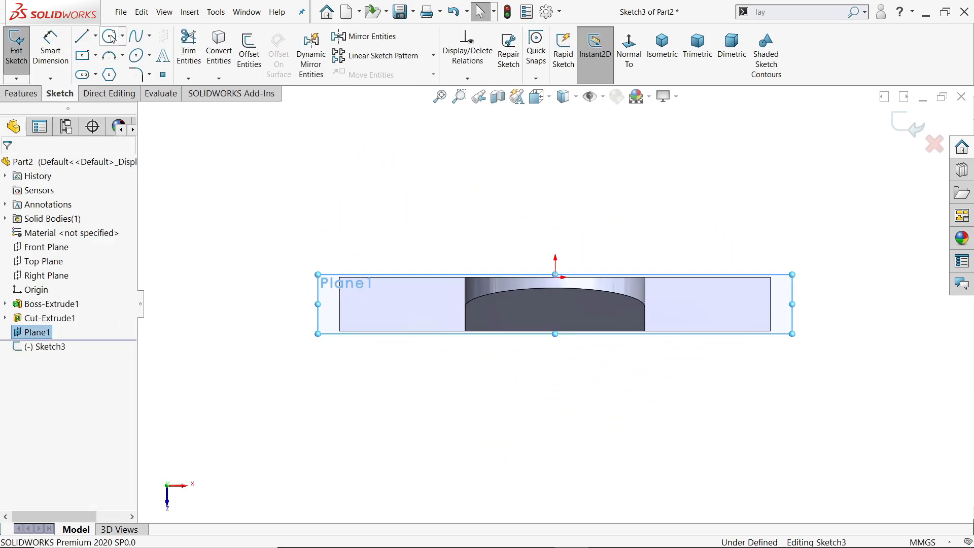
{"action": "left_click", "coordinate": [110, 36]}
{"action": "scroll", "coordinate": [553, 319], "scroll_direction": "down", "scroll_amount": 2}
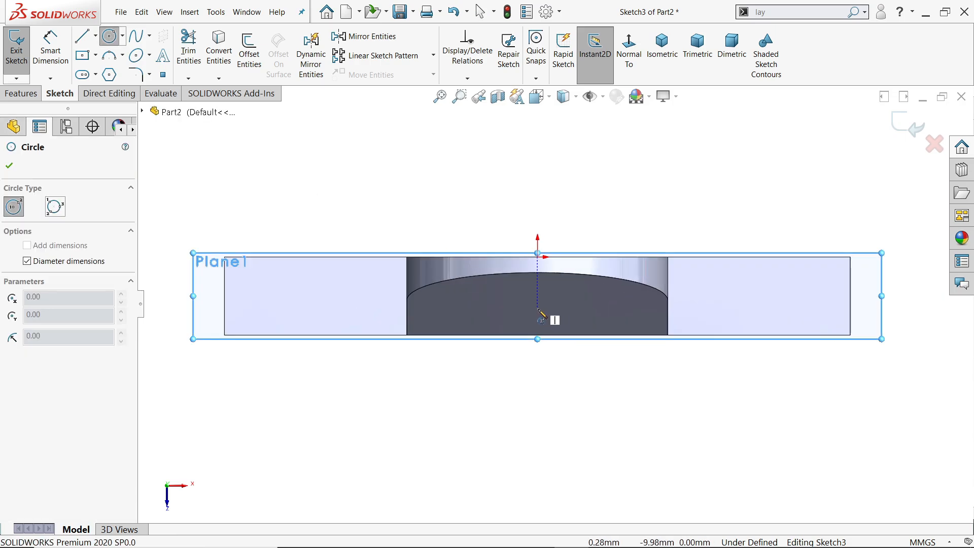
{"action": "left_click", "coordinate": [538, 308]}
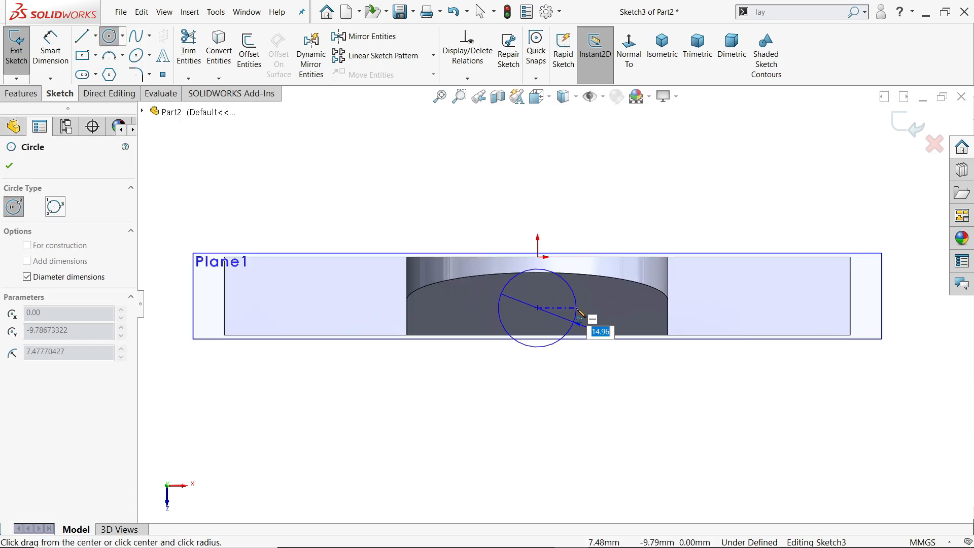
{"action": "type", "text": "7.25*2"}
{"action": "key", "text": "Return"}
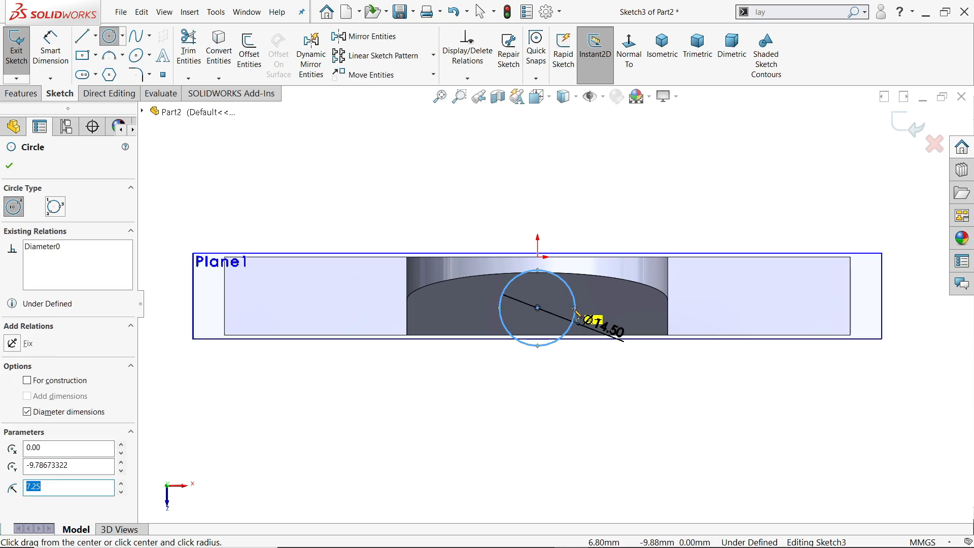
Dimension the vertical distance from the origin to the circle's far edge and set it to 14.5 mm.
{"action": "left_click", "coordinate": [51, 51]}
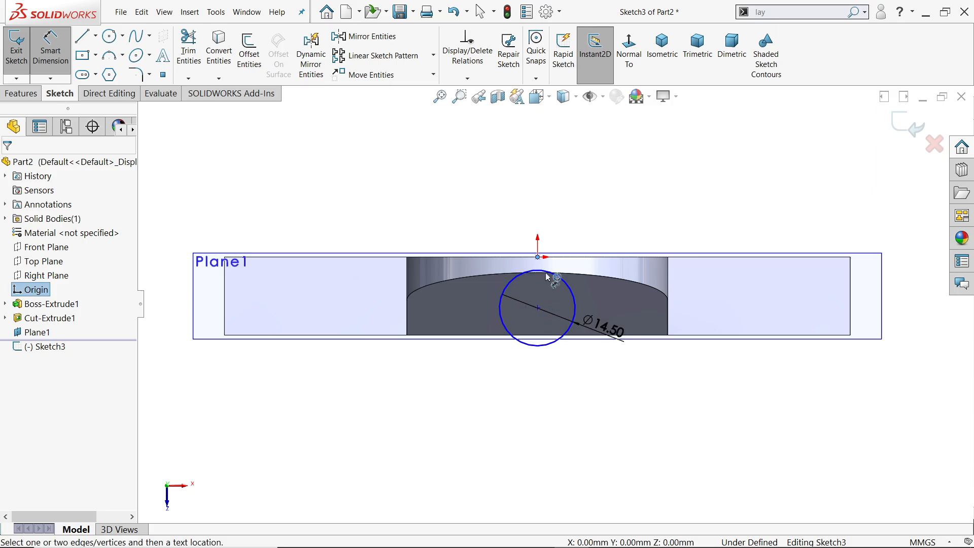
{"action": "left_click", "coordinate": [544, 346]}
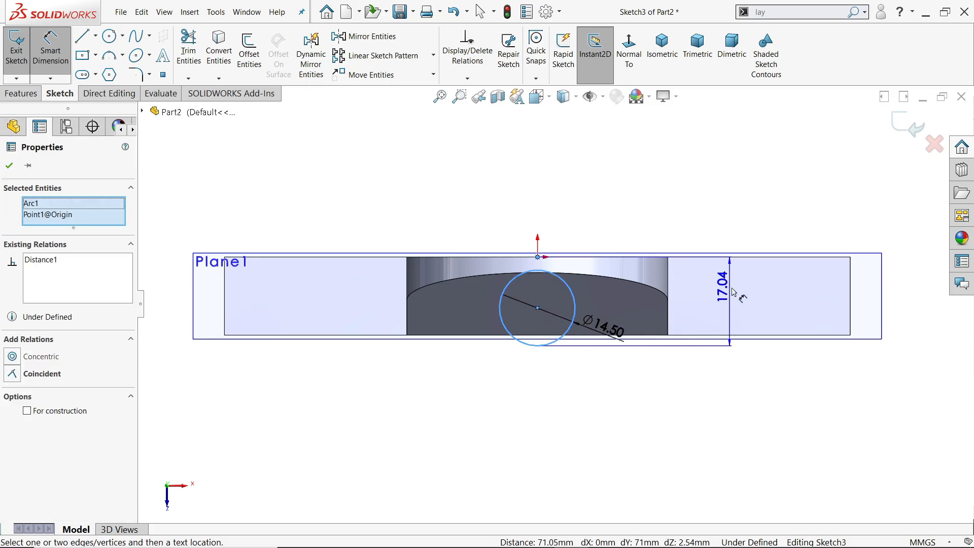
{"action": "left_click", "coordinate": [761, 231]}
{"action": "type", "text": "14"}
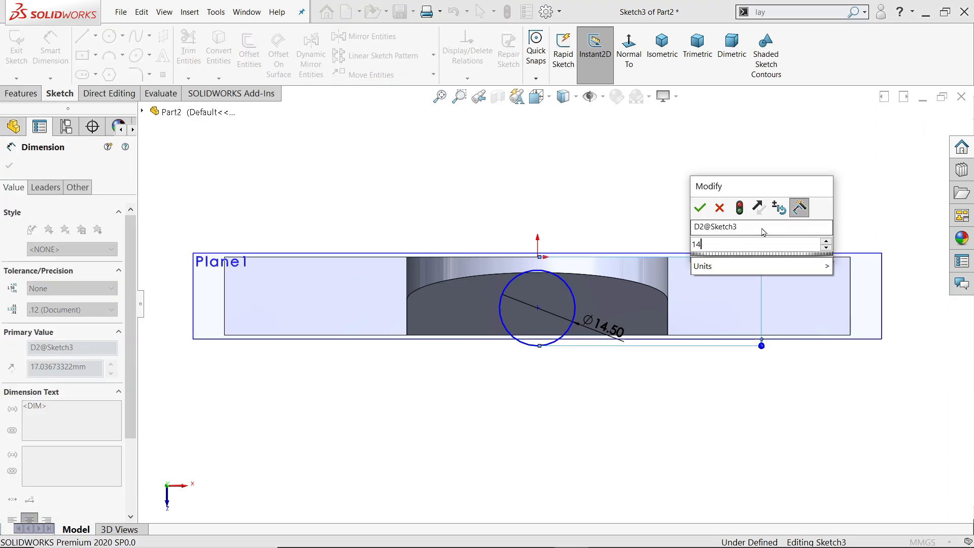
{"action": "type", "text": ".5"}
{"action": "key", "text": "Return"}
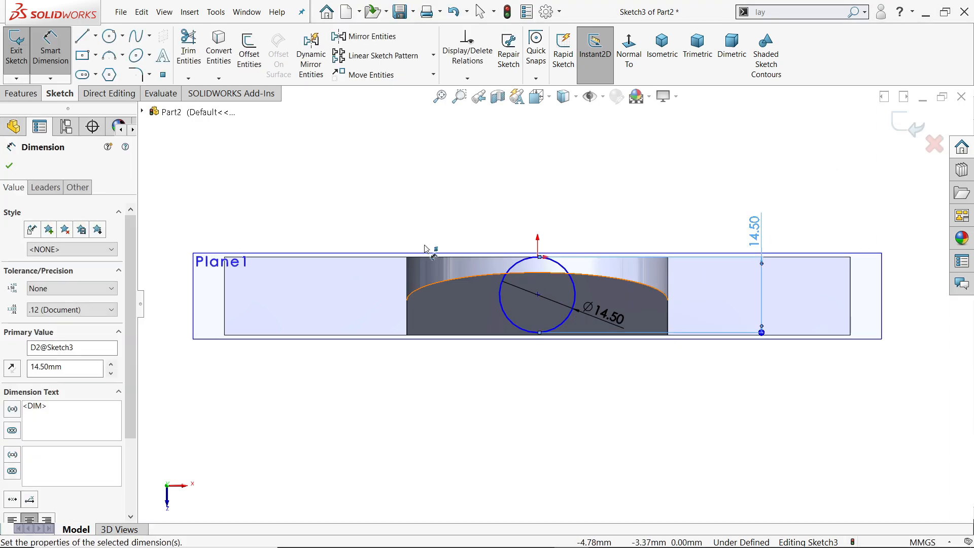
Add a vertical relation between the 14.5 mm circle's centre and the origin.
{"action": "key", "text": "Escape"}
{"action": "scroll", "coordinate": [559, 291], "scroll_direction": "down", "scroll_amount": 2}
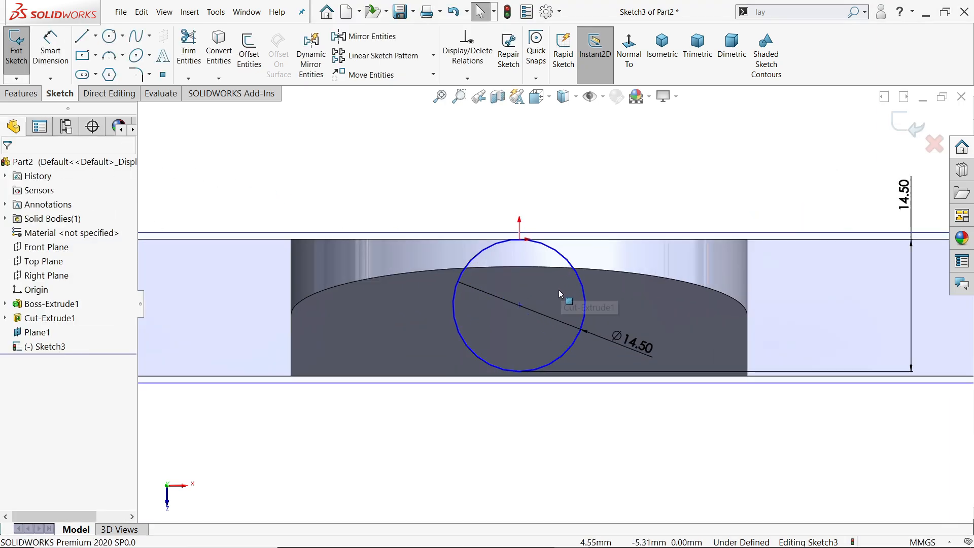
{"action": "left_click", "coordinate": [520, 307]}
{"action": "left_click", "coordinate": [519, 239], "text": "ctrl"}
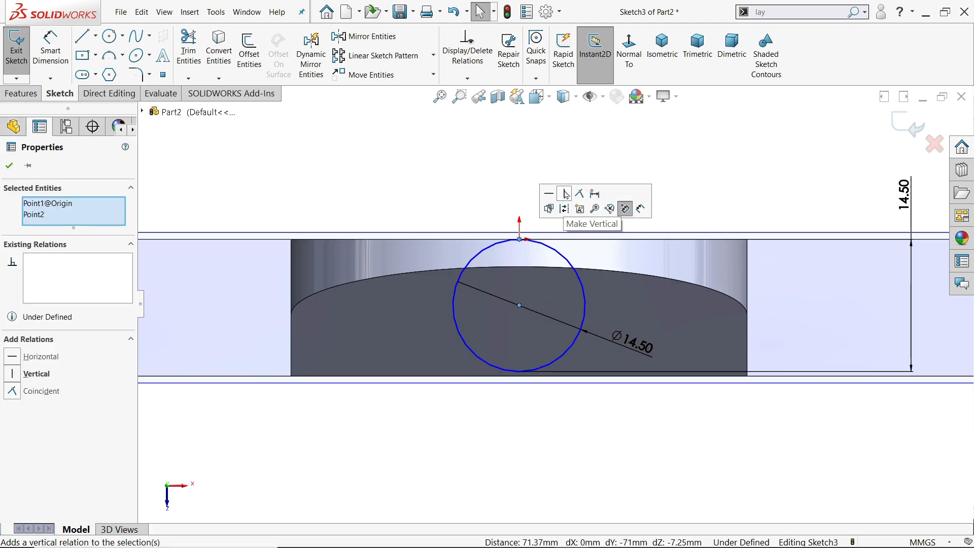
{"action": "left_click", "coordinate": [567, 195]}
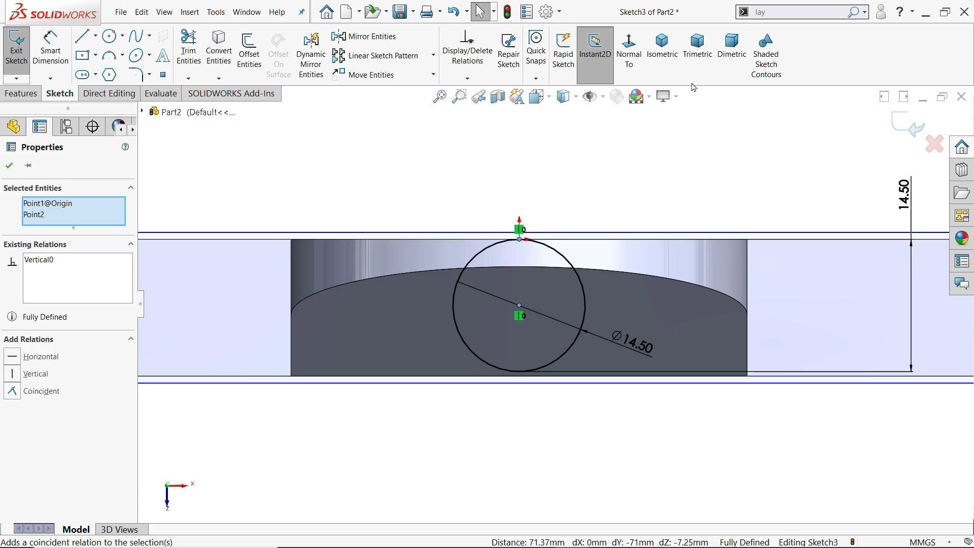
Extrude the circle downwards as a boss, merged with the body, up to the web's slanted tapered face.
{"action": "left_click", "coordinate": [670, 56]}
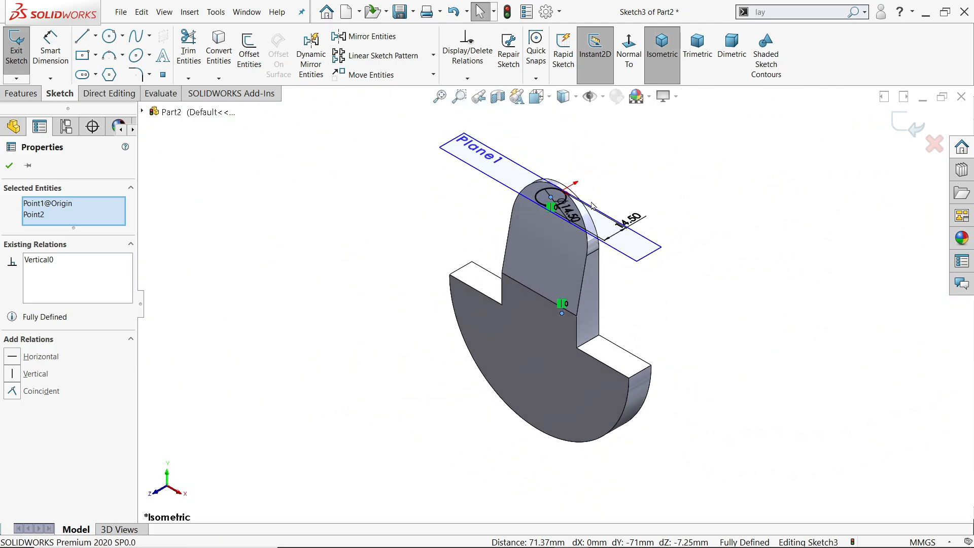
{"action": "left_click", "coordinate": [23, 94]}
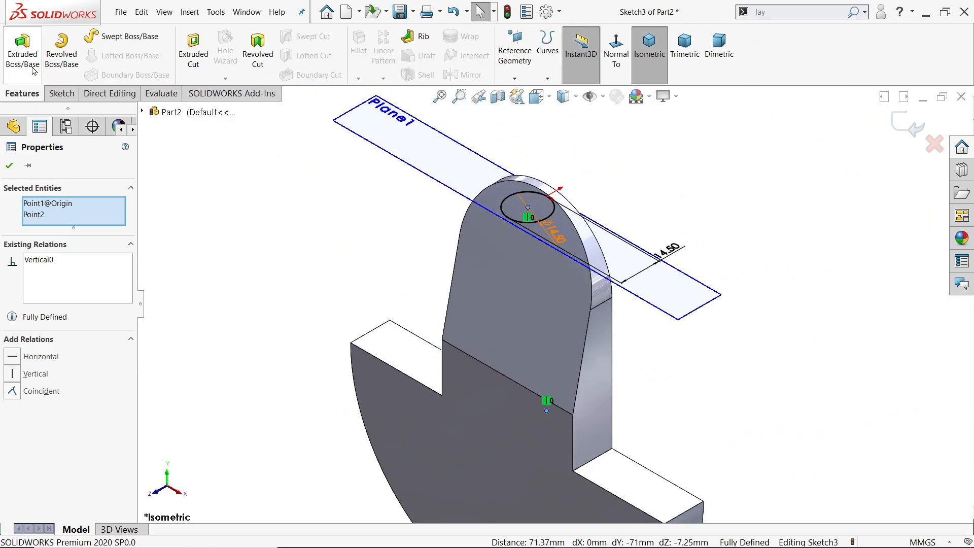
{"action": "left_click", "coordinate": [24, 53]}
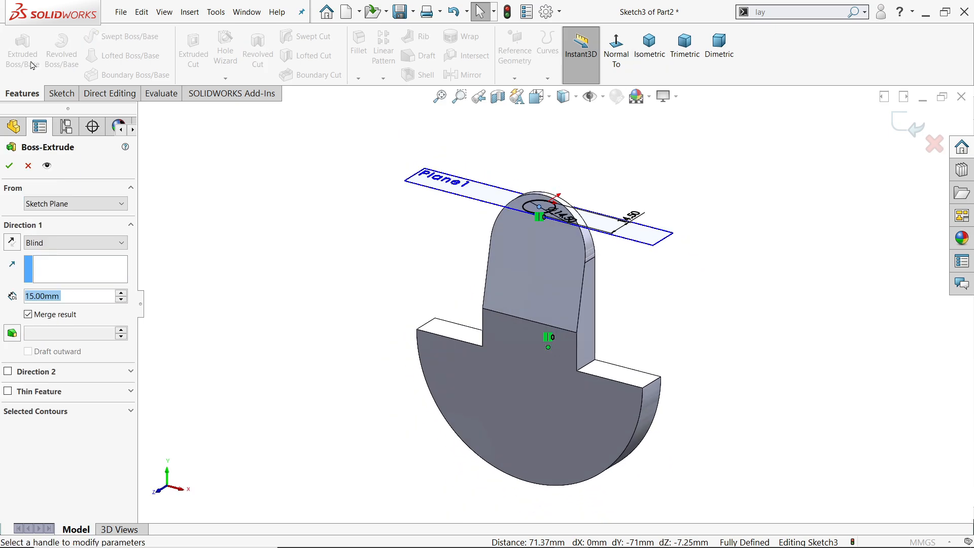
{"action": "left_click", "coordinate": [12, 242]}
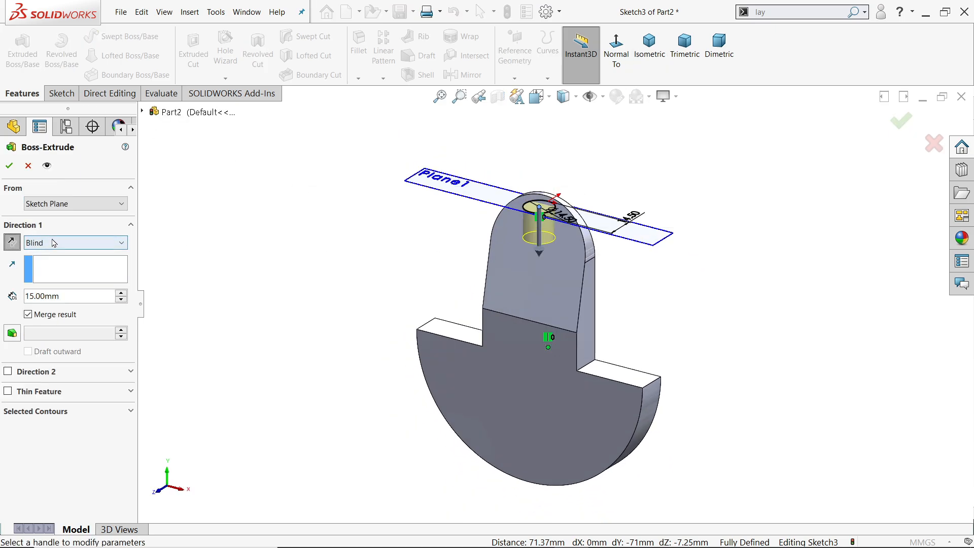
{"action": "left_click", "coordinate": [57, 242]}
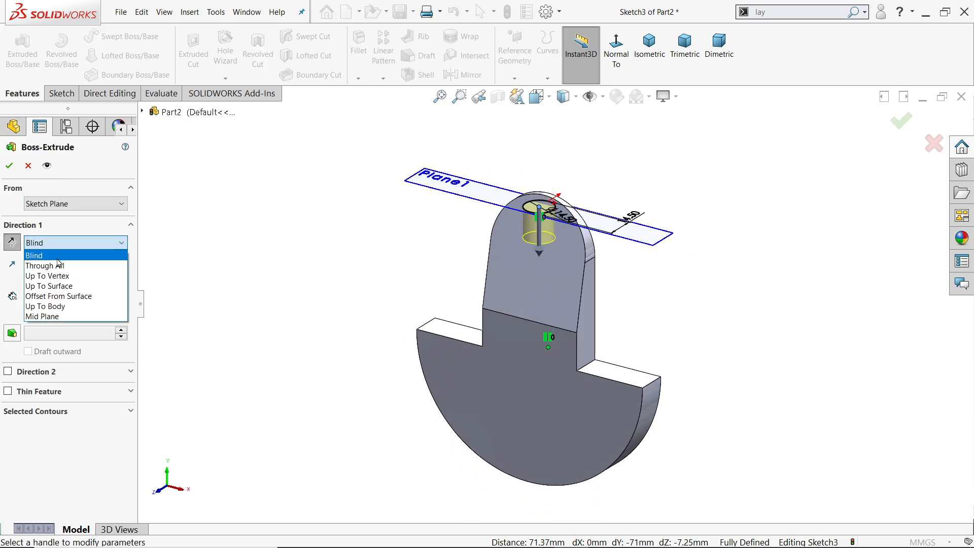
{"action": "left_click", "coordinate": [65, 286]}
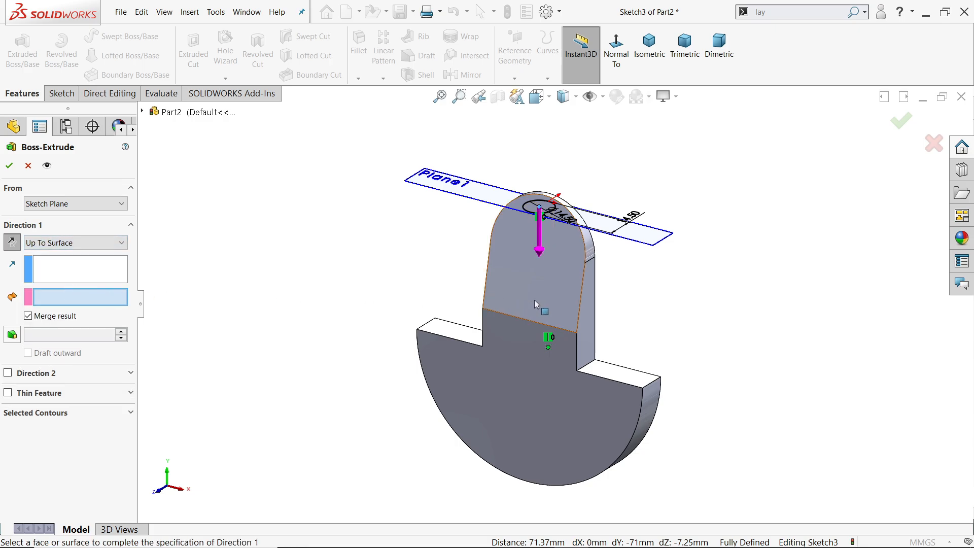
{"action": "left_click", "coordinate": [558, 313]}
{"action": "scroll", "coordinate": [558, 313], "scroll_direction": "down", "scroll_amount": 4}
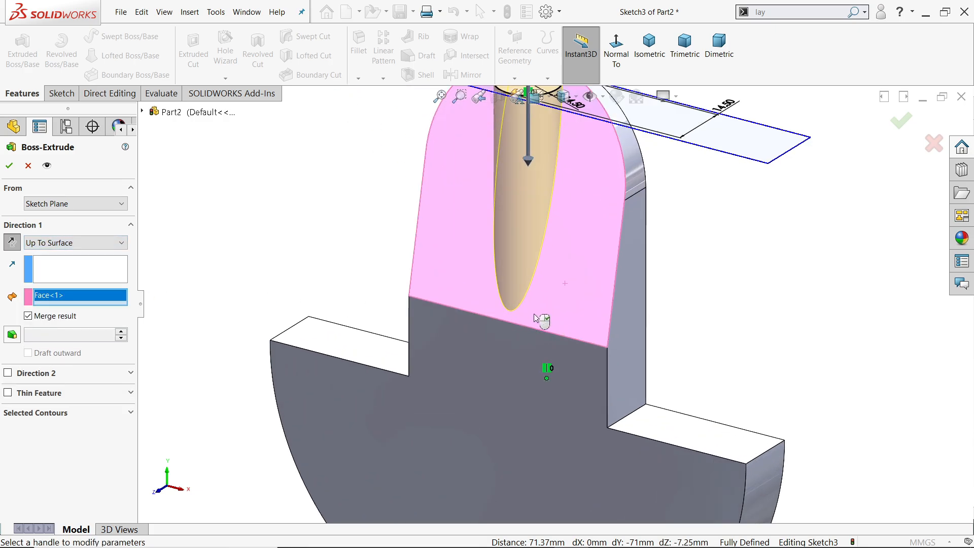
{"action": "left_click", "coordinate": [9, 165]}
Hide the offset reference plane at the top of the web.
{"action": "key", "text": "f"}
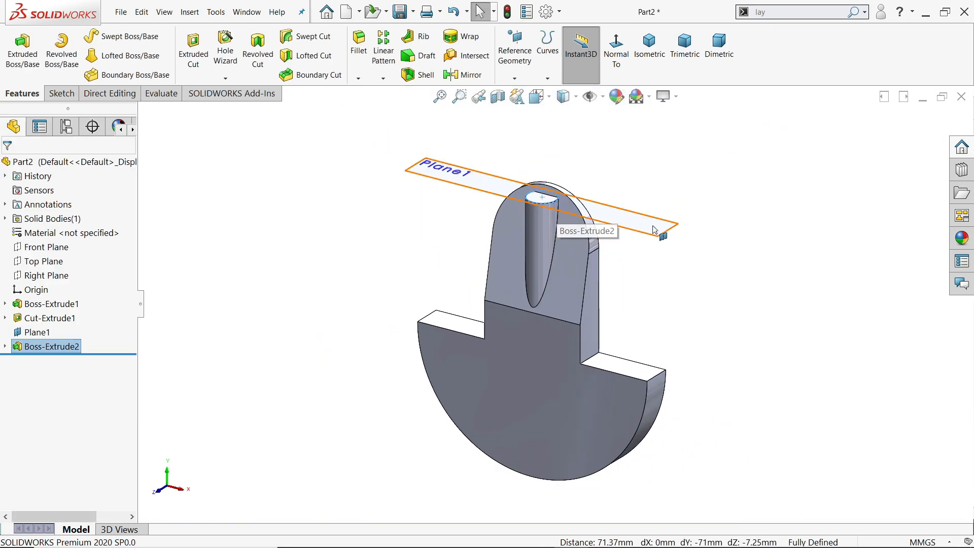
{"action": "left_click", "coordinate": [680, 224]}
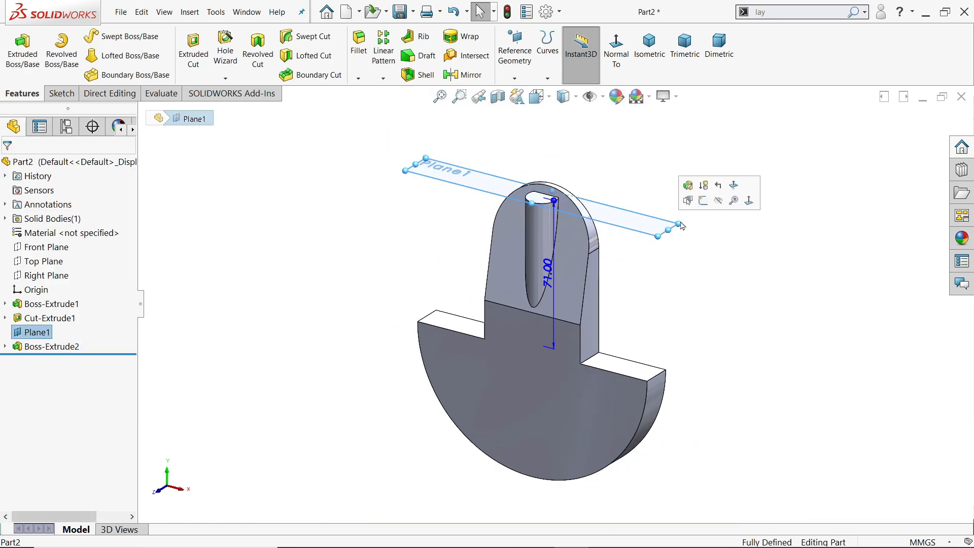
{"action": "left_click", "coordinate": [717, 200]}
Start a Hole Wizard feature of type Hole, keeping the custom sizing values for the new hole type.
{"action": "scroll", "coordinate": [647, 238], "scroll_direction": "down", "scroll_amount": 4}
{"action": "middle_click_drag", "start_coordinate": [647, 238], "coordinate": [639, 289]}
{"action": "scroll", "coordinate": [638, 289], "scroll_direction": "up", "scroll_amount": 1}
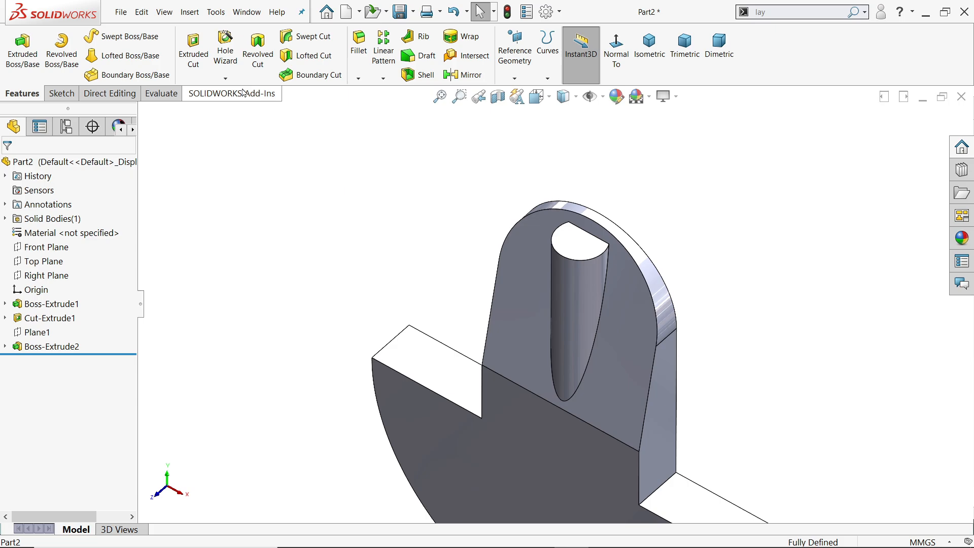
{"action": "left_click", "coordinate": [226, 54]}
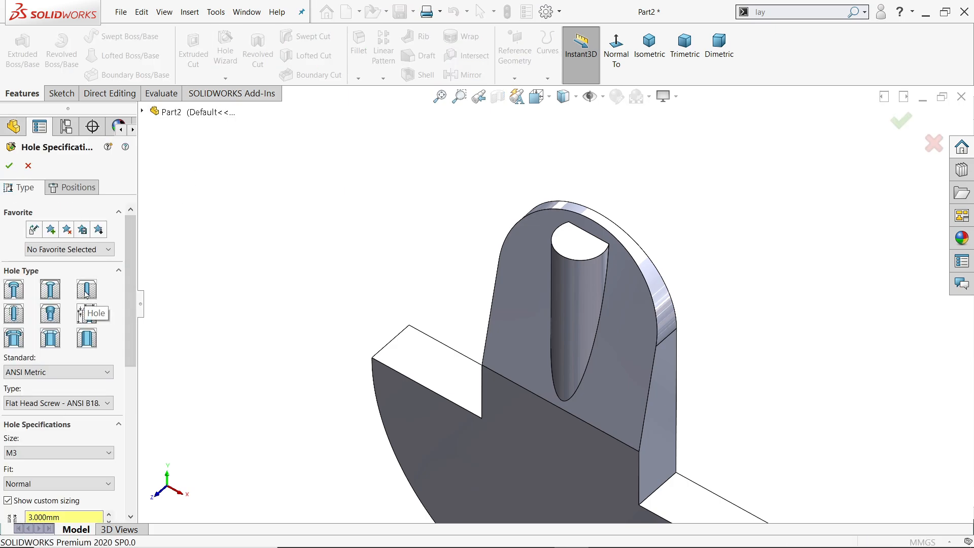
{"action": "left_click", "coordinate": [86, 293]}
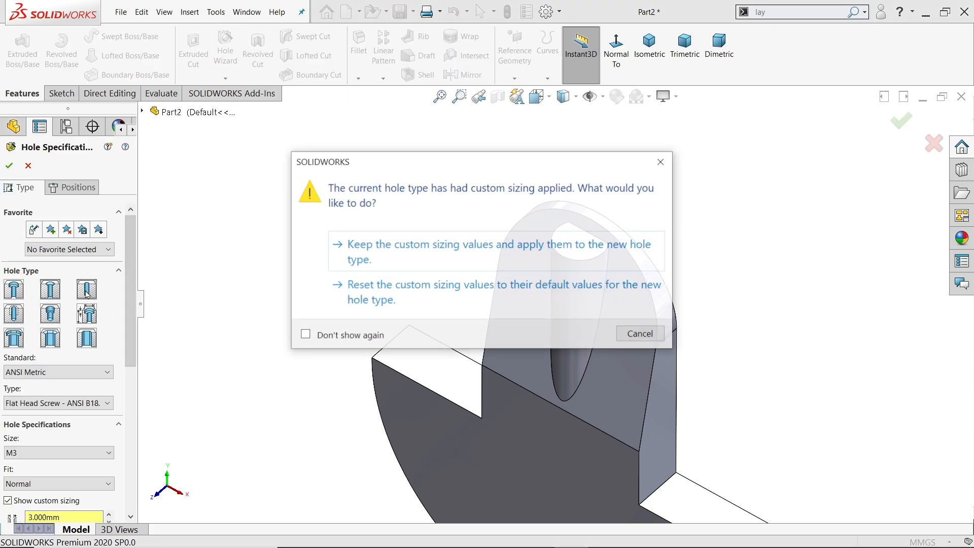
{"action": "left_click", "coordinate": [413, 257]}
Specify the hole as an ANSI Metric drill size of Ø5.0.
{"action": "scroll", "coordinate": [60, 345], "scroll_direction": "down", "scroll_amount": 3}
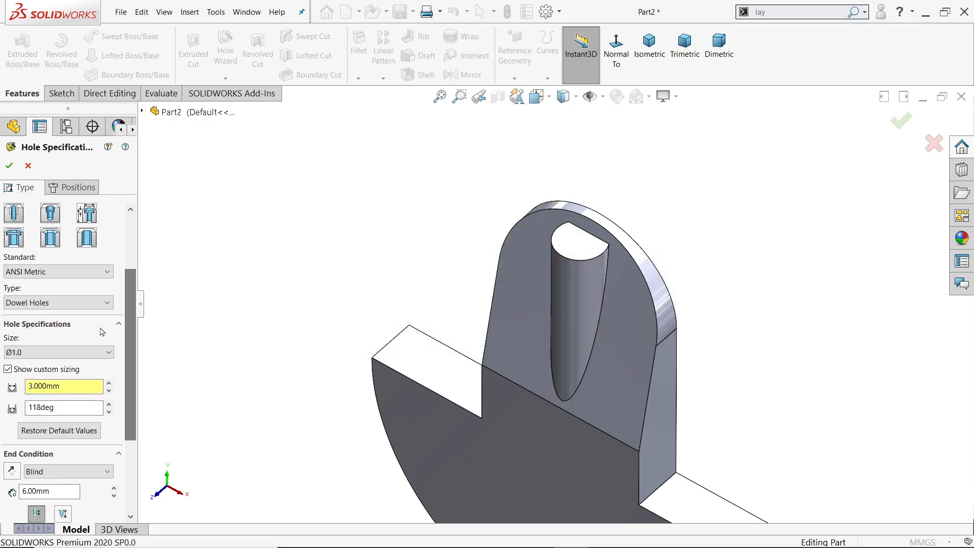
{"action": "left_click", "coordinate": [50, 302]}
{"action": "left_click", "coordinate": [44, 327]}
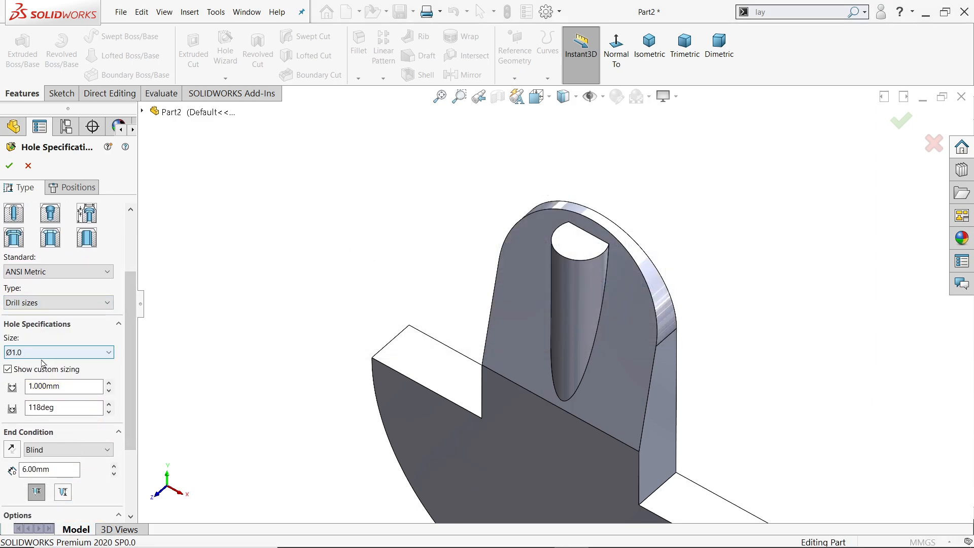
{"action": "left_click", "coordinate": [42, 354]}
{"action": "left_click_drag", "start_coordinate": [113, 389], "coordinate": [117, 432]}
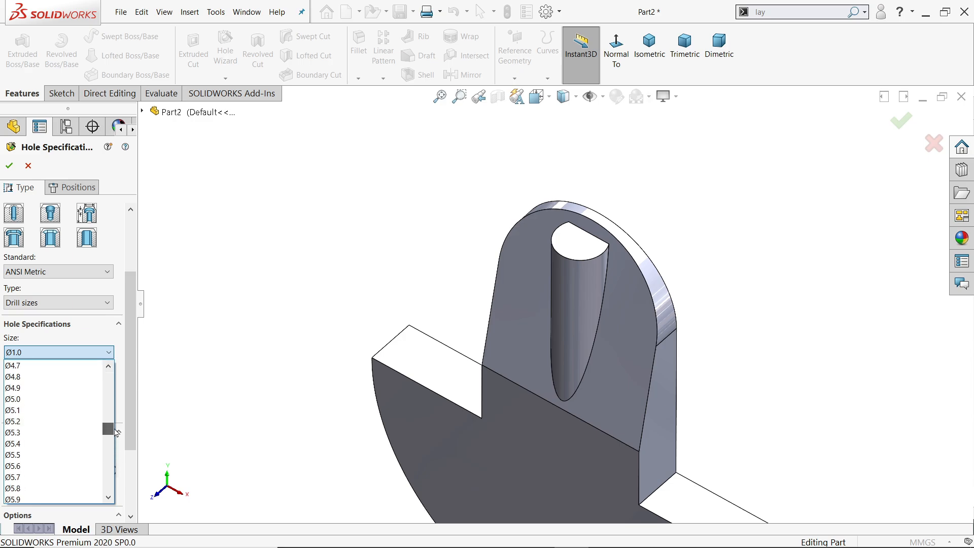
{"action": "left_click", "coordinate": [23, 399]}
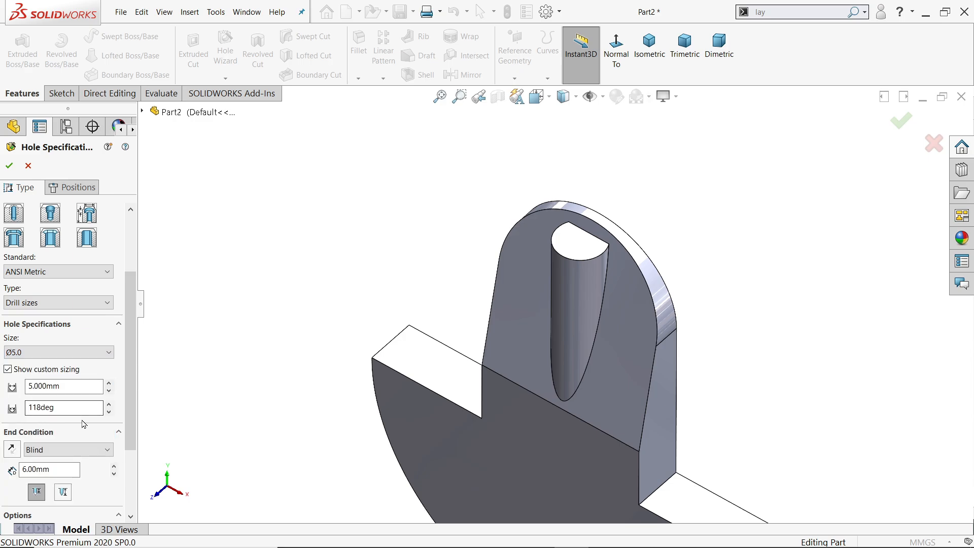
Set the hole's blind depth to 35 mm, measured up to the shoulder.
{"action": "left_click_drag", "start_coordinate": [126, 375], "coordinate": [129, 420]}
{"action": "double_click", "coordinate": [31, 393]}
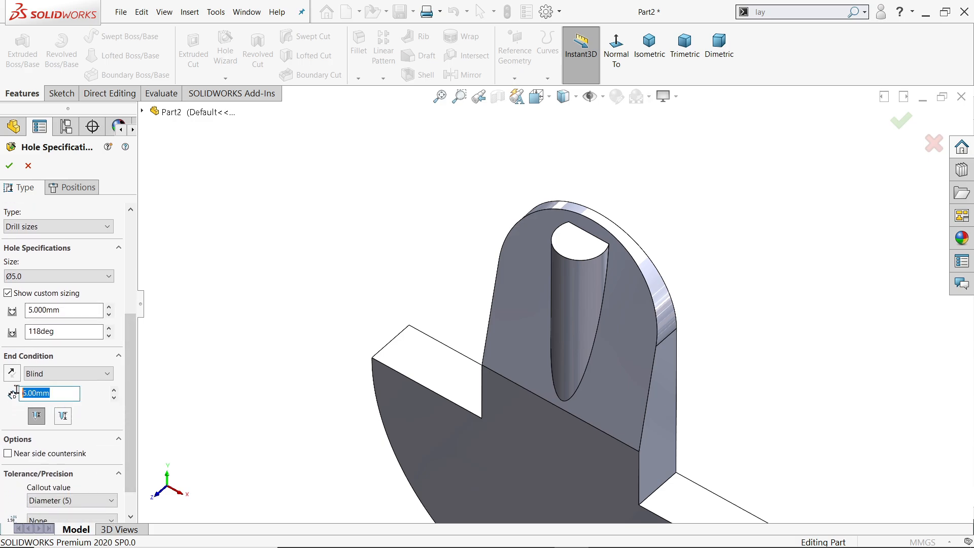
{"action": "type", "text": "35"}
{"action": "key", "text": "Return"}
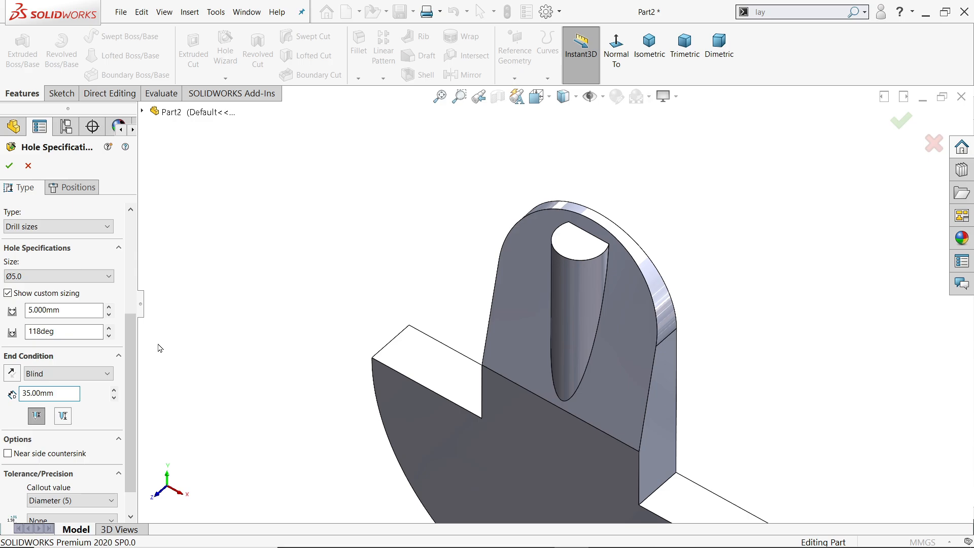
{"action": "left_click", "coordinate": [37, 417]}
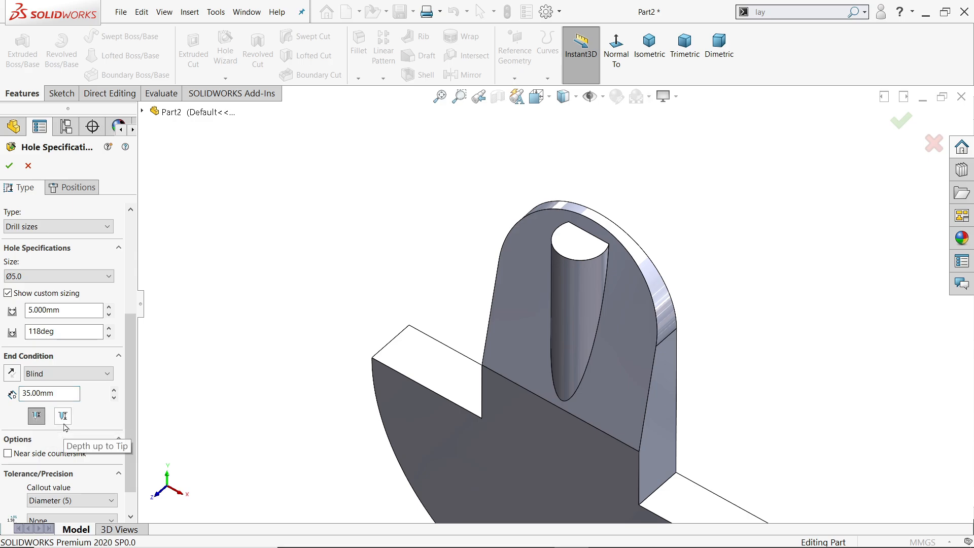
{"action": "scroll", "coordinate": [124, 415], "scroll_direction": "down", "scroll_amount": 1}
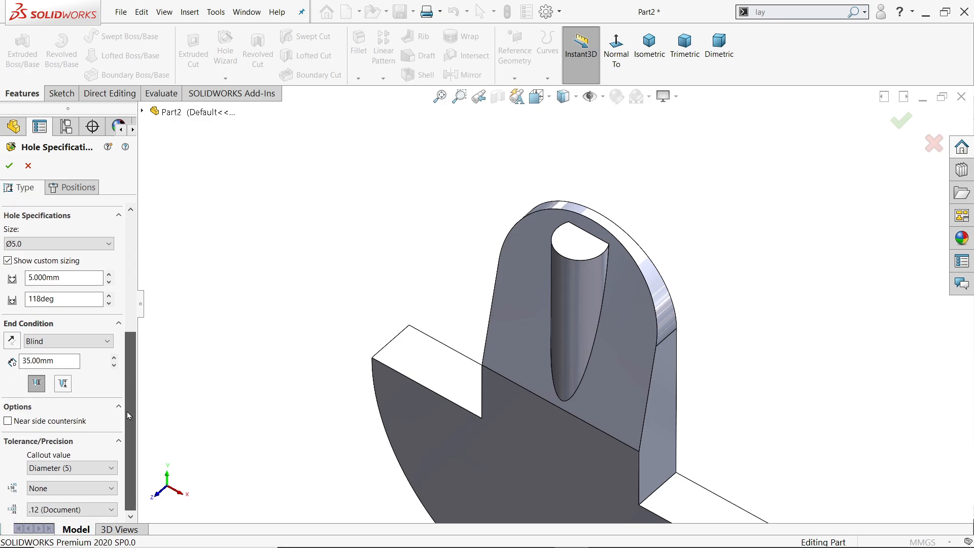
{"action": "scroll", "coordinate": [132, 355], "scroll_direction": "up", "scroll_amount": 5}
{"action": "scroll", "coordinate": [139, 284], "scroll_direction": "up", "scroll_amount": 2}
Place the hole on the boss's flat top face, at the centre of its arc, and create it.
{"action": "left_click", "coordinate": [72, 187]}
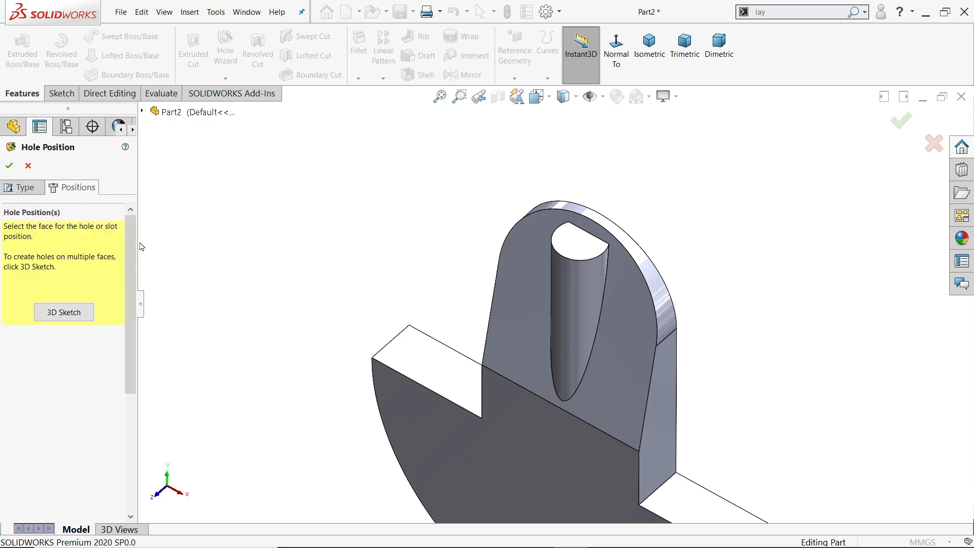
{"action": "scroll", "coordinate": [530, 381], "scroll_direction": "down", "scroll_amount": 2}
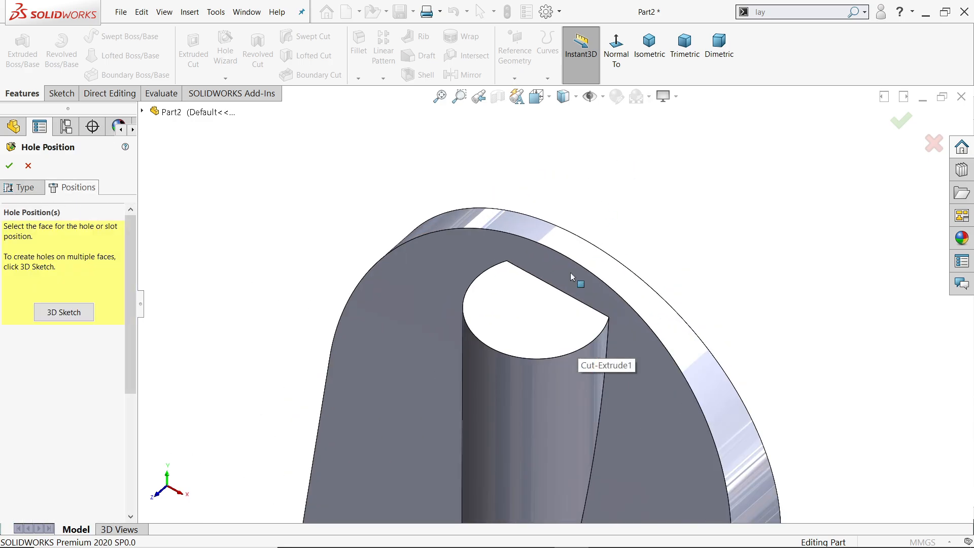
{"action": "left_click", "coordinate": [539, 330]}
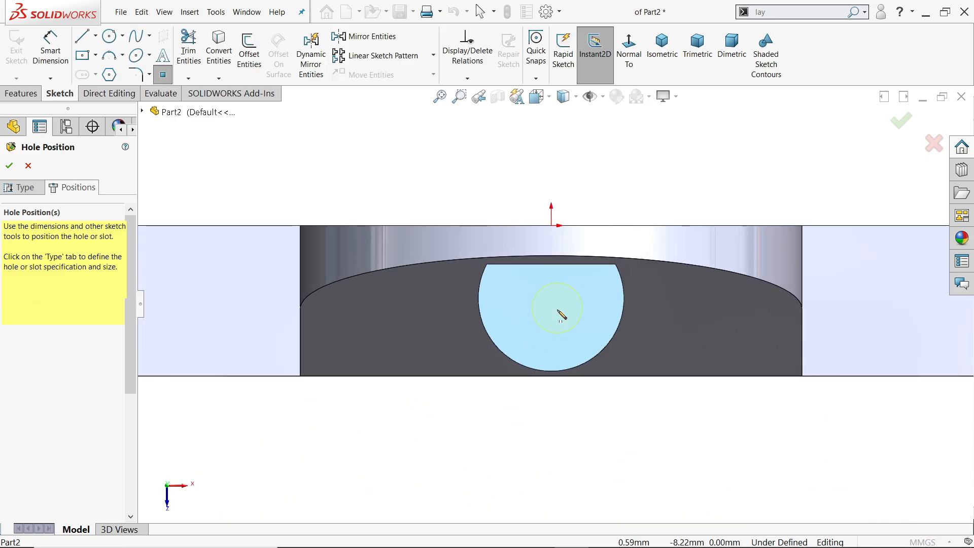
{"action": "left_click_drag", "start_coordinate": [551, 298], "coordinate": [584, 369]}
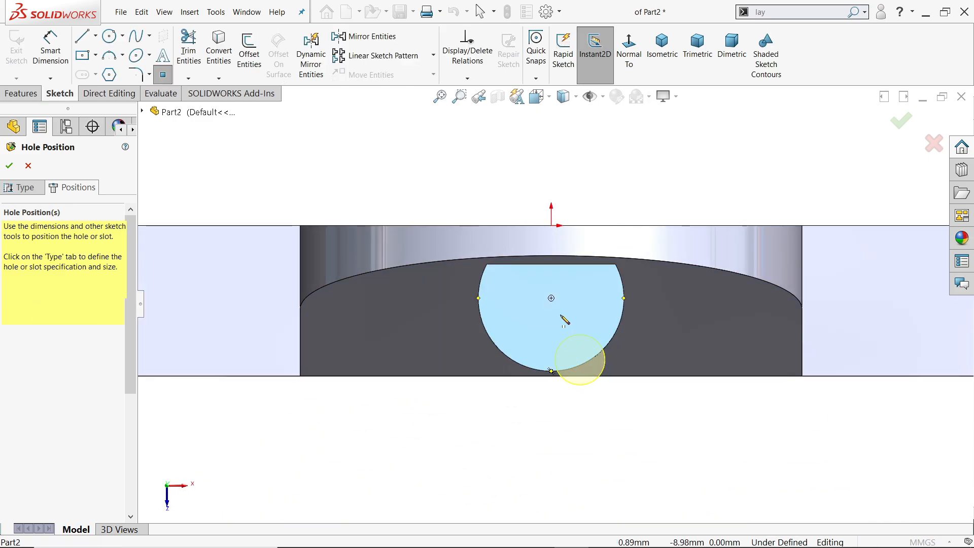
{"action": "left_click", "coordinate": [550, 299]}
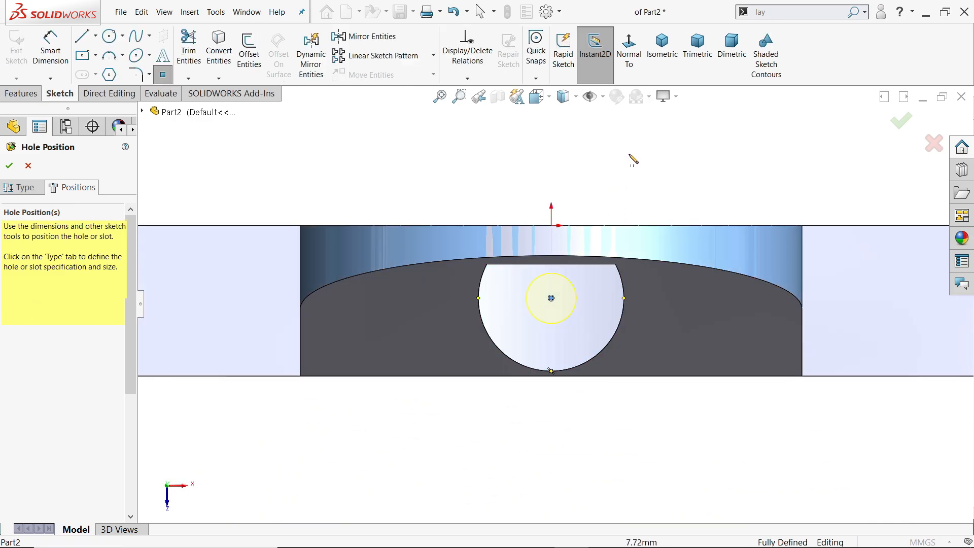
{"action": "left_click", "coordinate": [662, 48]}
{"action": "scroll", "coordinate": [560, 192], "scroll_direction": "down", "scroll_amount": 5}
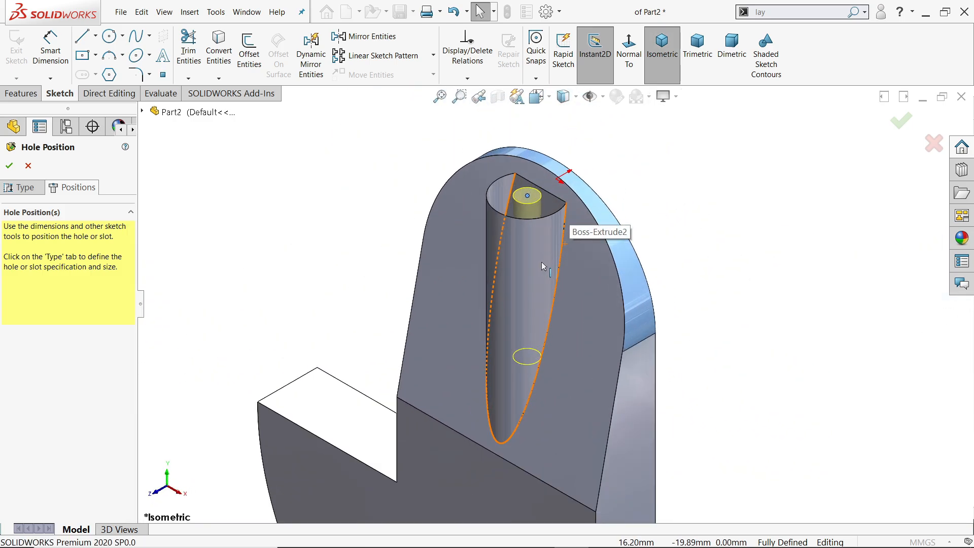
{"action": "left_click", "coordinate": [9, 166]}
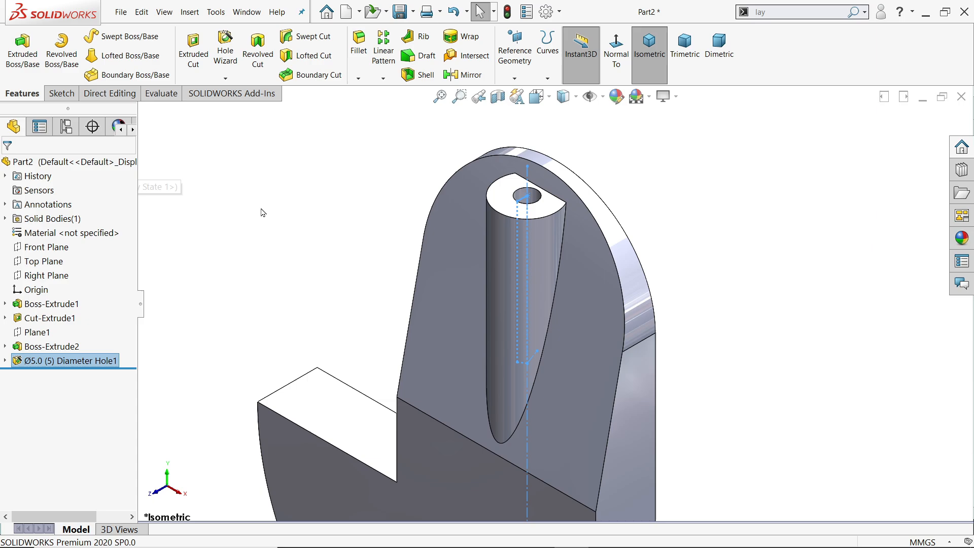
Section the part along the Right Plane to examine the drilled hole inside the boss, and turn the section view off.
{"action": "scroll", "coordinate": [488, 276], "scroll_direction": "up", "scroll_amount": 3}
{"action": "scroll", "coordinate": [559, 299], "scroll_direction": "down", "scroll_amount": 2}
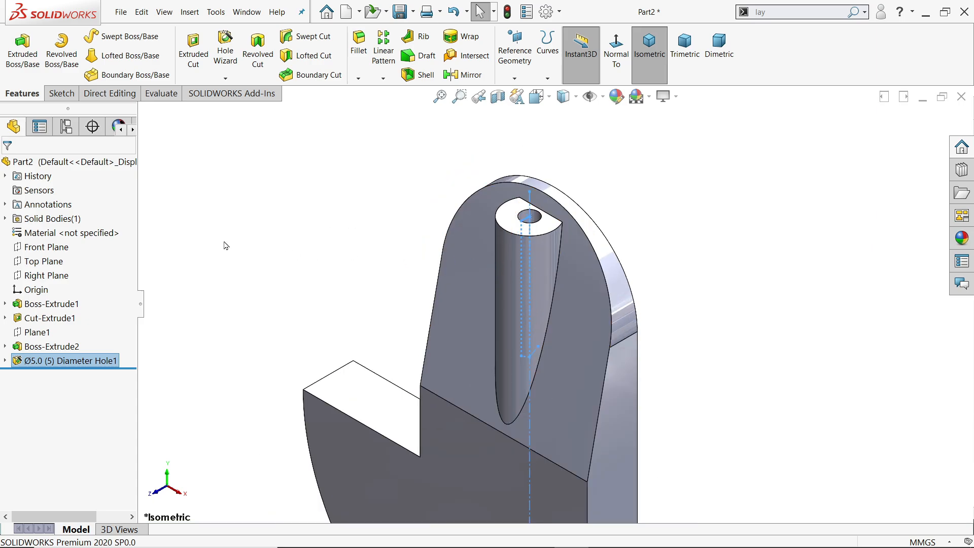
{"action": "left_click", "coordinate": [45, 274]}
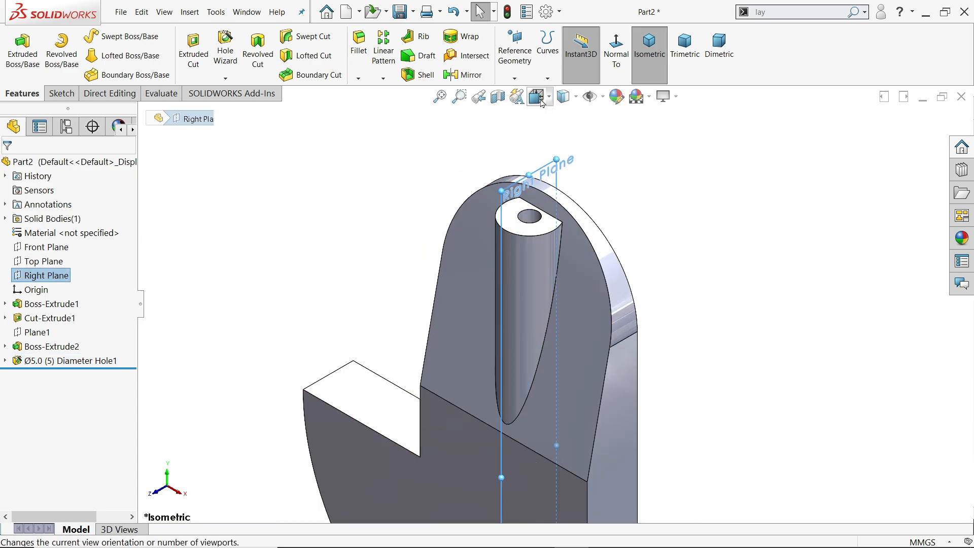
{"action": "left_click", "coordinate": [498, 96]}
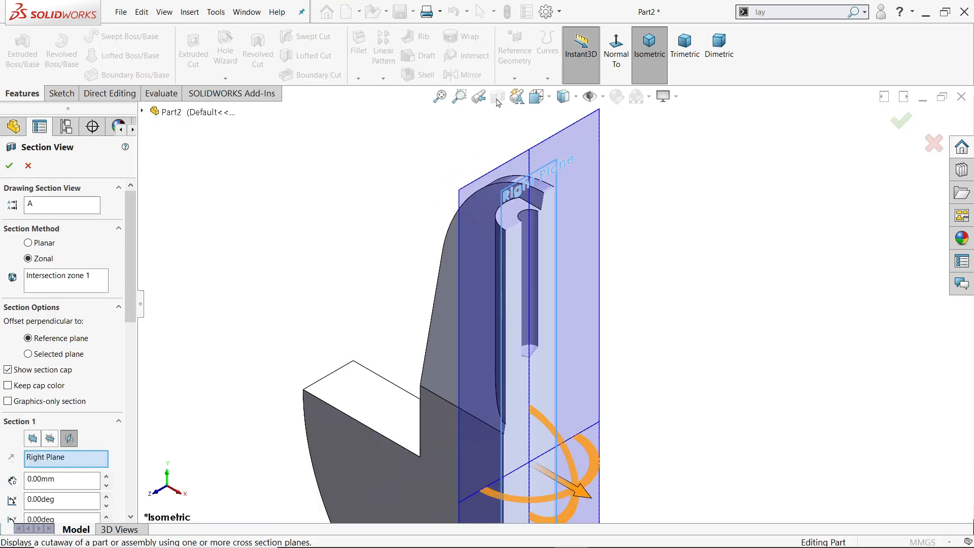
{"action": "left_click", "coordinate": [8, 166]}
{"action": "middle_click_drag", "start_coordinate": [380, 208], "coordinate": [509, 261]}
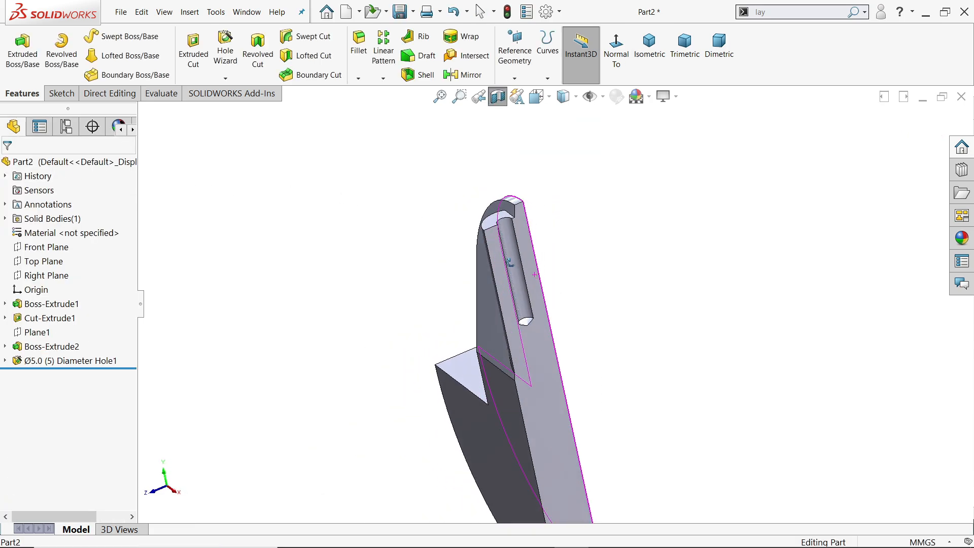
{"action": "scroll", "coordinate": [518, 263], "scroll_direction": "down", "scroll_amount": 4}
{"action": "middle_click_drag", "start_coordinate": [567, 294], "coordinate": [583, 234]}
{"action": "left_click", "coordinate": [498, 95]}
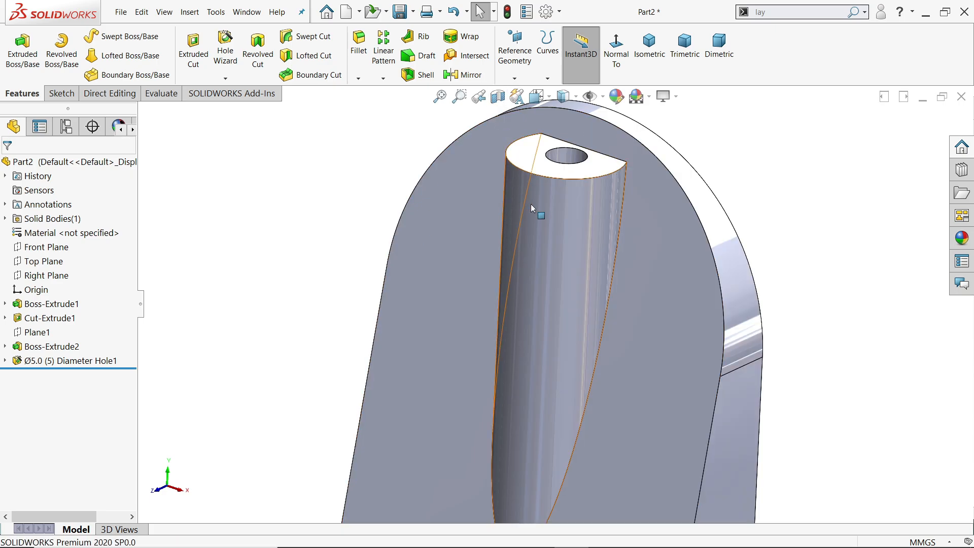
Fillet the two outer upper corner edges of the semicircular counterweight with a constant 5 mm radius.
{"action": "scroll", "coordinate": [538, 216], "scroll_direction": "up", "scroll_amount": 4}
{"action": "scroll", "coordinate": [579, 408], "scroll_direction": "down", "scroll_amount": 1}
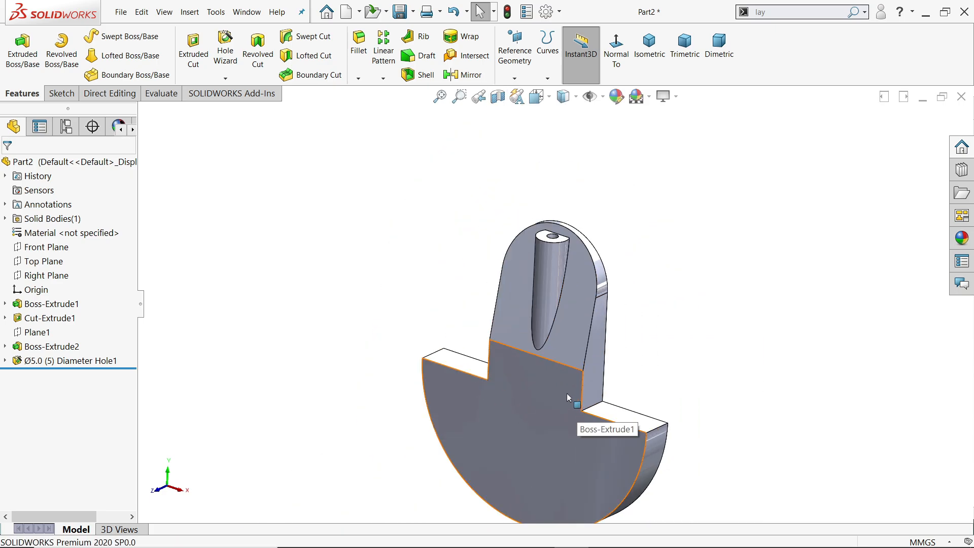
{"action": "scroll", "coordinate": [566, 393], "scroll_direction": "up", "scroll_amount": 2}
{"action": "scroll", "coordinate": [567, 392], "scroll_direction": "down", "scroll_amount": 2}
{"action": "scroll", "coordinate": [574, 317], "scroll_direction": "down", "scroll_amount": 1}
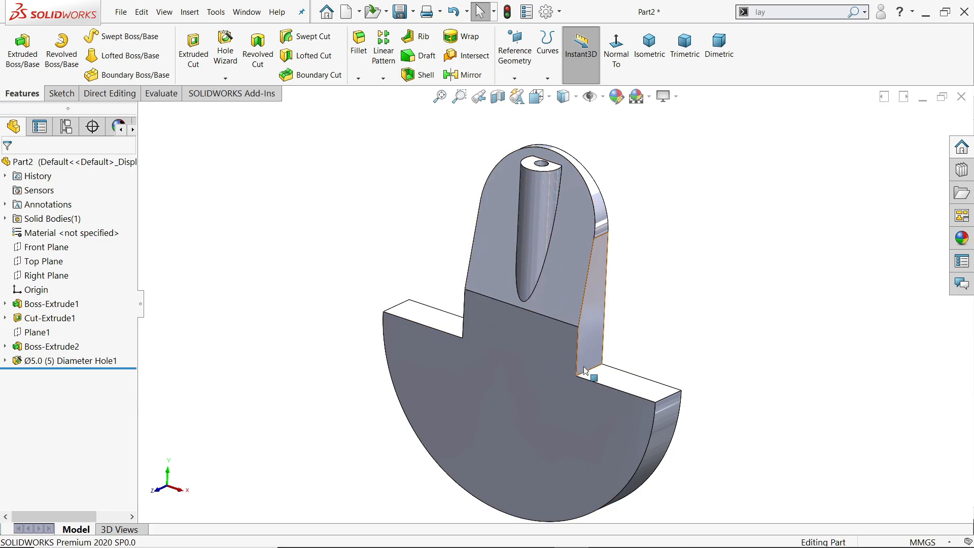
{"action": "left_click", "coordinate": [359, 45]}
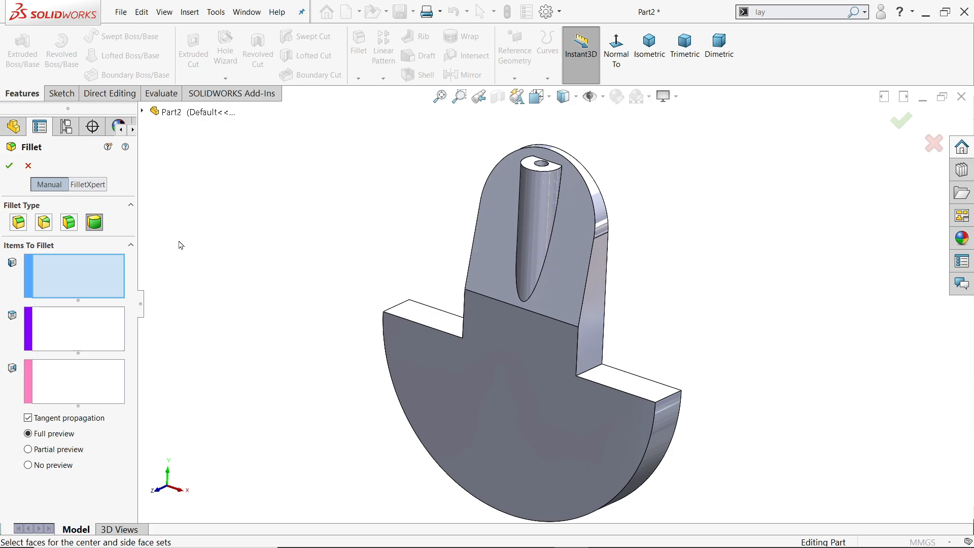
{"action": "left_click", "coordinate": [20, 223]}
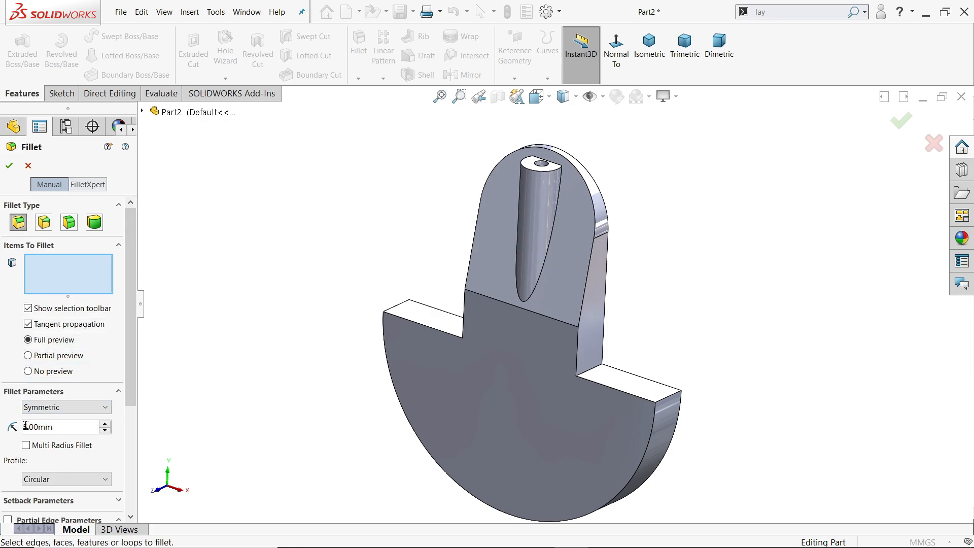
{"action": "left_click", "coordinate": [669, 398]}
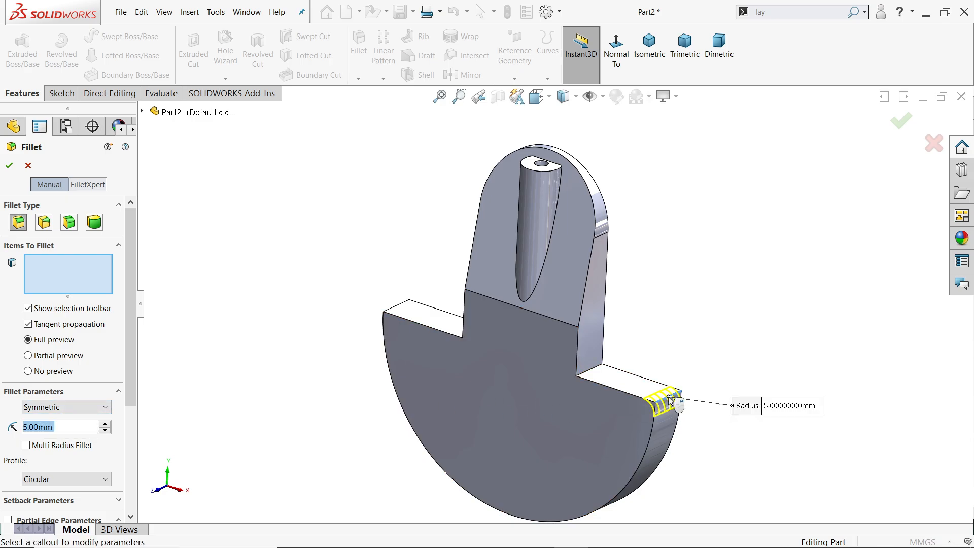
{"action": "left_click", "coordinate": [396, 311]}
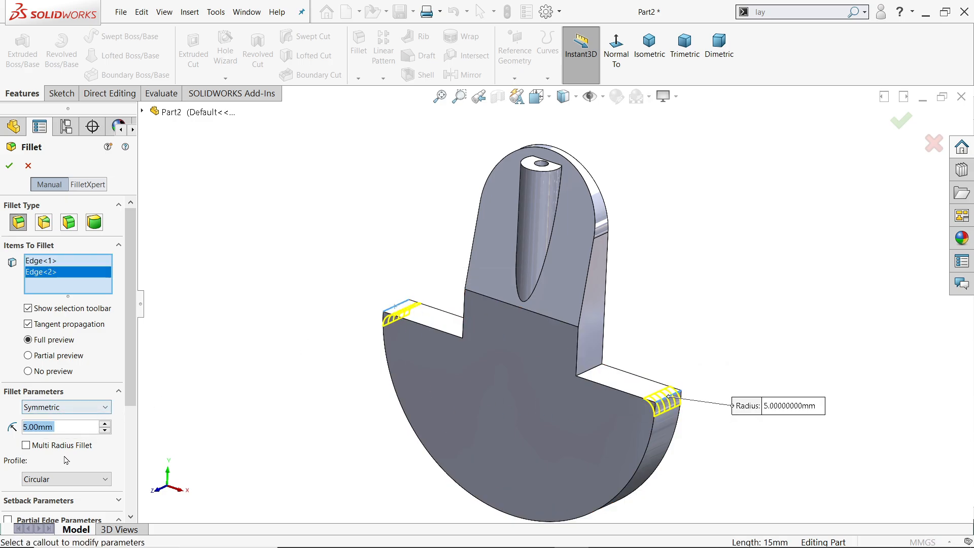
{"action": "left_click", "coordinate": [10, 166]}
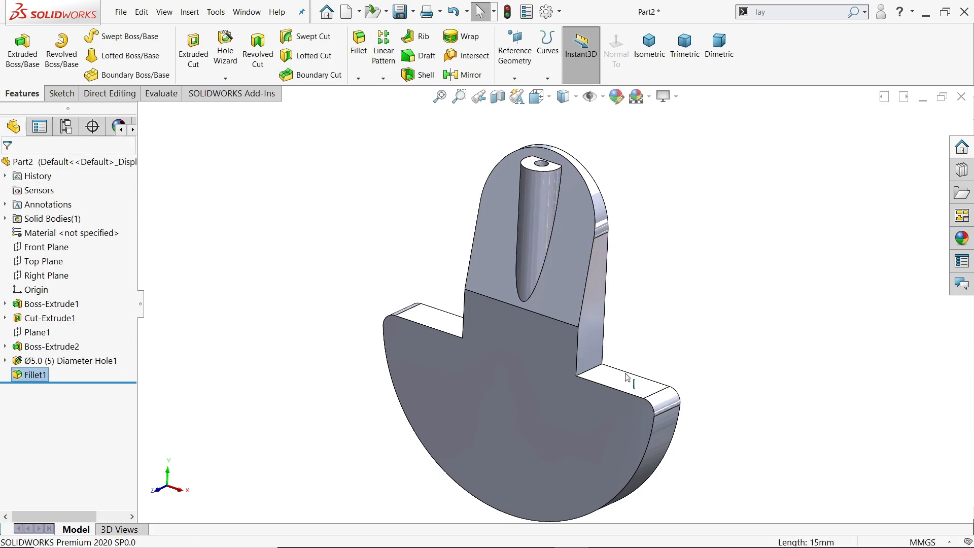
Fillet the two inner corner edges where the web's sides meet the counterweight with a 15 mm radius.
{"action": "left_click", "coordinate": [591, 375]}
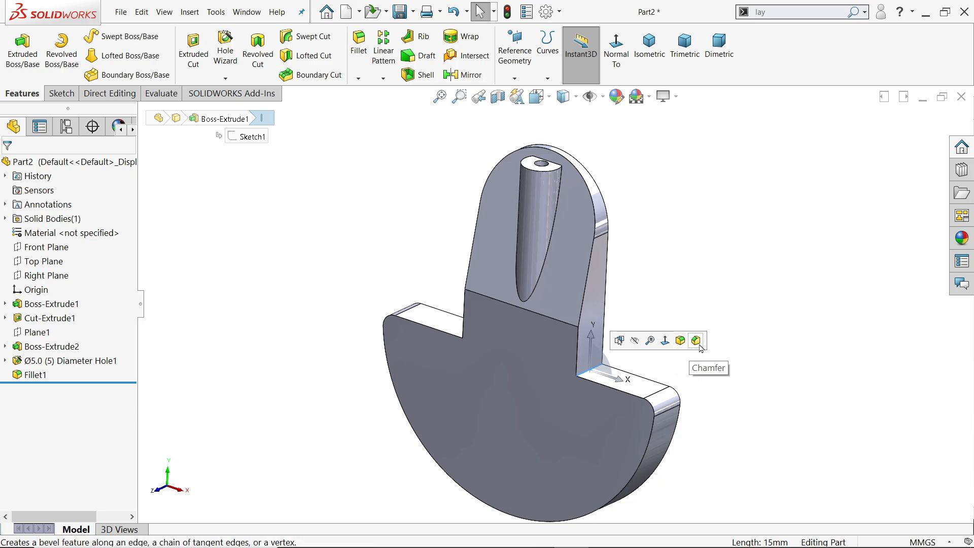
{"action": "left_click", "coordinate": [680, 341]}
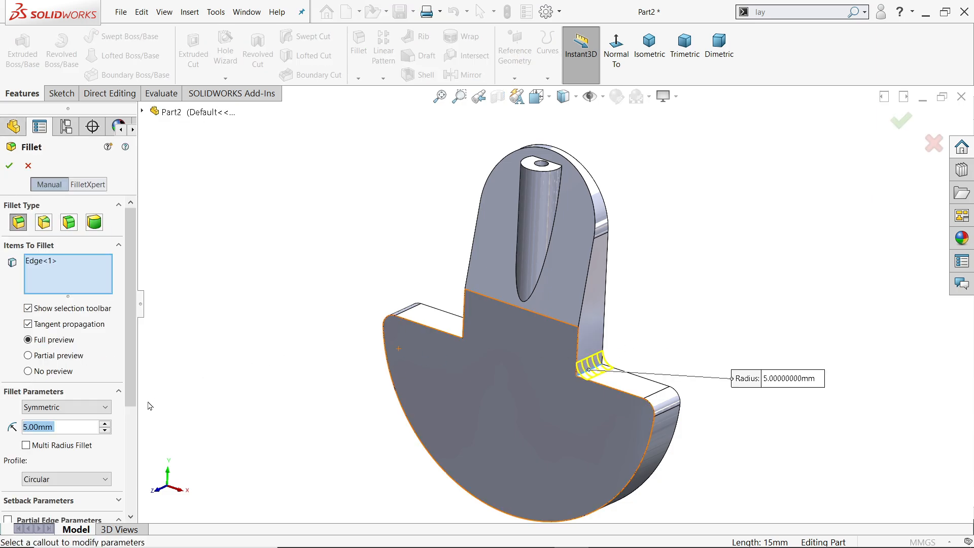
{"action": "type", "text": "15"}
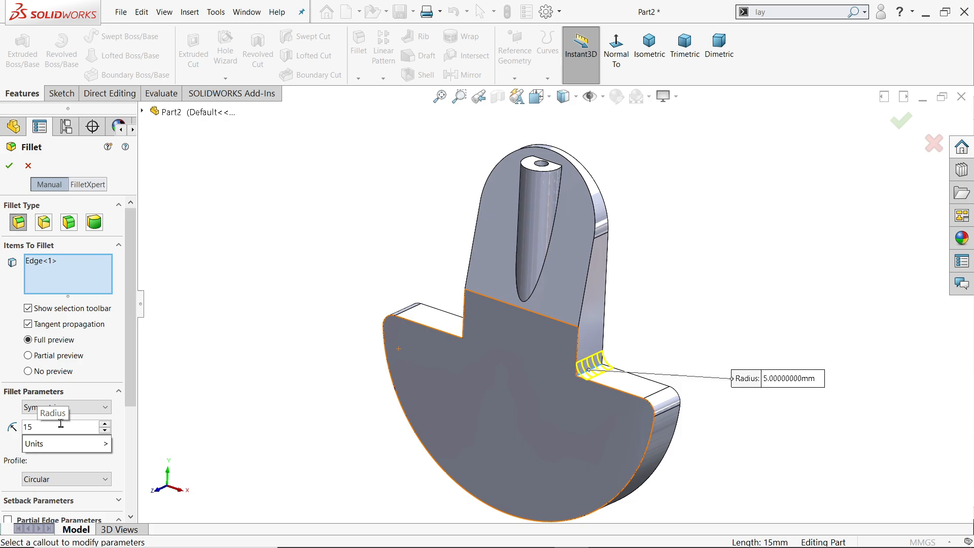
{"action": "key", "text": "Return"}
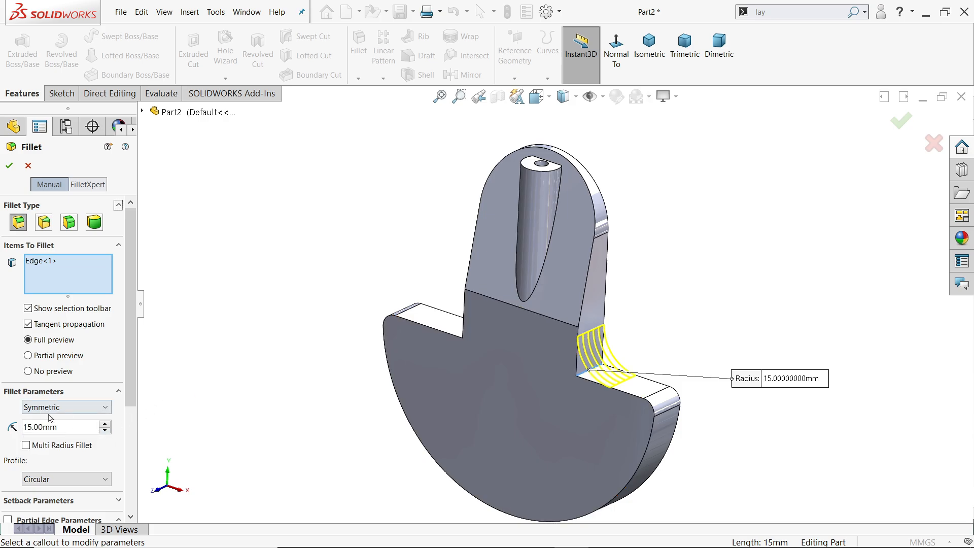
{"action": "left_click", "coordinate": [475, 337]}
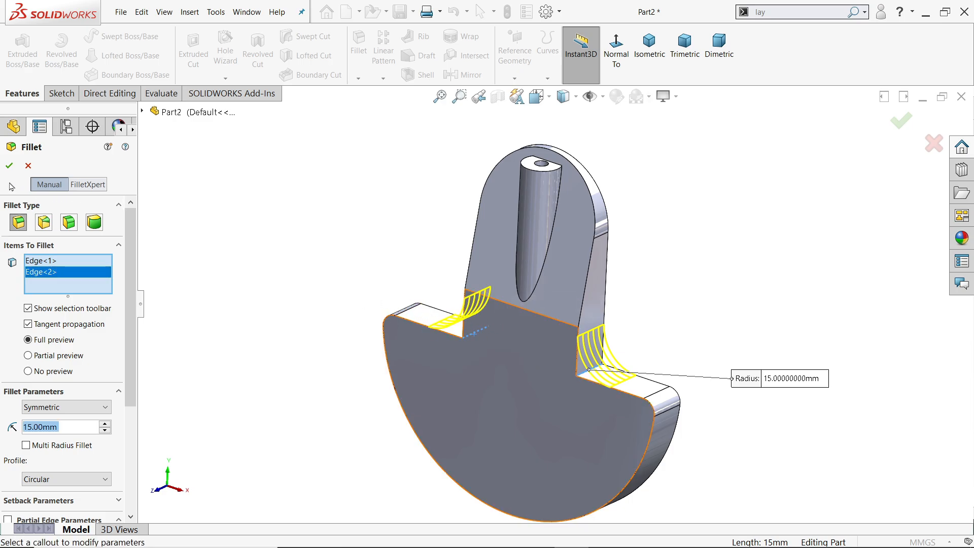
{"action": "left_click", "coordinate": [8, 165]}
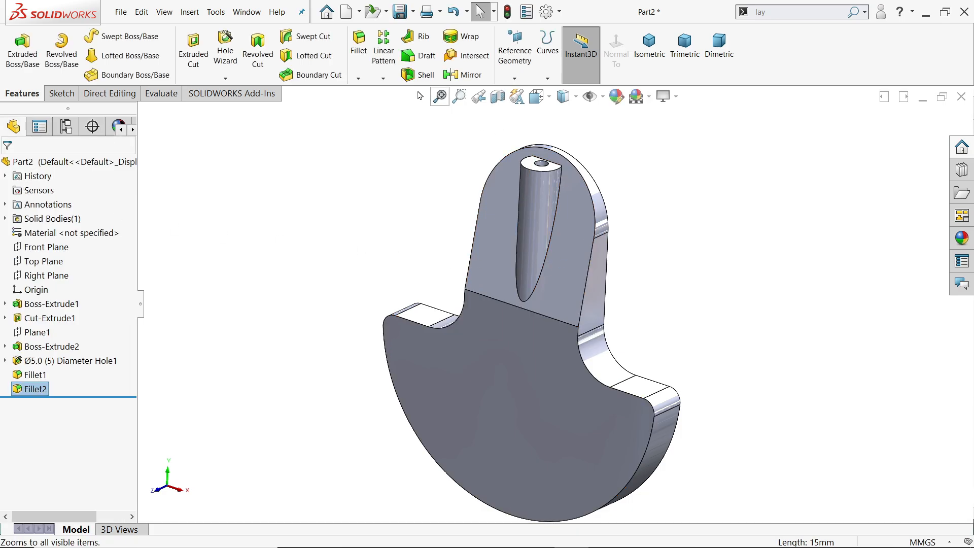
Set up a 2 mm fillet on the front outline edges of the web and the counterweight.
{"action": "left_click", "coordinate": [356, 51]}
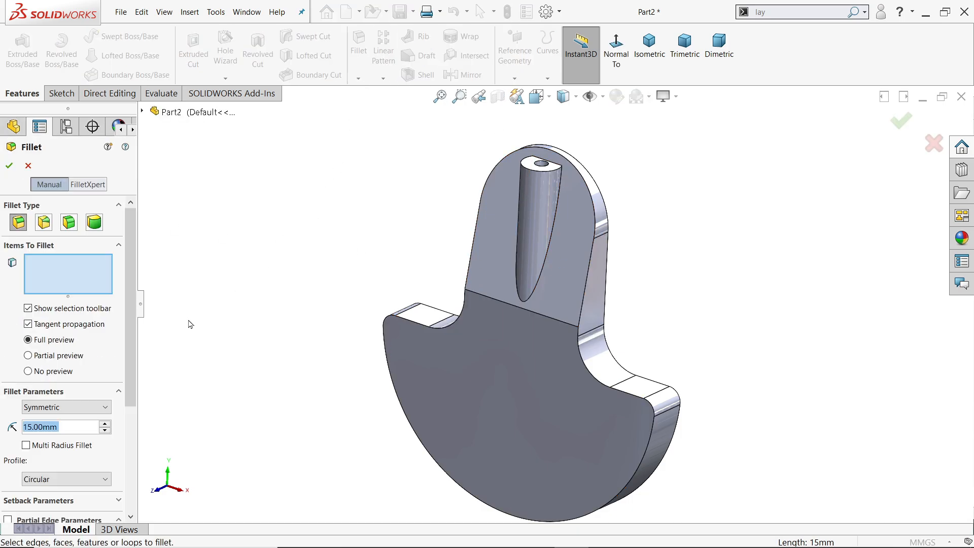
{"action": "type", "text": "2"}
{"action": "key", "text": "Return"}
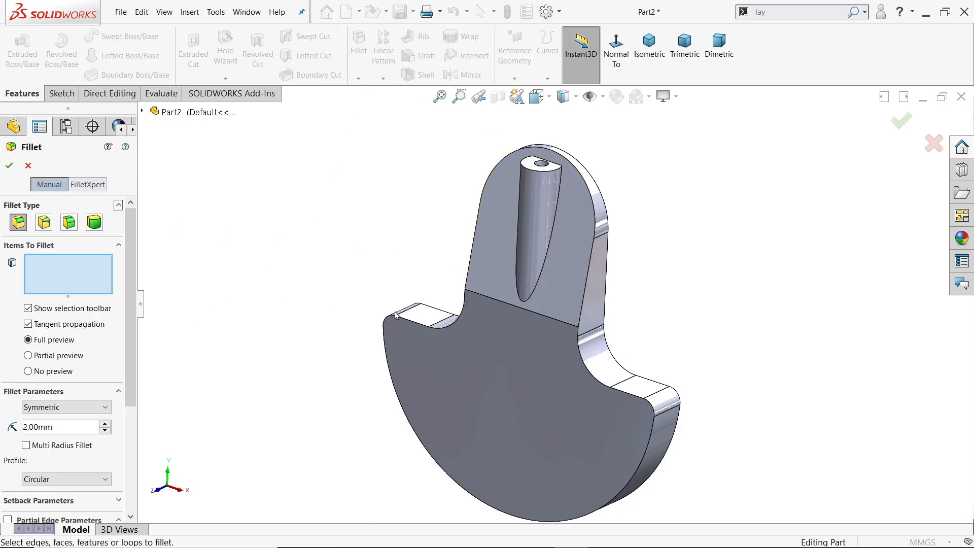
{"action": "left_click", "coordinate": [587, 281]}
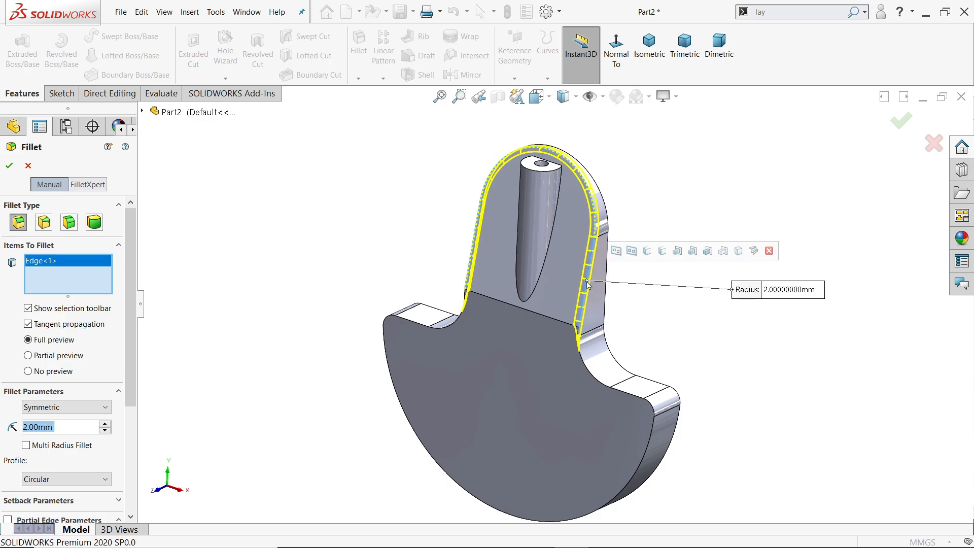
{"action": "left_click", "coordinate": [593, 378]}
Add the boss's junction edge with the web and its top rim edge to the 2 mm fillet, and create it.
{"action": "scroll", "coordinate": [578, 189], "scroll_direction": "down", "scroll_amount": 3}
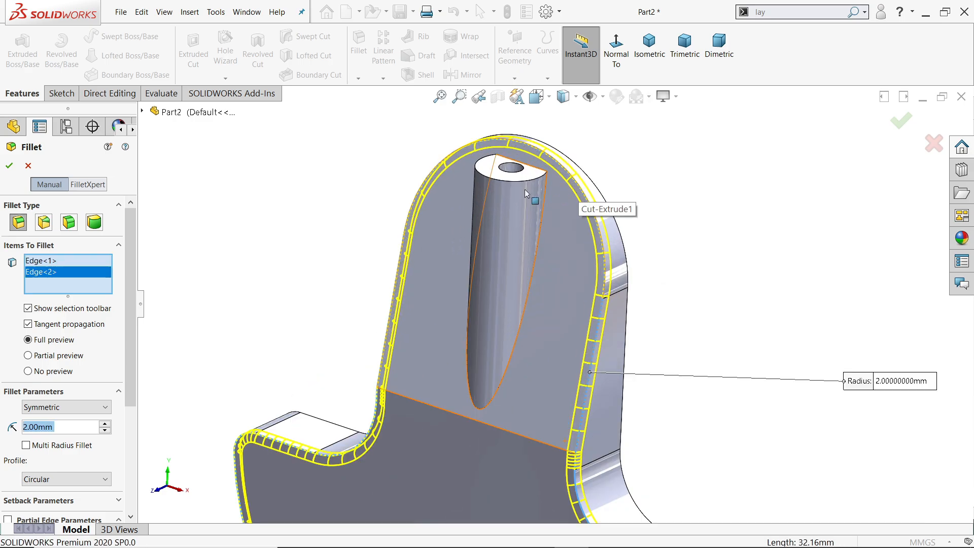
{"action": "left_click", "coordinate": [536, 194]}
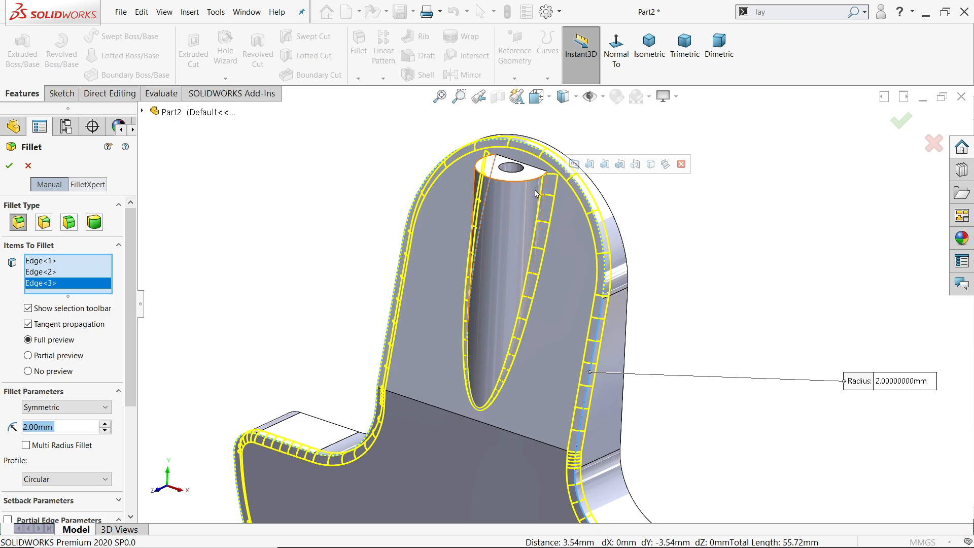
{"action": "left_click", "coordinate": [524, 185]}
{"action": "scroll", "coordinate": [520, 183], "scroll_direction": "down", "scroll_amount": 3}
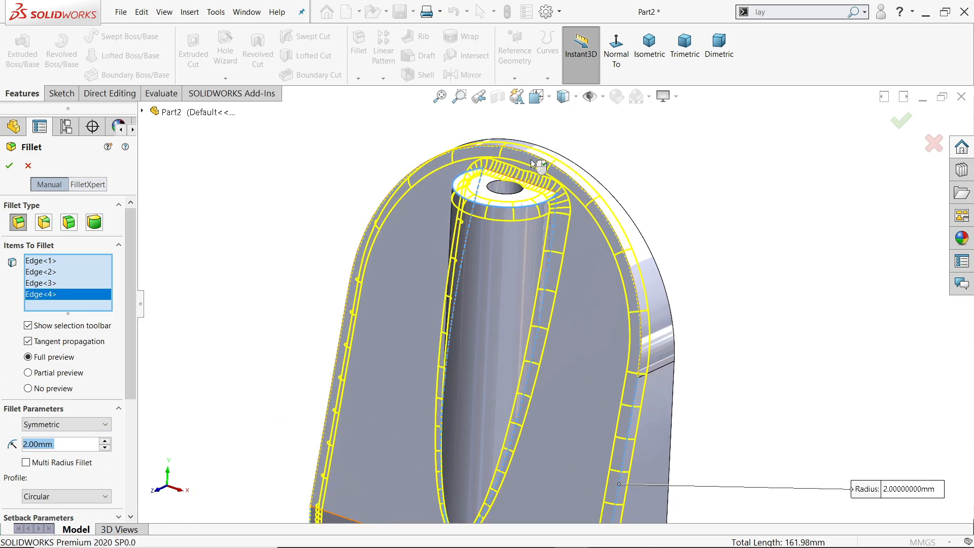
{"action": "left_click", "coordinate": [9, 168]}
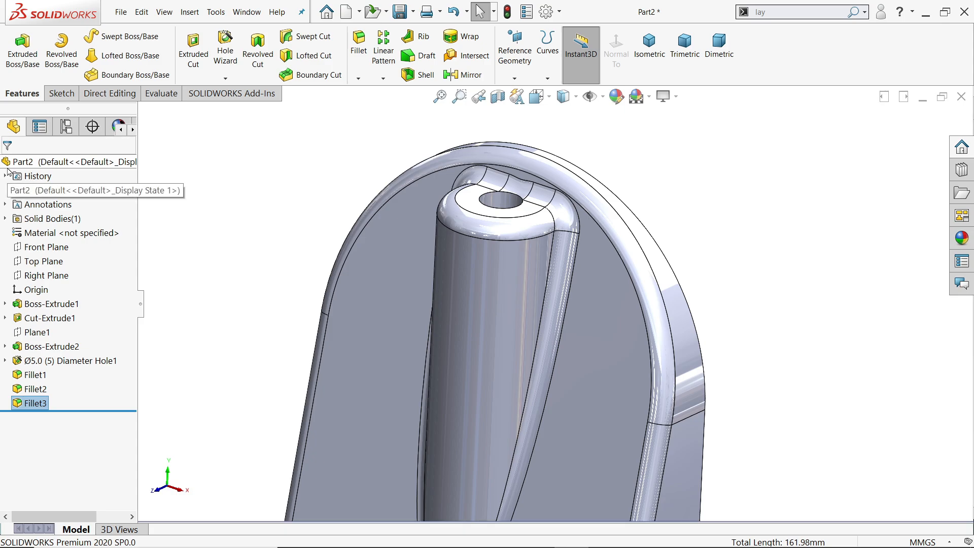
Replace the three adjoining fillet faces behind the hole at the boss's top with one face, using Delete Face with Delete and Fill.
{"action": "scroll", "coordinate": [561, 199], "scroll_direction": "down", "scroll_amount": 3}
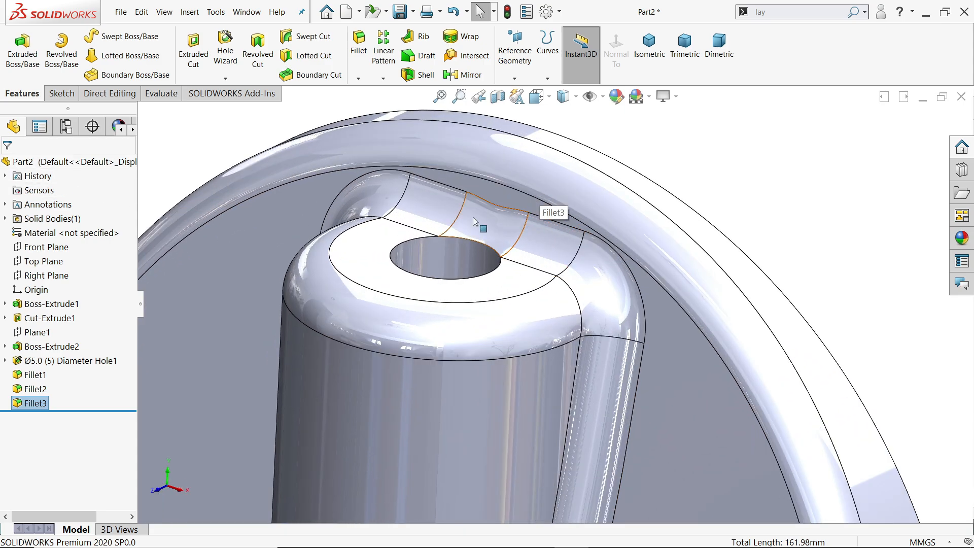
{"action": "left_click", "coordinate": [121, 97]}
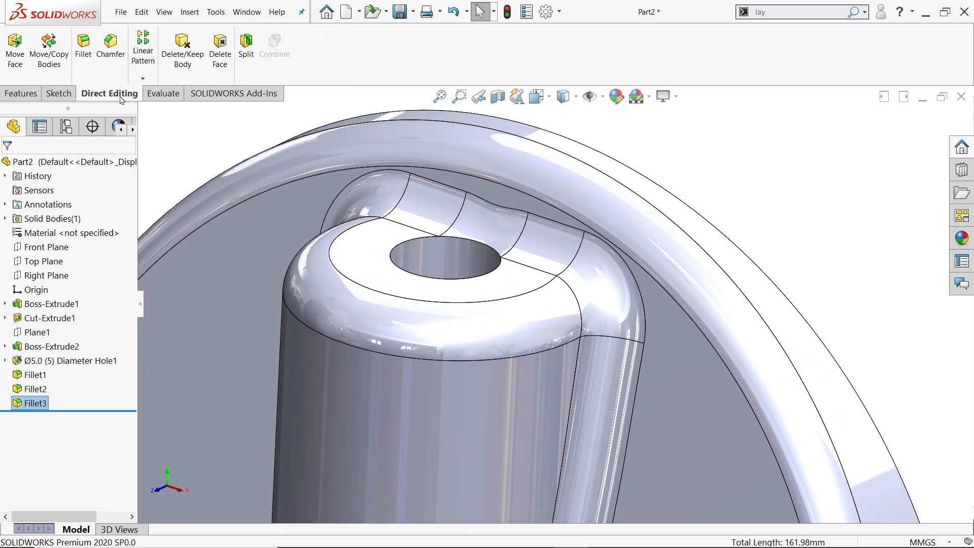
{"action": "left_click", "coordinate": [221, 56]}
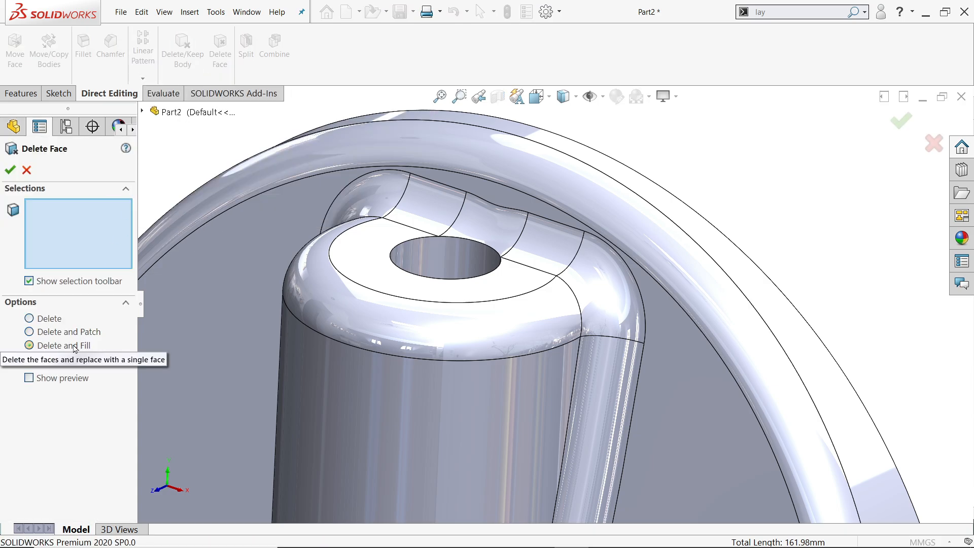
{"action": "left_click", "coordinate": [104, 345]}
{"action": "left_click", "coordinate": [418, 208]}
{"action": "left_click", "coordinate": [508, 231]}
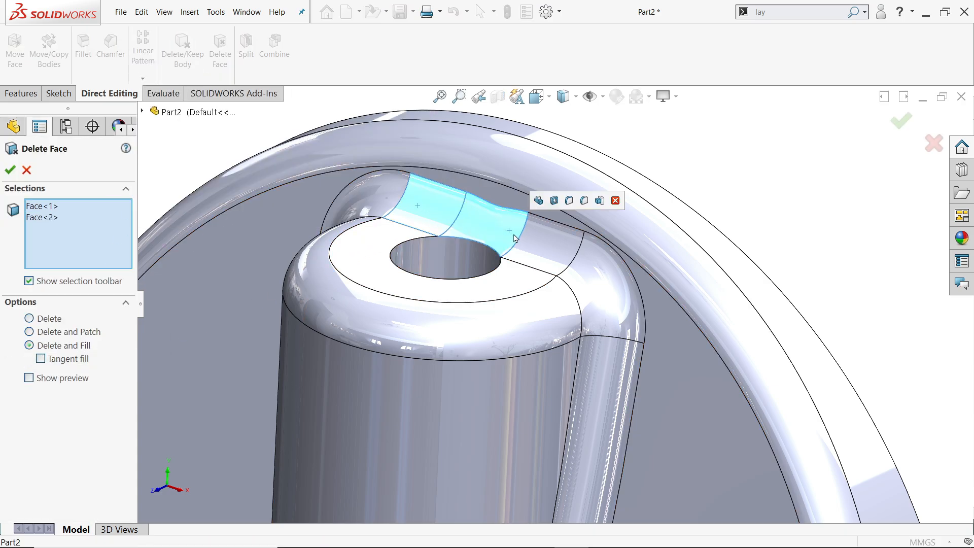
{"action": "left_click", "coordinate": [548, 249]}
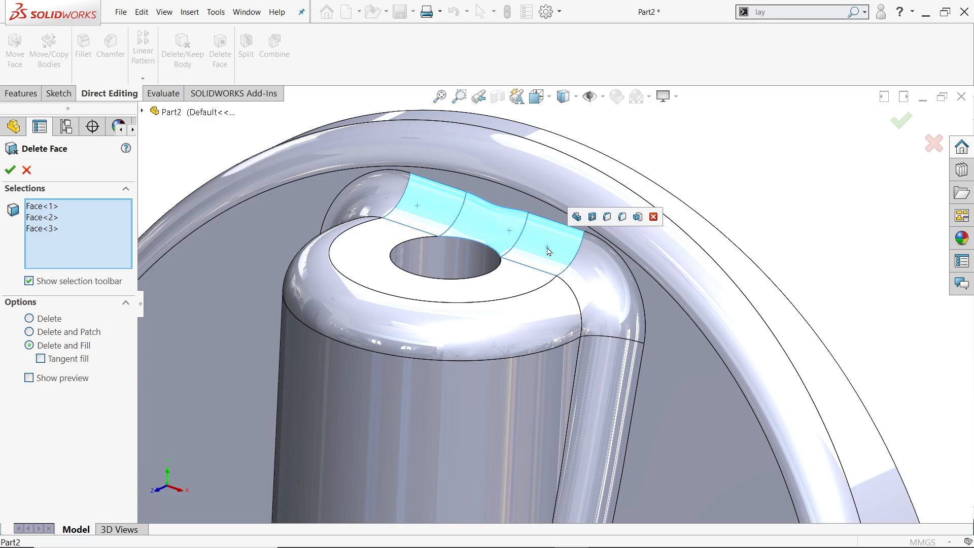
{"action": "left_click", "coordinate": [11, 170]}
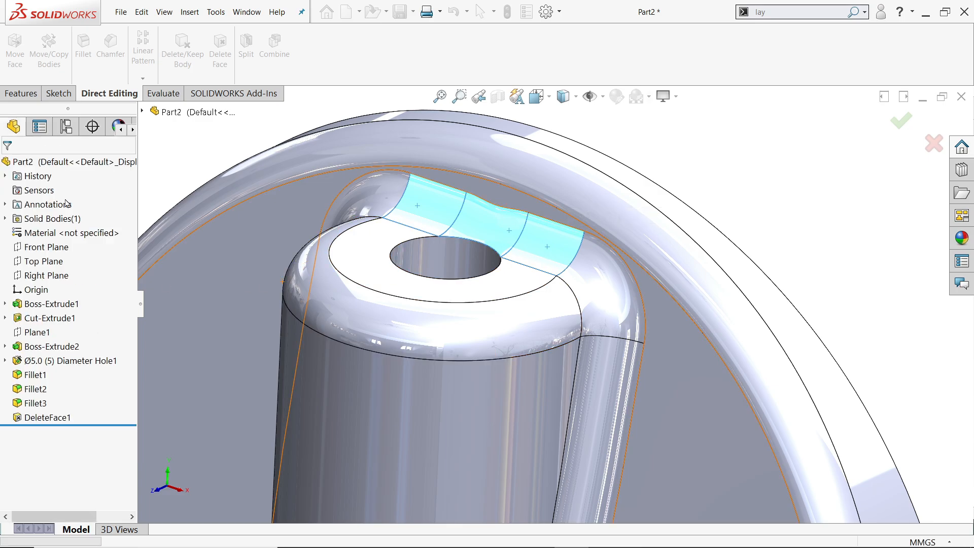
Fillet the straight edge between the web's sloped front face and the counterweight's front face with a 5 mm radius.
{"action": "left_click", "coordinate": [556, 230]}
{"action": "middle_click_drag", "start_coordinate": [557, 229], "coordinate": [532, 241]}
{"action": "scroll", "coordinate": [532, 241], "scroll_direction": "up", "scroll_amount": 12}
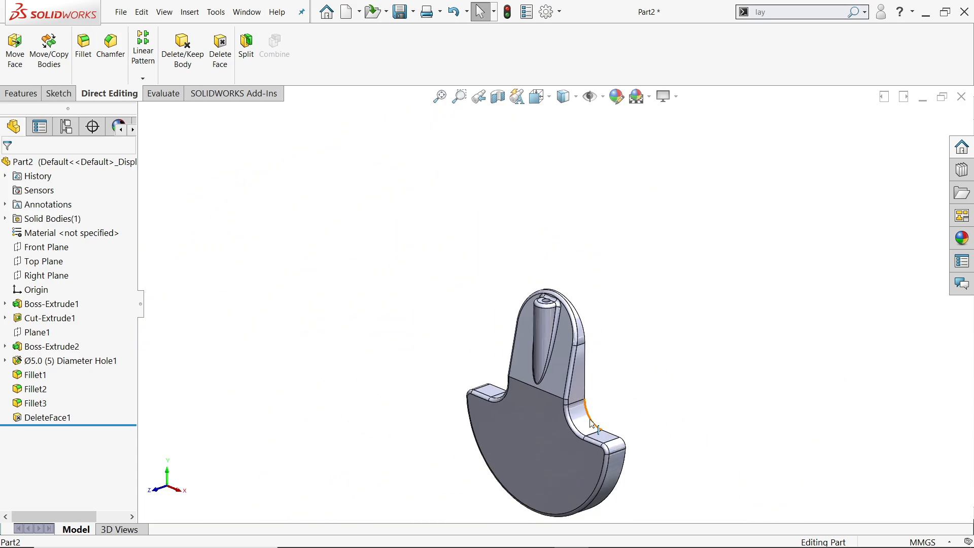
{"action": "scroll", "coordinate": [591, 424], "scroll_direction": "down", "scroll_amount": 6}
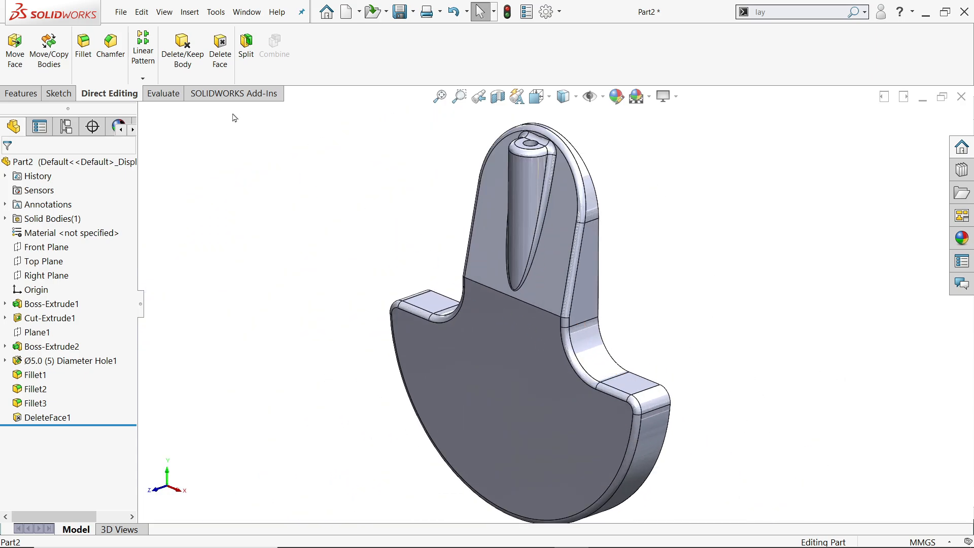
{"action": "left_click", "coordinate": [83, 47]}
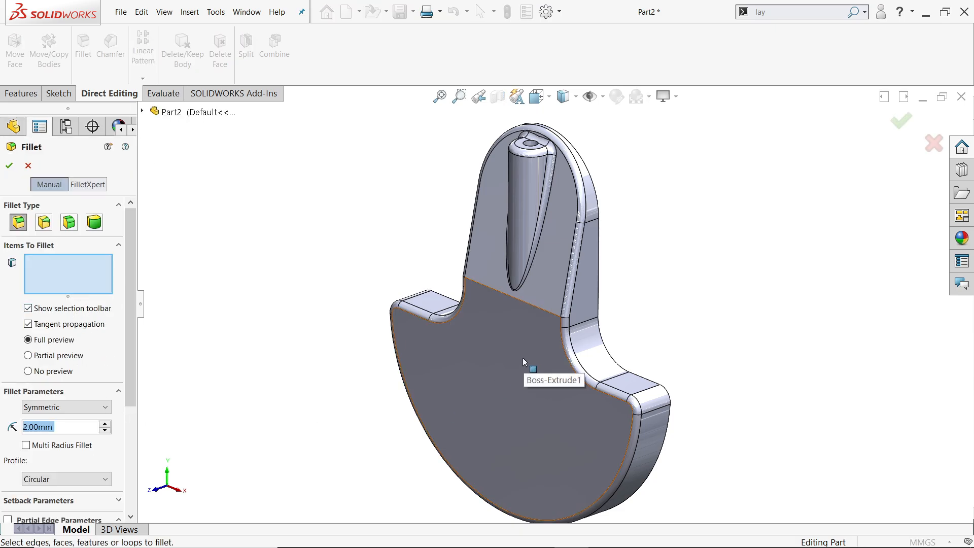
{"action": "type", "text": "5"}
{"action": "key", "text": "Return"}
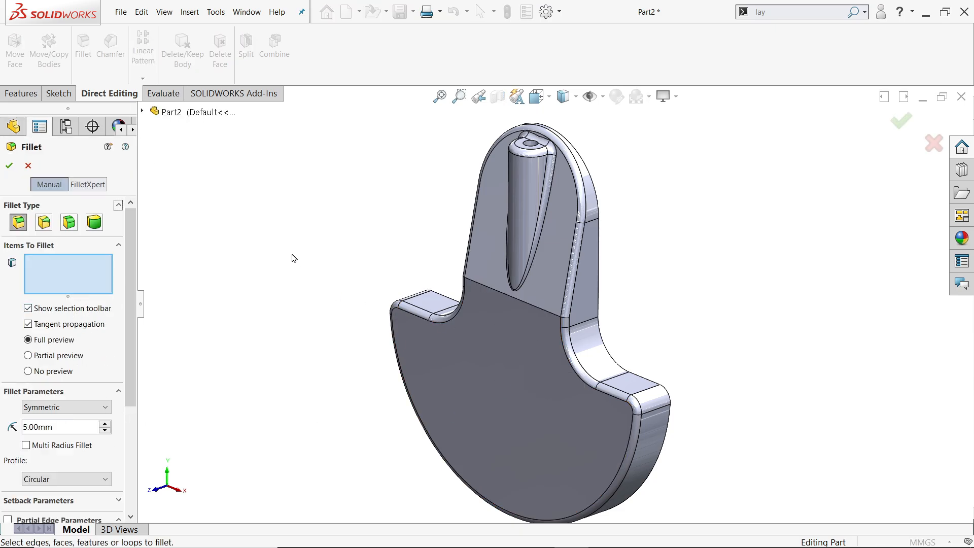
{"action": "left_click", "coordinate": [536, 308]}
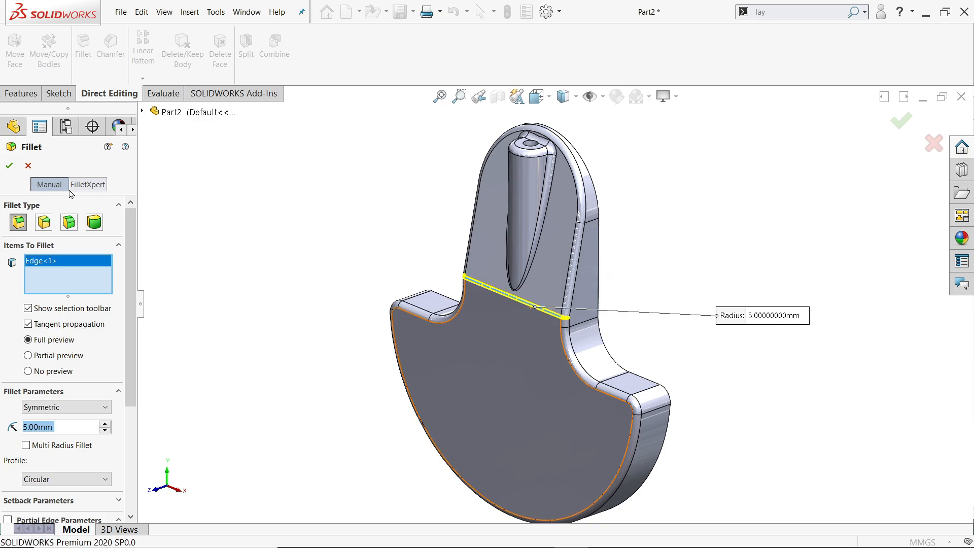
{"action": "left_click", "coordinate": [9, 166]}
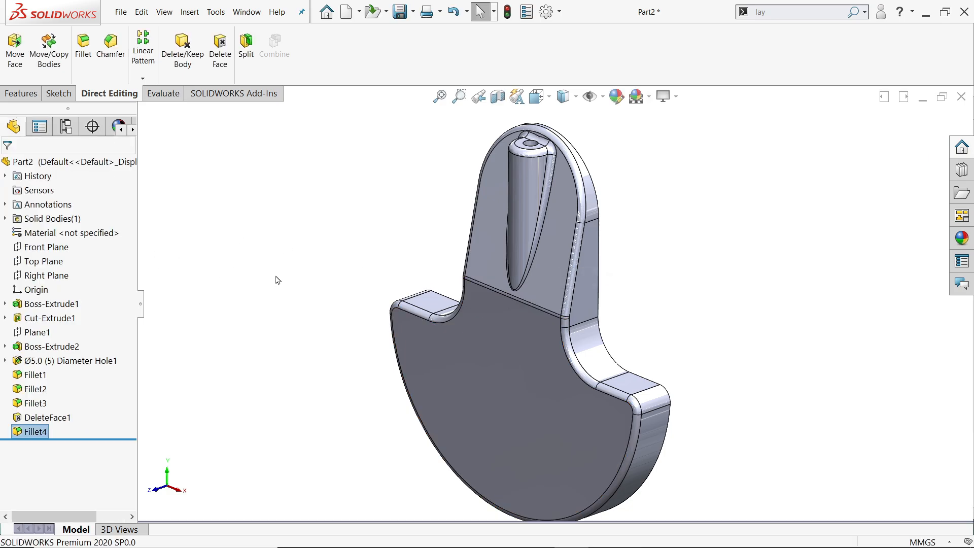
Sketch a 35 mm diameter circle on the web's flat back face, concentric with its rounded upper end.
{"action": "scroll", "coordinate": [570, 328], "scroll_direction": "down", "scroll_amount": 1}
{"action": "middle_click_drag", "start_coordinate": [630, 232], "coordinate": [524, 258]}
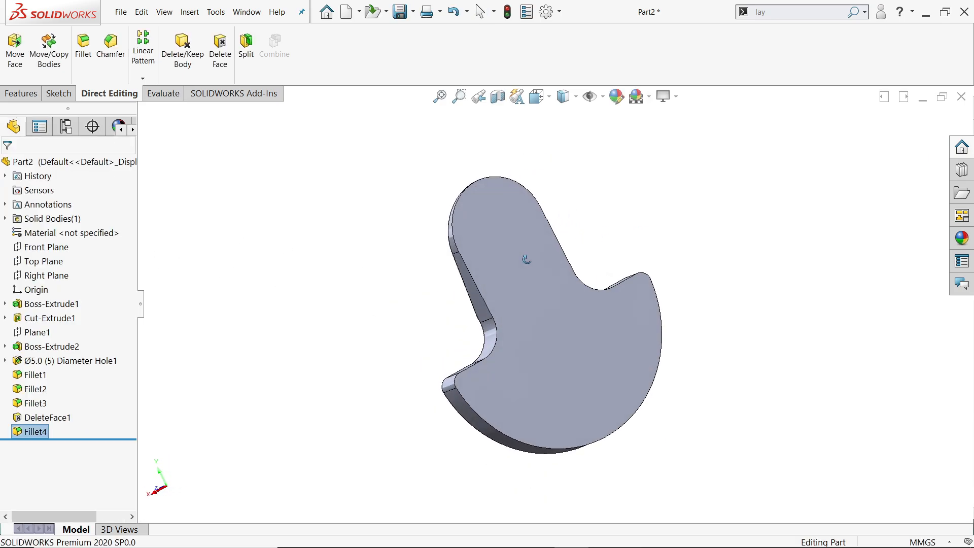
{"action": "scroll", "coordinate": [526, 239], "scroll_direction": "down", "scroll_amount": 3}
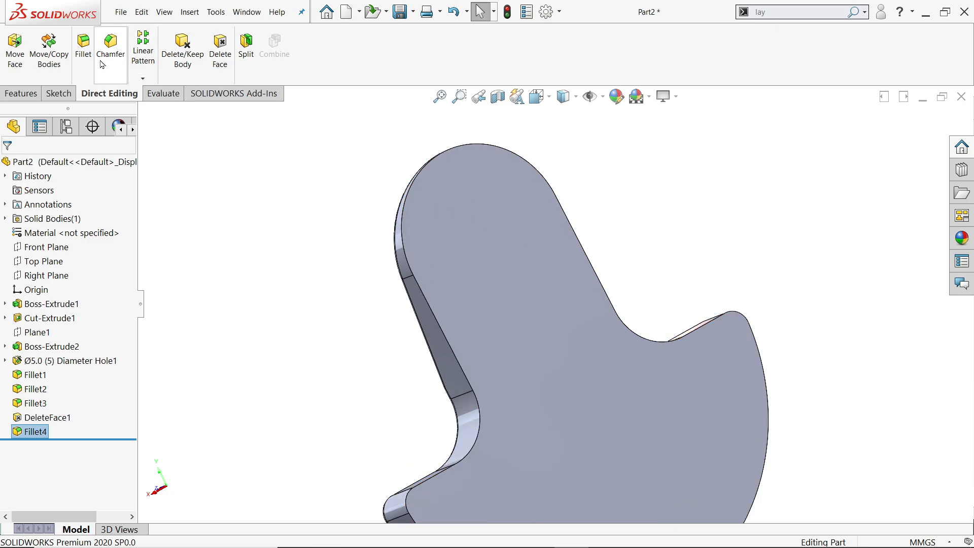
{"action": "left_click", "coordinate": [59, 93]}
{"action": "left_click", "coordinate": [16, 44]}
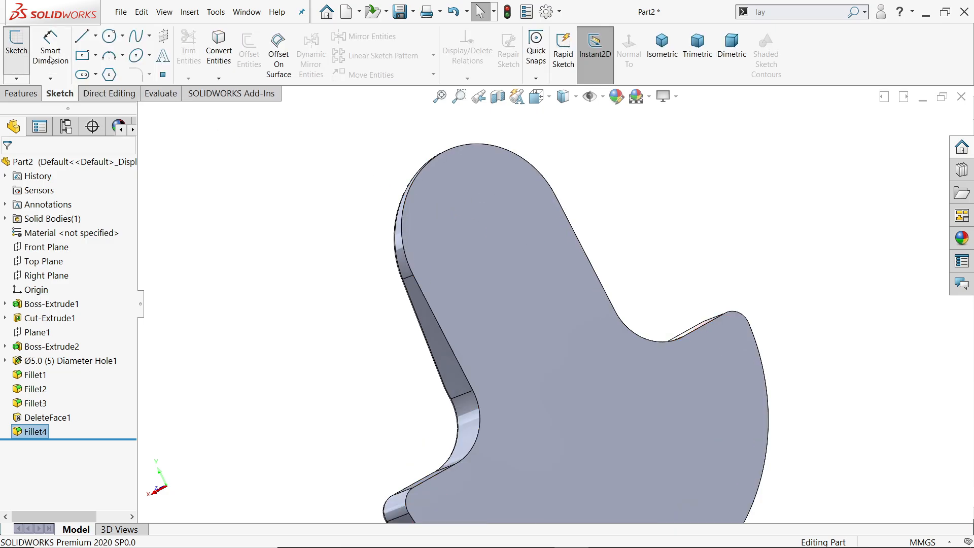
{"action": "left_click", "coordinate": [492, 241]}
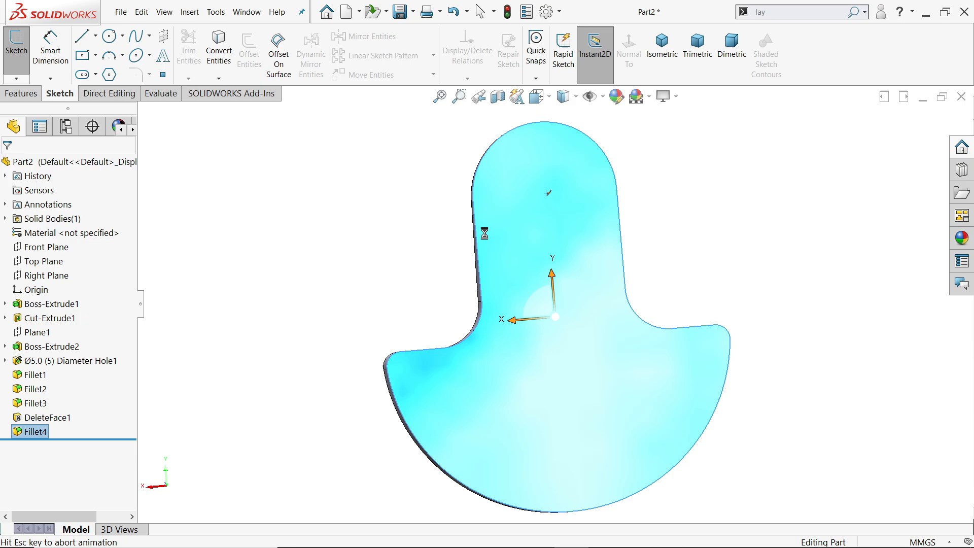
{"action": "left_click", "coordinate": [110, 36]}
{"action": "scroll", "coordinate": [588, 163], "scroll_direction": "down", "scroll_amount": 3}
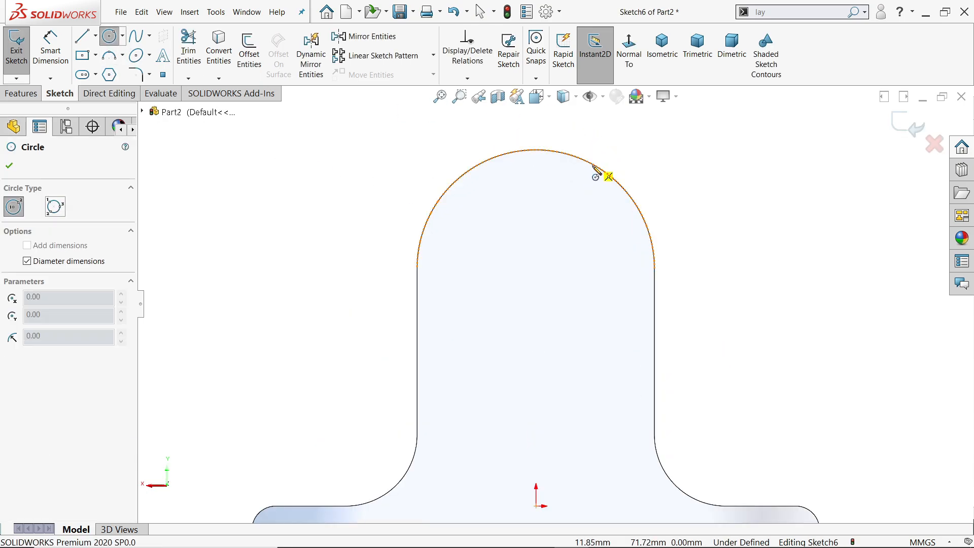
{"action": "left_click", "coordinate": [536, 269]}
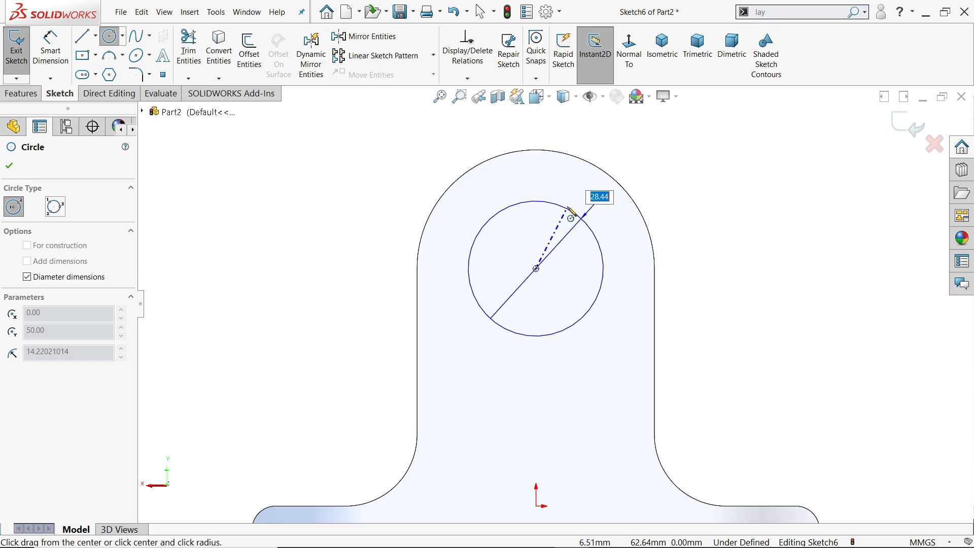
{"action": "key", "text": "Return"}
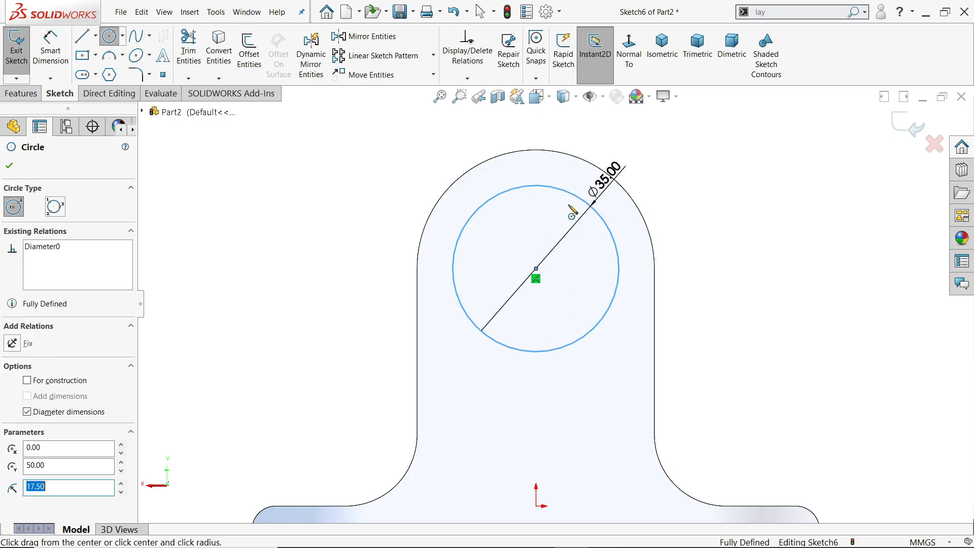
Extrude the circle 40 mm away from the web's back face as a separate body, with Merge result off.
{"action": "left_click", "coordinate": [21, 93]}
{"action": "left_click", "coordinate": [23, 56]}
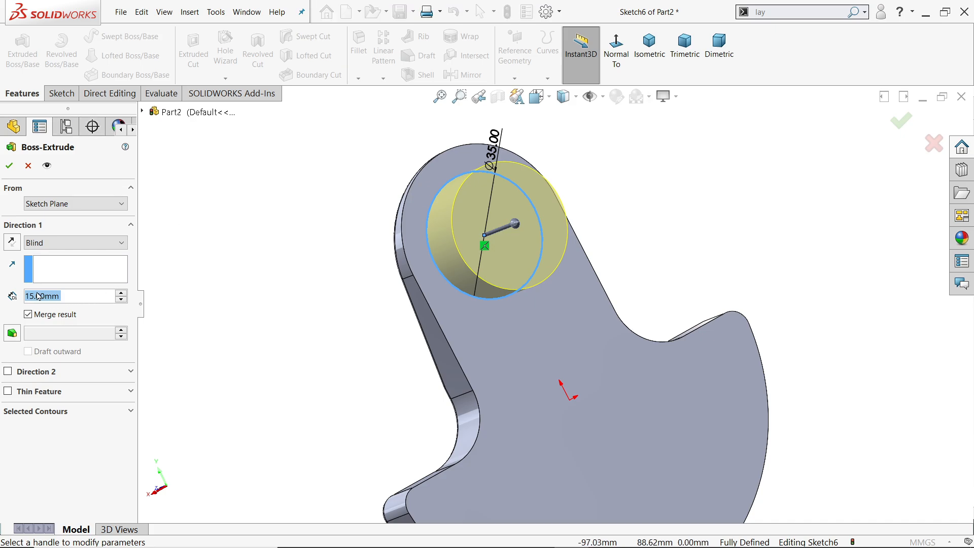
{"action": "type", "text": "40"}
{"action": "key", "text": "Return"}
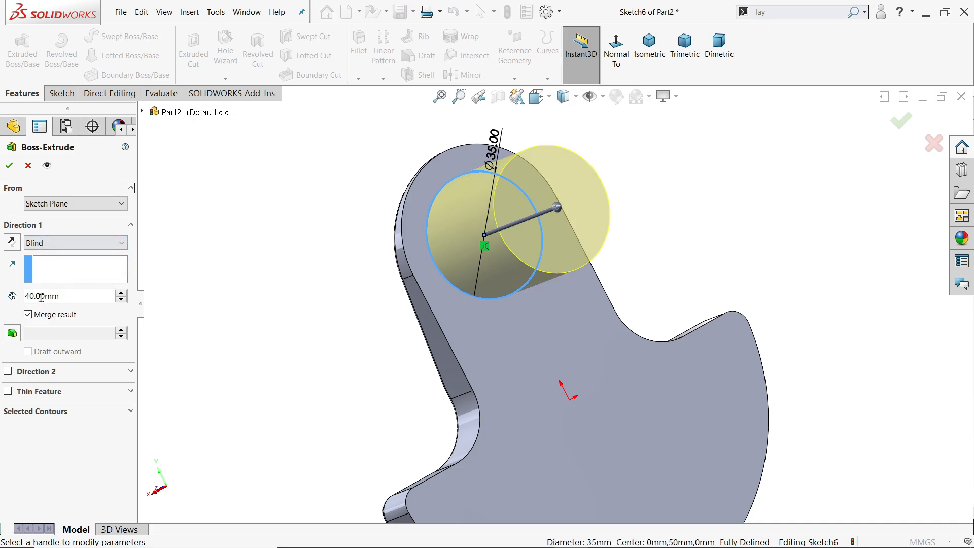
{"action": "middle_click_drag", "start_coordinate": [233, 274], "coordinate": [261, 266]}
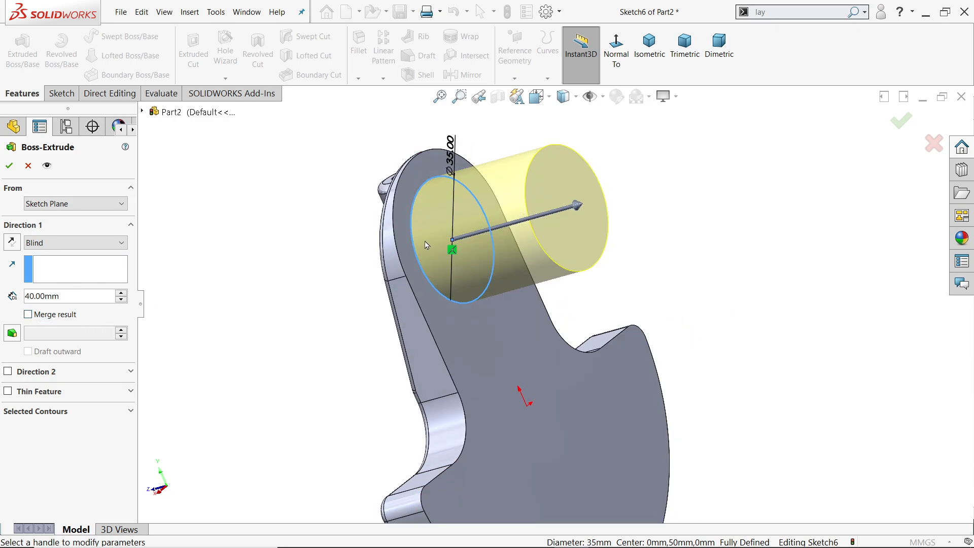
{"action": "scroll", "coordinate": [416, 253], "scroll_direction": "up", "scroll_amount": 2}
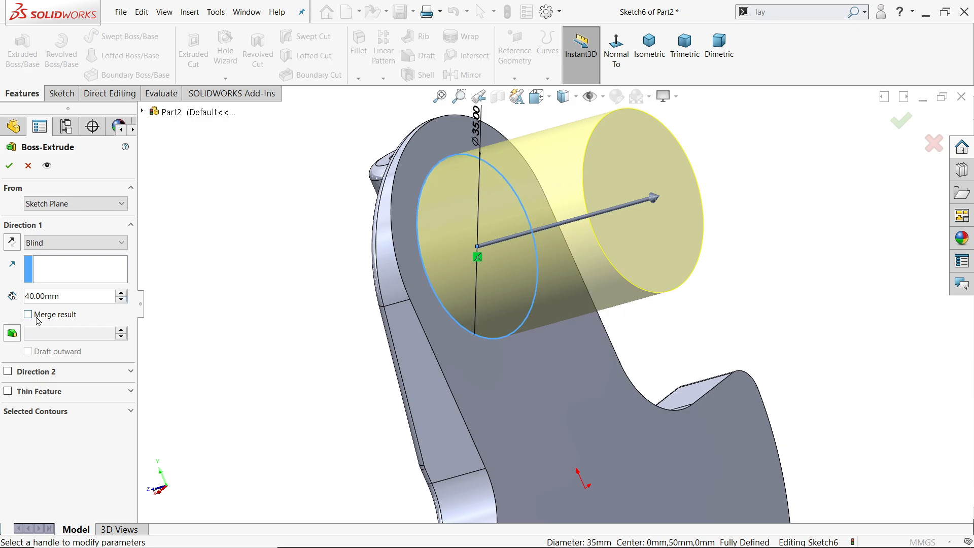
{"action": "left_click", "coordinate": [16, 168]}
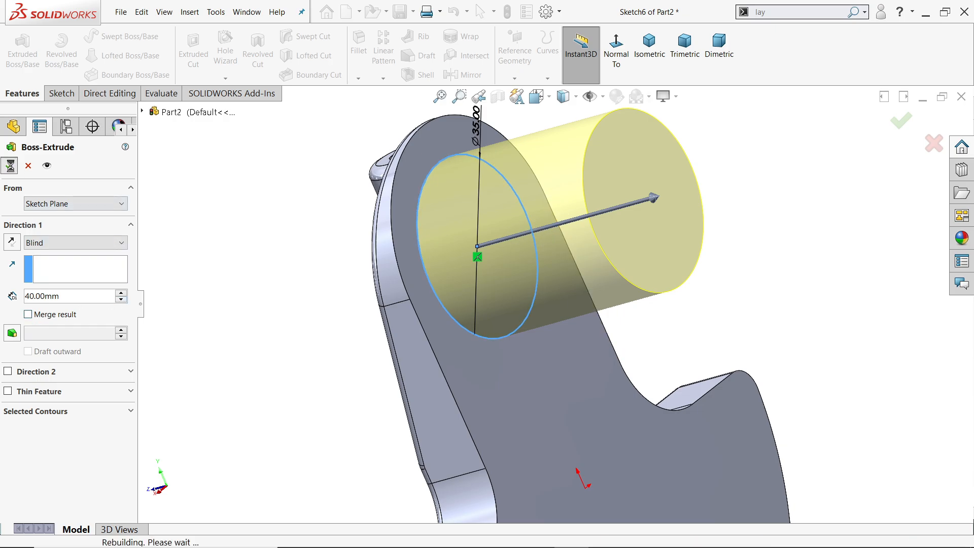
Examine the crankpin and web as separate solid bodies by highlighting each one and viewing the part from behind.
{"action": "left_click", "coordinate": [5, 219]}
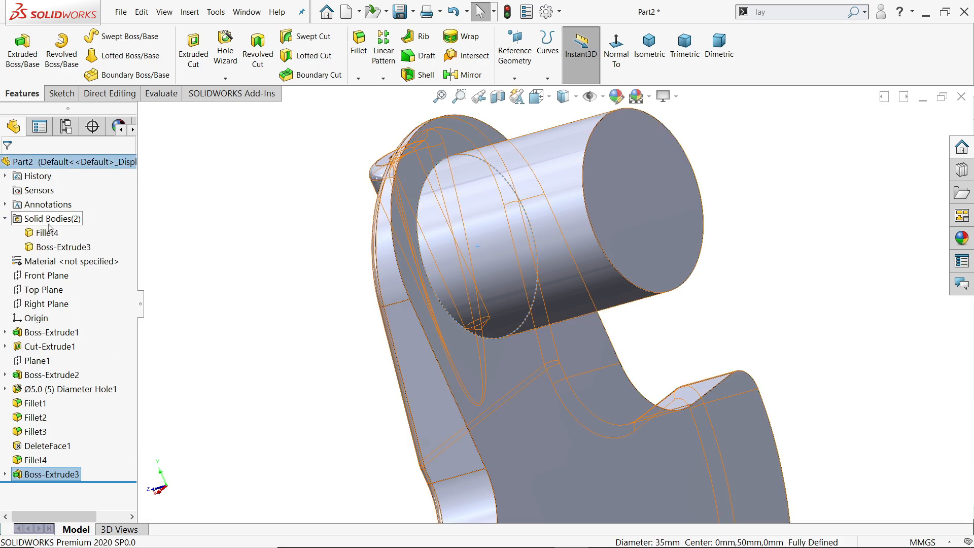
{"action": "left_click", "coordinate": [56, 246]}
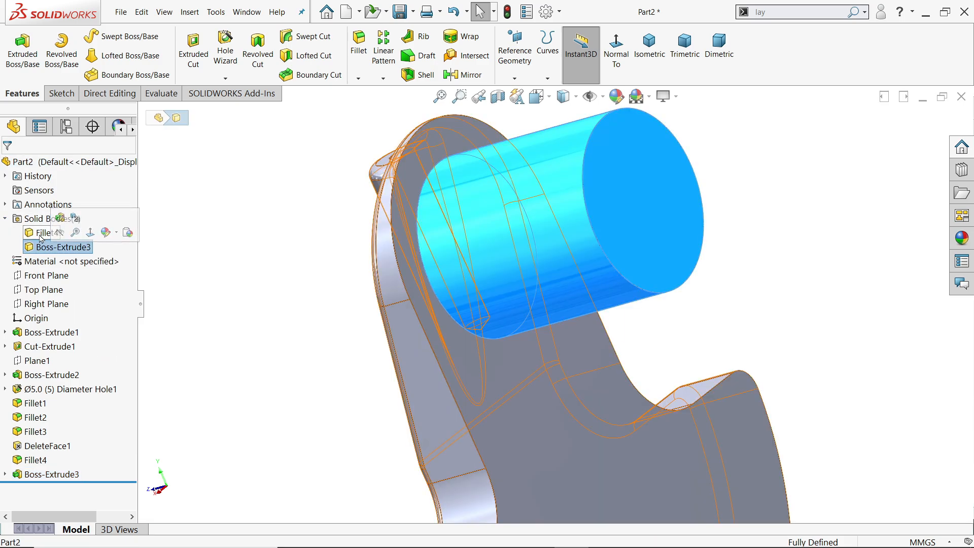
{"action": "left_click", "coordinate": [46, 232]}
{"action": "left_click", "coordinate": [311, 220]}
{"action": "scroll", "coordinate": [532, 334], "scroll_direction": "up", "scroll_amount": 5}
{"action": "scroll", "coordinate": [531, 334], "scroll_direction": "down", "scroll_amount": 2}
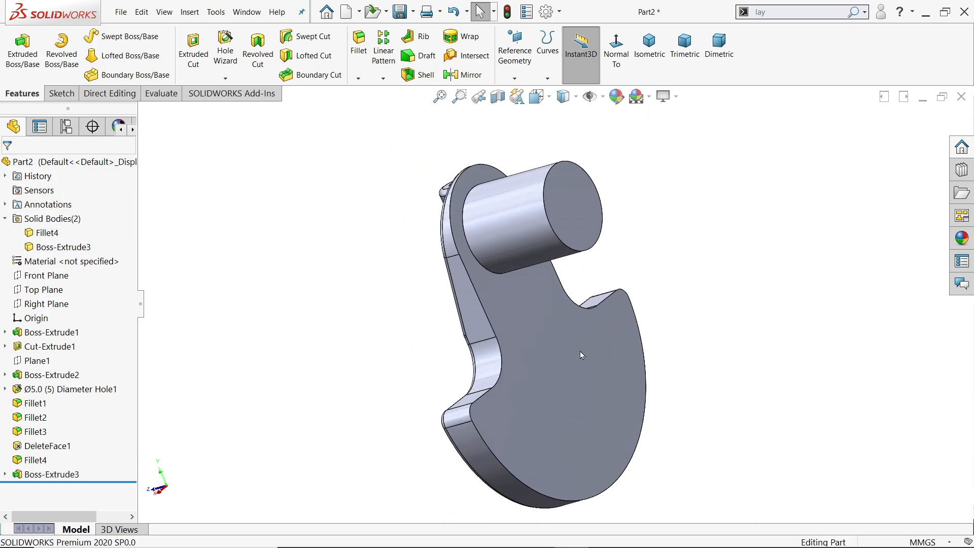
{"action": "middle_click_drag", "start_coordinate": [580, 351], "coordinate": [604, 295]}
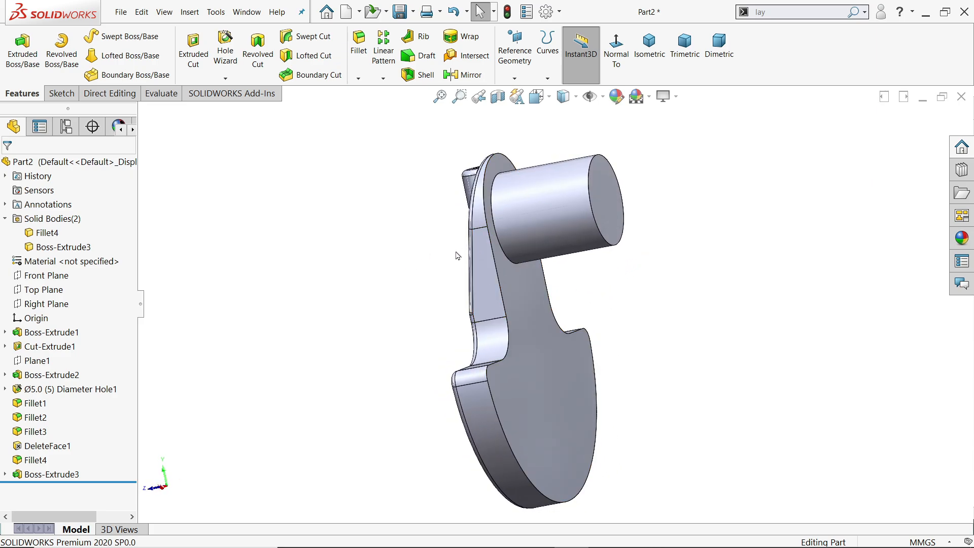
Create a mid-plane between the web's back face and the crankpin's free end face.
{"action": "scroll", "coordinate": [561, 245], "scroll_direction": "down", "scroll_amount": 1}
{"action": "left_click", "coordinate": [515, 76]}
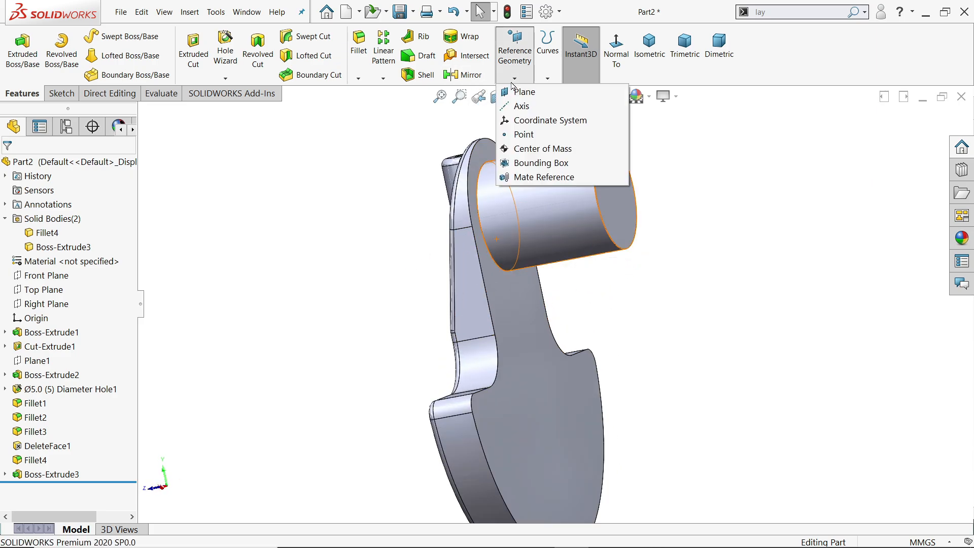
{"action": "left_click", "coordinate": [524, 96]}
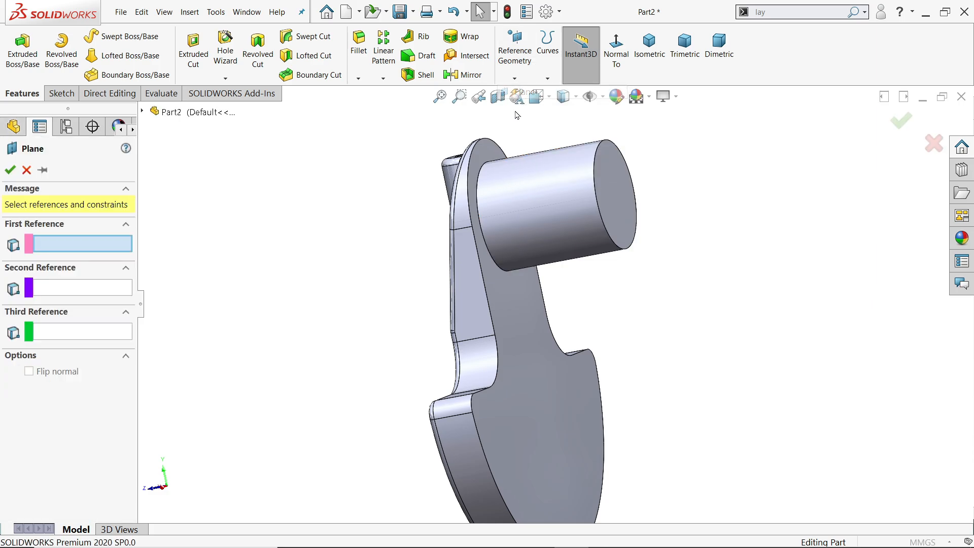
{"action": "left_click", "coordinate": [500, 302]}
{"action": "left_click", "coordinate": [613, 236]}
{"action": "middle_click_drag", "start_coordinate": [622, 236], "coordinate": [670, 248]}
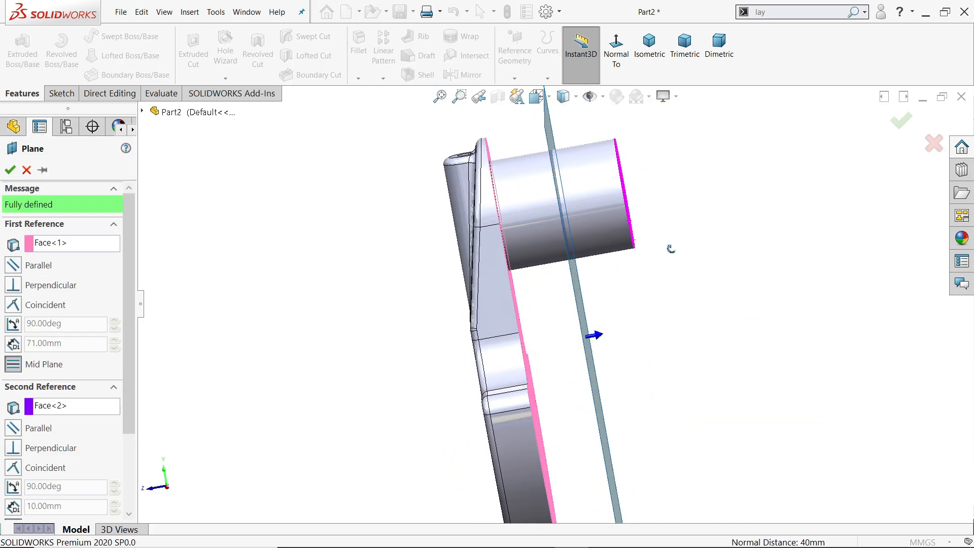
{"action": "middle_click_drag", "start_coordinate": [593, 273], "coordinate": [576, 267]}
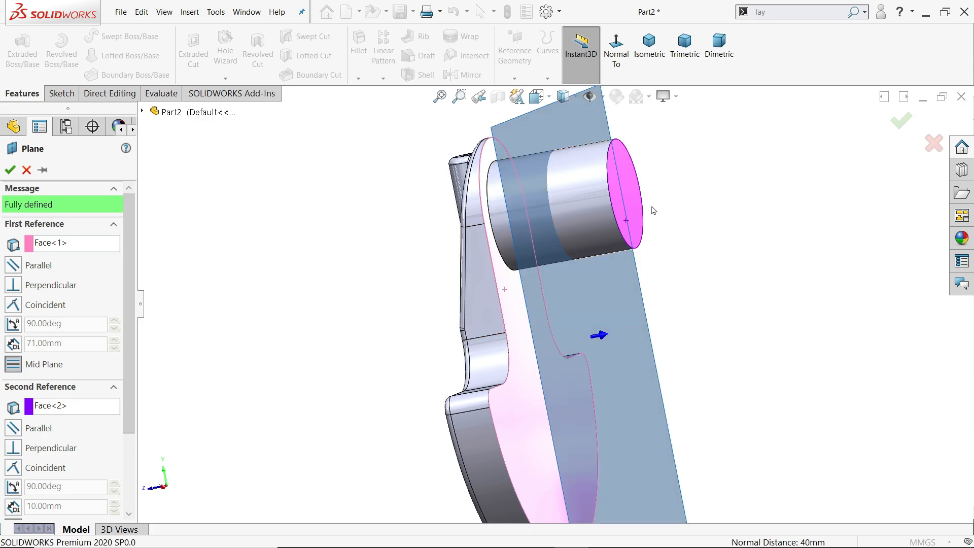
{"action": "left_click", "coordinate": [9, 170]}
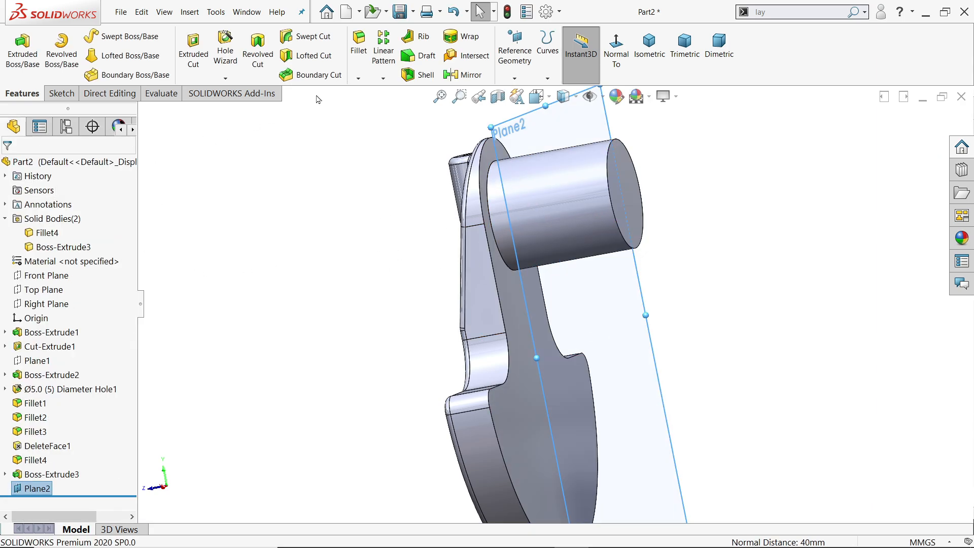
Mirror the web and counterweight body about the new mid-plane, with Merge solids off.
{"action": "left_click", "coordinate": [464, 76]}
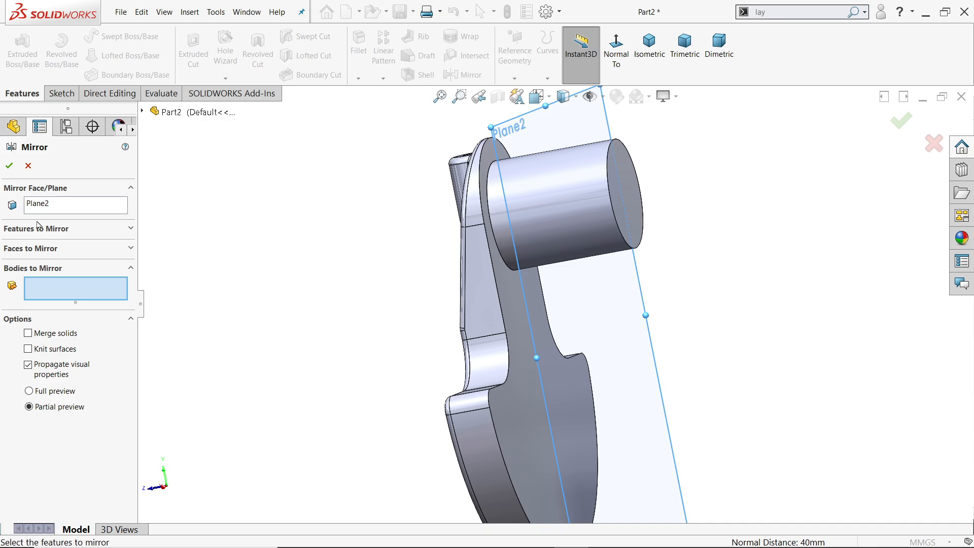
{"action": "left_click", "coordinate": [40, 205]}
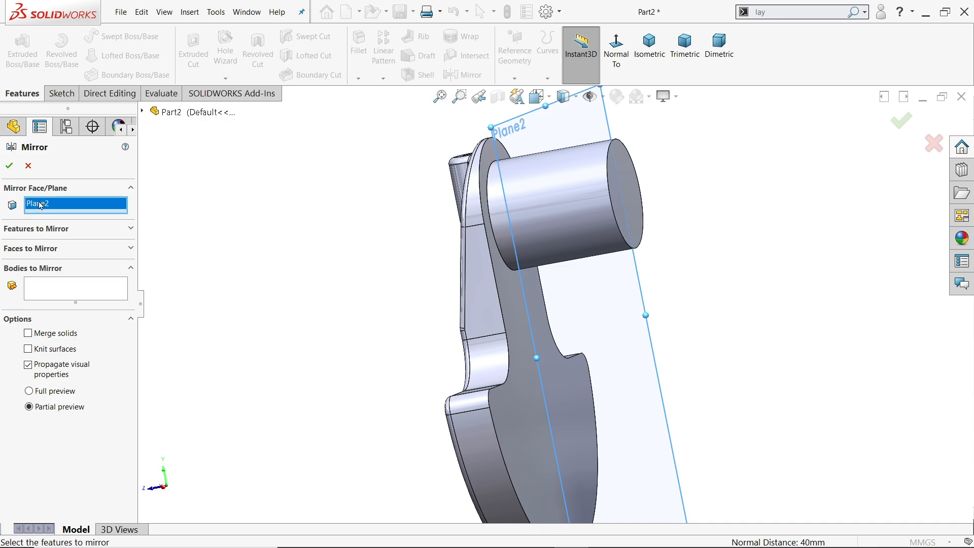
{"action": "left_click", "coordinate": [49, 291]}
{"action": "scroll", "coordinate": [446, 271], "scroll_direction": "up", "scroll_amount": 4}
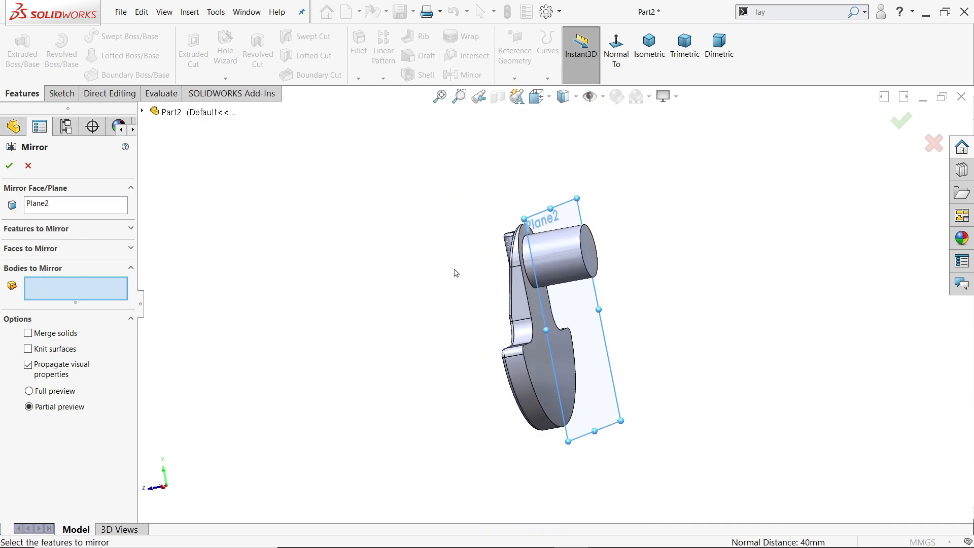
{"action": "left_click", "coordinate": [542, 376]}
{"action": "scroll", "coordinate": [551, 370], "scroll_direction": "down", "scroll_amount": 2}
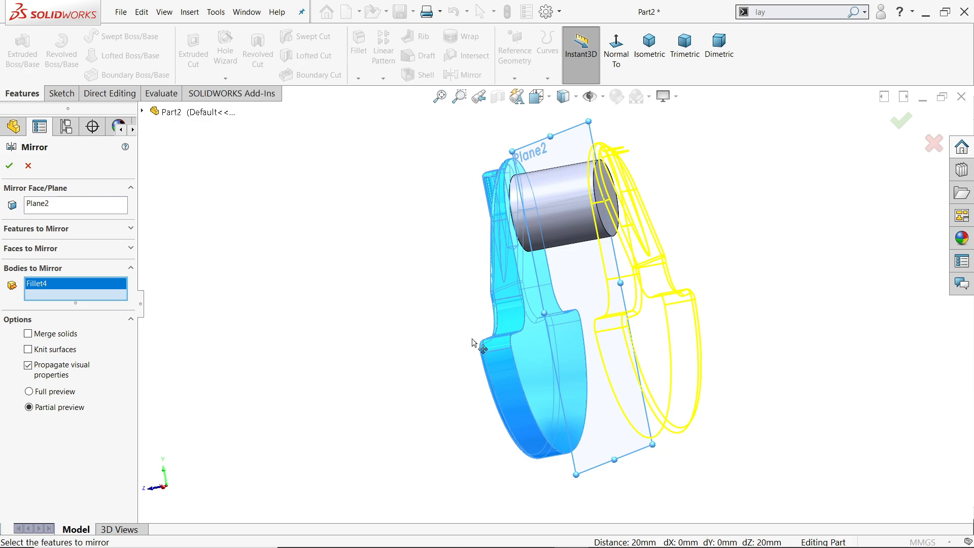
{"action": "left_click", "coordinate": [8, 166]}
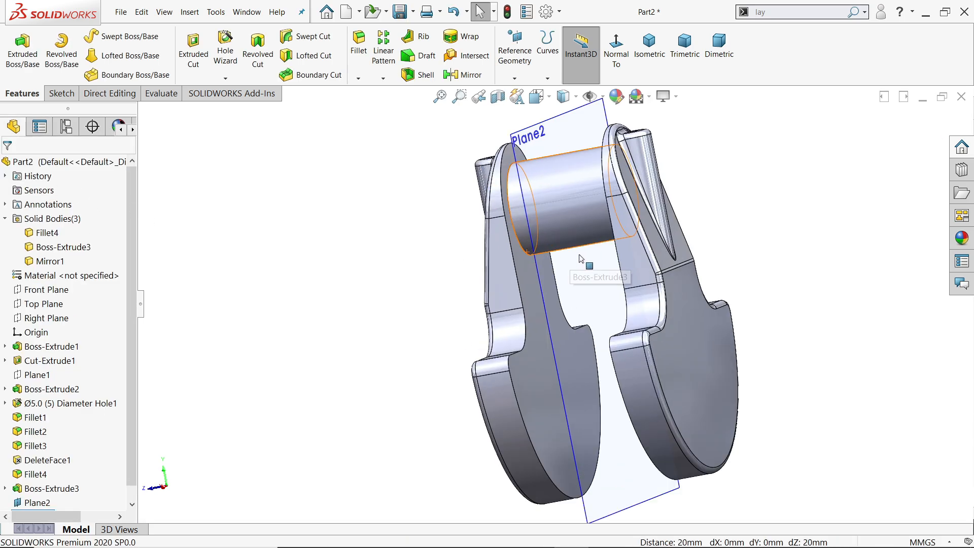
Hide the mid-plane between the webs, and highlight the original and mirrored web bodies to identify them.
{"action": "middle_click_drag", "start_coordinate": [580, 259], "coordinate": [563, 286]}
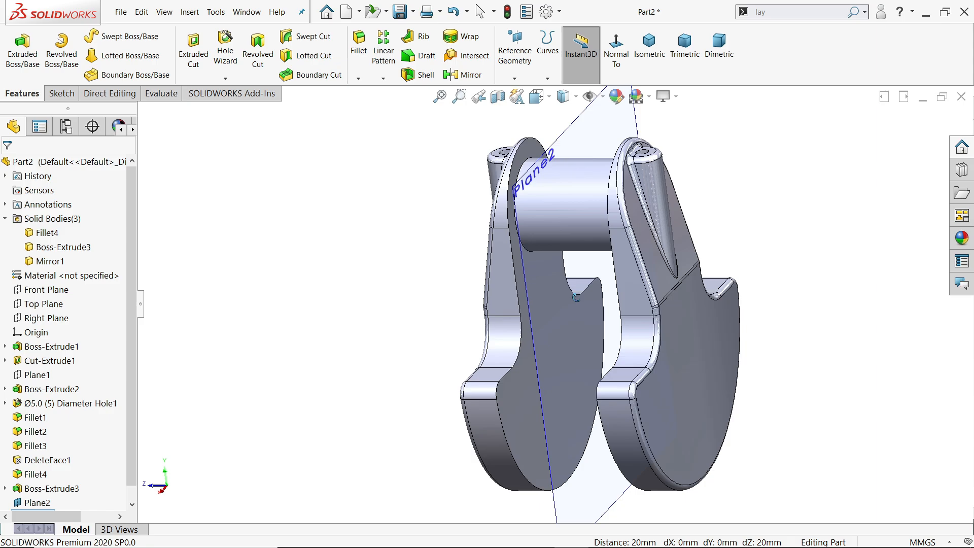
{"action": "left_click", "coordinate": [520, 261]}
{"action": "left_click", "coordinate": [581, 228]}
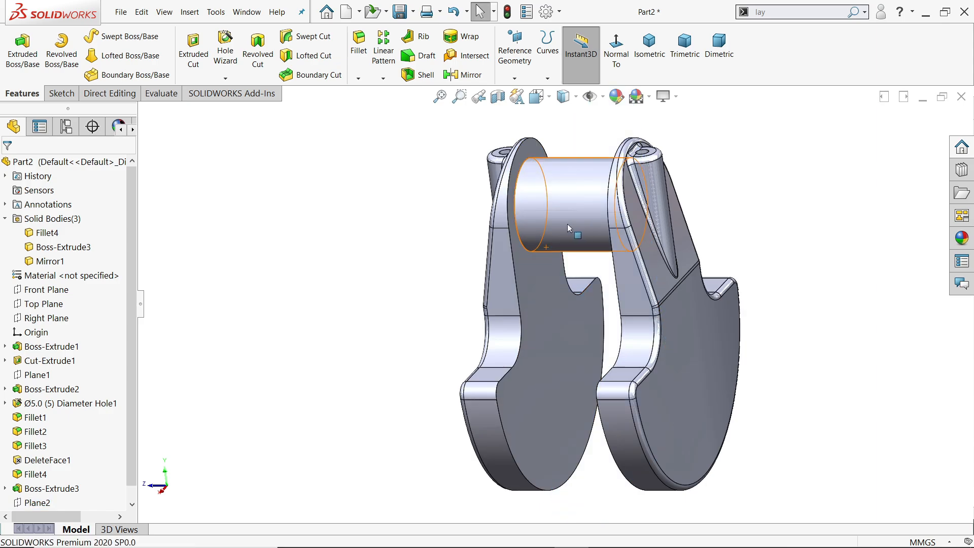
{"action": "left_click", "coordinate": [5, 219]}
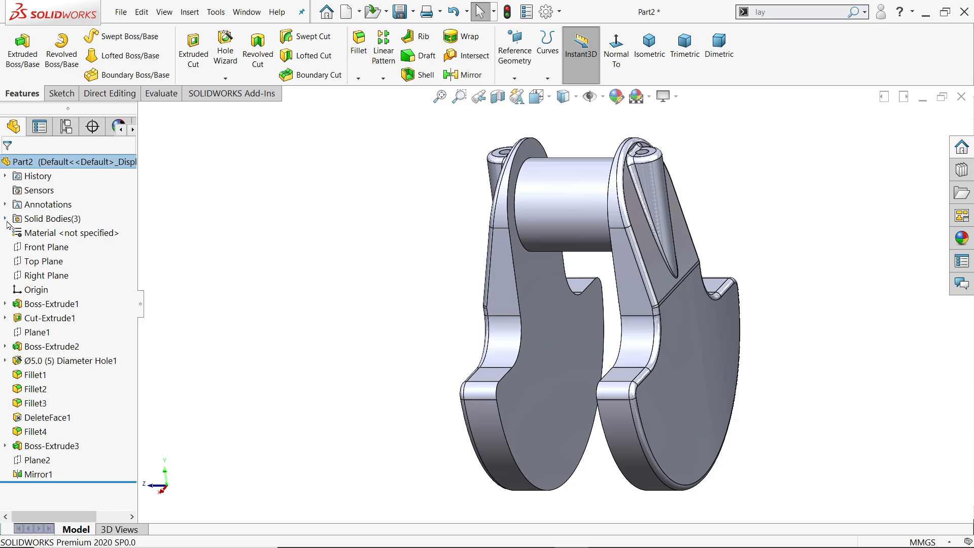
{"action": "double_click", "coordinate": [41, 223]}
{"action": "left_click", "coordinate": [41, 233]}
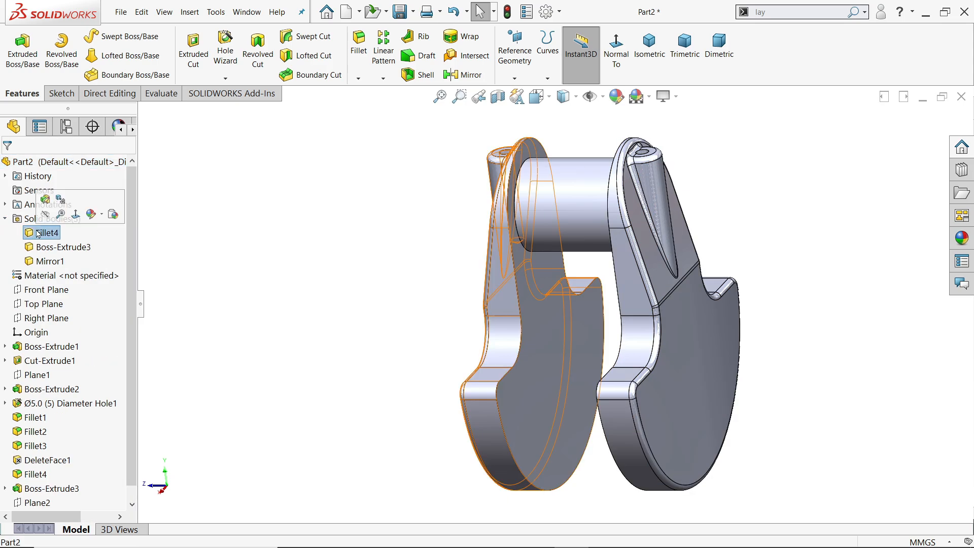
{"action": "left_click", "coordinate": [43, 262]}
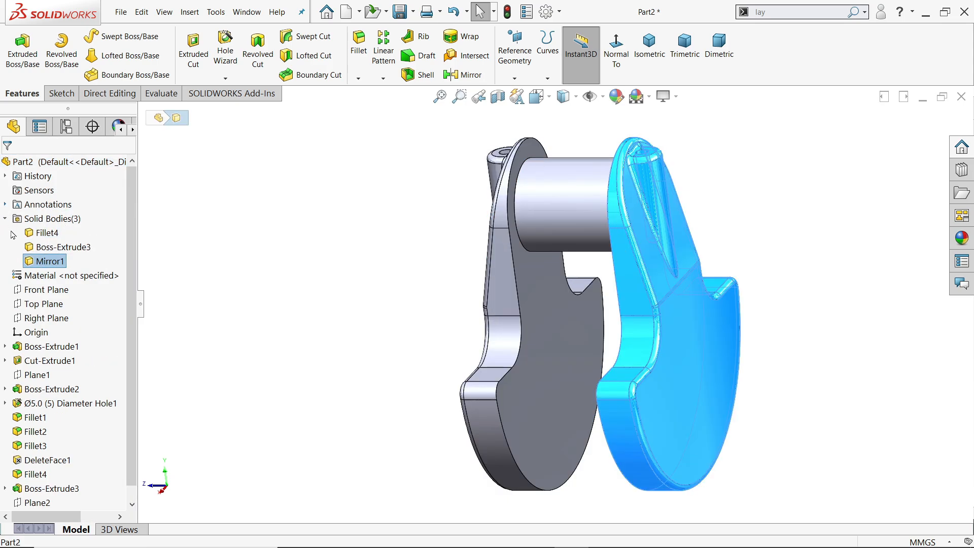
Start a sketch on the Right Plane and draw a 5 mm diameter circle on the crankpin, near one web.
{"action": "left_click", "coordinate": [53, 318]}
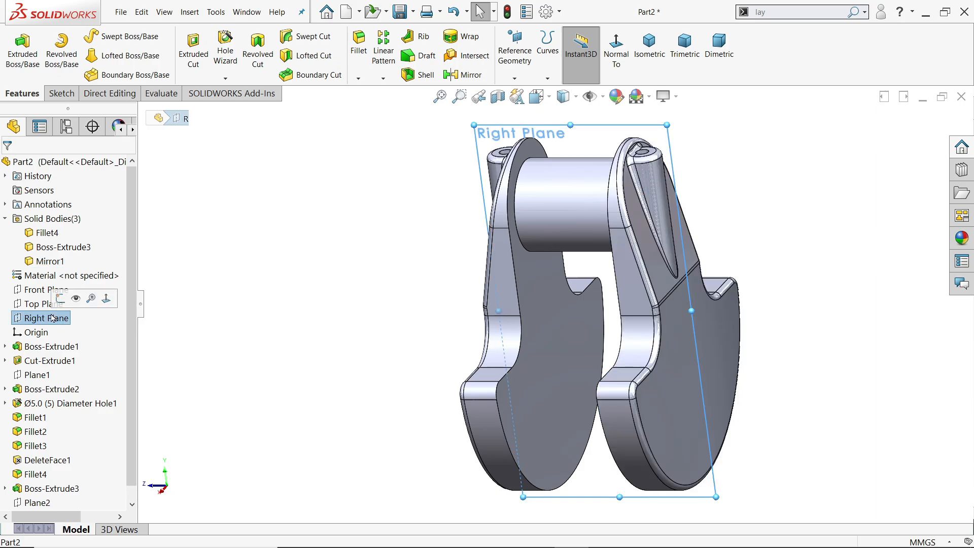
{"action": "scroll", "coordinate": [401, 299], "scroll_direction": "up", "scroll_amount": 2}
{"action": "middle_click_drag", "start_coordinate": [400, 299], "coordinate": [447, 288]}
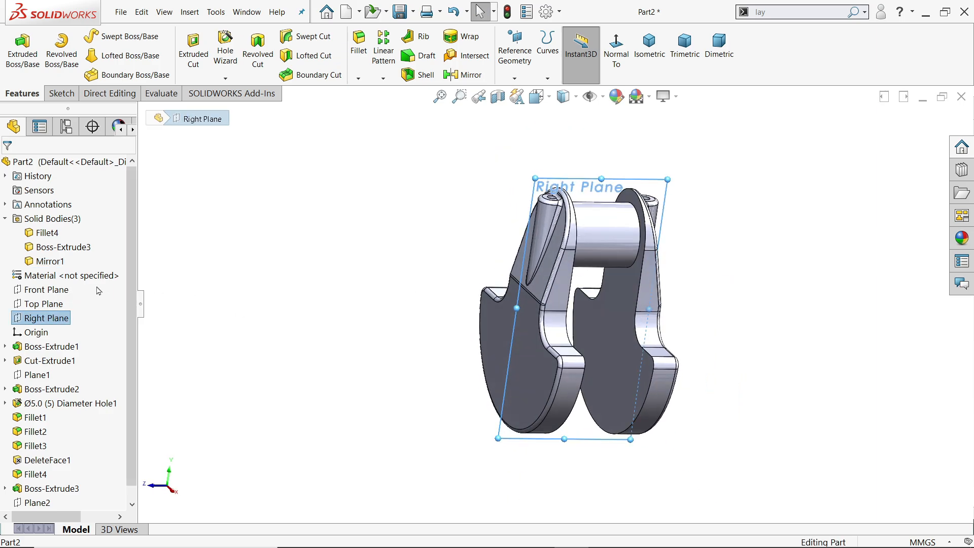
{"action": "left_click", "coordinate": [59, 94]}
{"action": "left_click", "coordinate": [16, 48]}
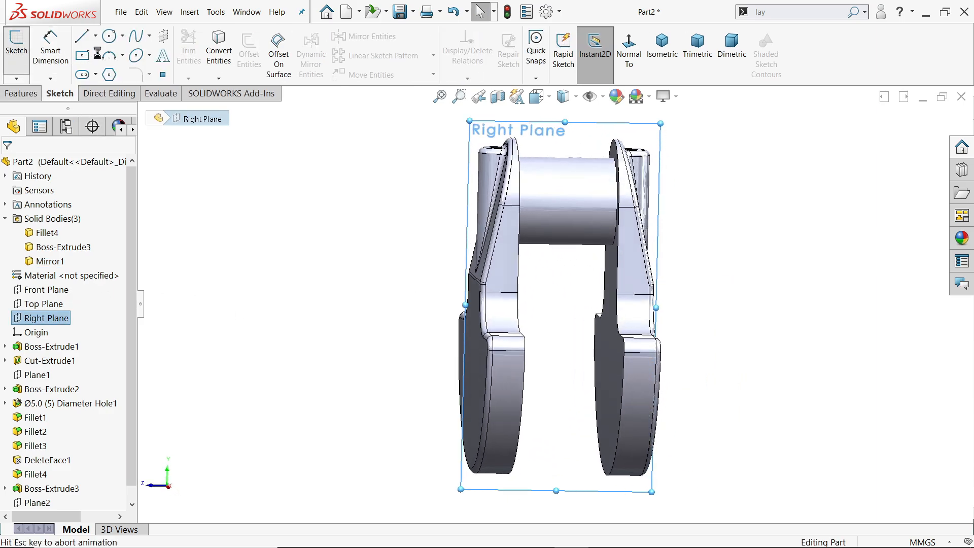
{"action": "left_click", "coordinate": [111, 38]}
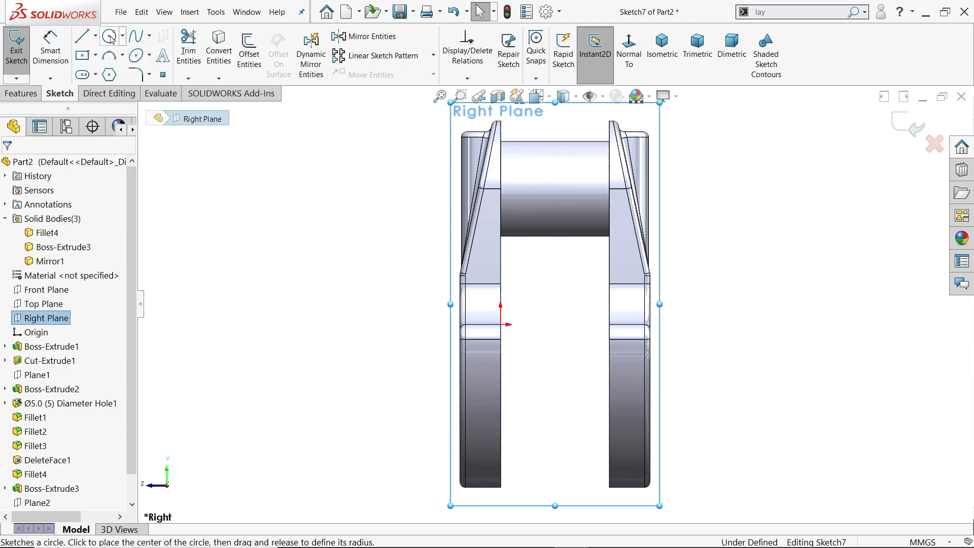
{"action": "scroll", "coordinate": [543, 210], "scroll_direction": "down", "scroll_amount": 3}
{"action": "left_click", "coordinate": [510, 234]}
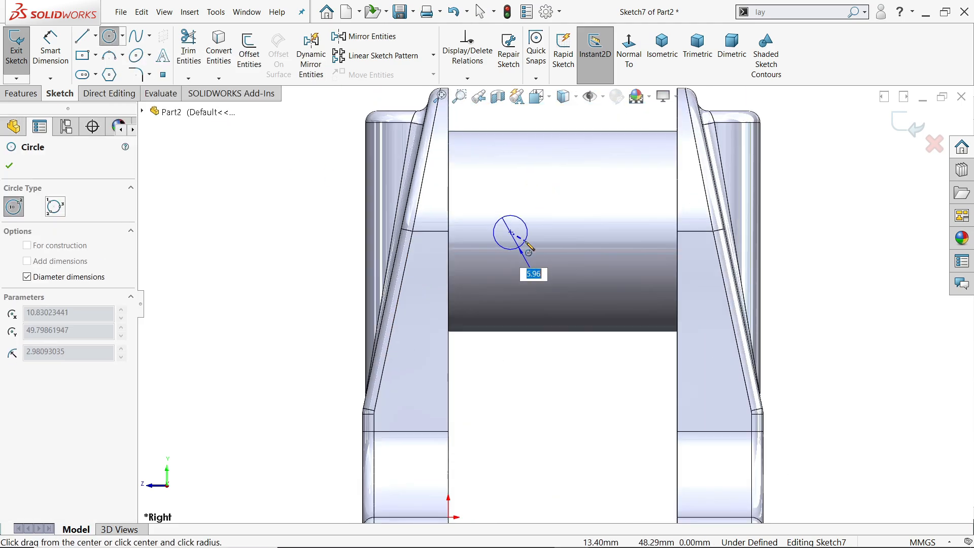
{"action": "key", "text": "Return"}
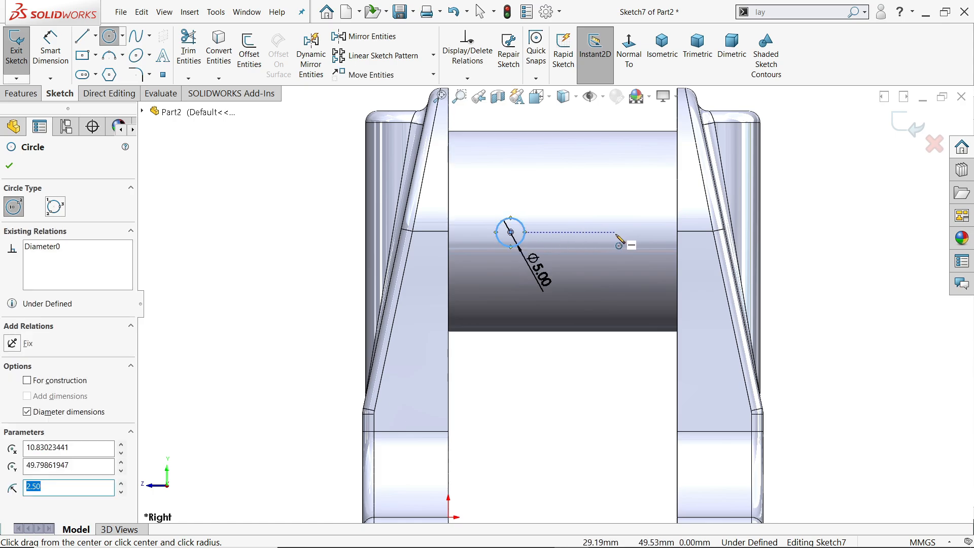
Draw a second circle on the crankpin near the opposite web and make it equal to the 5 mm circle.
{"action": "left_click", "coordinate": [630, 231]}
{"action": "left_click", "coordinate": [636, 212]}
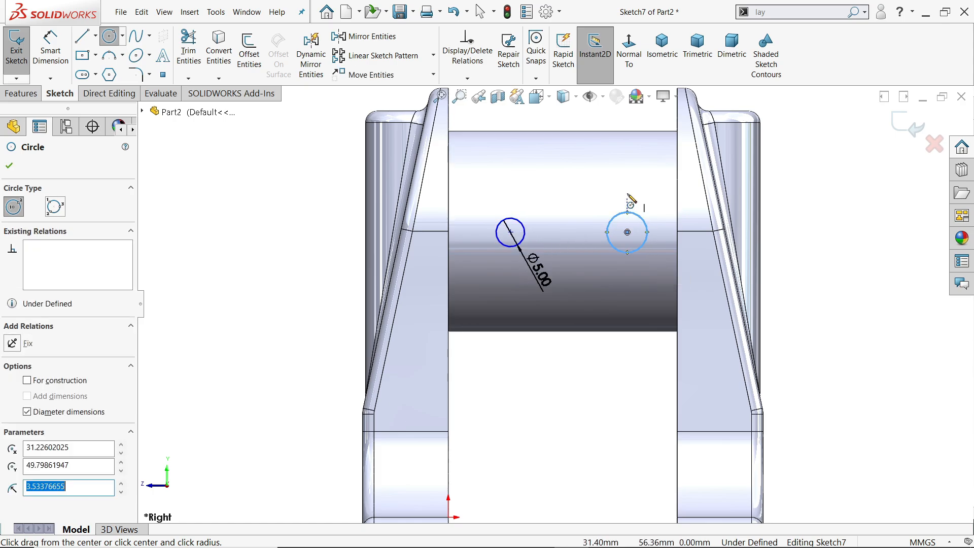
{"action": "right_click", "coordinate": [629, 189]}
{"action": "left_click", "coordinate": [642, 198]}
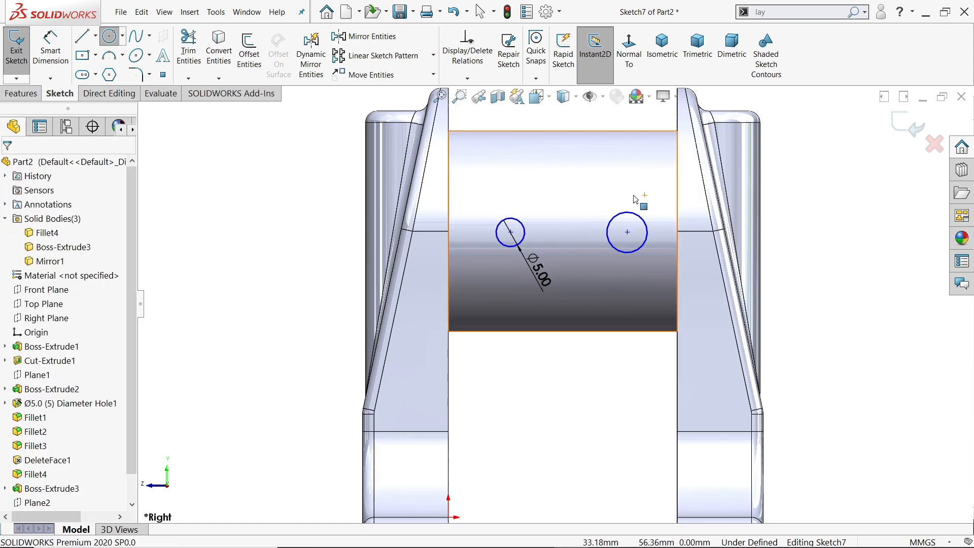
{"action": "left_click", "coordinate": [520, 243]}
{"action": "left_click", "coordinate": [627, 252], "text": "ctrl"}
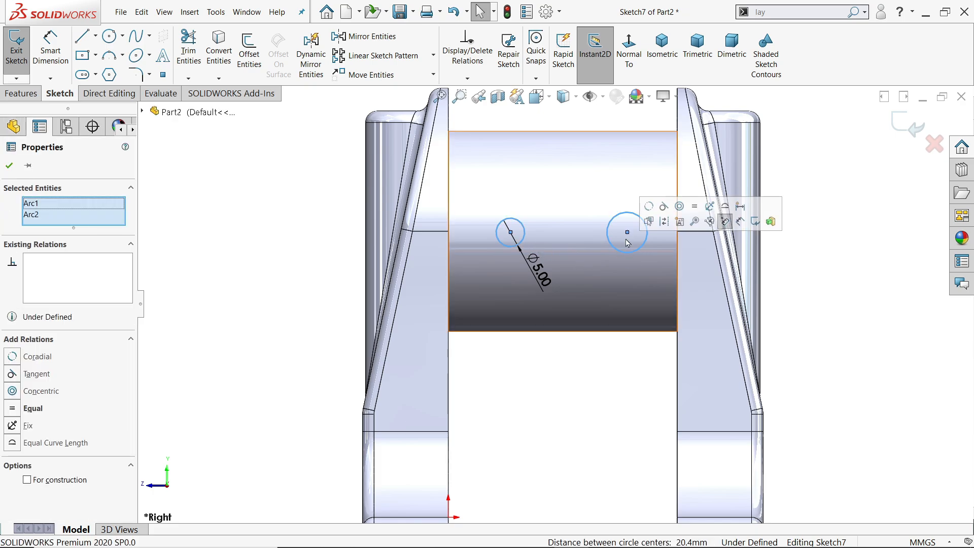
{"action": "left_click", "coordinate": [695, 207]}
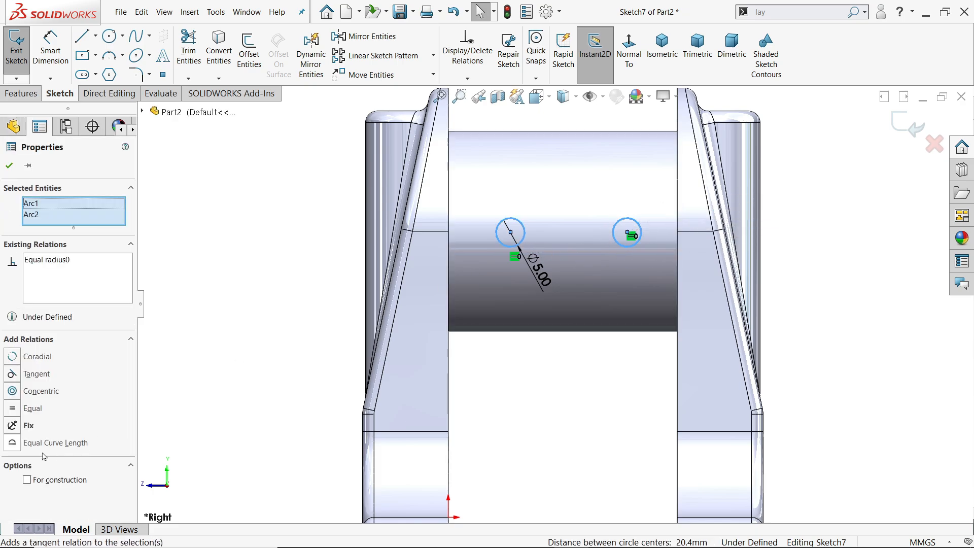
{"action": "left_click", "coordinate": [9, 169]}
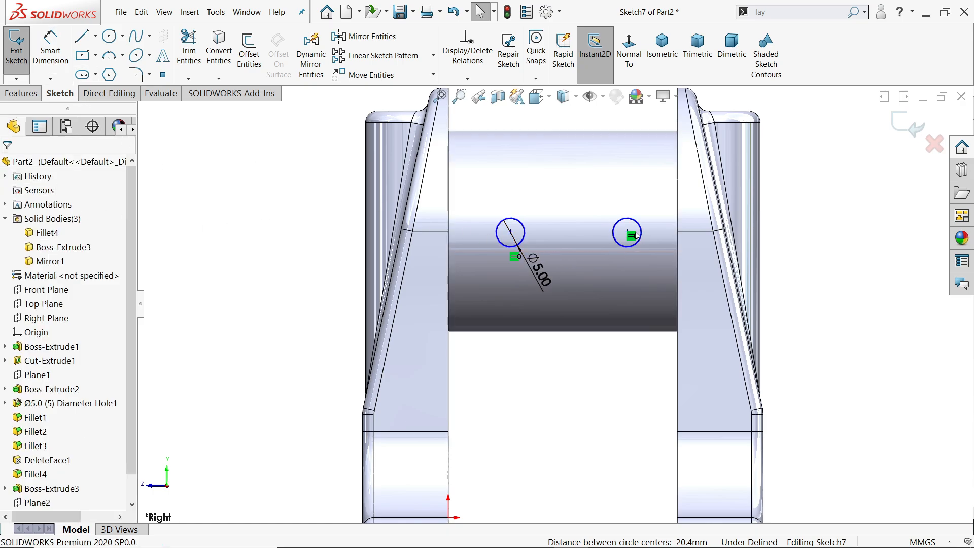
Align the centres of the two crankpin circles with a Horizontal relation.
{"action": "scroll", "coordinate": [629, 237], "scroll_direction": "down", "scroll_amount": 3}
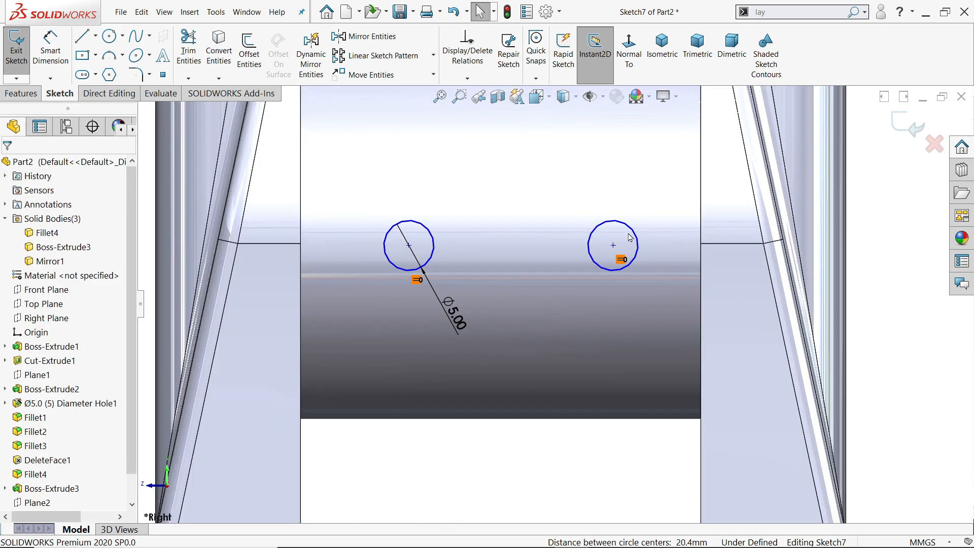
{"action": "left_click", "coordinate": [613, 245]}
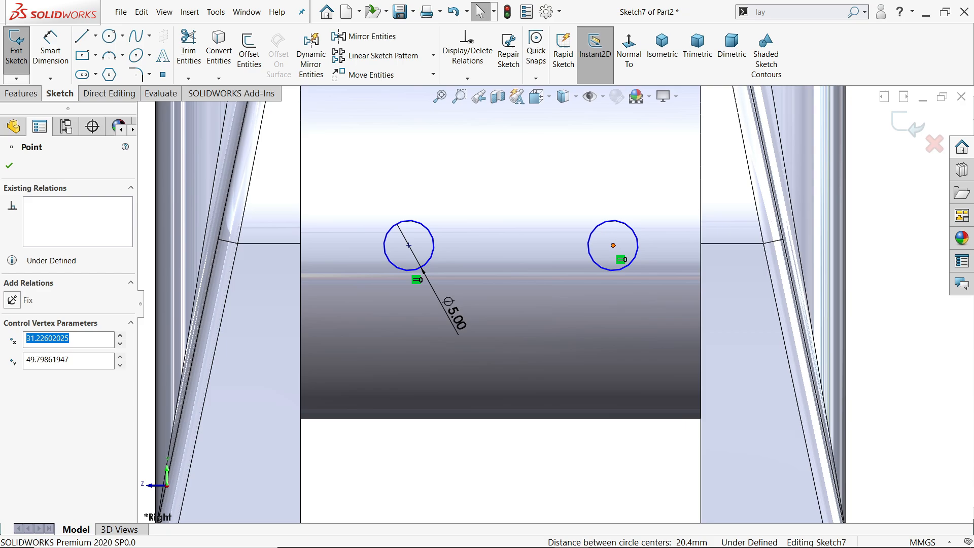
{"action": "left_click", "coordinate": [409, 245], "text": "ctrl"}
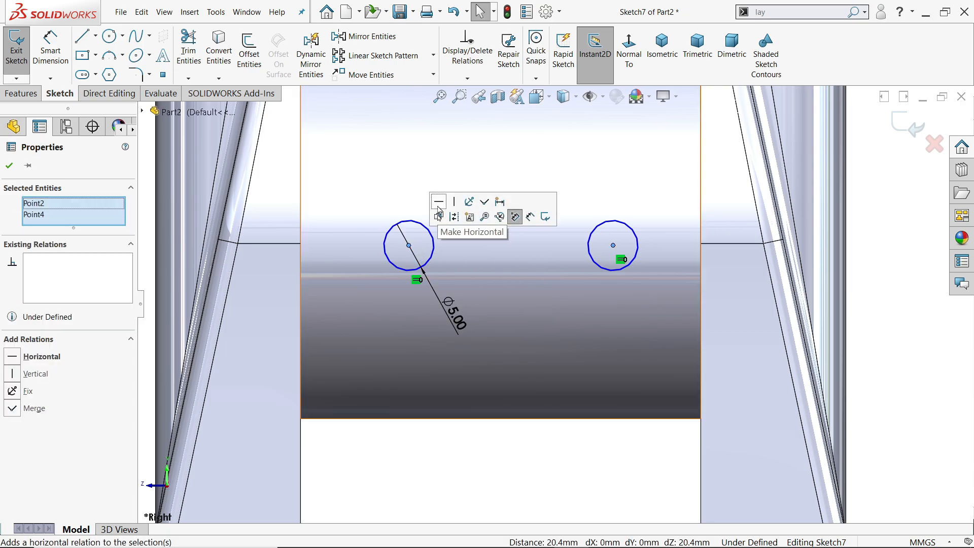
{"action": "left_click", "coordinate": [438, 201]}
Dimension the distance between the two circle centres as 24 mm.
{"action": "left_click", "coordinate": [50, 50]}
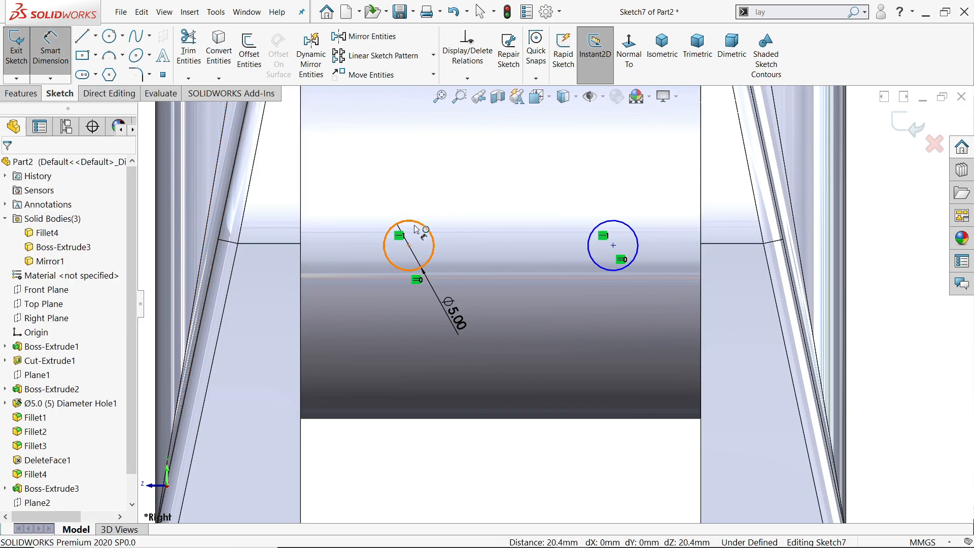
{"action": "left_click", "coordinate": [409, 245]}
{"action": "left_click", "coordinate": [613, 245]}
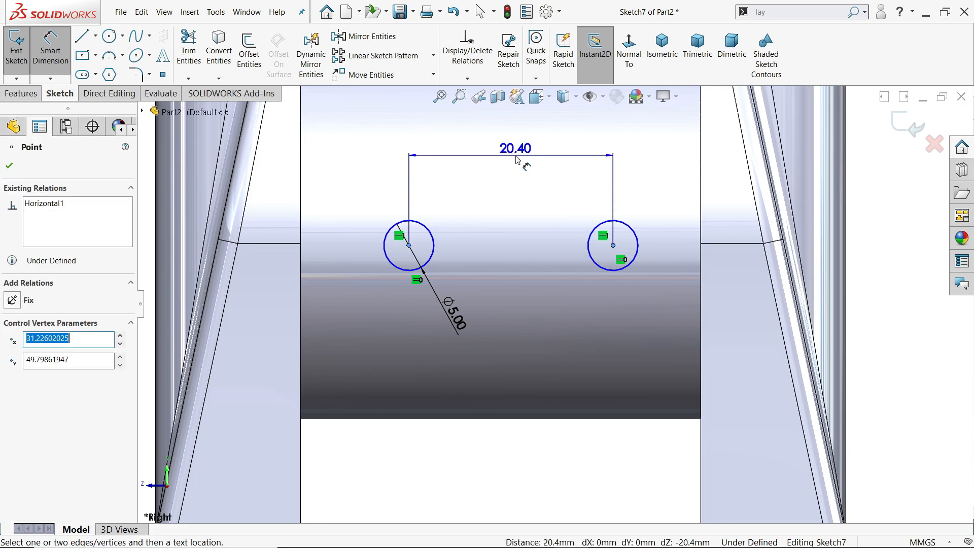
{"action": "left_click", "coordinate": [517, 160]}
{"action": "type", "text": "24"}
{"action": "key", "text": "Return"}
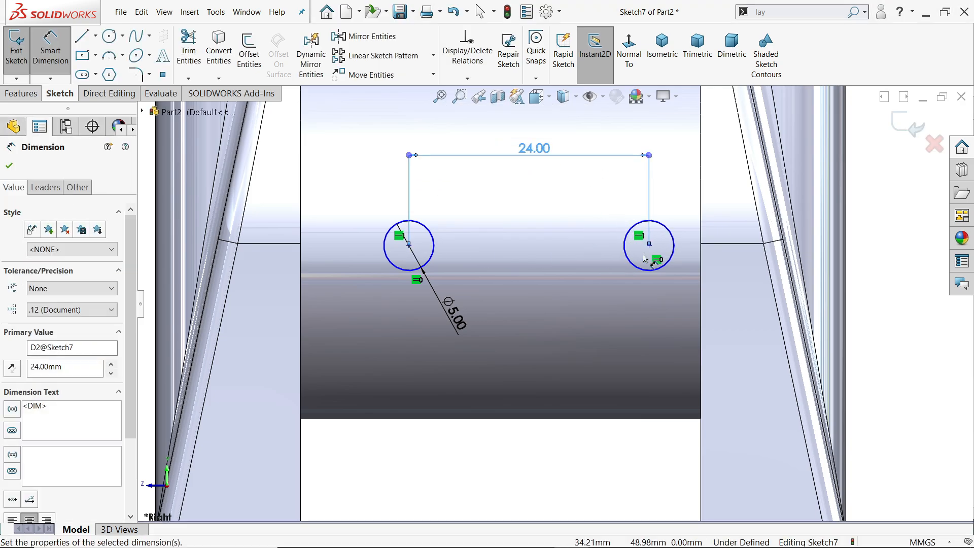
Dimension the second circle's centre 8 mm from the crankpin's nearest end edge at the web.
{"action": "left_click", "coordinate": [648, 246]}
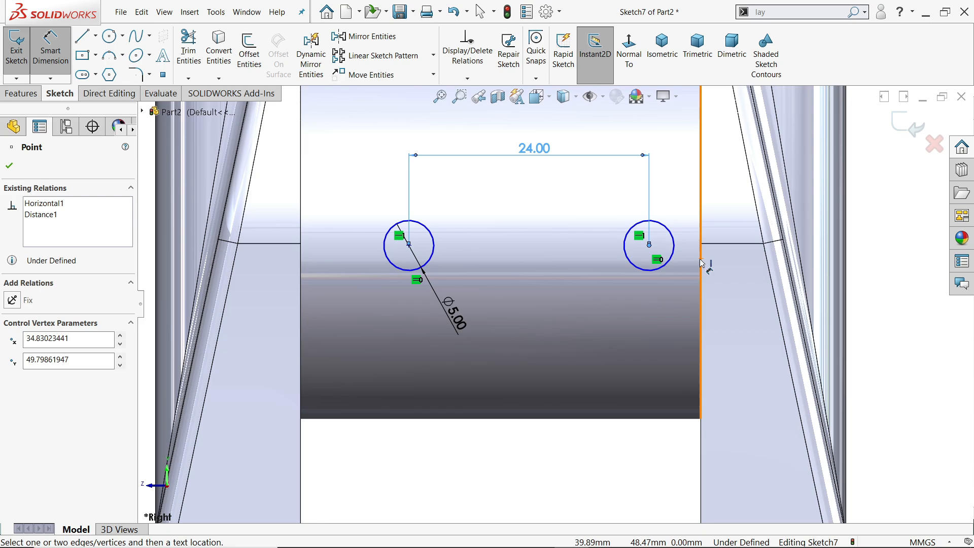
{"action": "left_click", "coordinate": [701, 264]}
{"action": "left_click", "coordinate": [673, 188]}
{"action": "key", "text": "Return"}
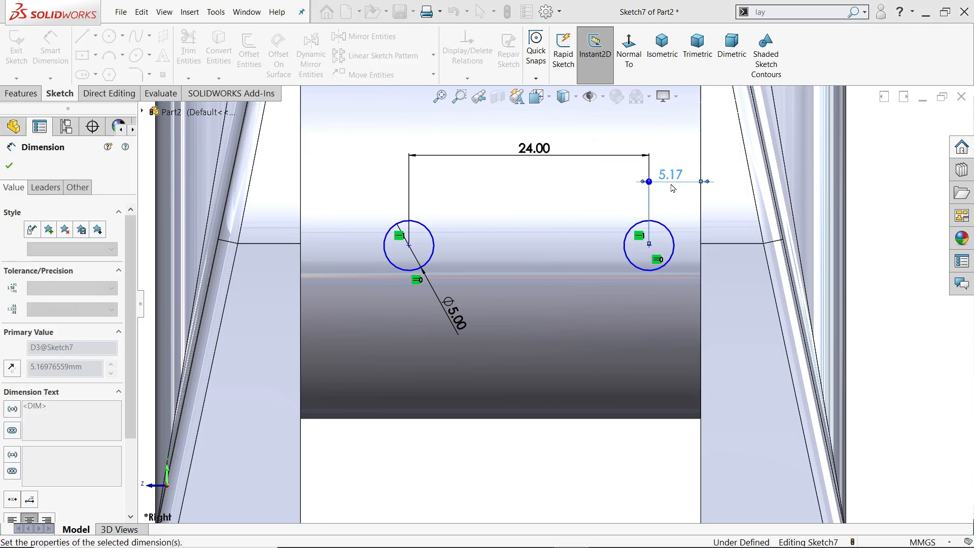
Dimension the first circle's centre 17.5 mm below the crankpin's upper edge.
{"action": "scroll", "coordinate": [542, 348], "scroll_direction": "up", "scroll_amount": 4}
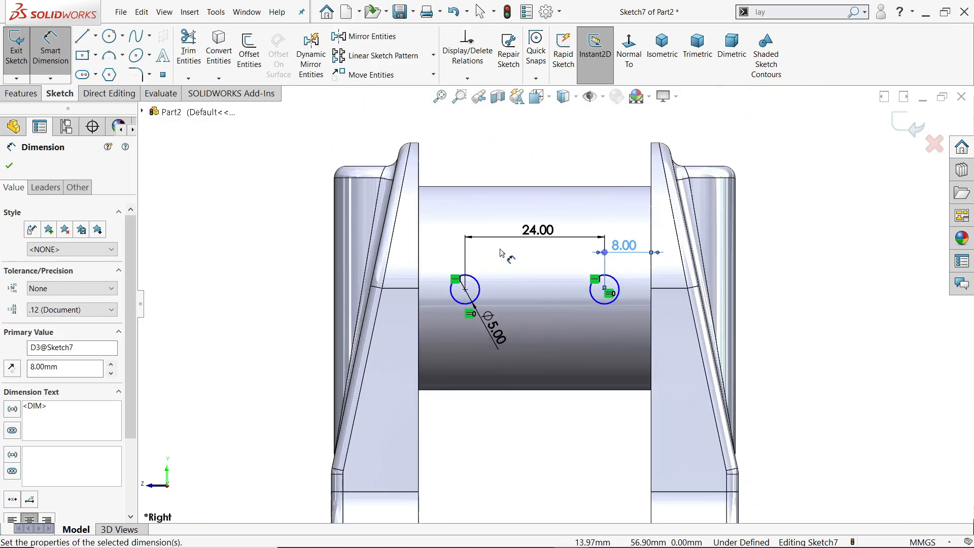
{"action": "left_click", "coordinate": [466, 291]}
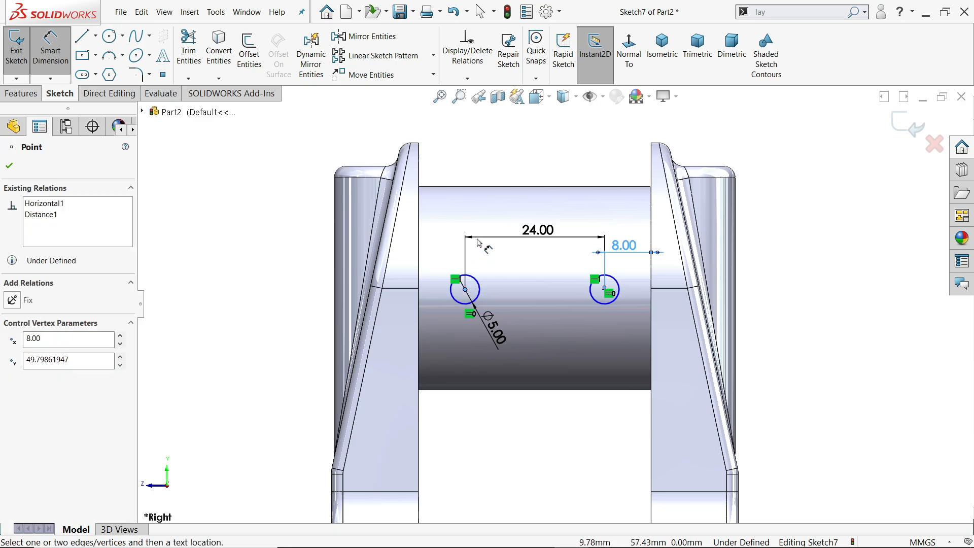
{"action": "left_click", "coordinate": [493, 188]}
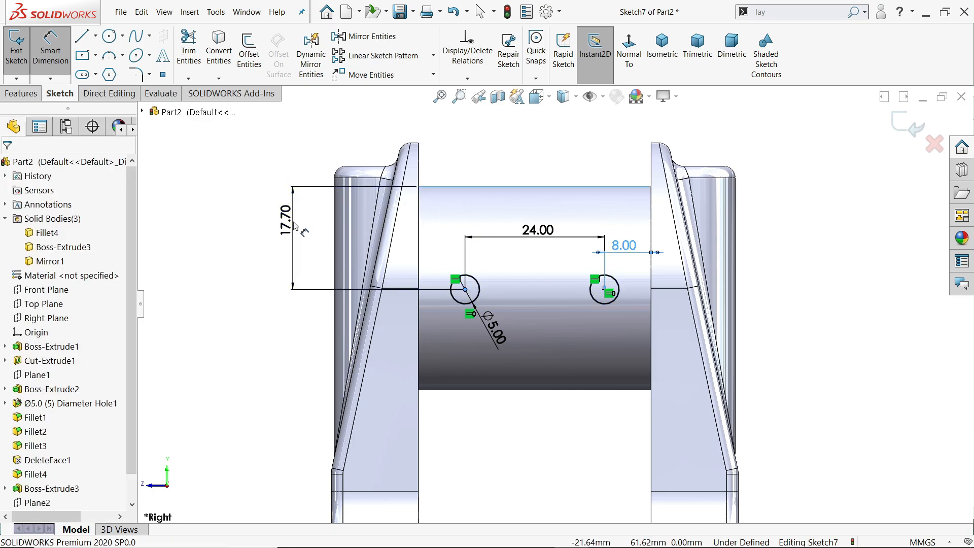
{"action": "left_click", "coordinate": [294, 226]}
{"action": "type", "text": "2"}
{"action": "key", "text": "BackSpace"}
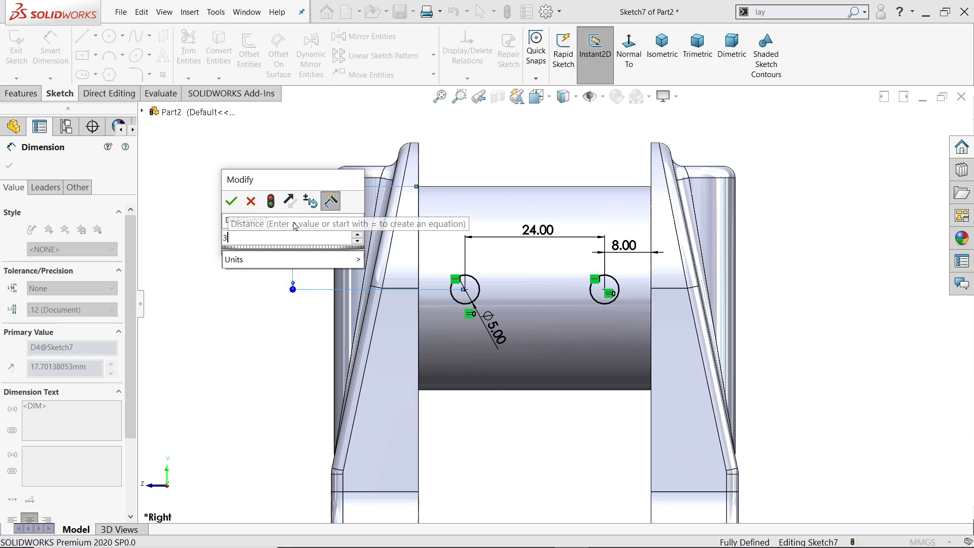
{"action": "type", "text": "17.5"}
{"action": "key", "text": "Return"}
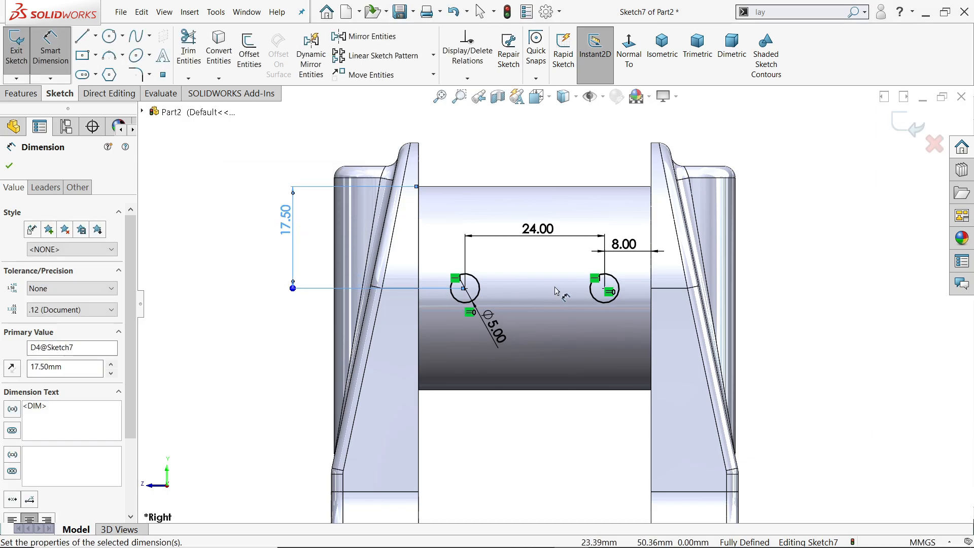
Cut both circles through the crankpin with an Extruded Cut set to Through All - Both, and show the part in isometric view.
{"action": "left_click", "coordinate": [21, 94]}
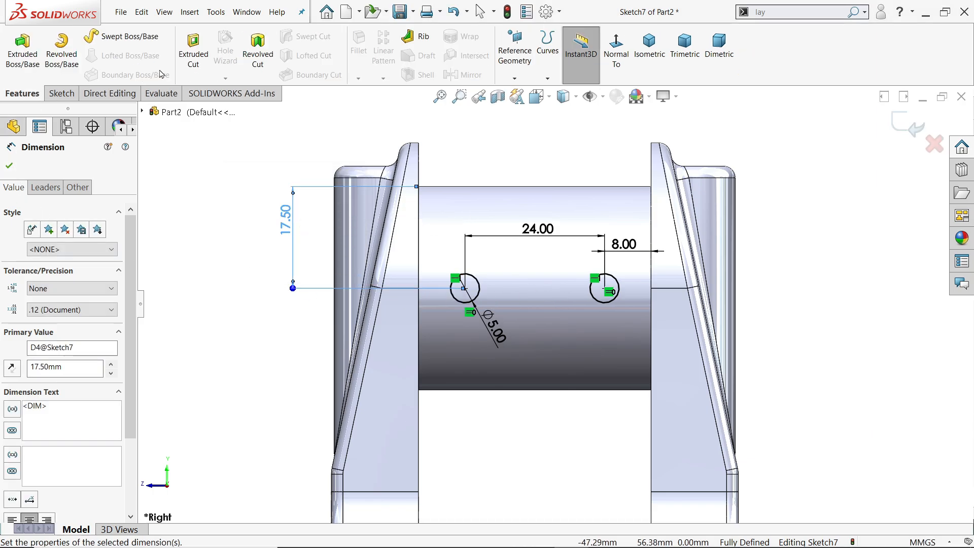
{"action": "left_click", "coordinate": [193, 48]}
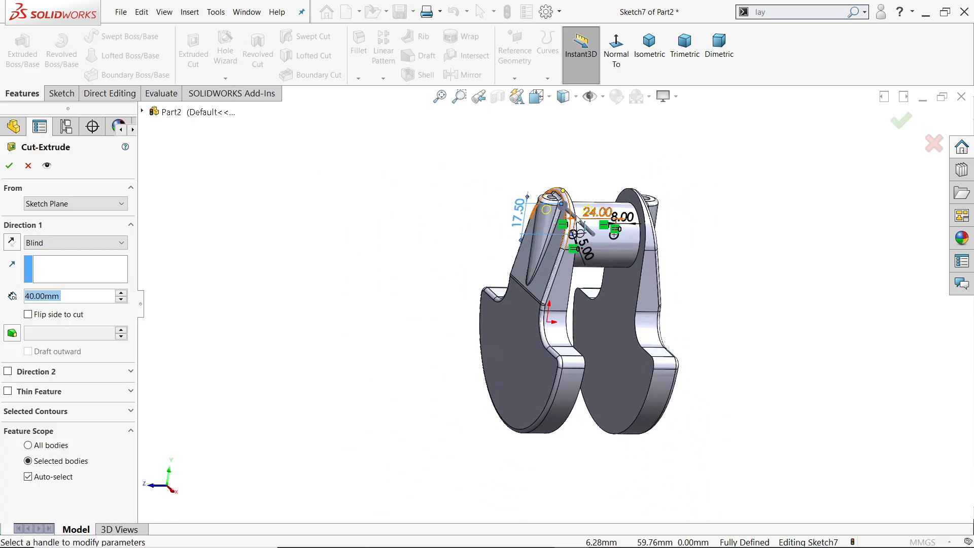
{"action": "left_click", "coordinate": [43, 243]}
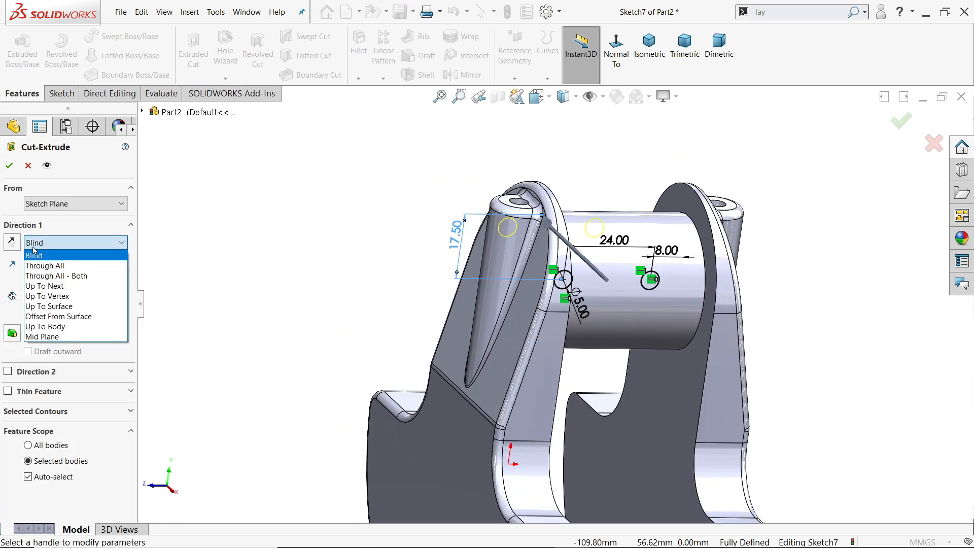
{"action": "left_click", "coordinate": [51, 275]}
{"action": "middle_click_drag", "start_coordinate": [224, 284], "coordinate": [336, 349]}
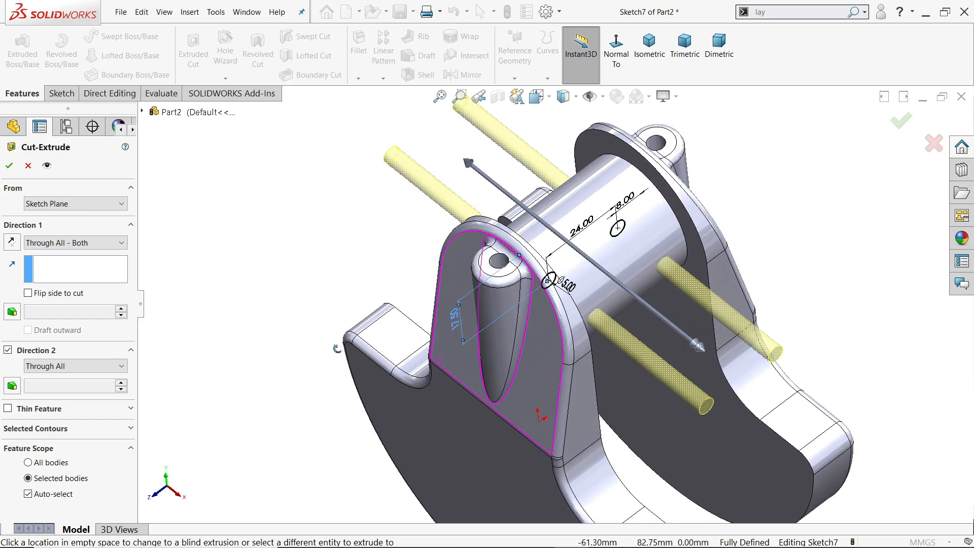
{"action": "left_click", "coordinate": [8, 167]}
{"action": "scroll", "coordinate": [647, 307], "scroll_direction": "down", "scroll_amount": 2}
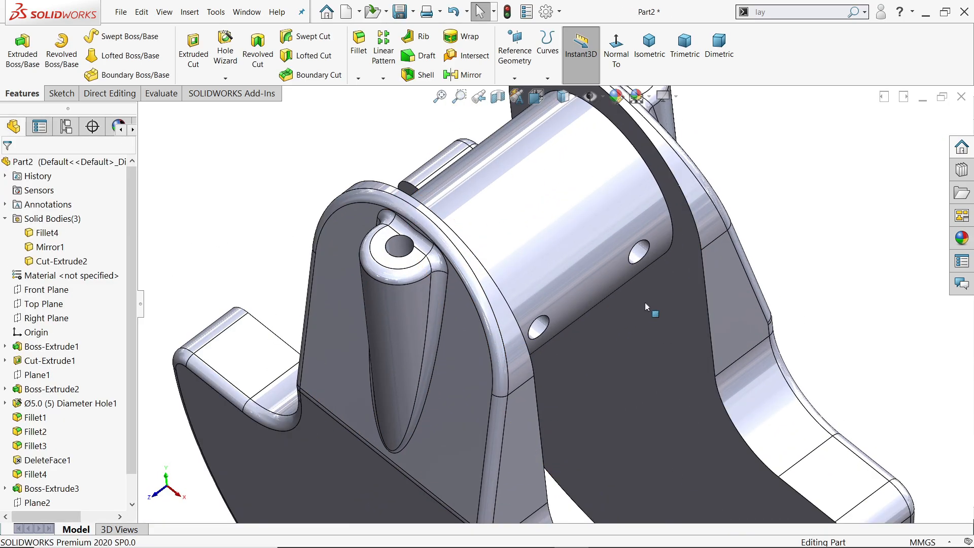
{"action": "middle_click_drag", "start_coordinate": [647, 306], "coordinate": [584, 197]}
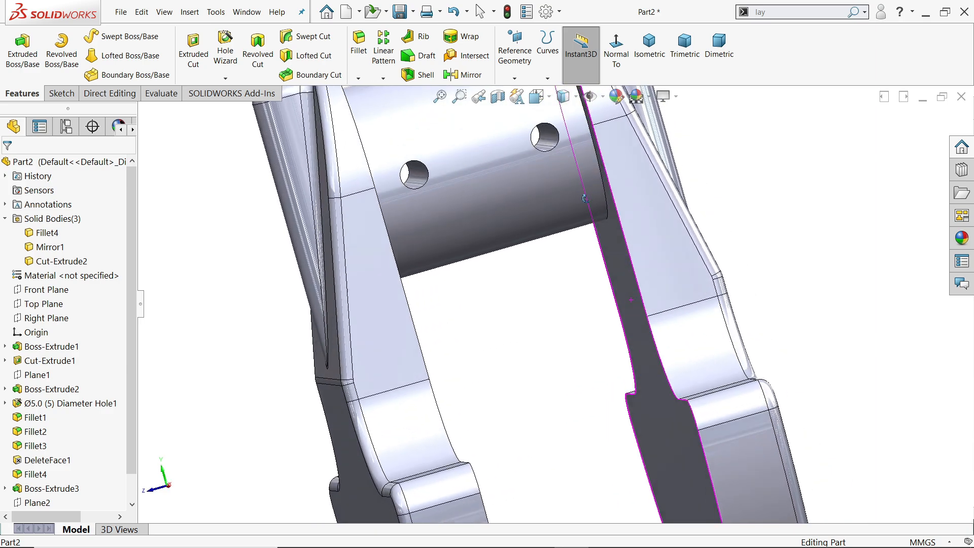
{"action": "left_click", "coordinate": [679, 76]}
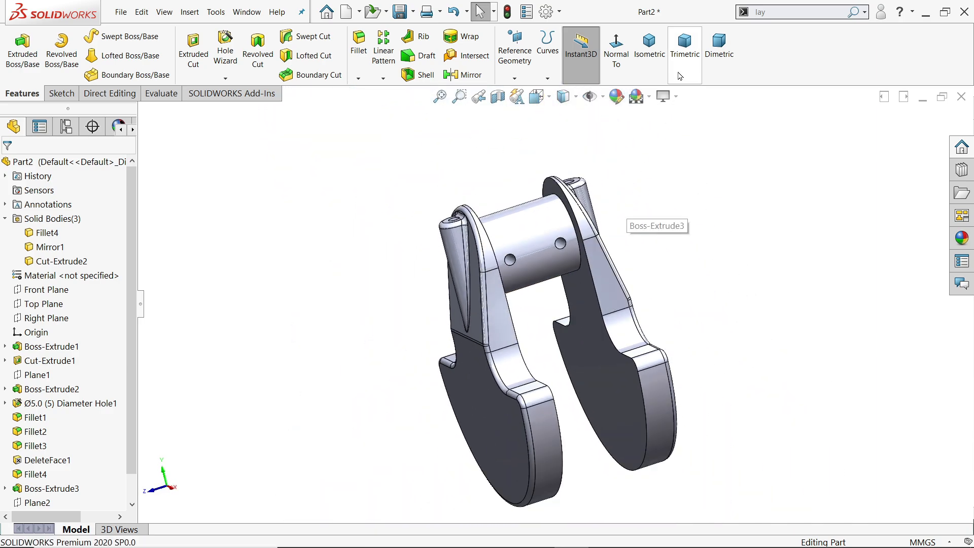
{"action": "left_click", "coordinate": [653, 54]}
Switch to the Crankshaft Exercise 158 drawing in Photos and examine the side view's shaft diameters and length dimensions.
{"action": "key", "text": "alt+Tab"}
{"action": "left_click_drag", "start_coordinate": [442, 333], "coordinate": [605, 317]}
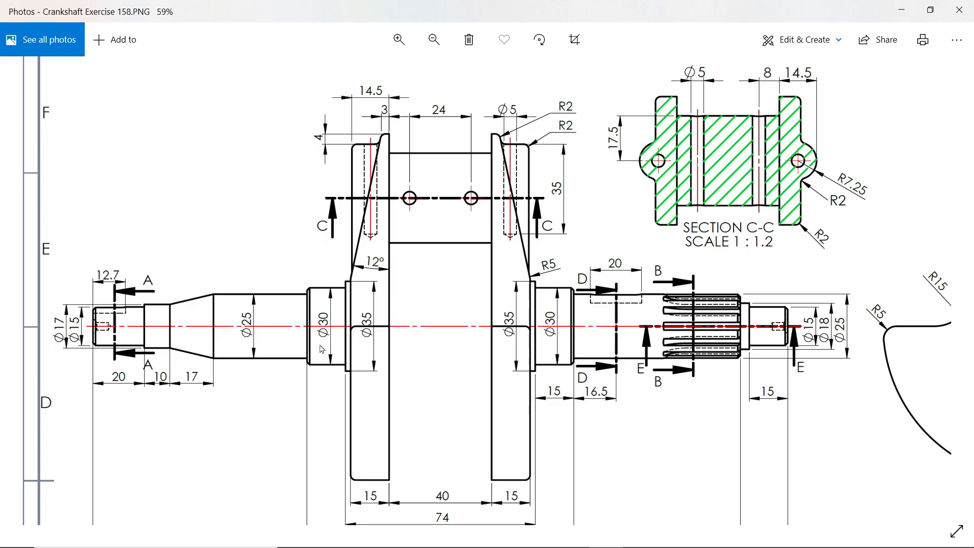
{"action": "left_click_drag", "start_coordinate": [342, 340], "coordinate": [374, 243]}
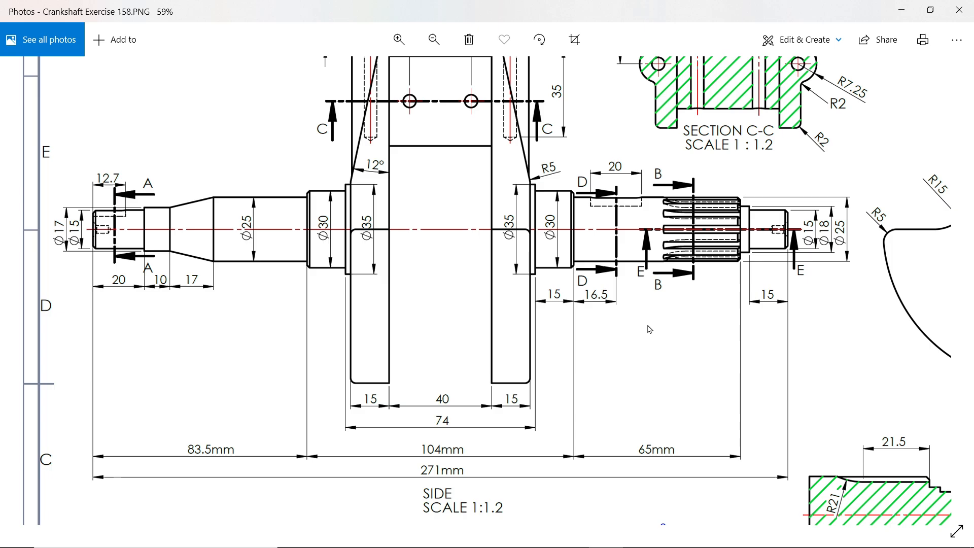
Switch to Calculator and work out the thickness of the 35 mm diameter collar beside each web as (70 - 74) ÷ 2.
{"action": "key", "text": "XF86Calculator"}
{"action": "left_click_drag", "start_coordinate": [696, 80], "coordinate": [791, 77]}
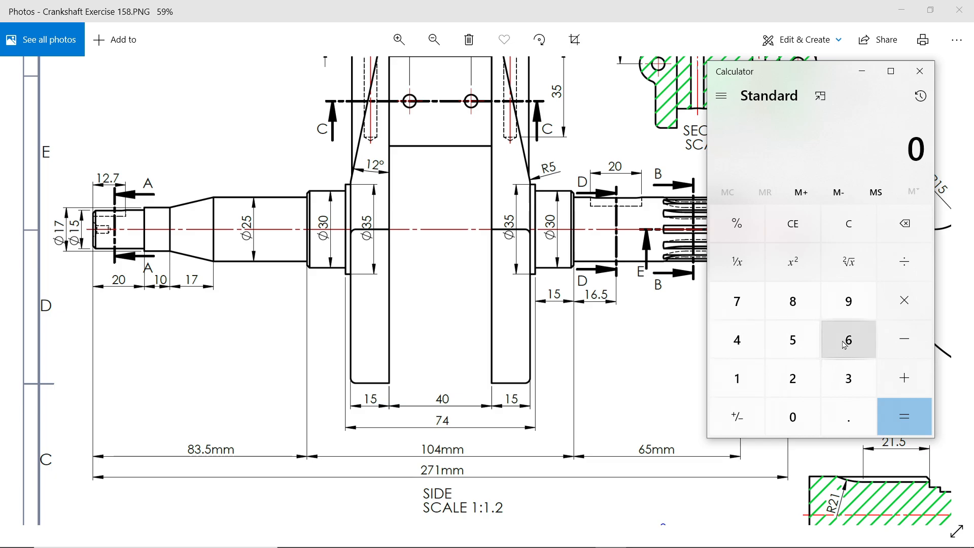
{"action": "left_click", "coordinate": [737, 302]}
{"action": "left_click", "coordinate": [792, 417]}
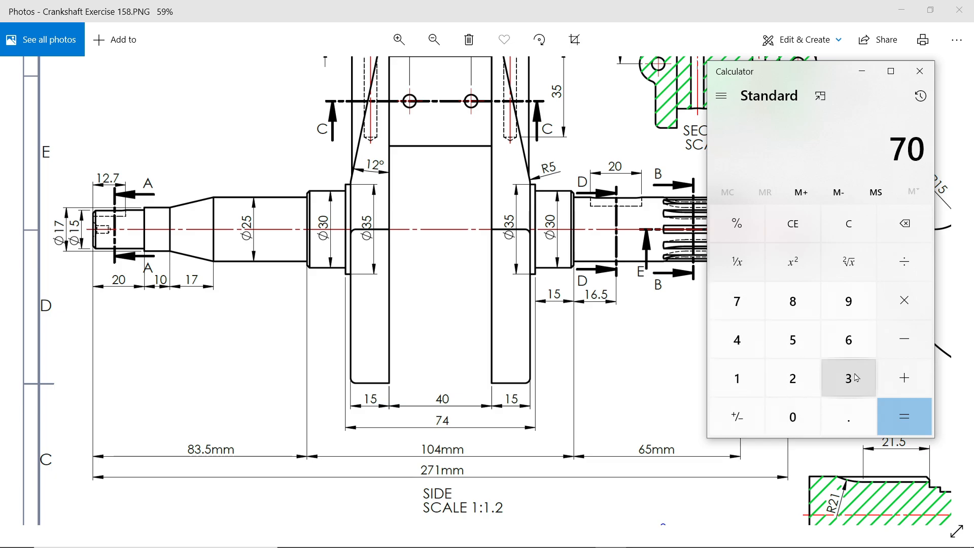
{"action": "left_click", "coordinate": [898, 350]}
{"action": "left_click", "coordinate": [737, 305]}
{"action": "left_click", "coordinate": [738, 340]}
{"action": "left_click", "coordinate": [896, 414]}
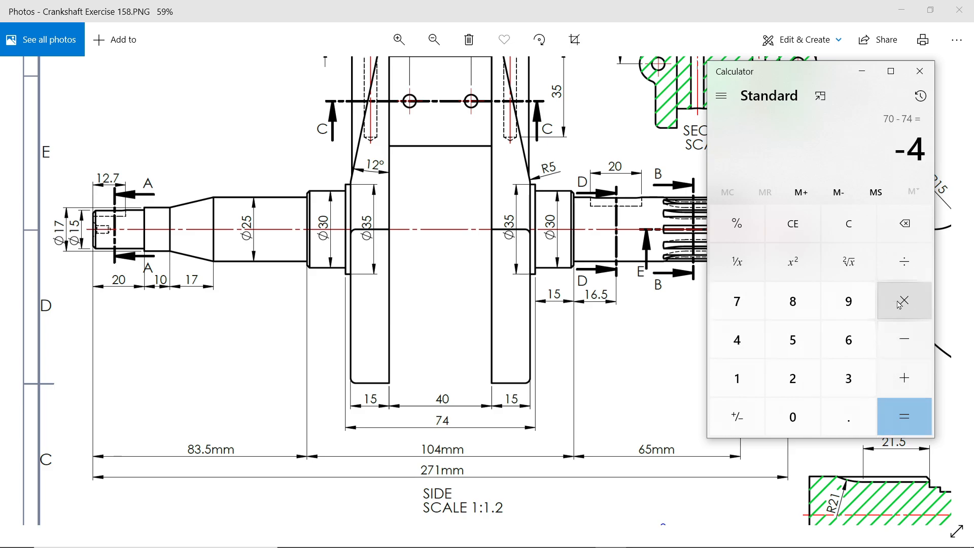
{"action": "left_click", "coordinate": [903, 262]}
{"action": "left_click", "coordinate": [794, 380]}
{"action": "left_click", "coordinate": [904, 417]}
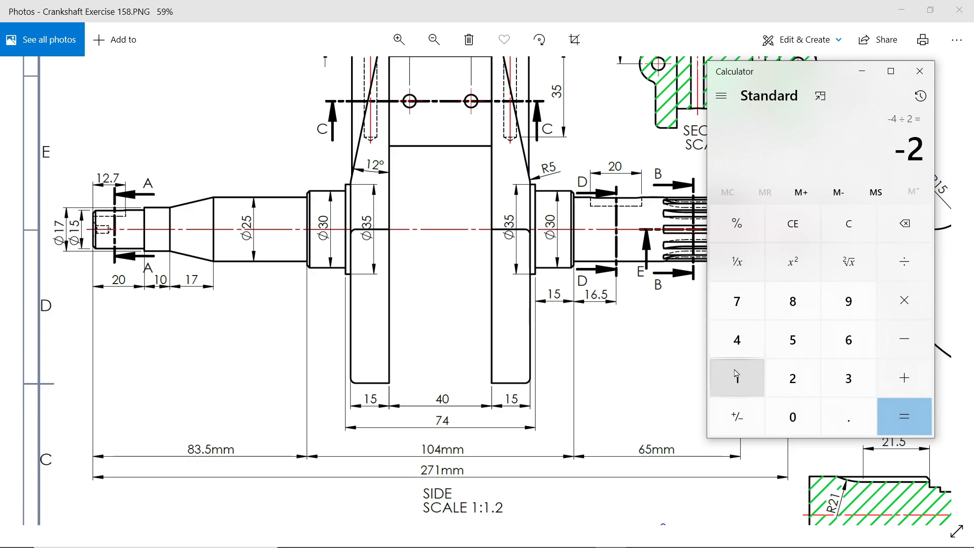
Calculate the combined length of the two 30 mm diameter sections outside the collars as 74 - 104.
{"action": "left_click", "coordinate": [739, 302]}
{"action": "left_click", "coordinate": [736, 341]}
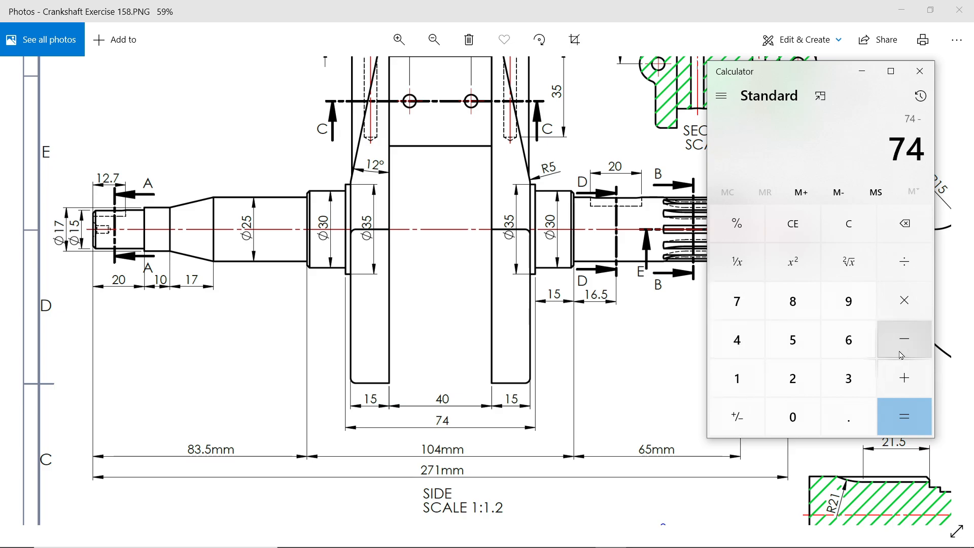
{"action": "left_click", "coordinate": [738, 378]}
{"action": "left_click", "coordinate": [795, 413]}
{"action": "left_click", "coordinate": [741, 341]}
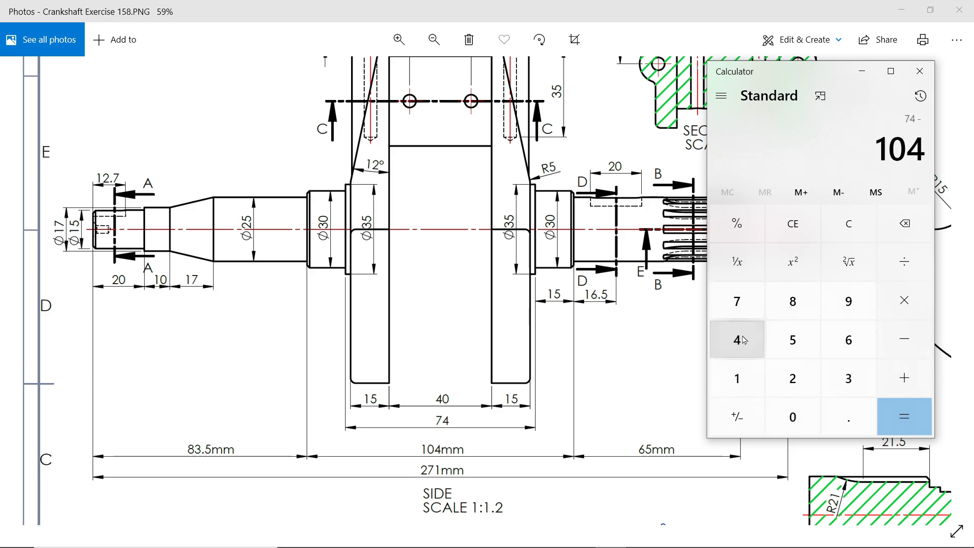
{"action": "left_click", "coordinate": [881, 418]}
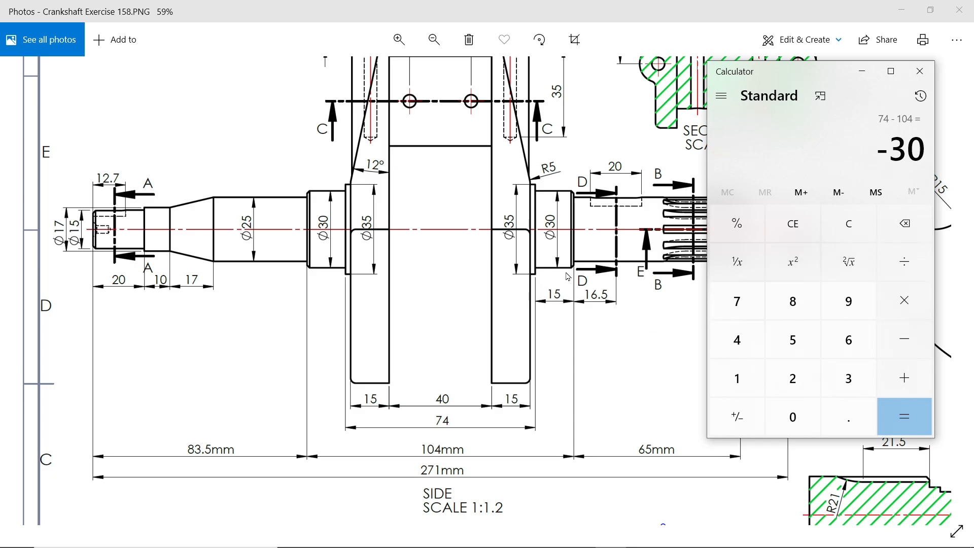
Add 15 to the calculated difference to work out the length of the other 30 mm diameter section.
{"action": "left_click", "coordinate": [900, 379]}
{"action": "left_click", "coordinate": [736, 378]}
{"action": "left_click", "coordinate": [792, 341]}
{"action": "left_click", "coordinate": [901, 423]}
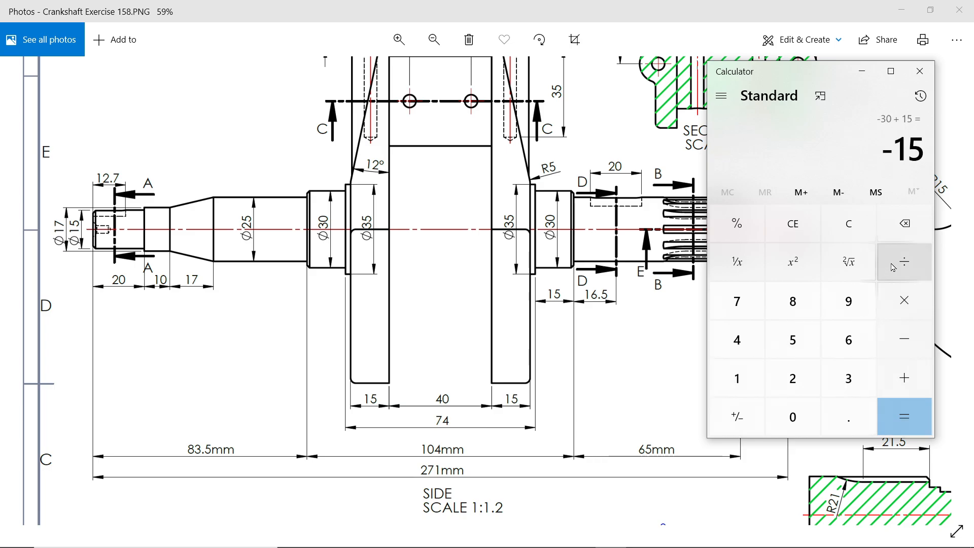
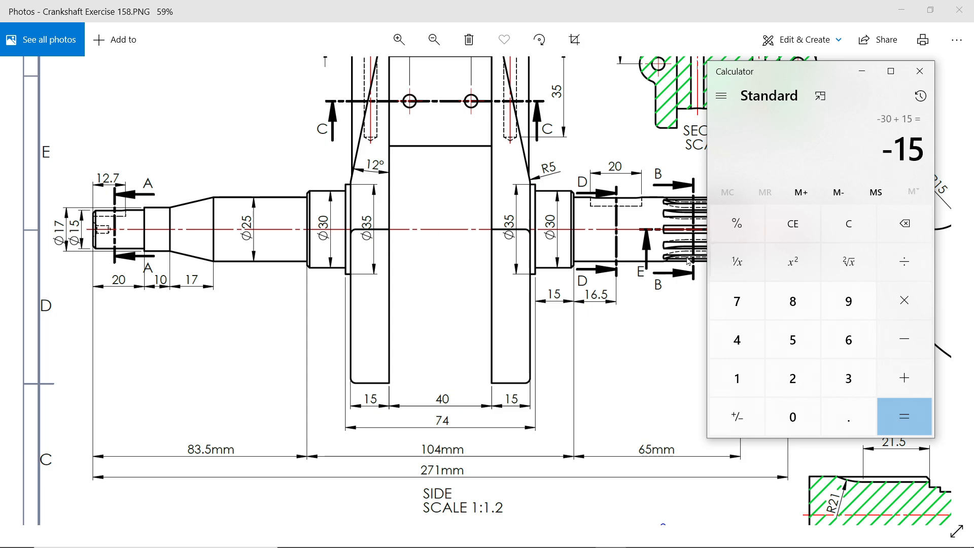
Switch back to SOLIDWORKS and sketch a horizontal centerline about 131 mm long from the origin on the Right Plane.
{"action": "left_click", "coordinate": [861, 71]}
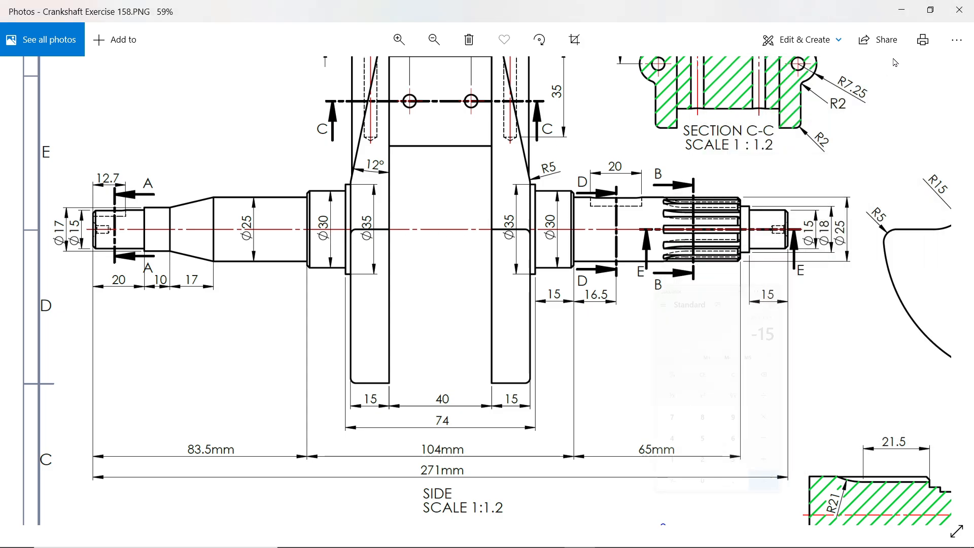
{"action": "left_click", "coordinate": [901, 10]}
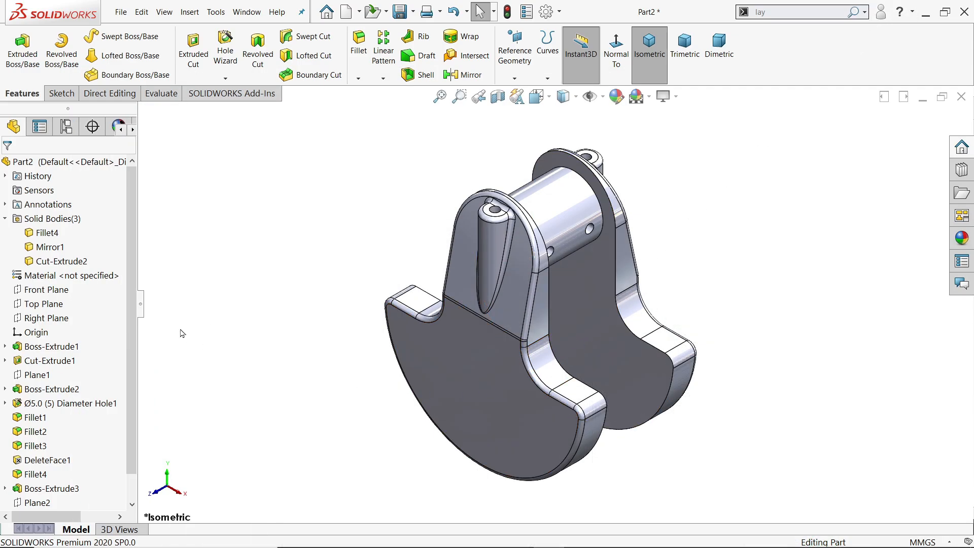
{"action": "left_click", "coordinate": [41, 319]}
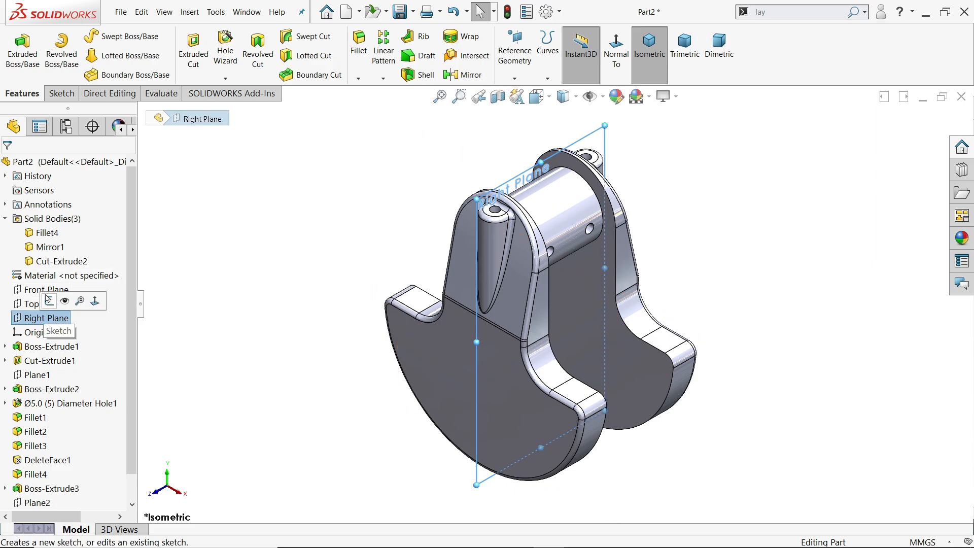
{"action": "left_click", "coordinate": [50, 301]}
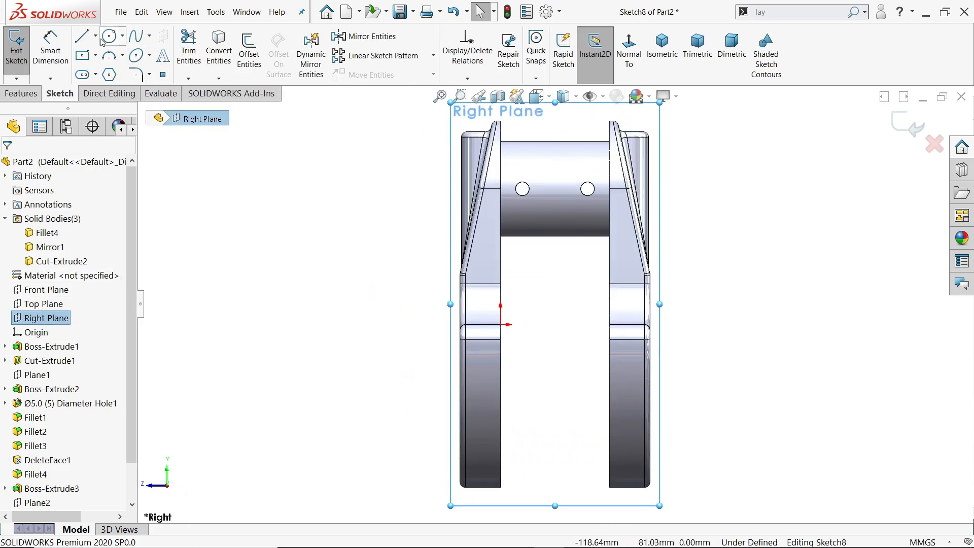
{"action": "left_click", "coordinate": [96, 37]}
{"action": "left_click", "coordinate": [107, 67]}
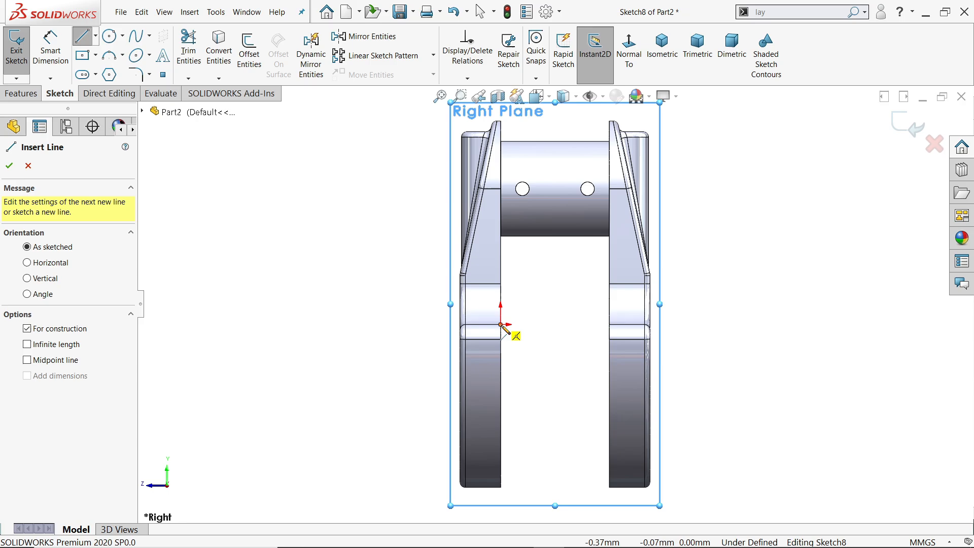
{"action": "left_click", "coordinate": [501, 324]}
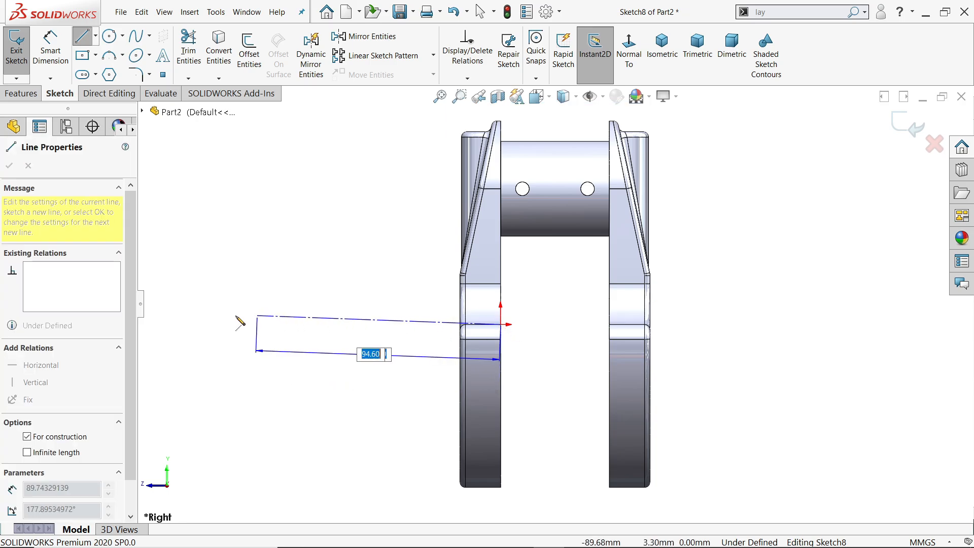
{"action": "left_click", "coordinate": [146, 325]}
{"action": "right_click", "coordinate": [168, 246]}
{"action": "left_click", "coordinate": [192, 292]}
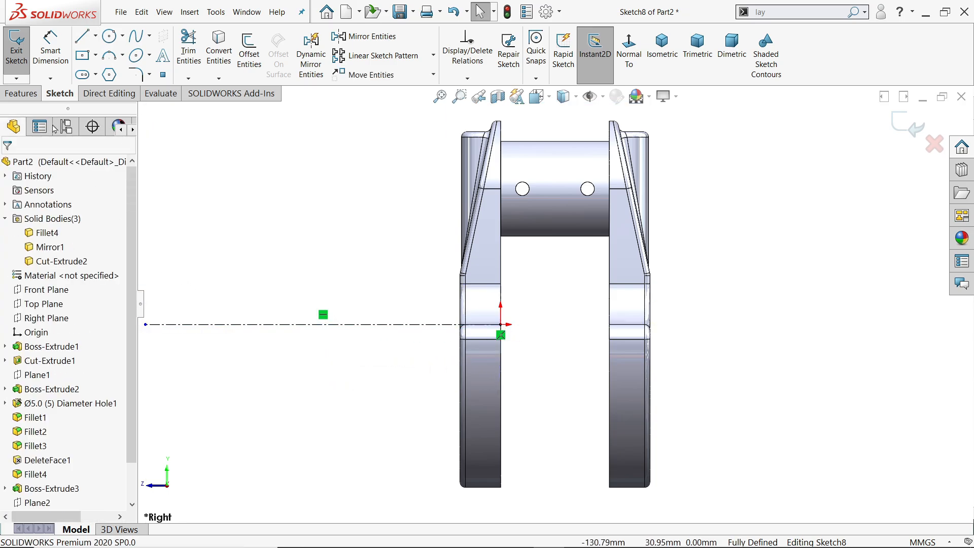
Sketch the collar outline about 3 mm wide from the web's outer face, followed by a lower section about 19 mm long and a small step down.
{"action": "left_click", "coordinate": [82, 44]}
{"action": "scroll", "coordinate": [424, 294], "scroll_direction": "down", "scroll_amount": 4}
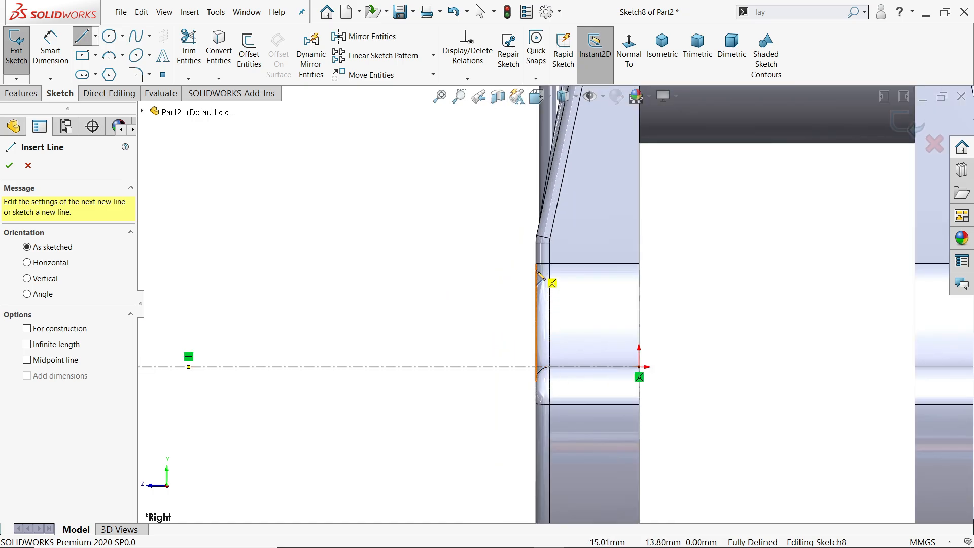
{"action": "left_click", "coordinate": [537, 256]}
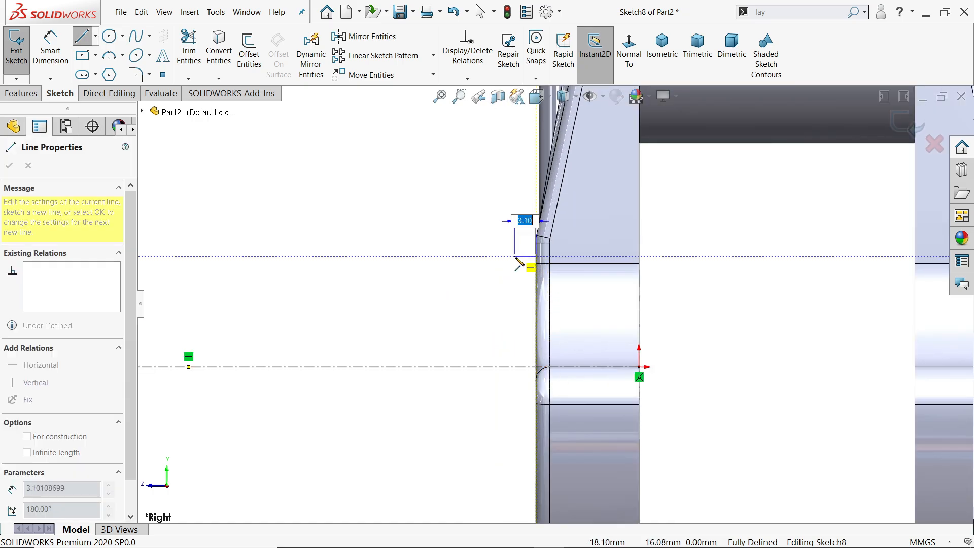
{"action": "left_click", "coordinate": [515, 256]}
{"action": "left_click", "coordinate": [515, 278]}
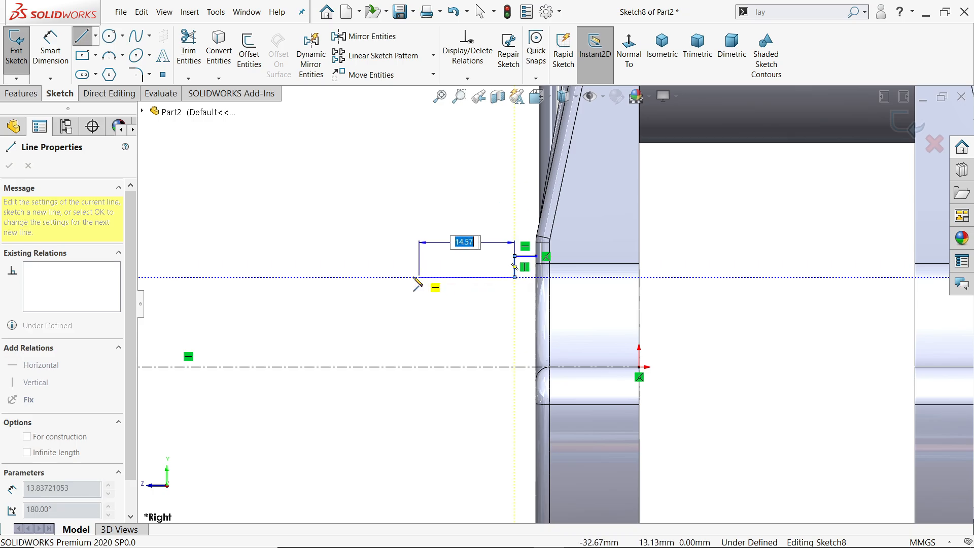
{"action": "left_click", "coordinate": [382, 277]}
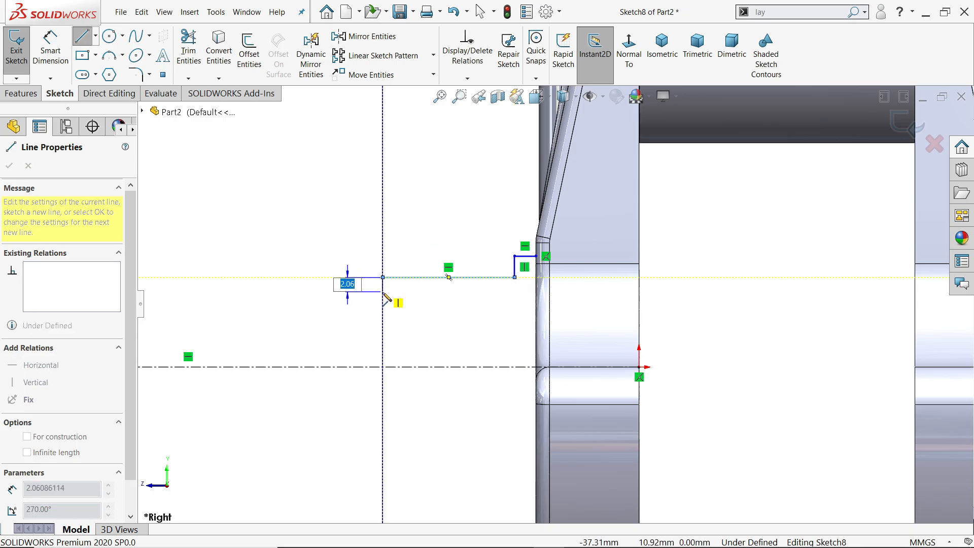
{"action": "left_click", "coordinate": [382, 290]}
{"action": "scroll", "coordinate": [365, 303], "scroll_direction": "up", "scroll_amount": 2}
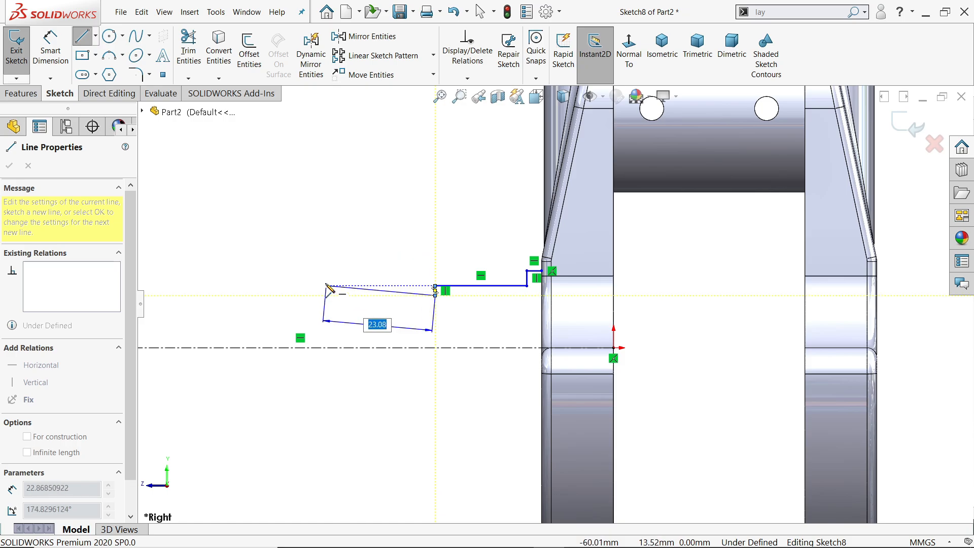
Continue the shaft outline with a section about 29 mm long, a downward taper and two stepped end sections, closing down onto the centerline.
{"action": "left_click", "coordinate": [295, 295]}
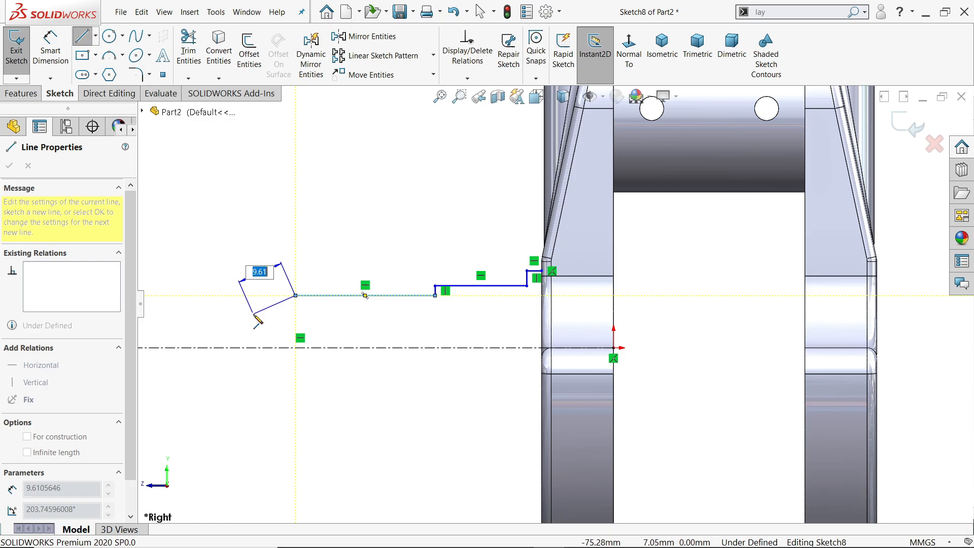
{"action": "left_click", "coordinate": [258, 307]}
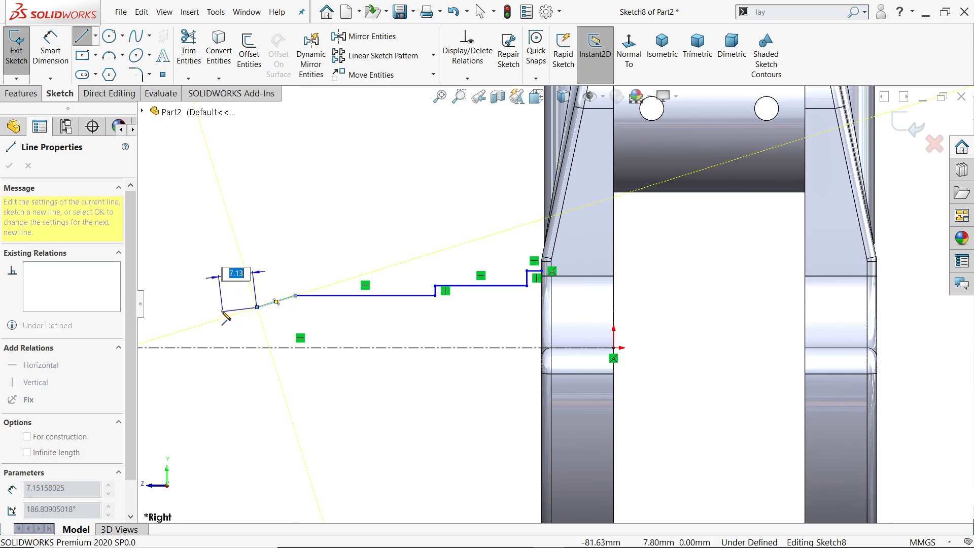
{"action": "left_click", "coordinate": [192, 307]}
{"action": "left_click", "coordinate": [193, 317]}
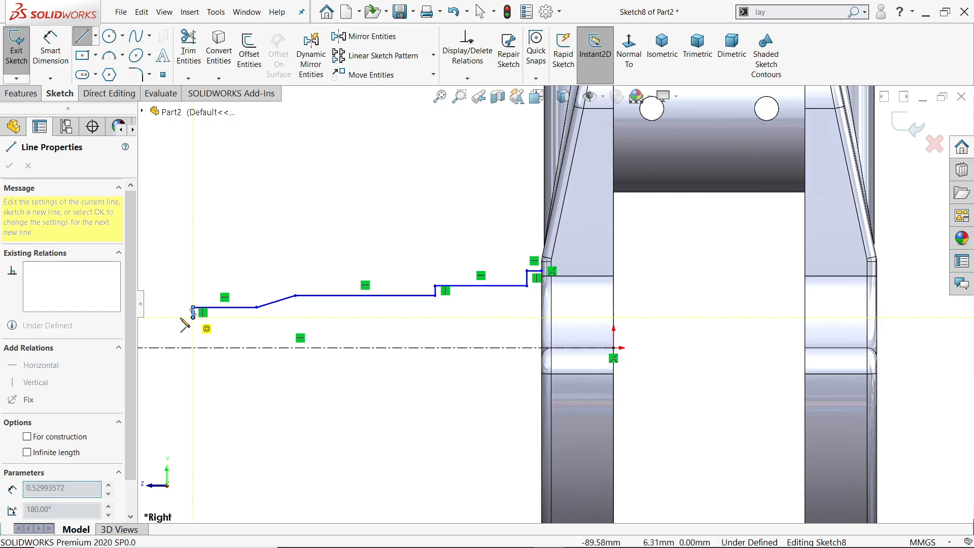
{"action": "left_click", "coordinate": [151, 317]}
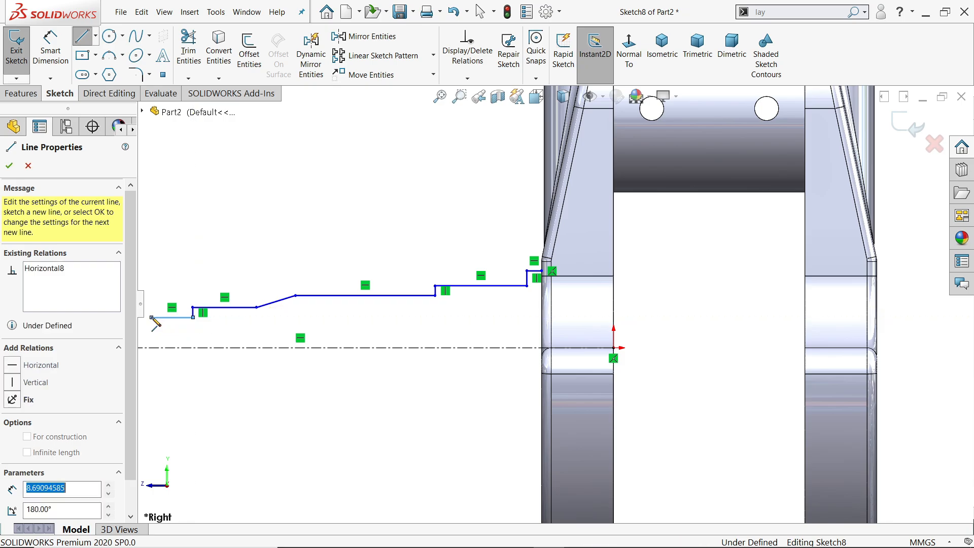
{"action": "left_click", "coordinate": [151, 347]}
{"action": "right_click", "coordinate": [193, 331]}
{"action": "left_click", "coordinate": [223, 378]}
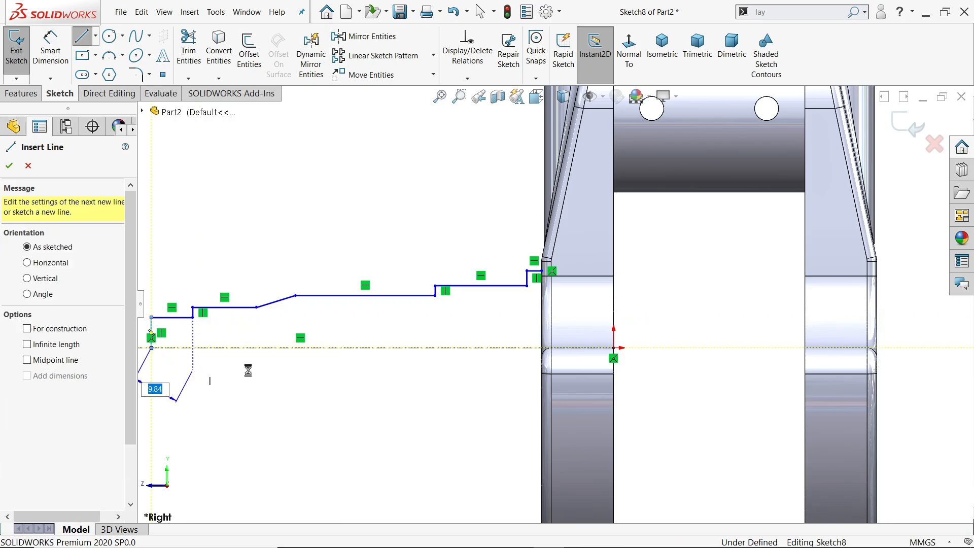
Dimension the collar's width as 2 mm and the adjoining shaft section's length as 15 mm.
{"action": "scroll", "coordinate": [268, 323], "scroll_direction": "up", "scroll_amount": 2}
{"action": "scroll", "coordinate": [374, 323], "scroll_direction": "down", "scroll_amount": 4}
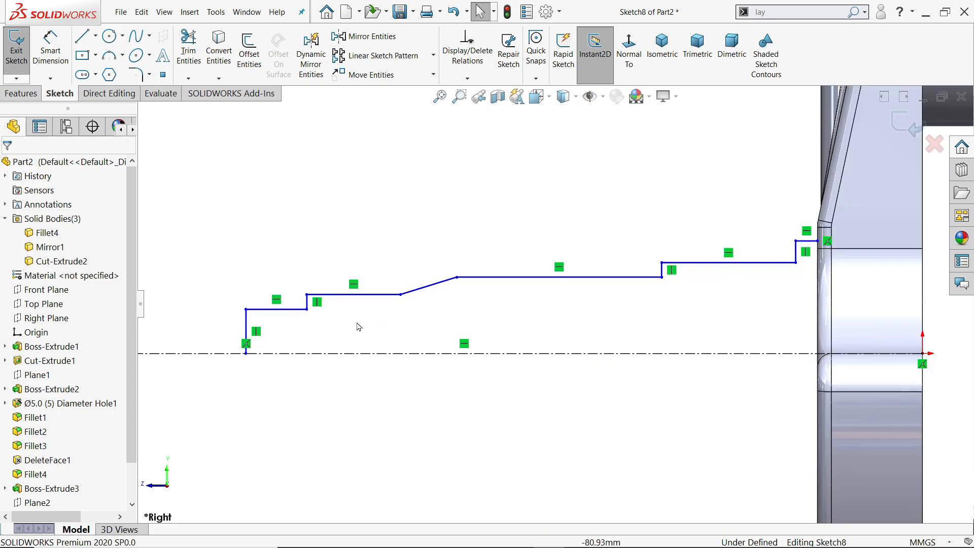
{"action": "left_click", "coordinate": [50, 51]}
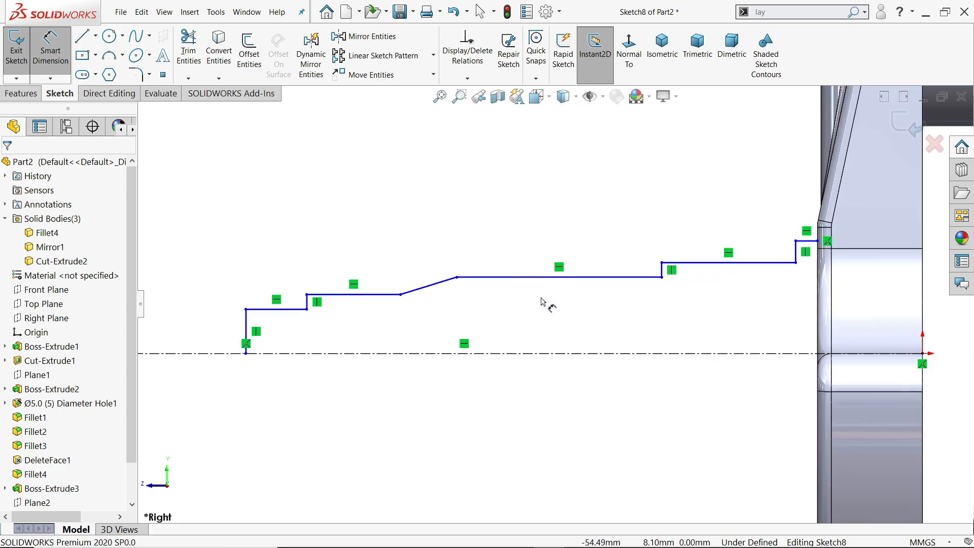
{"action": "left_click", "coordinate": [808, 241]}
{"action": "left_click", "coordinate": [816, 213]}
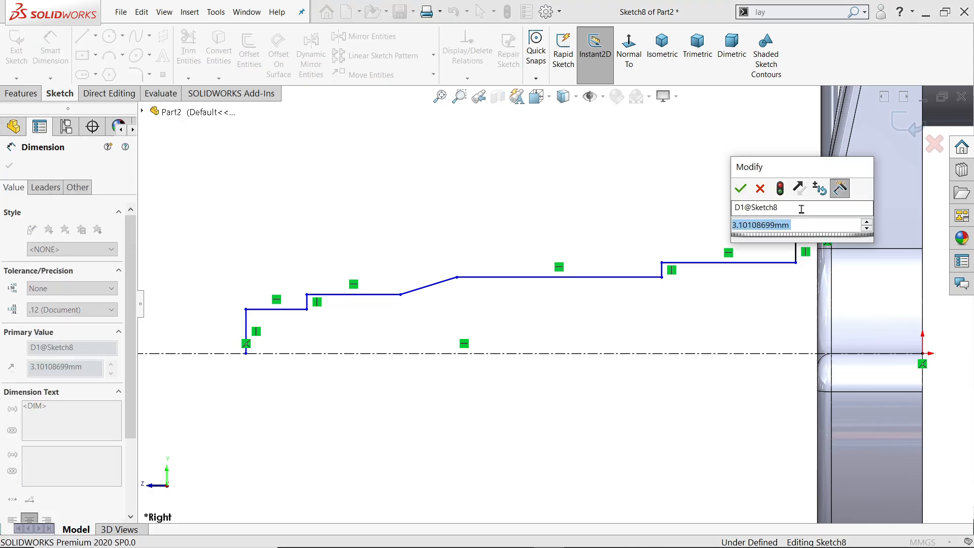
{"action": "type", "text": "2"}
{"action": "key", "text": "Return"}
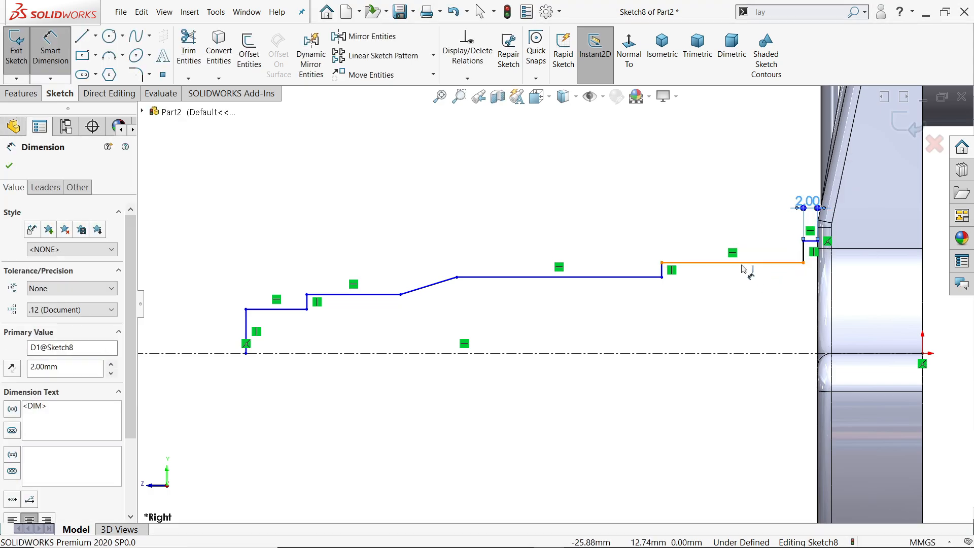
{"action": "left_click", "coordinate": [743, 263]}
{"action": "left_click", "coordinate": [741, 223]}
{"action": "type", "text": "15"}
{"action": "key", "text": "Return"}
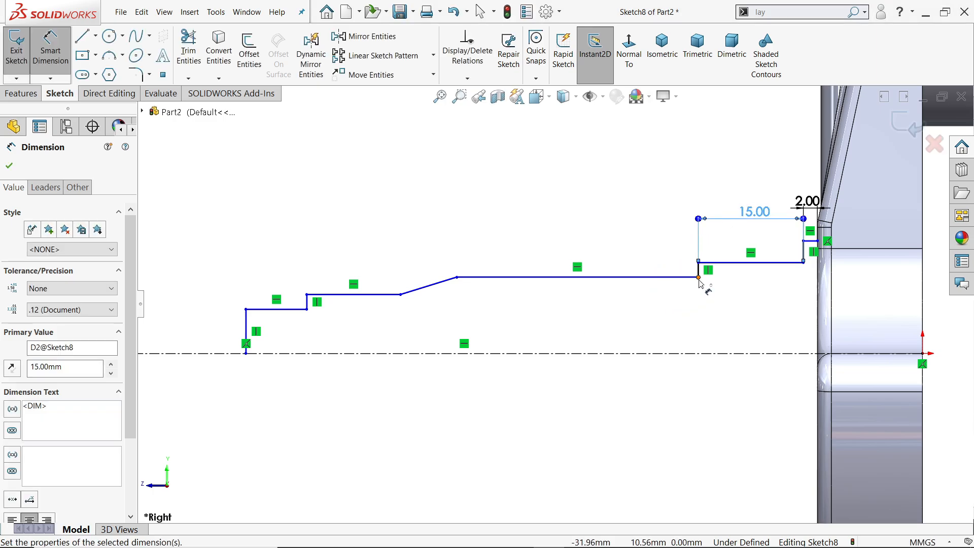
Dimension the distance from the end of the 15 mm section to the shaft's end line as 83.5 mm.
{"action": "left_click", "coordinate": [698, 278]}
{"action": "left_click", "coordinate": [247, 332]}
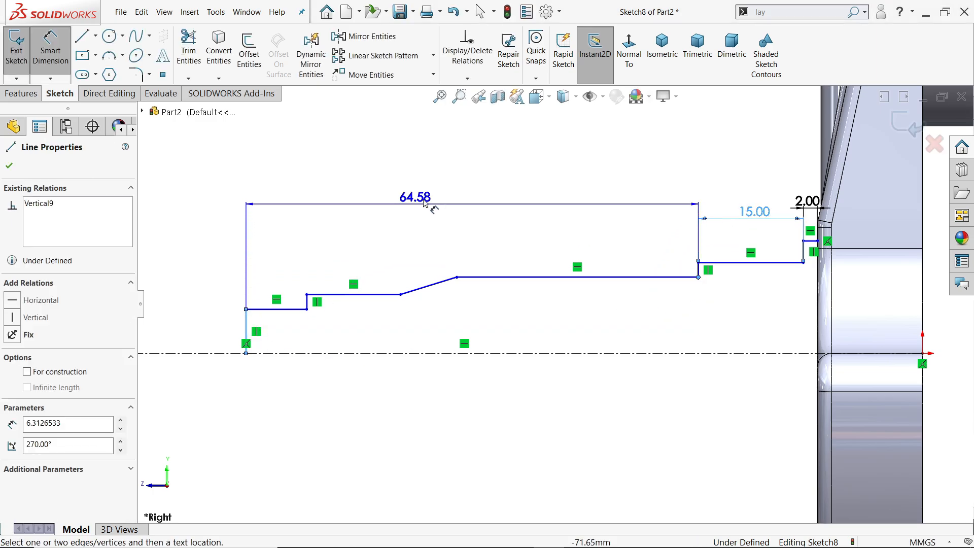
{"action": "left_click", "coordinate": [434, 205]}
{"action": "type", "text": "83.5"}
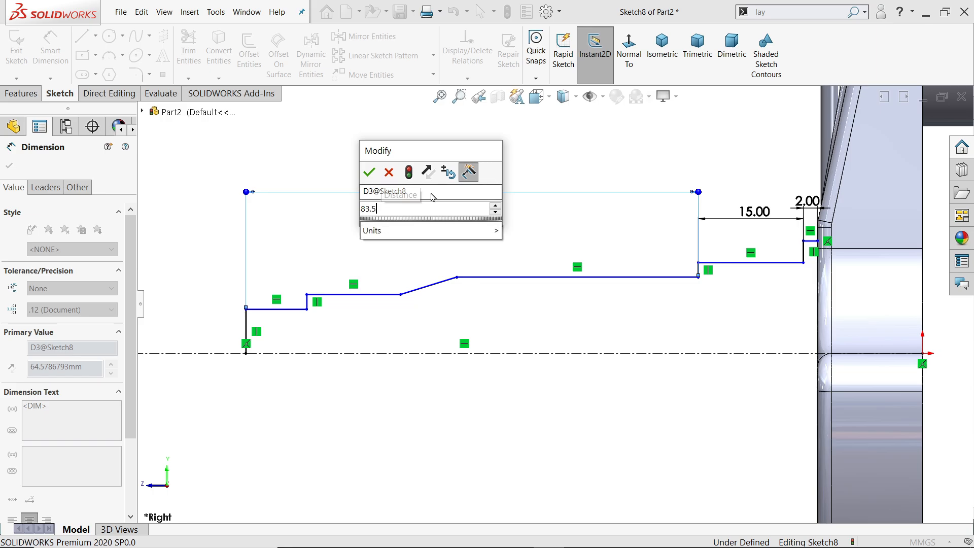
{"action": "key", "text": "Return"}
Dimension the tapered line's horizontal length as 17 mm.
{"action": "scroll", "coordinate": [441, 244], "scroll_direction": "up", "scroll_amount": 3}
{"action": "scroll", "coordinate": [428, 269], "scroll_direction": "down", "scroll_amount": 5}
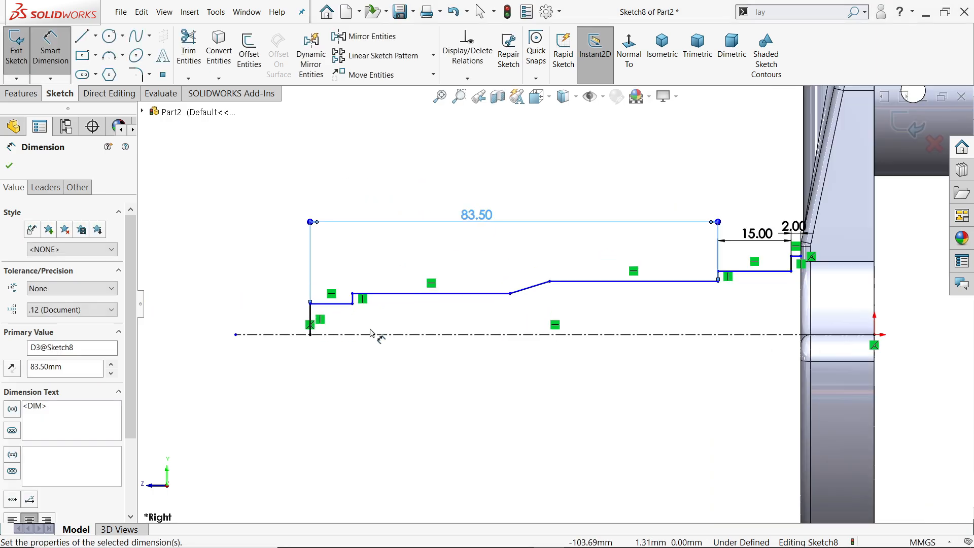
{"action": "scroll", "coordinate": [523, 303], "scroll_direction": "down", "scroll_amount": 1}
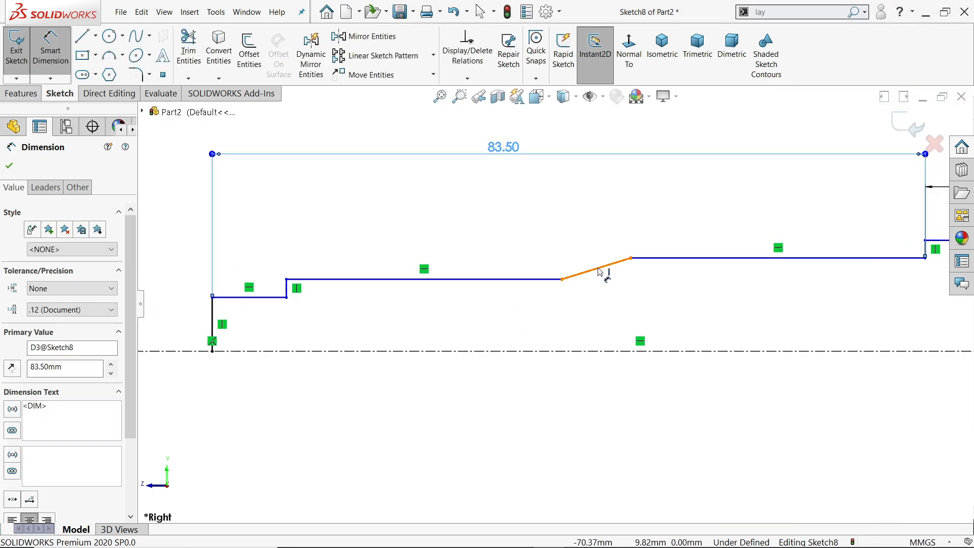
{"action": "left_click", "coordinate": [598, 268]}
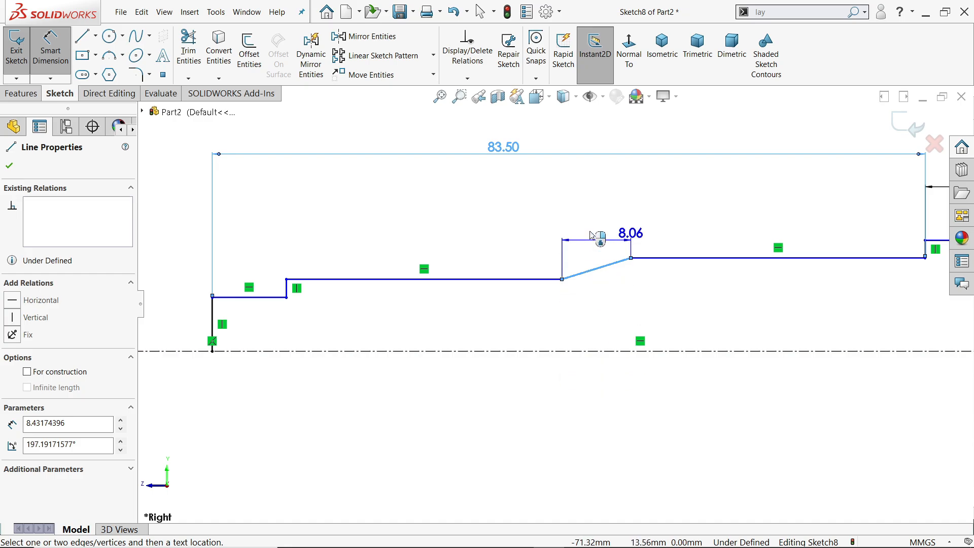
{"action": "left_click", "coordinate": [590, 218]}
{"action": "key", "text": "Return"}
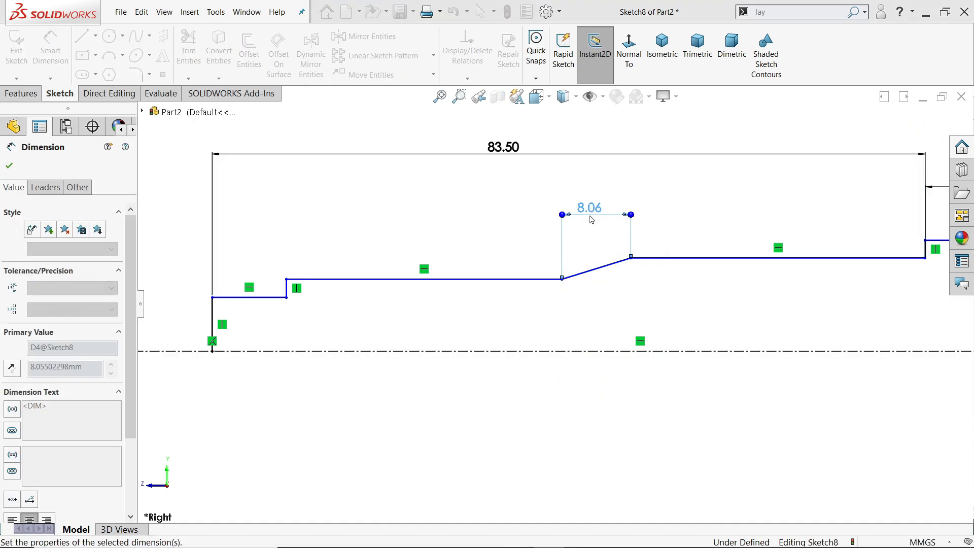
Dimension the section beside the taper's smaller end as 10 mm long and the shaft's end section as 20 mm long.
{"action": "left_click", "coordinate": [454, 280]}
{"action": "left_click", "coordinate": [449, 238]}
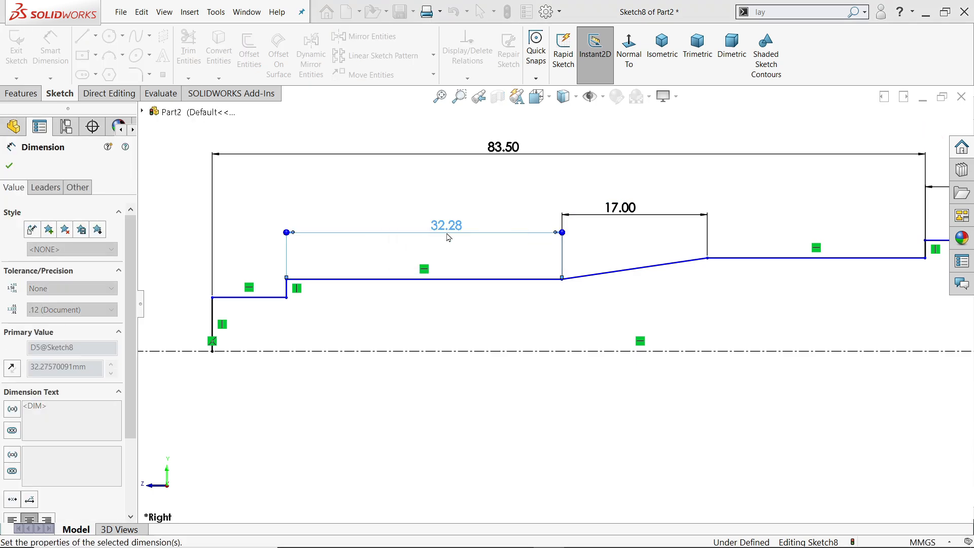
{"action": "type", "text": "10"}
{"action": "key", "text": "Return"}
{"action": "left_click", "coordinate": [392, 297]}
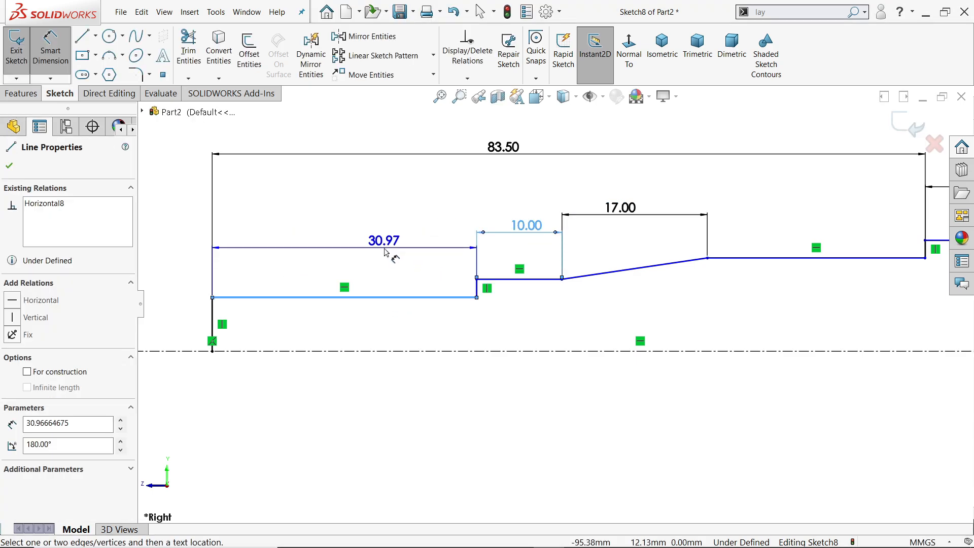
{"action": "left_click", "coordinate": [385, 252]}
{"action": "type", "text": "20"}
{"action": "key", "text": "Return"}
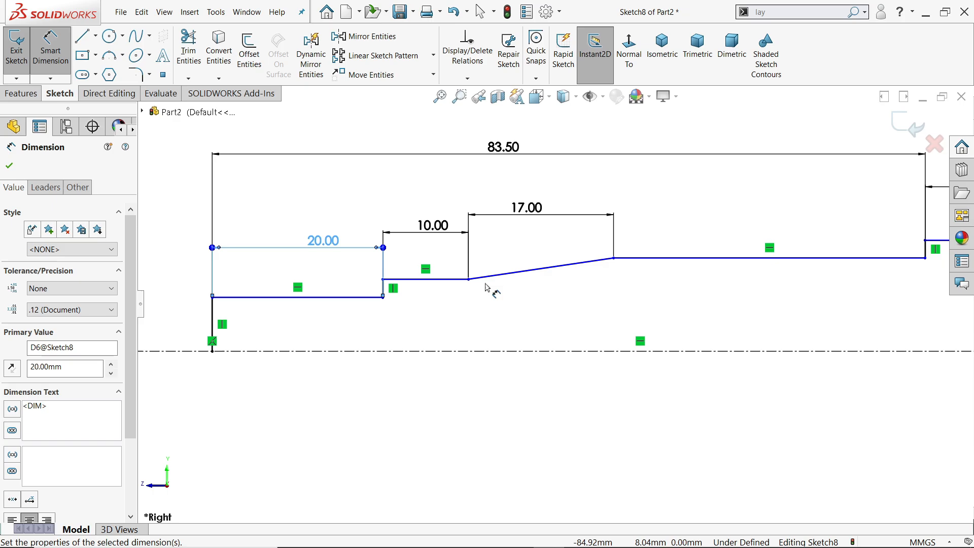
Dimension the collar's diameter across the centerline as 35 mm.
{"action": "scroll", "coordinate": [486, 287], "scroll_direction": "up", "scroll_amount": 4}
{"action": "scroll", "coordinate": [554, 333], "scroll_direction": "down", "scroll_amount": 3}
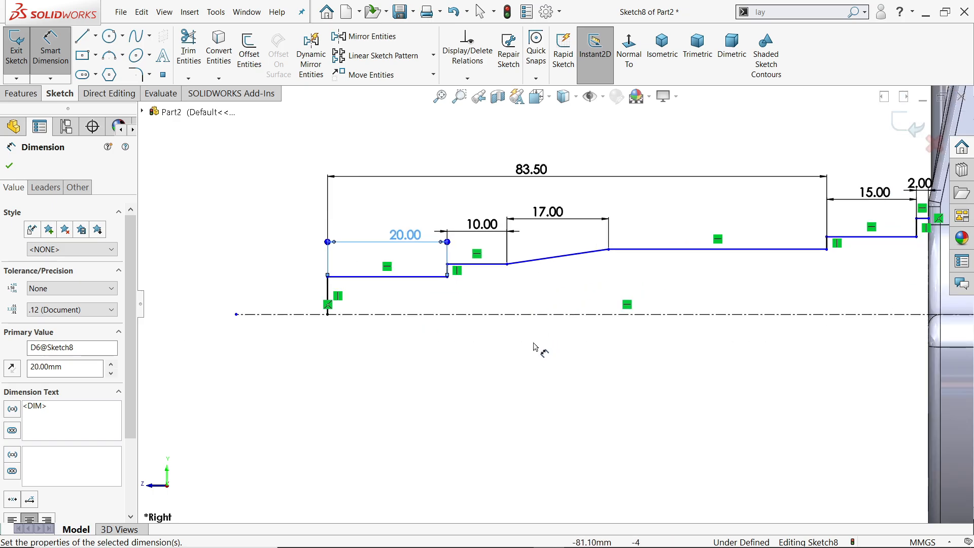
{"action": "scroll", "coordinate": [671, 293], "scroll_direction": "up", "scroll_amount": 1}
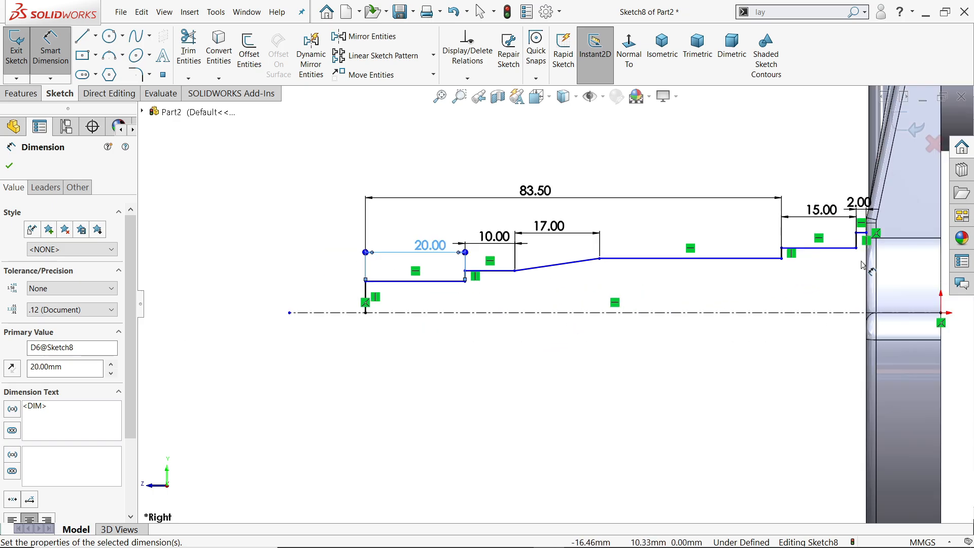
{"action": "scroll", "coordinate": [863, 264], "scroll_direction": "down", "scroll_amount": 4}
{"action": "left_click", "coordinate": [735, 217]}
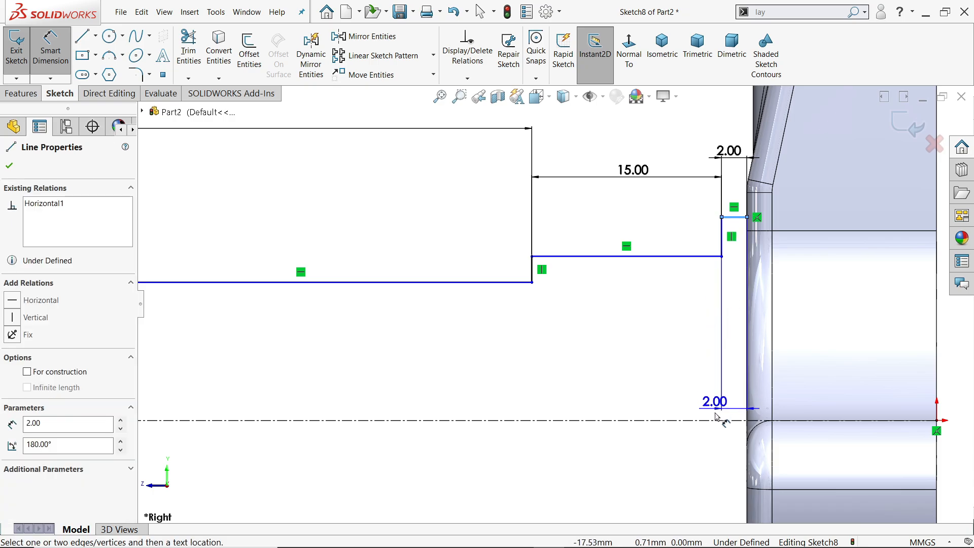
{"action": "left_click", "coordinate": [707, 420]}
{"action": "scroll", "coordinate": [686, 386], "scroll_direction": "up", "scroll_amount": 2}
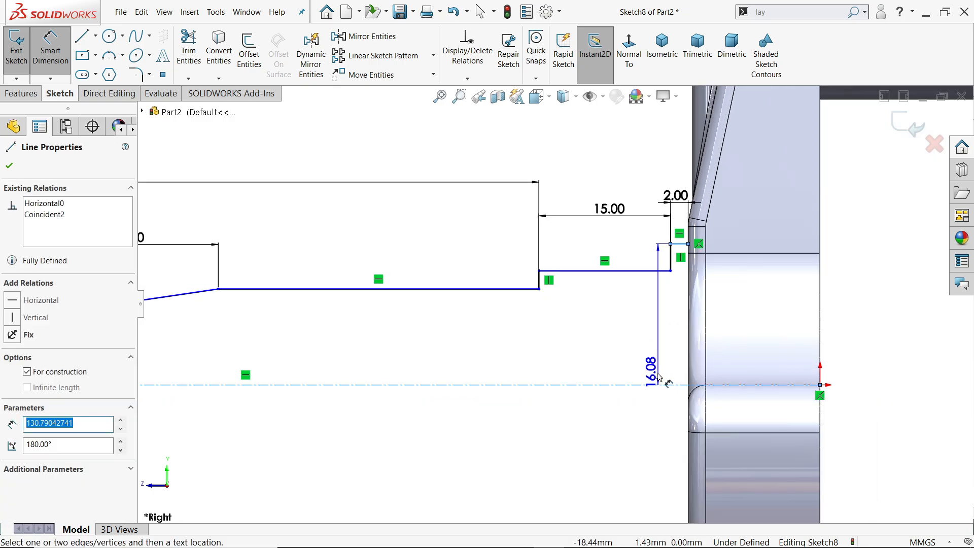
{"action": "scroll", "coordinate": [650, 408], "scroll_direction": "up", "scroll_amount": 2}
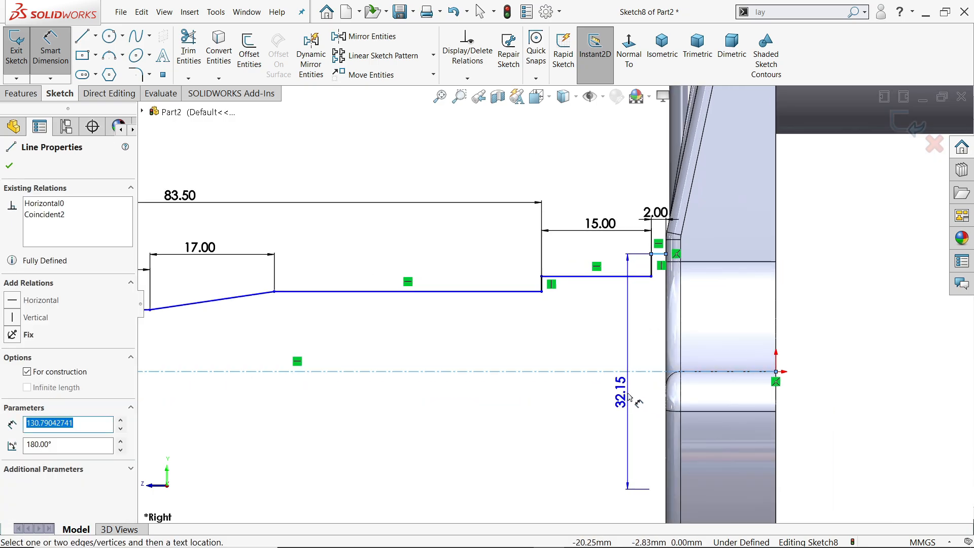
{"action": "left_click", "coordinate": [638, 401]}
{"action": "type", "text": "35"}
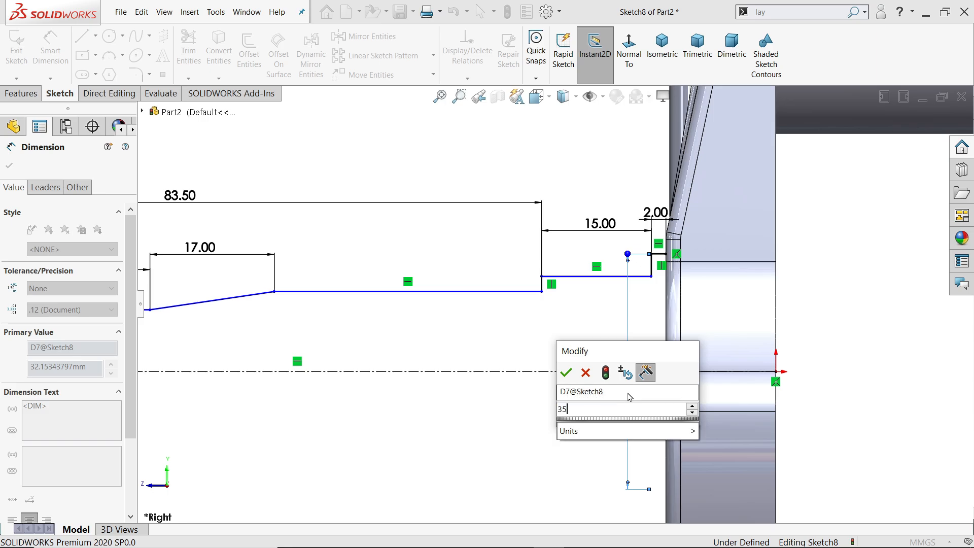
{"action": "key", "text": "Return"}
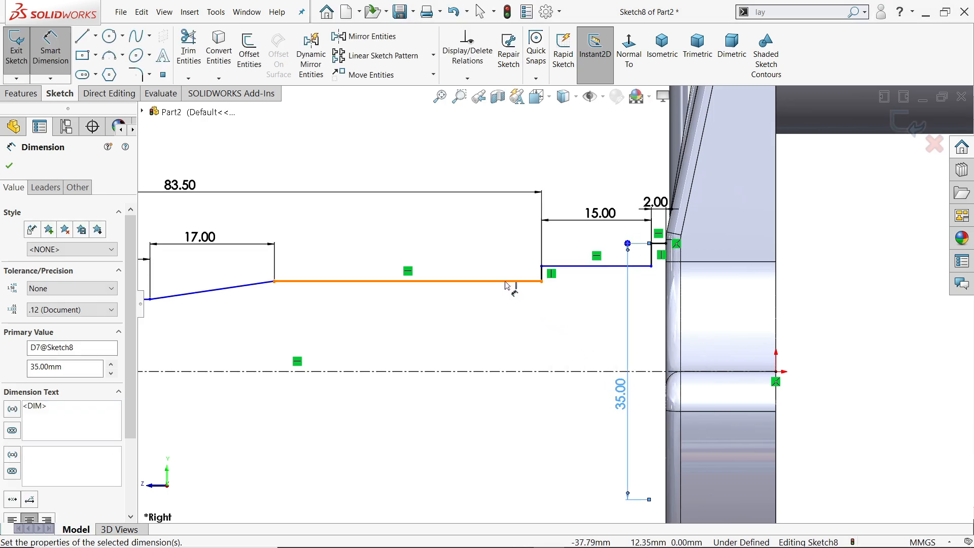
Dimension the diameter of the 15 mm long section as 30 mm and the straight section before the taper as 25 mm.
{"action": "left_click", "coordinate": [582, 267]}
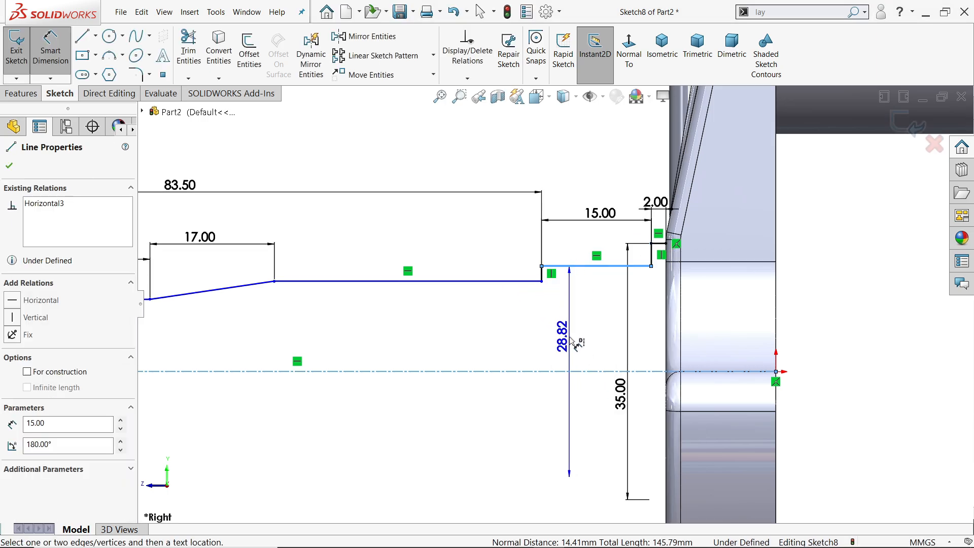
{"action": "left_click", "coordinate": [572, 340]}
{"action": "type", "text": "30"}
{"action": "key", "text": "Return"}
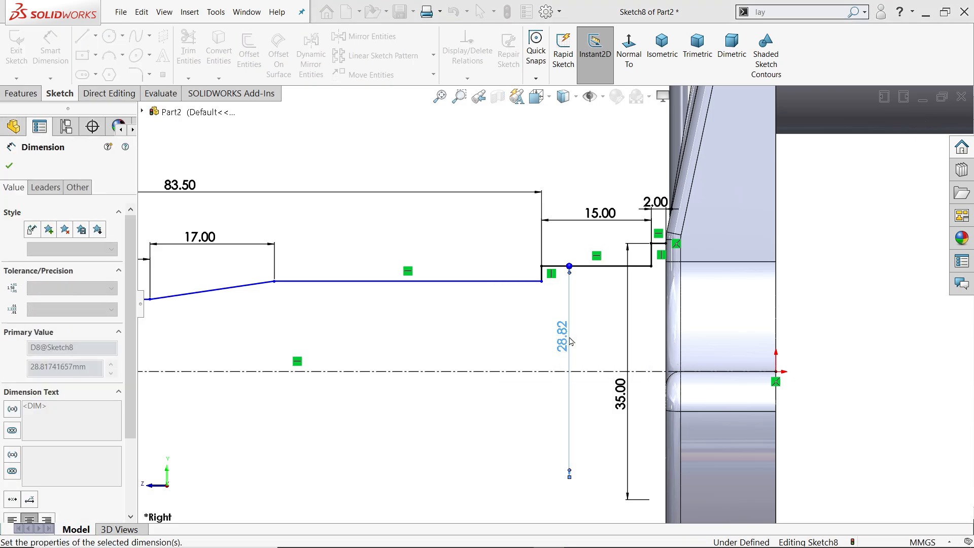
{"action": "left_click", "coordinate": [440, 276]}
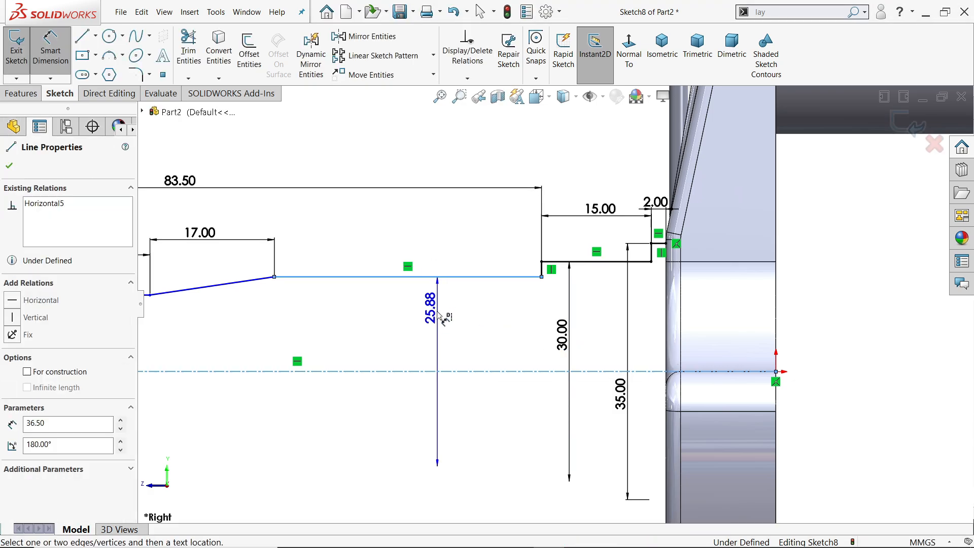
{"action": "left_click", "coordinate": [432, 337]}
{"action": "type", "text": "25"}
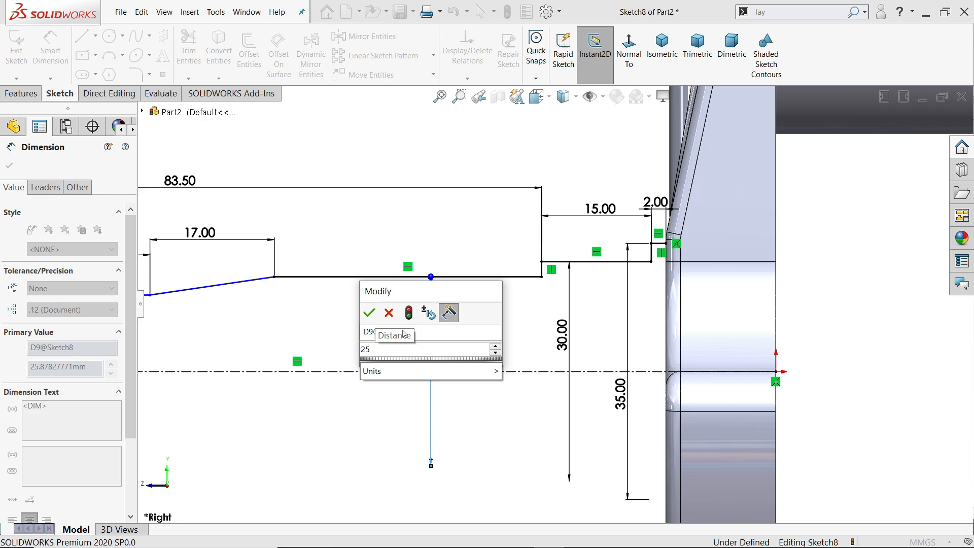
{"action": "key", "text": "Return"}
{"action": "key", "text": "f"}
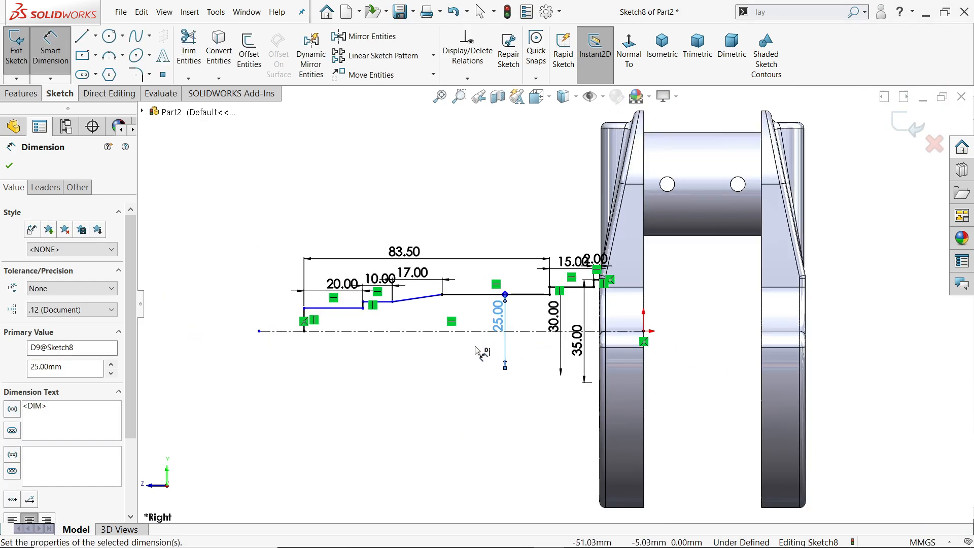
Dimension the diameter of the 10 mm long section as 17 mm and the 20 mm long end section as 15 mm.
{"action": "scroll", "coordinate": [386, 332], "scroll_direction": "down", "scroll_amount": 4}
{"action": "left_click", "coordinate": [418, 272]}
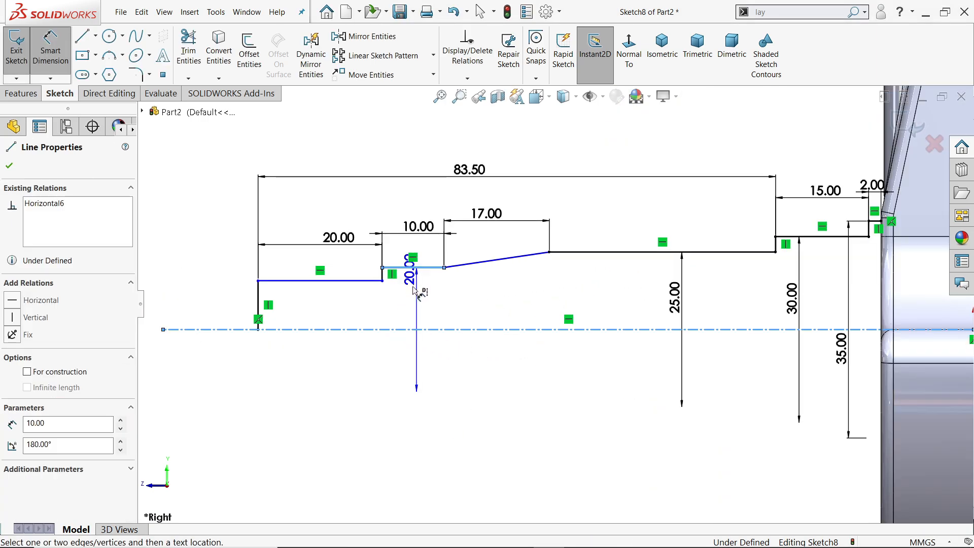
{"action": "left_click", "coordinate": [417, 308]}
{"action": "type", "text": "17"}
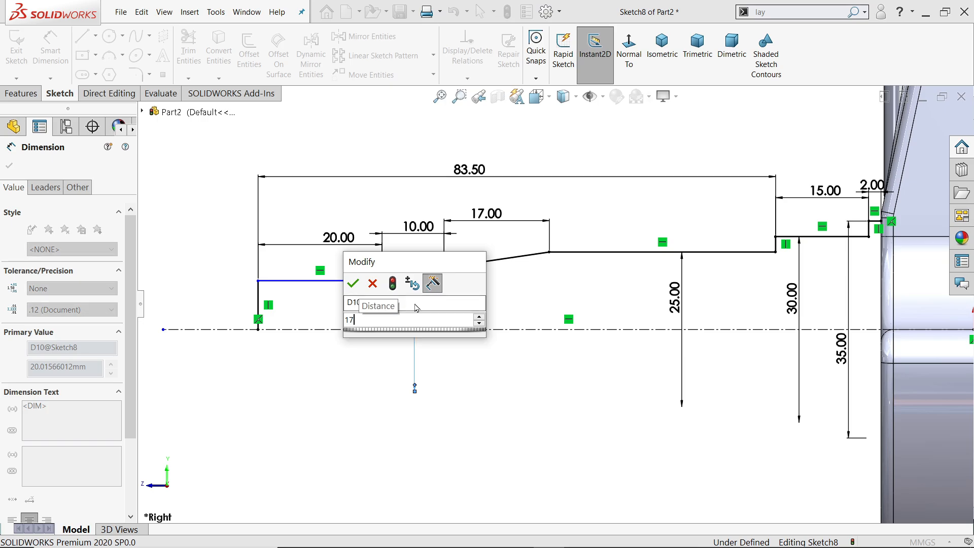
{"action": "key", "text": "Return"}
{"action": "left_click", "coordinate": [336, 280]}
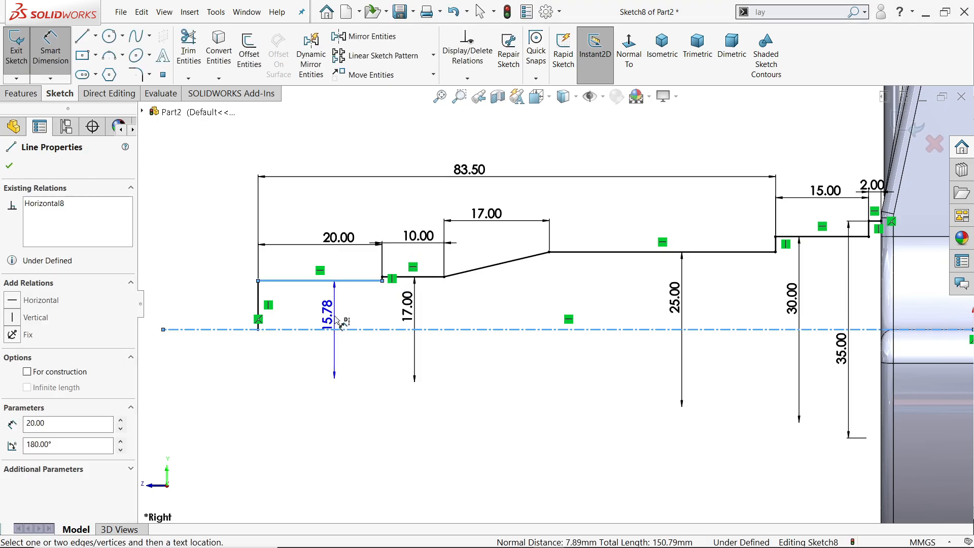
{"action": "left_click", "coordinate": [335, 319]}
{"action": "type", "text": "15"}
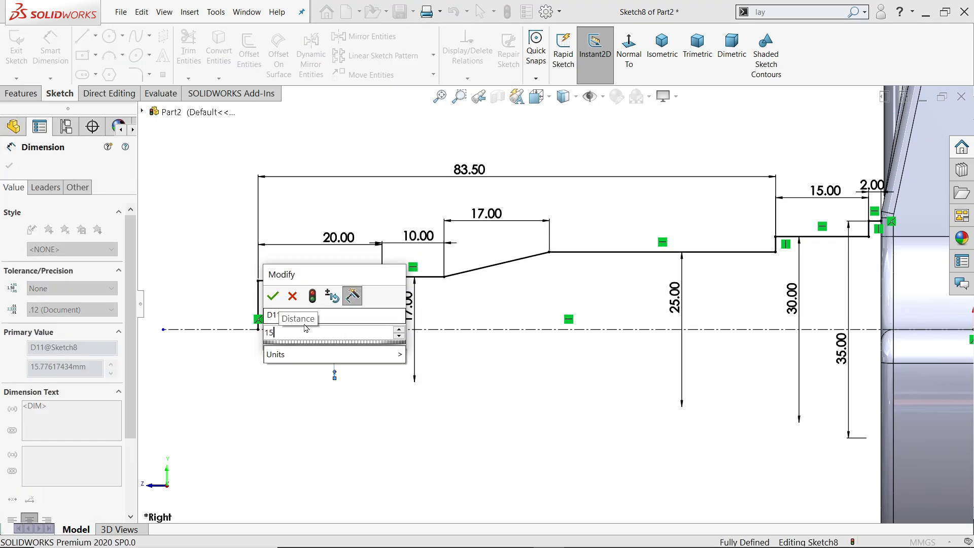
{"action": "left_click", "coordinate": [274, 296]}
Draw a vertical line from the collar's end point at the web down to the centerline.
{"action": "scroll", "coordinate": [893, 262], "scroll_direction": "down", "scroll_amount": 1}
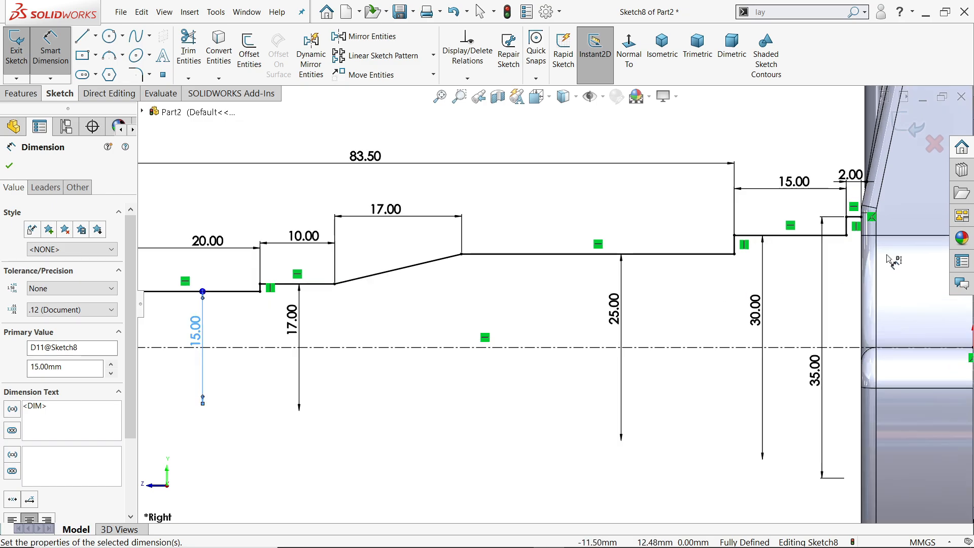
{"action": "left_click", "coordinate": [81, 38]}
{"action": "scroll", "coordinate": [872, 218], "scroll_direction": "down", "scroll_amount": 3}
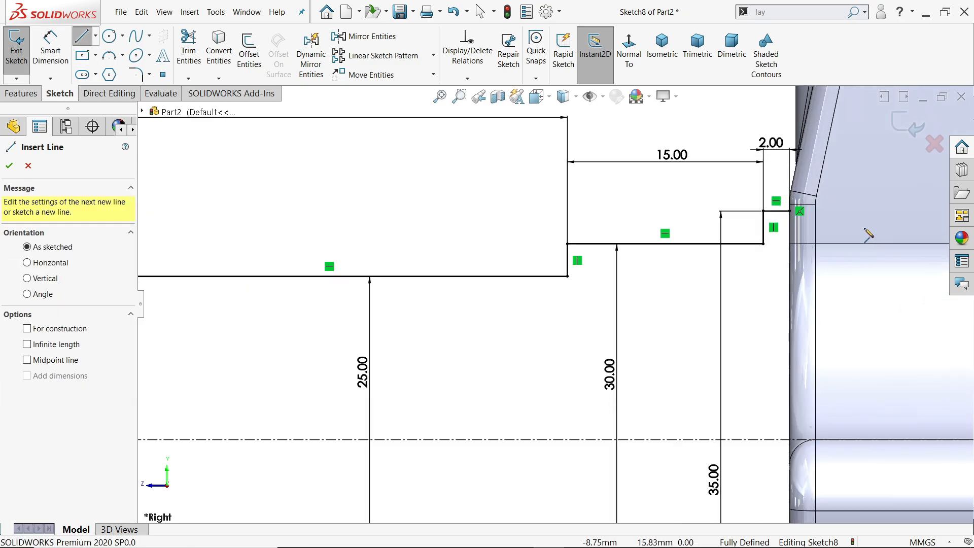
{"action": "left_click", "coordinate": [792, 211]}
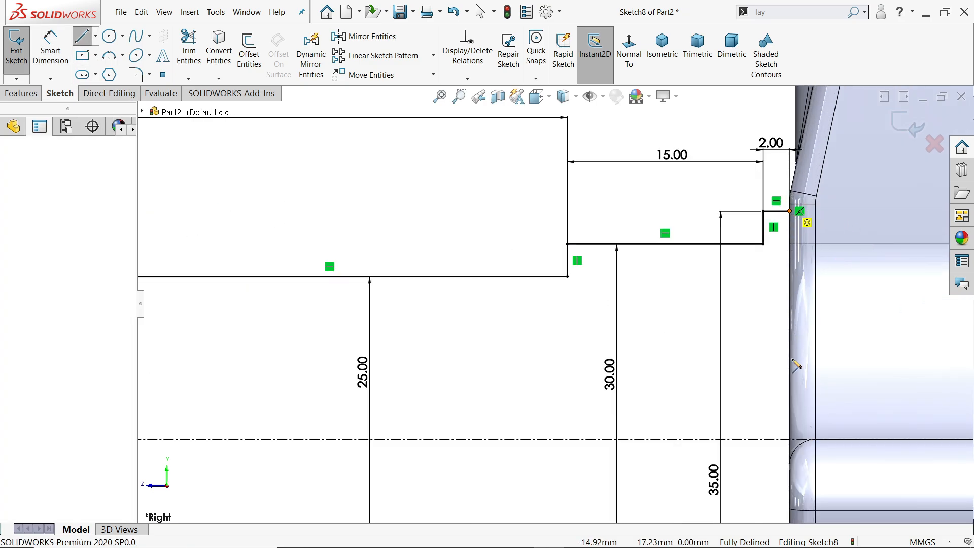
{"action": "left_click", "coordinate": [789, 440]}
{"action": "right_click", "coordinate": [756, 374]}
{"action": "left_click", "coordinate": [769, 381]}
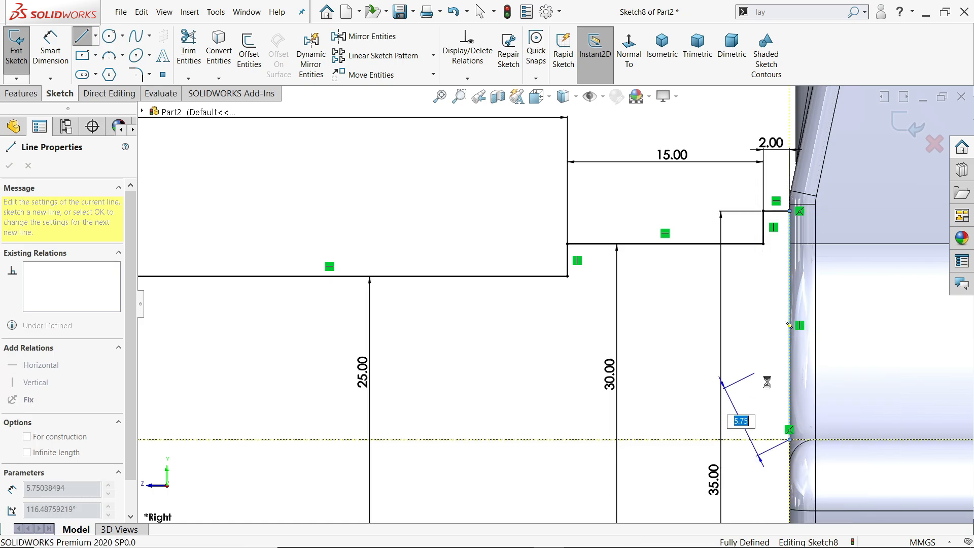
Revolve the stepped shaft profile 360 degrees about the centerline, closing the sketch automatically and merging the result with the web.
{"action": "scroll", "coordinate": [705, 375], "scroll_direction": "up", "scroll_amount": 6}
{"action": "scroll", "coordinate": [624, 350], "scroll_direction": "up", "scroll_amount": 2}
{"action": "scroll", "coordinate": [416, 320], "scroll_direction": "down", "scroll_amount": 4}
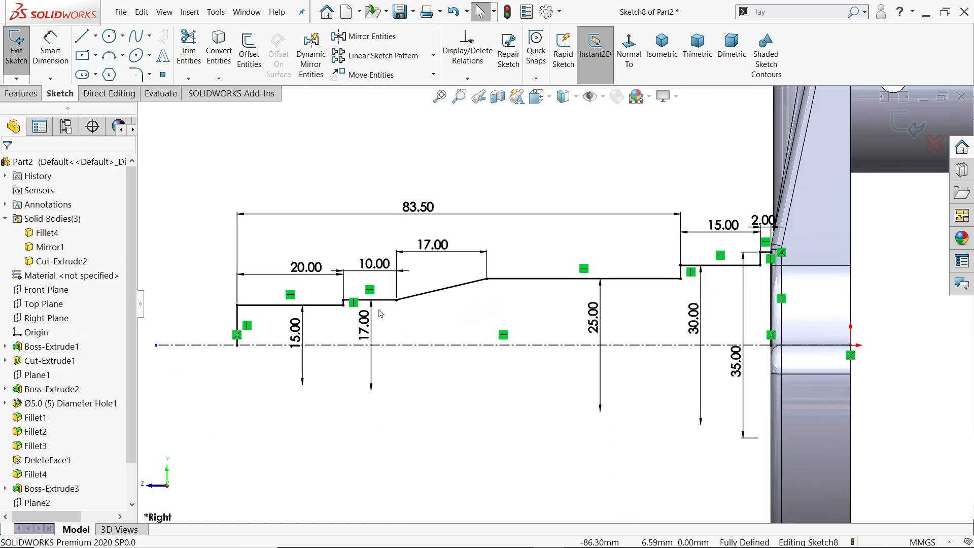
{"action": "left_click", "coordinate": [20, 94]}
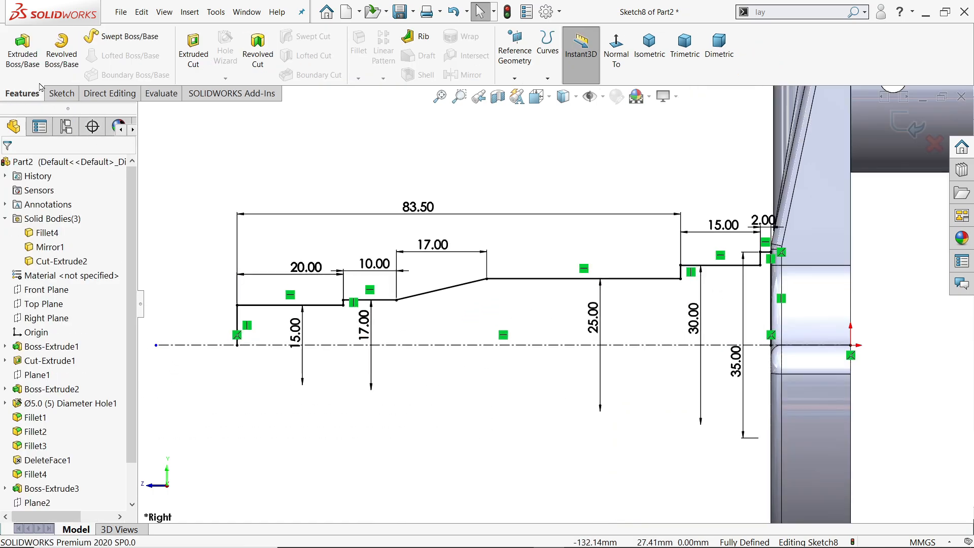
{"action": "left_click", "coordinate": [62, 64]}
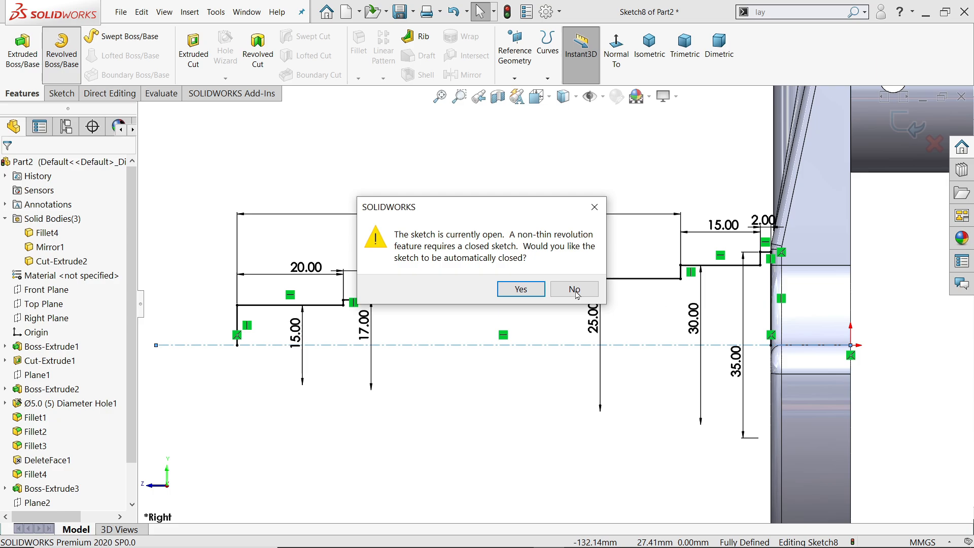
{"action": "left_click", "coordinate": [520, 289]}
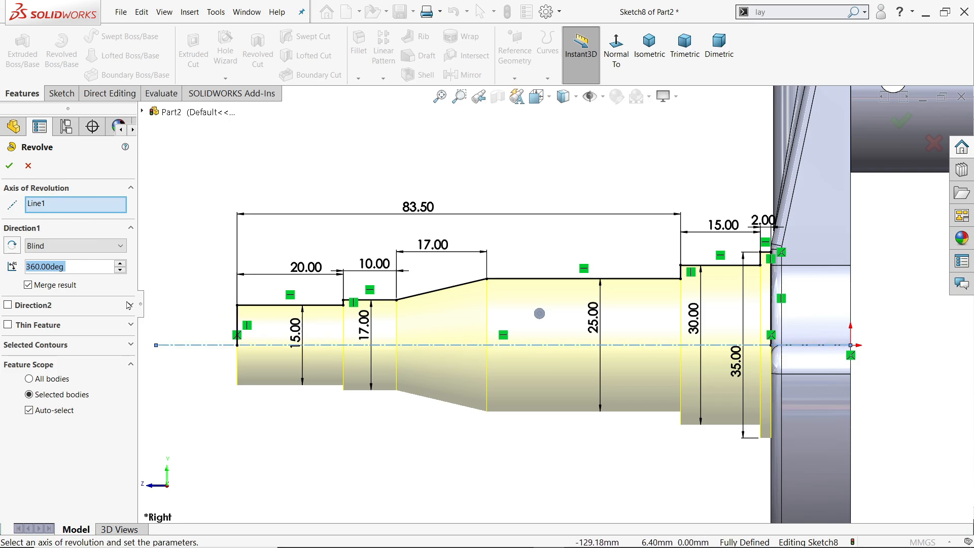
{"action": "left_click", "coordinate": [43, 249]}
{"action": "left_click", "coordinate": [51, 265]}
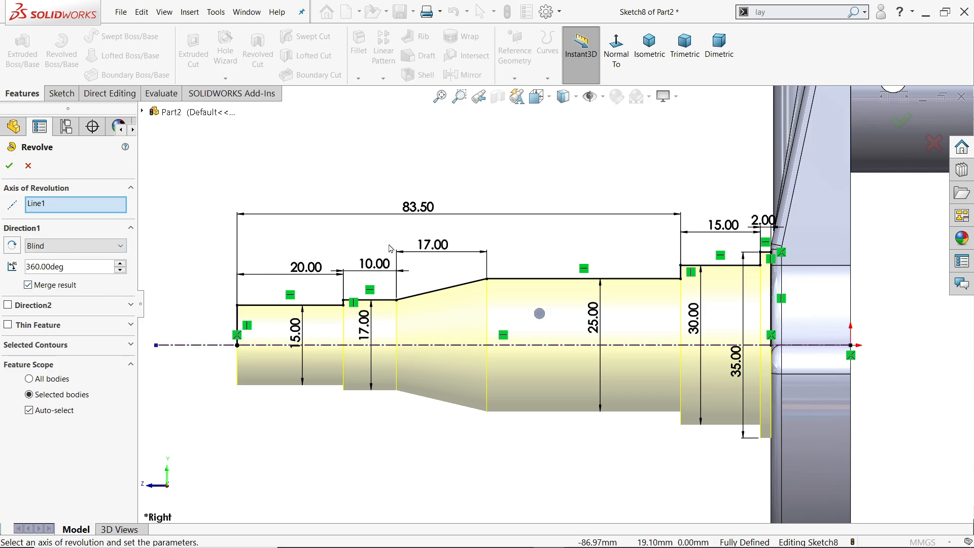
{"action": "scroll", "coordinate": [388, 244], "scroll_direction": "up", "scroll_amount": 4}
{"action": "scroll", "coordinate": [708, 315], "scroll_direction": "down", "scroll_amount": 2}
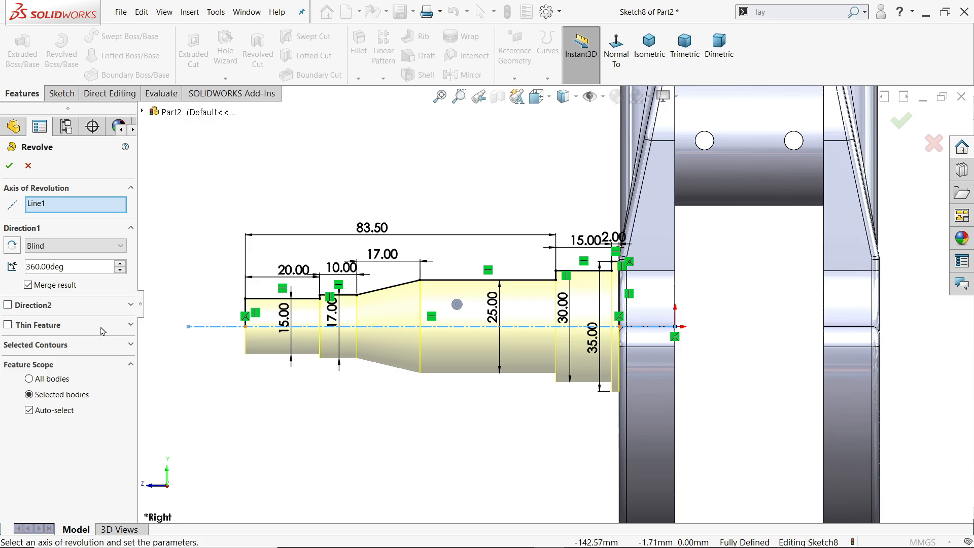
{"action": "left_click", "coordinate": [9, 167]}
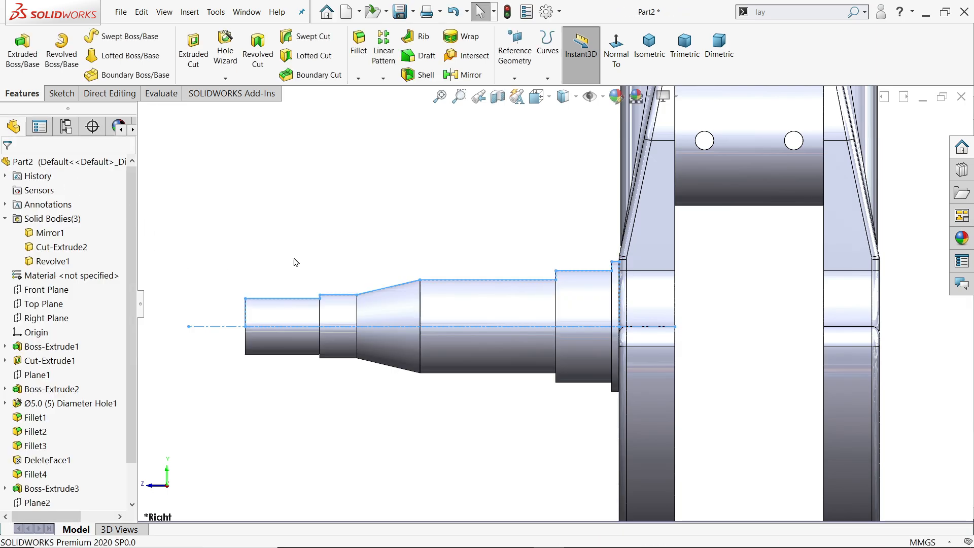
{"action": "left_click", "coordinate": [428, 197]}
{"action": "mouse_move", "coordinate": [480, 242]}
{"action": "middle_mouse_down"}
{"action": "mouse_move", "coordinate": [522, 259]}
{"action": "mouse_move", "coordinate": [472, 248]}
{"action": "middle_mouse_up"}
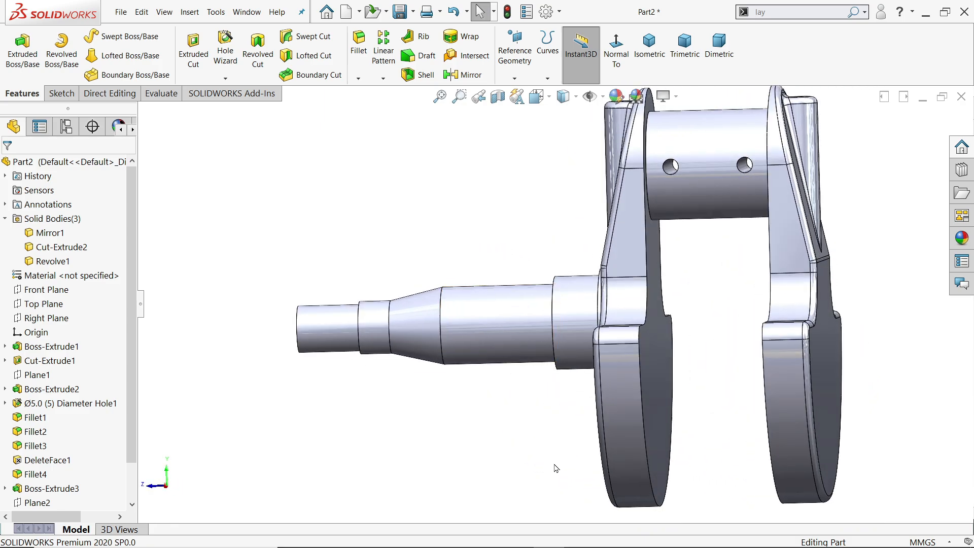
Switch to the Crankshaft Exercise 158 drawing in Photos and examine the shaft section lengths in the side view.
{"action": "key", "text": "alt+Tab"}
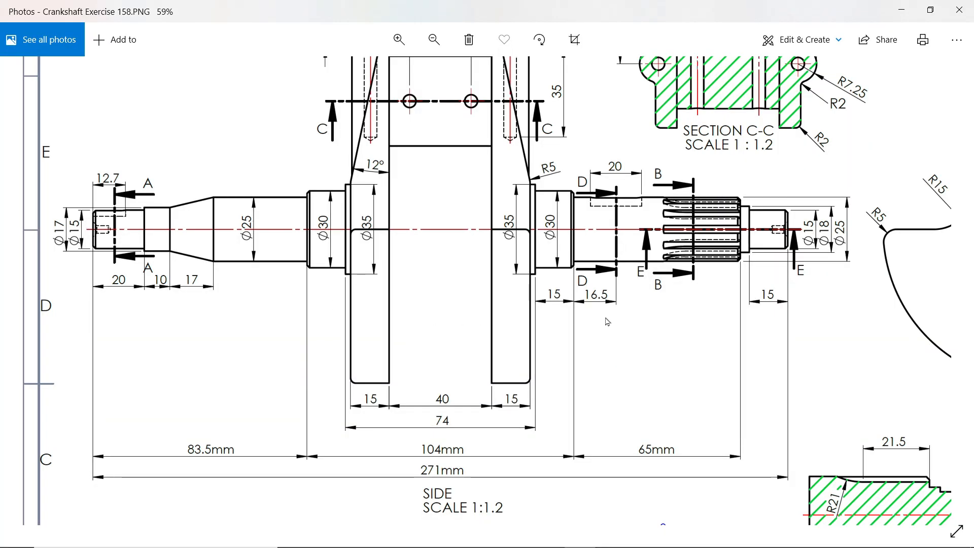
{"action": "left_click_drag", "start_coordinate": [607, 321], "coordinate": [572, 328]}
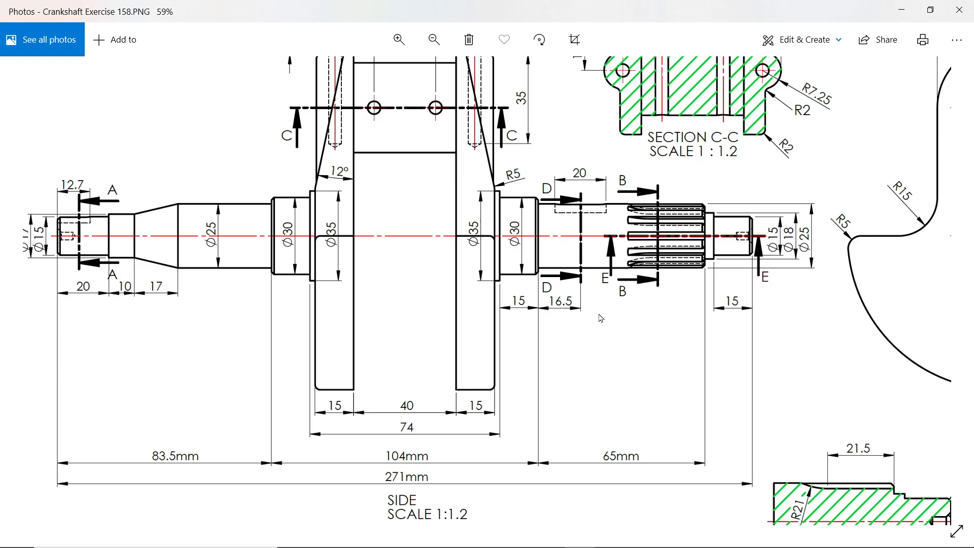
{"action": "left_click_drag", "start_coordinate": [609, 318], "coordinate": [612, 297]}
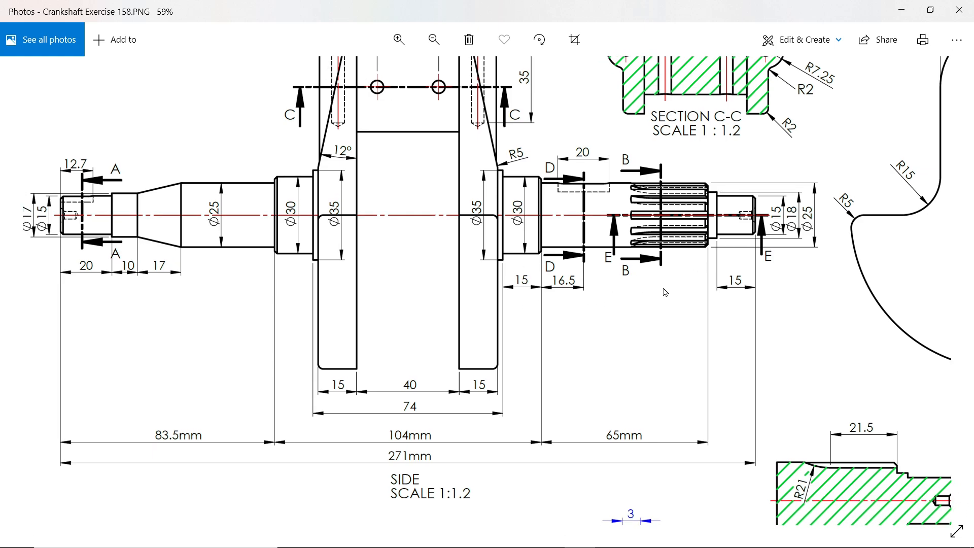
Open Calculator and add up the shaft section lengths from the drawing: 83.5 + 104 + 65 + 15.
{"action": "key", "text": "XF86Calculator"}
{"action": "left_click_drag", "start_coordinate": [731, 80], "coordinate": [536, 51]}
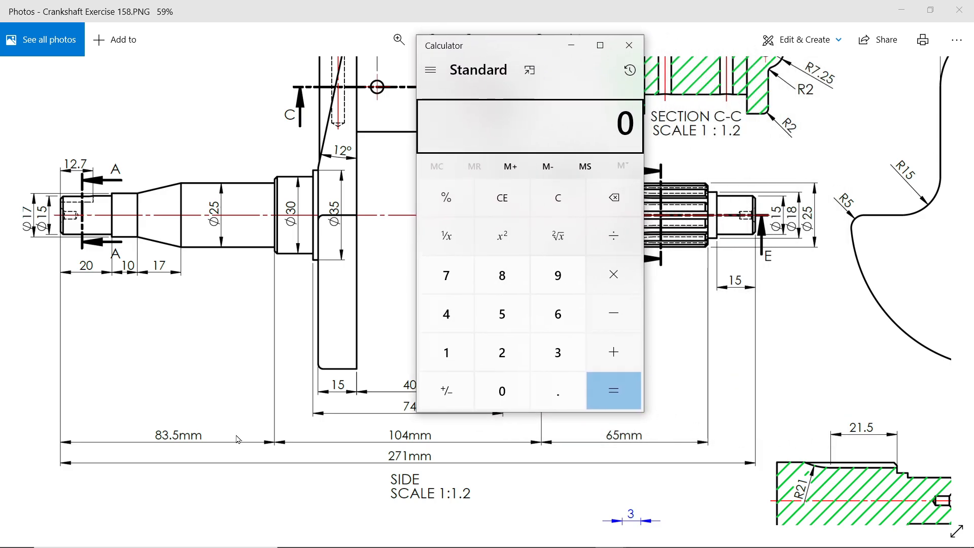
{"action": "left_click", "coordinate": [502, 275]}
{"action": "left_click", "coordinate": [558, 352]}
{"action": "left_click", "coordinate": [558, 390]}
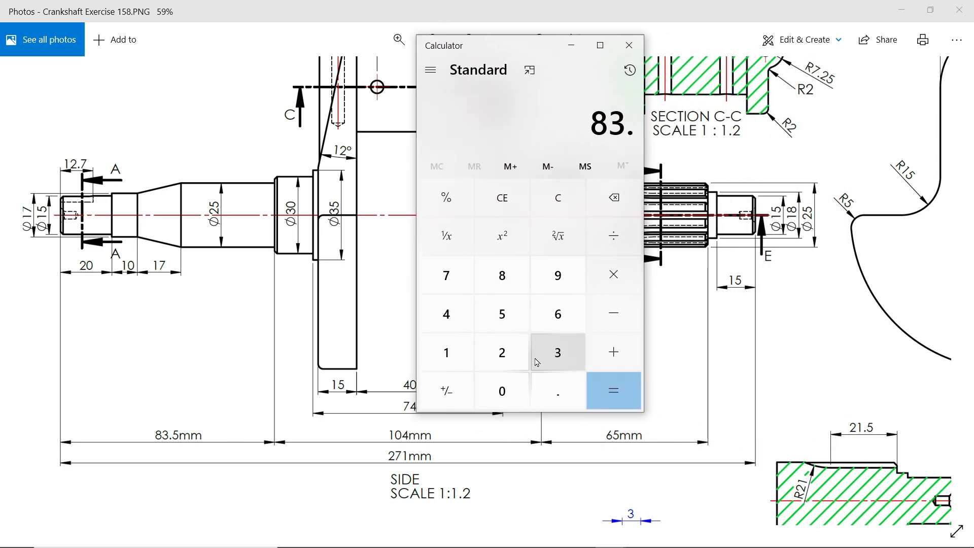
{"action": "left_click", "coordinate": [502, 314]}
{"action": "left_click", "coordinate": [609, 366]}
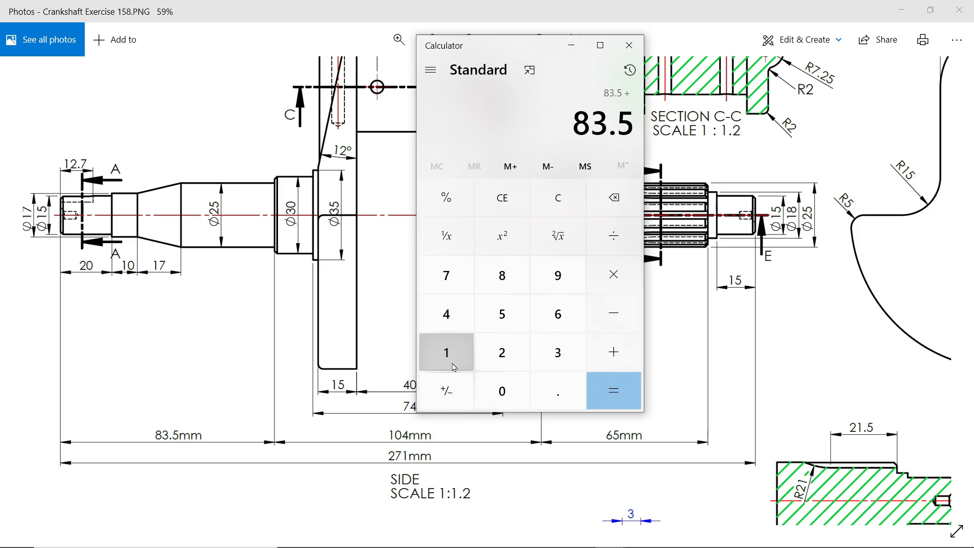
{"action": "left_click", "coordinate": [446, 352]}
{"action": "left_click", "coordinate": [502, 390]}
{"action": "left_click", "coordinate": [456, 327]}
{"action": "left_click", "coordinate": [613, 367]}
{"action": "left_click", "coordinate": [557, 318]}
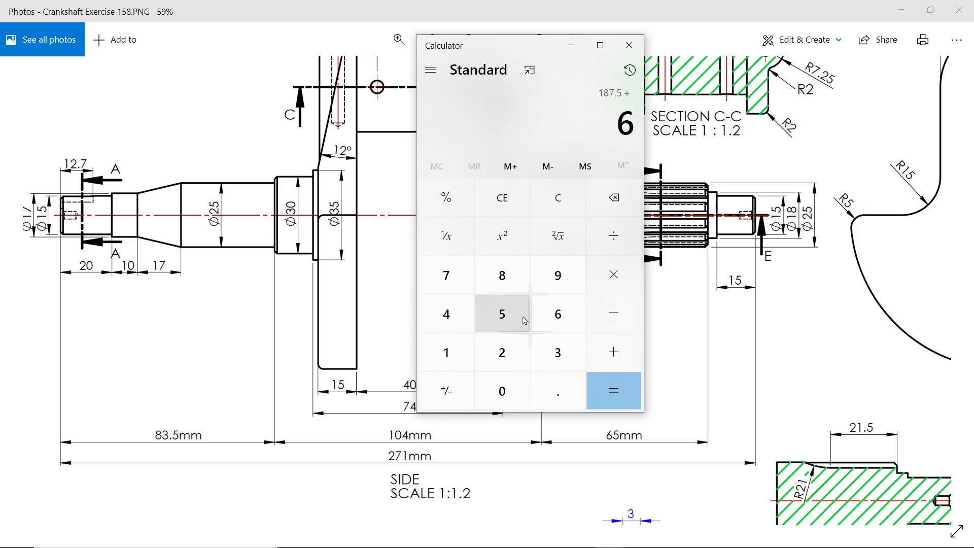
{"action": "left_click", "coordinate": [503, 319]}
{"action": "left_click", "coordinate": [624, 366]}
{"action": "left_click", "coordinate": [446, 353]}
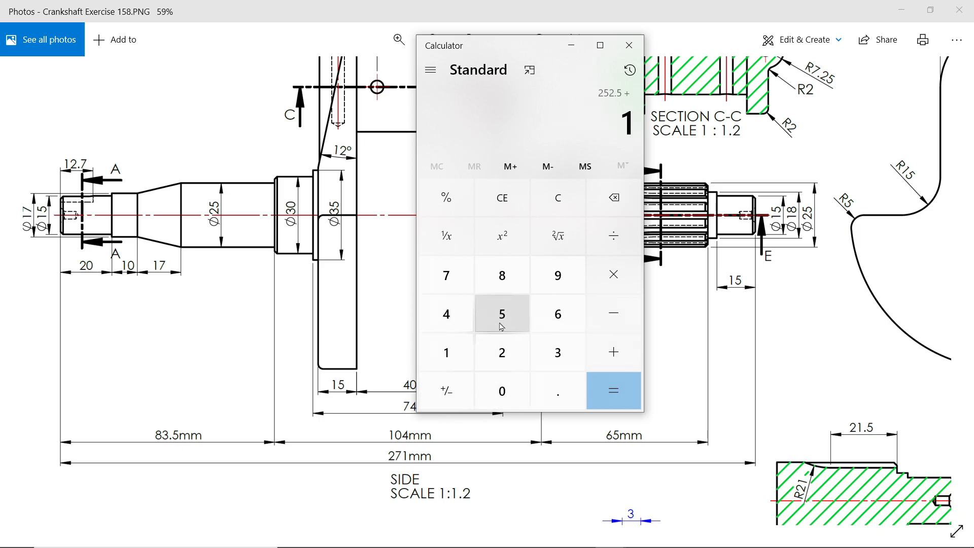
{"action": "left_click", "coordinate": [502, 314]}
Subtract the 271 mm overall length from the sum to find the unlabelled section's length, and close Calculator.
{"action": "left_click", "coordinate": [619, 393]}
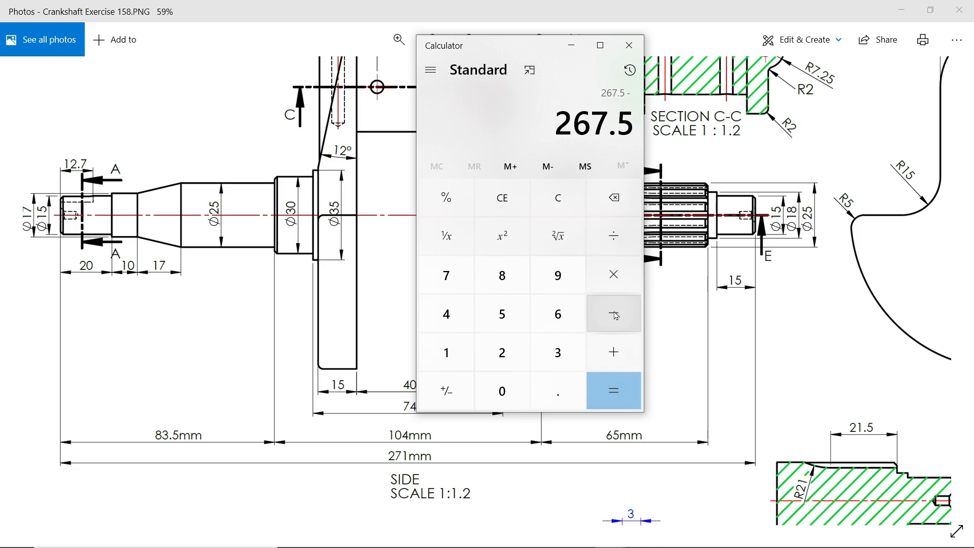
{"action": "left_click", "coordinate": [502, 352]}
{"action": "left_click", "coordinate": [447, 275]}
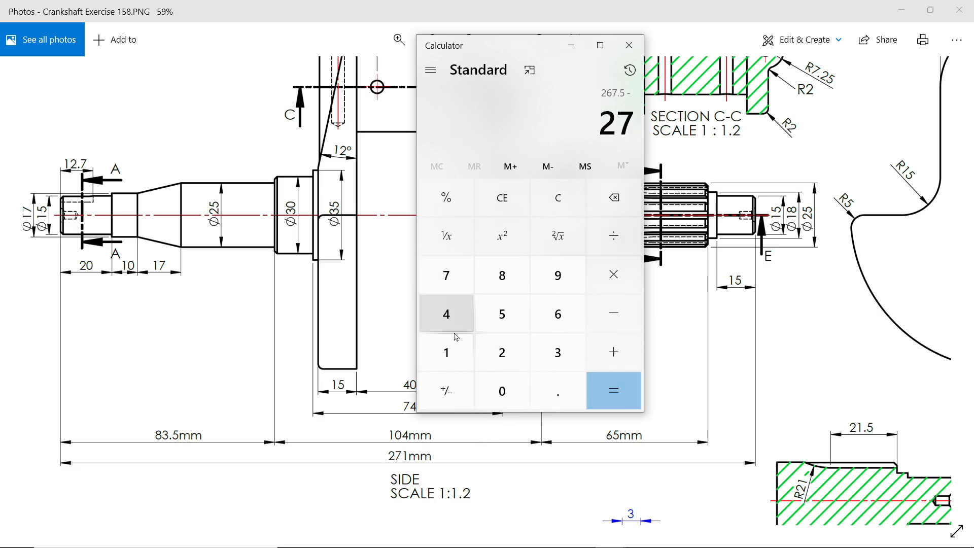
{"action": "left_click", "coordinate": [447, 353]}
{"action": "left_click", "coordinate": [614, 391]}
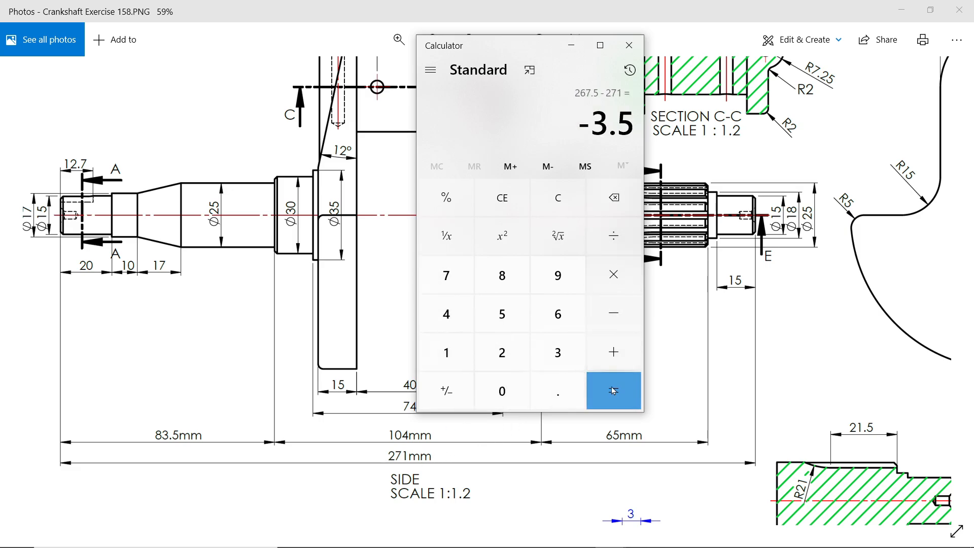
{"action": "left_click", "coordinate": [630, 45]}
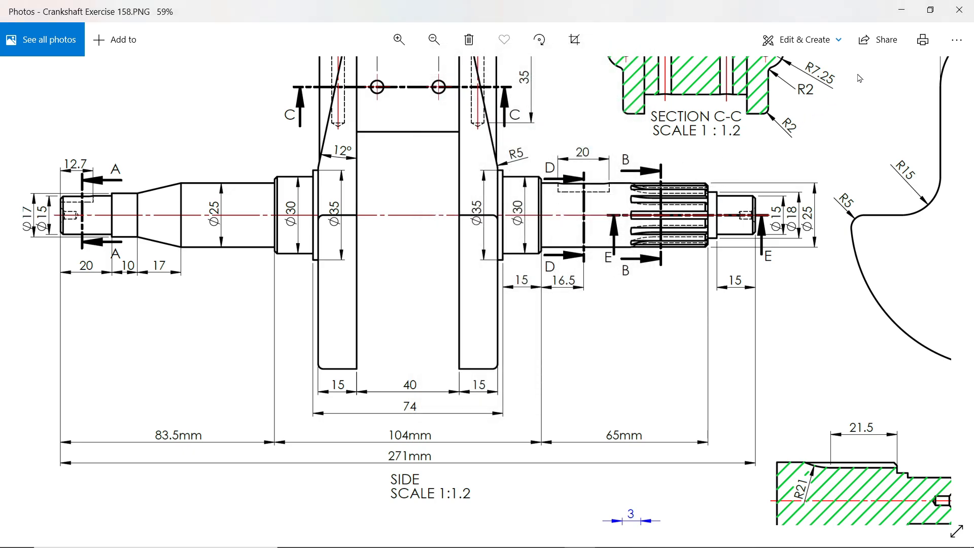
Return to SOLIDWORKS, start a sketch on the Right Plane and draw a horizontal centerline from the origin to well past the opposite web.
{"action": "left_click", "coordinate": [903, 10]}
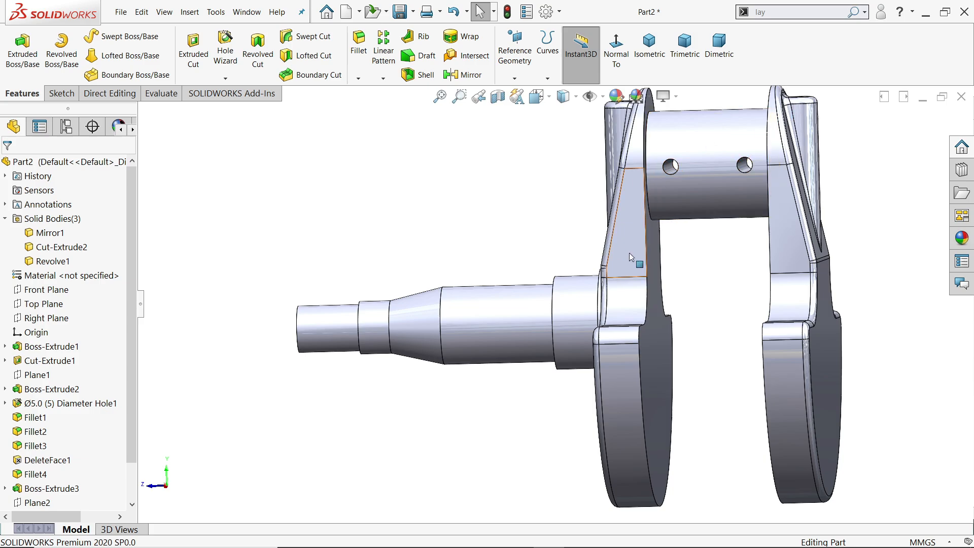
{"action": "left_click", "coordinate": [46, 318]}
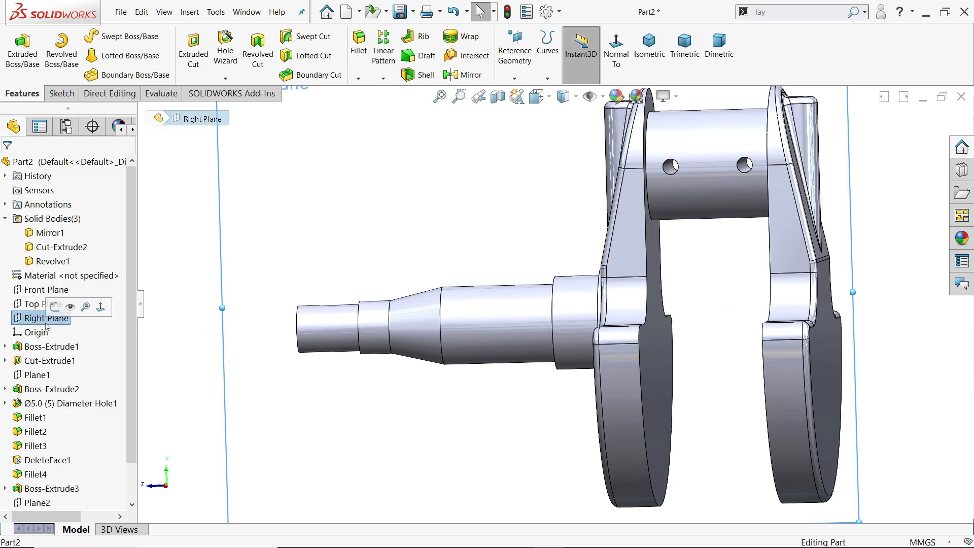
{"action": "left_click", "coordinate": [54, 306]}
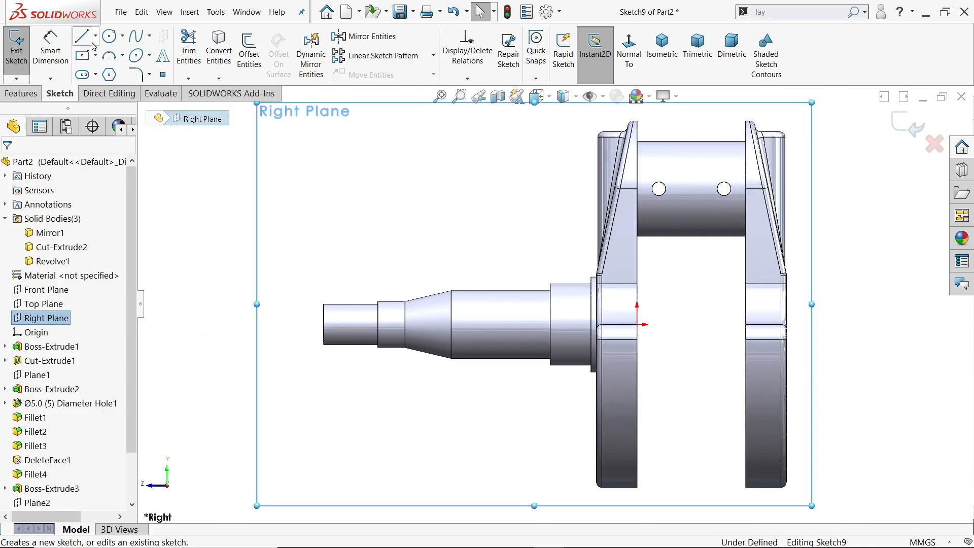
{"action": "left_click", "coordinate": [95, 36]}
{"action": "left_click", "coordinate": [107, 67]}
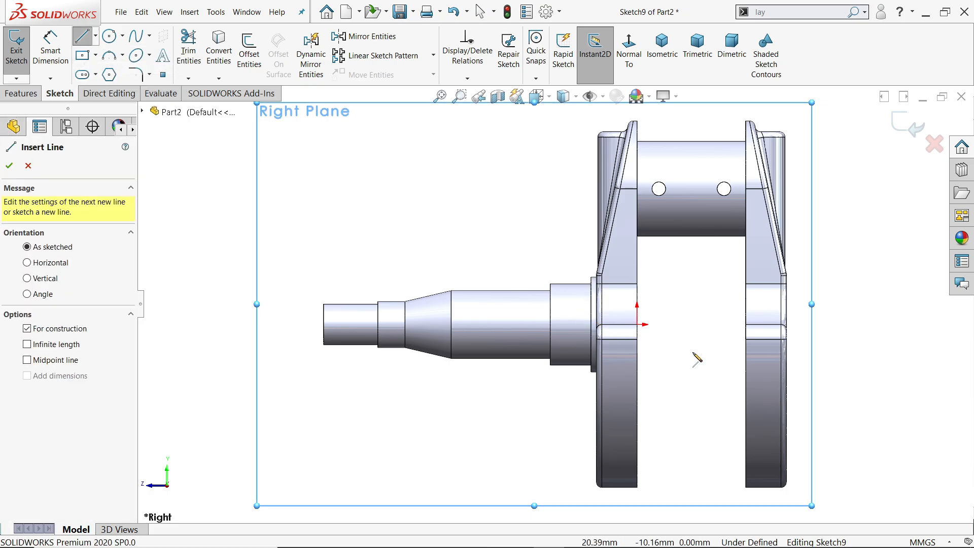
{"action": "left_click", "coordinate": [638, 325]}
{"action": "scroll", "coordinate": [652, 333], "scroll_direction": "down", "scroll_amount": 3}
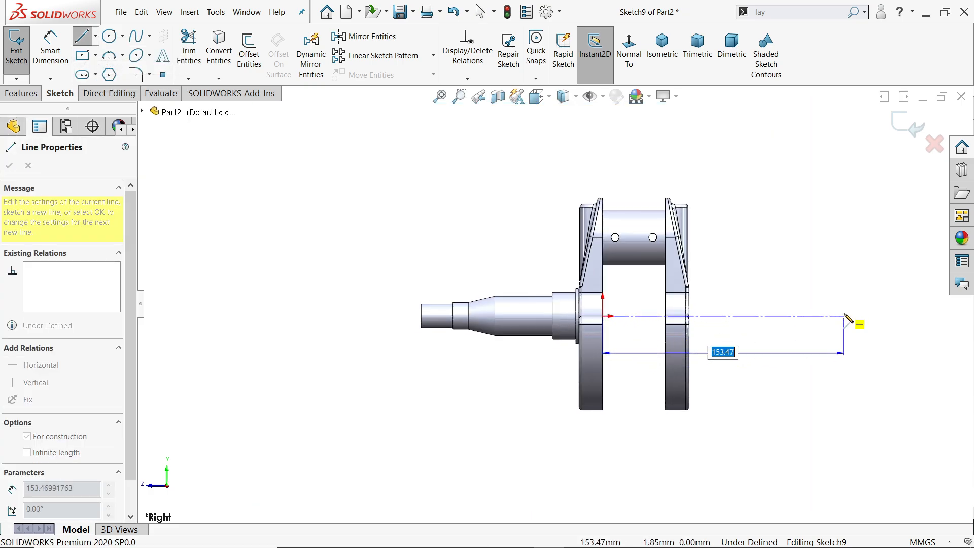
{"action": "left_click", "coordinate": [874, 317]}
{"action": "right_click", "coordinate": [897, 297]}
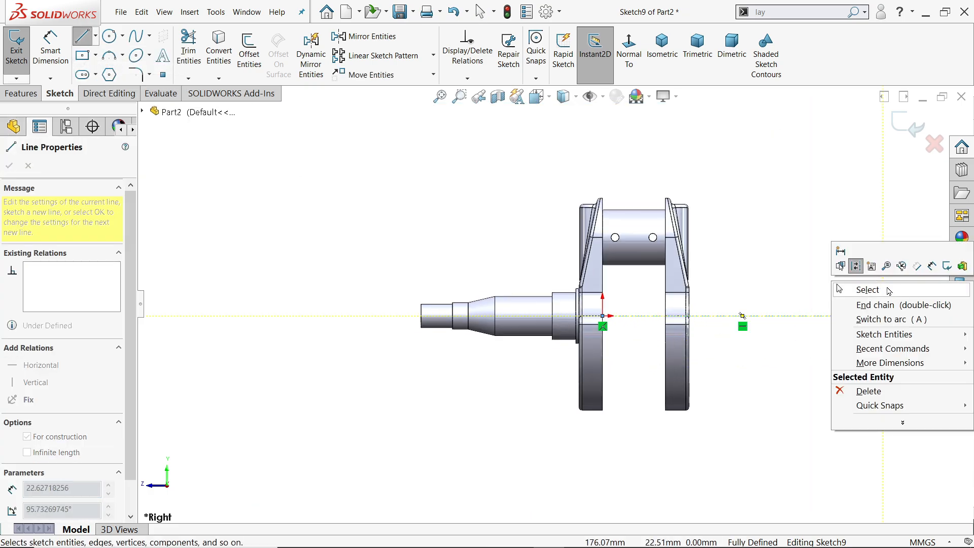
{"action": "left_click", "coordinate": [888, 290]}
{"action": "scroll", "coordinate": [831, 303], "scroll_direction": "down", "scroll_amount": 4}
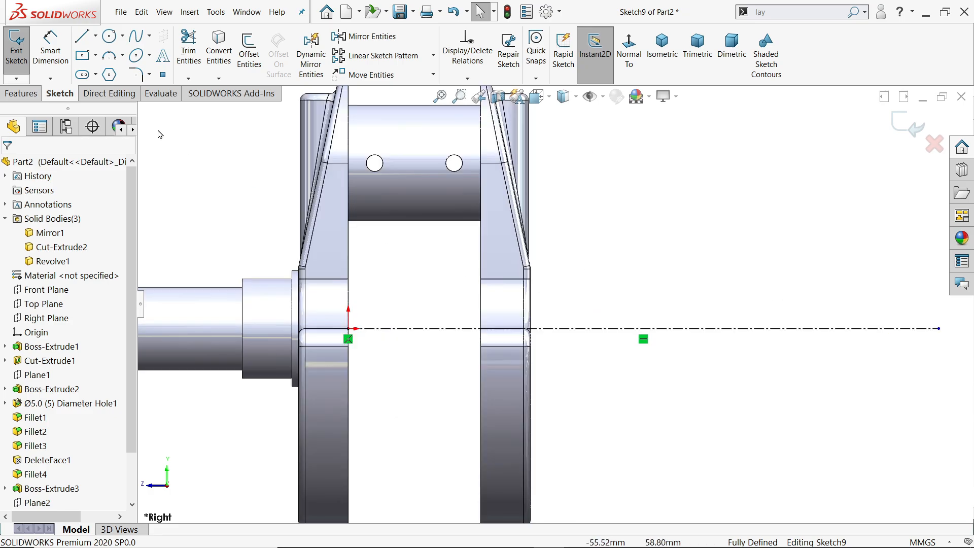
Start the stepped shaft profile at the opposite web's outer edge with horizontal sections about 2.4 mm and 18.4 mm long, each followed by a downward step.
{"action": "key", "text": "l"}
{"action": "scroll", "coordinate": [538, 299], "scroll_direction": "down", "scroll_amount": 4}
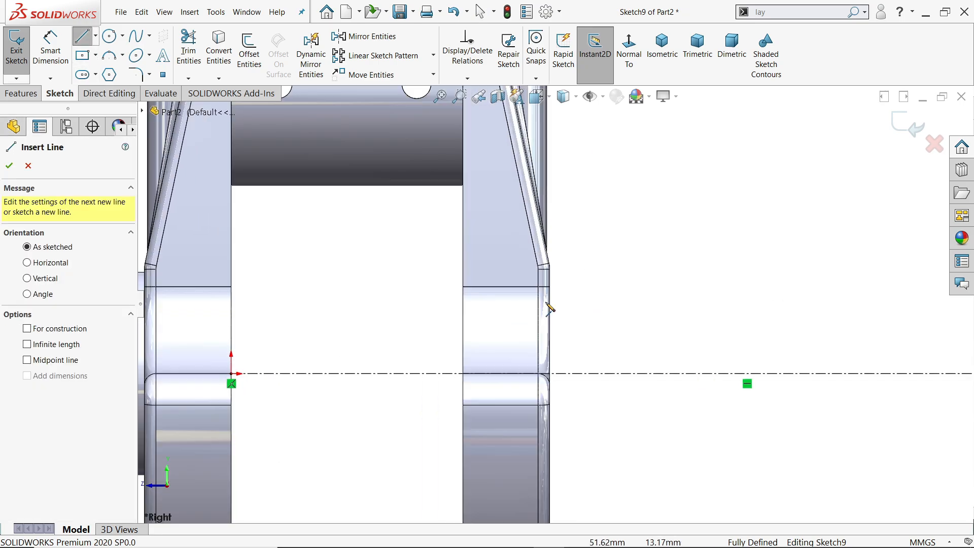
{"action": "left_click", "coordinate": [547, 264]}
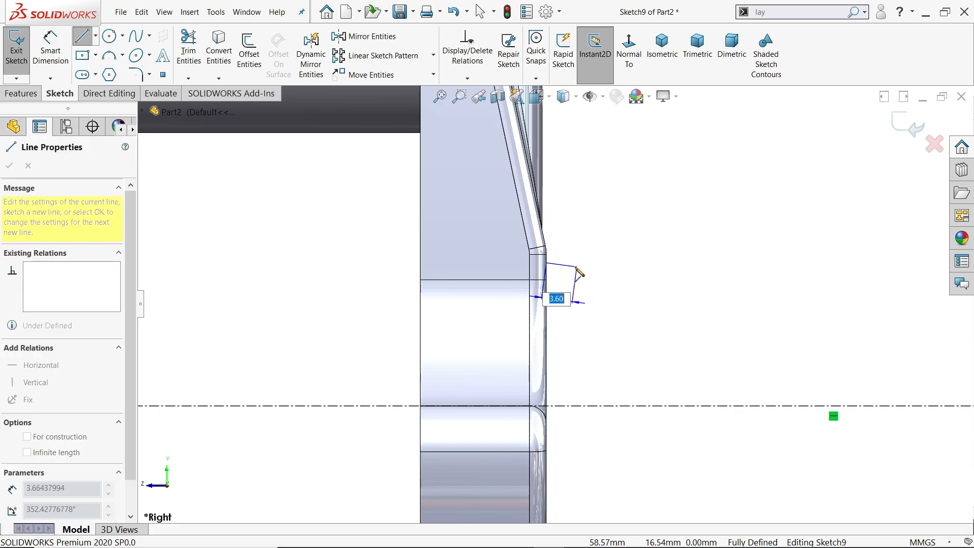
{"action": "left_click", "coordinate": [567, 263]}
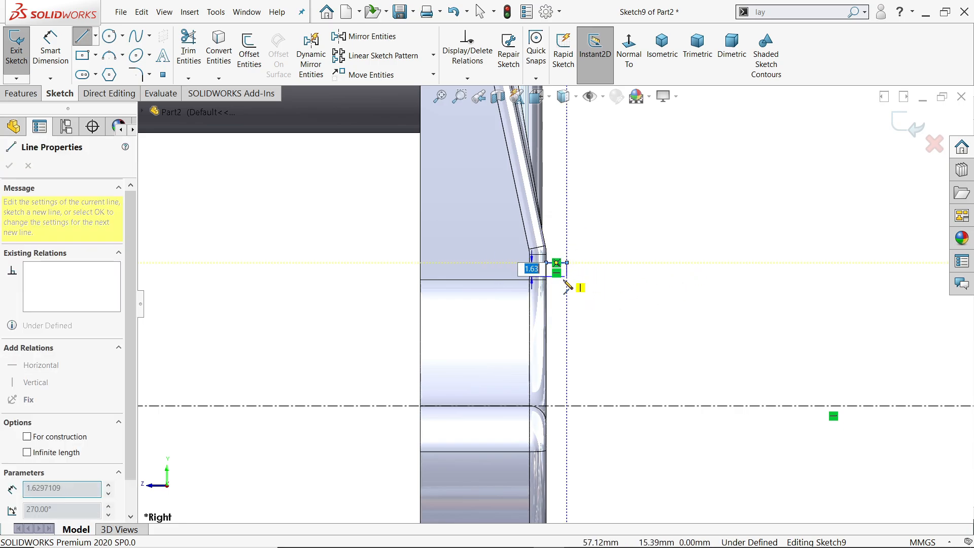
{"action": "left_click", "coordinate": [567, 278]}
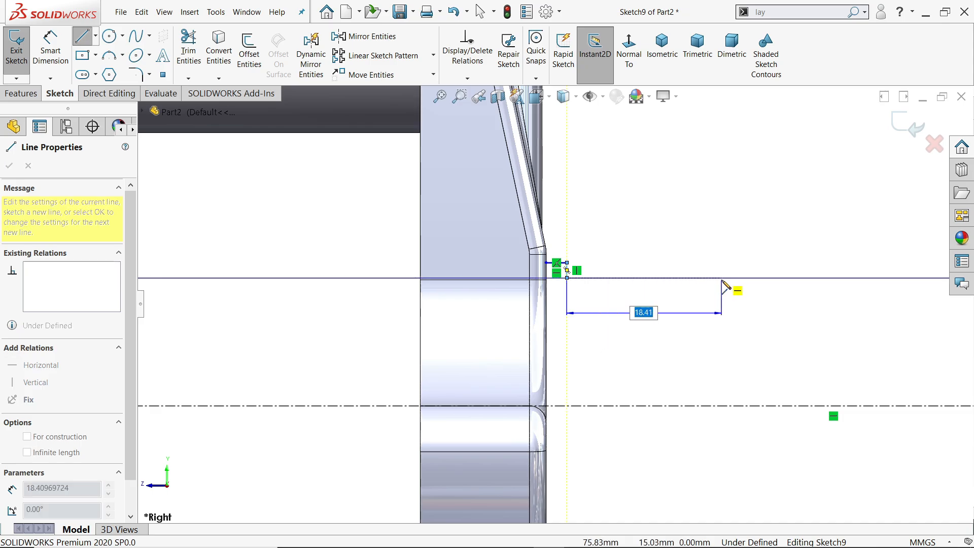
{"action": "left_click", "coordinate": [721, 279]}
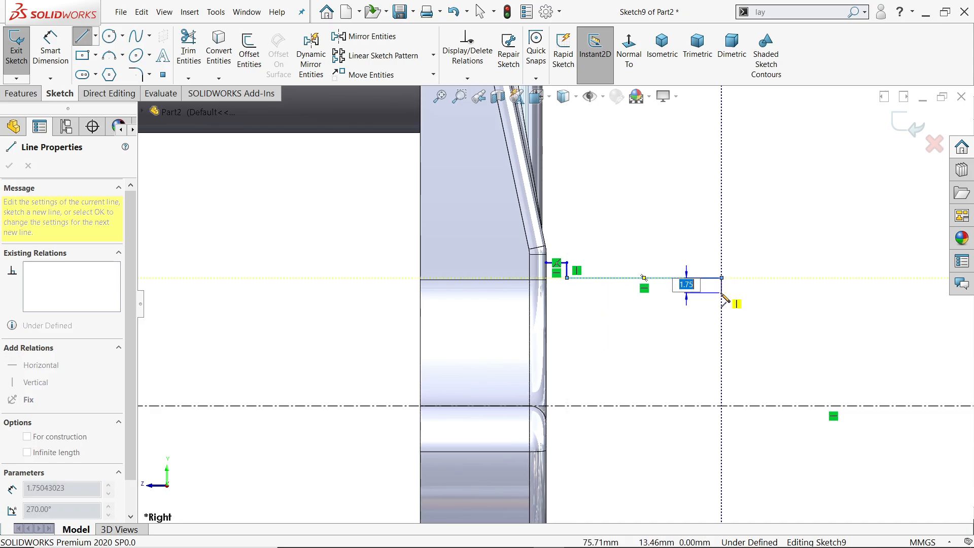
{"action": "scroll", "coordinate": [753, 302], "scroll_direction": "up", "scroll_amount": 2}
{"action": "left_click", "coordinate": [765, 298]}
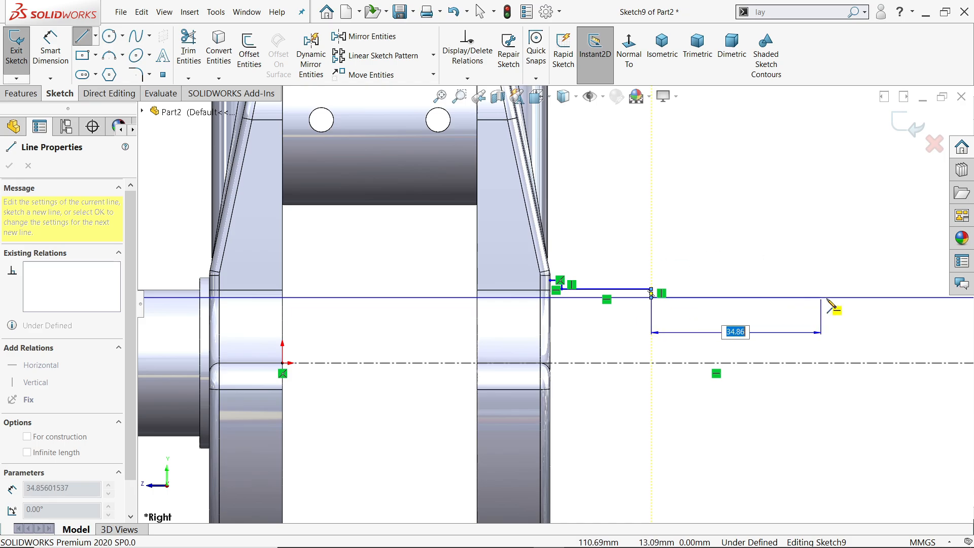
Continue the profile with a section about 43.4 mm long, a short stepped section and an end section, finishing with a vertical line to the centerline.
{"action": "left_click", "coordinate": [863, 297]}
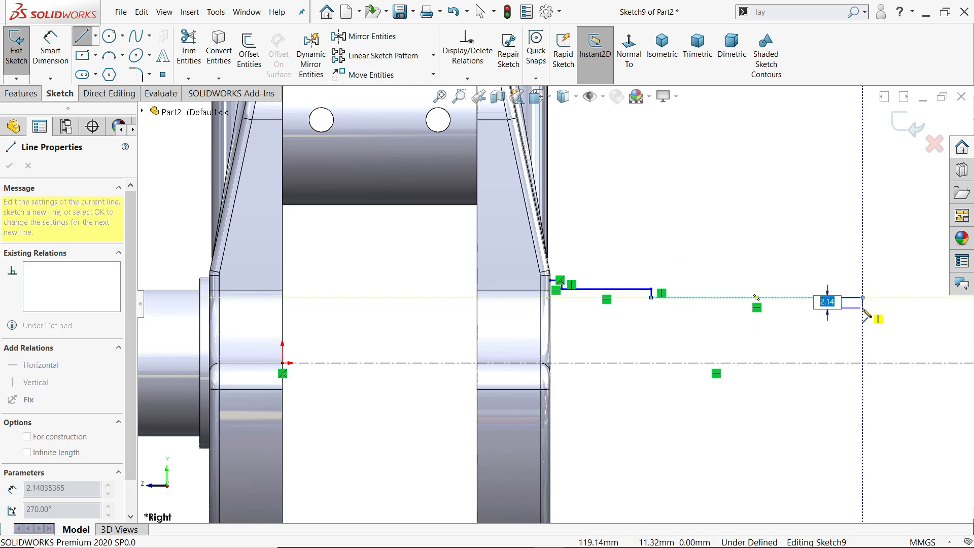
{"action": "left_click", "coordinate": [862, 307]}
{"action": "left_click", "coordinate": [886, 308]}
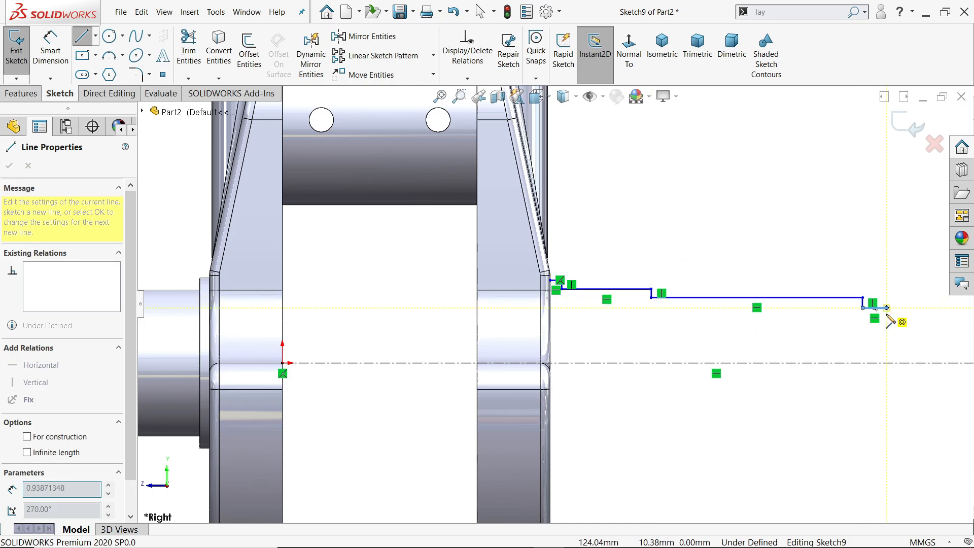
{"action": "left_click", "coordinate": [886, 324]}
{"action": "scroll", "coordinate": [888, 329], "scroll_direction": "up", "scroll_amount": 3}
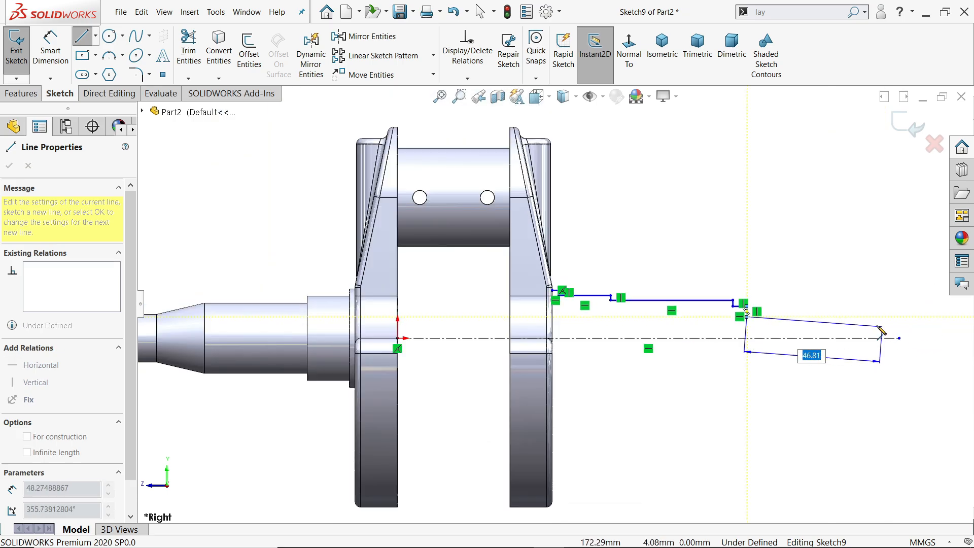
{"action": "left_click", "coordinate": [832, 317]}
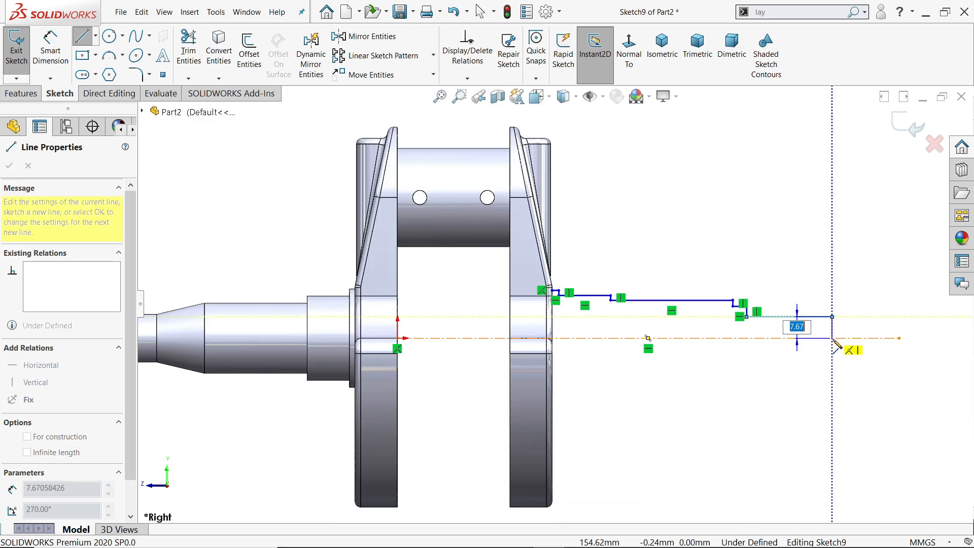
{"action": "left_click", "coordinate": [832, 338]}
{"action": "right_click", "coordinate": [818, 270]}
{"action": "left_click", "coordinate": [830, 281]}
Dimension the diameter of the short collar beside the web as 35 mm across the centerline.
{"action": "scroll", "coordinate": [681, 330], "scroll_direction": "down", "scroll_amount": 2}
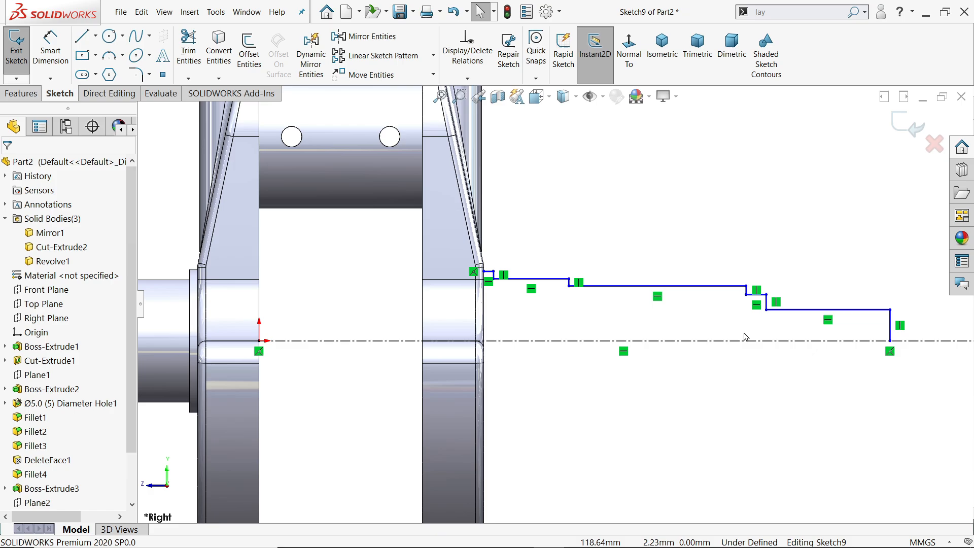
{"action": "scroll", "coordinate": [744, 337], "scroll_direction": "down", "scroll_amount": 1}
{"action": "left_click", "coordinate": [50, 49]}
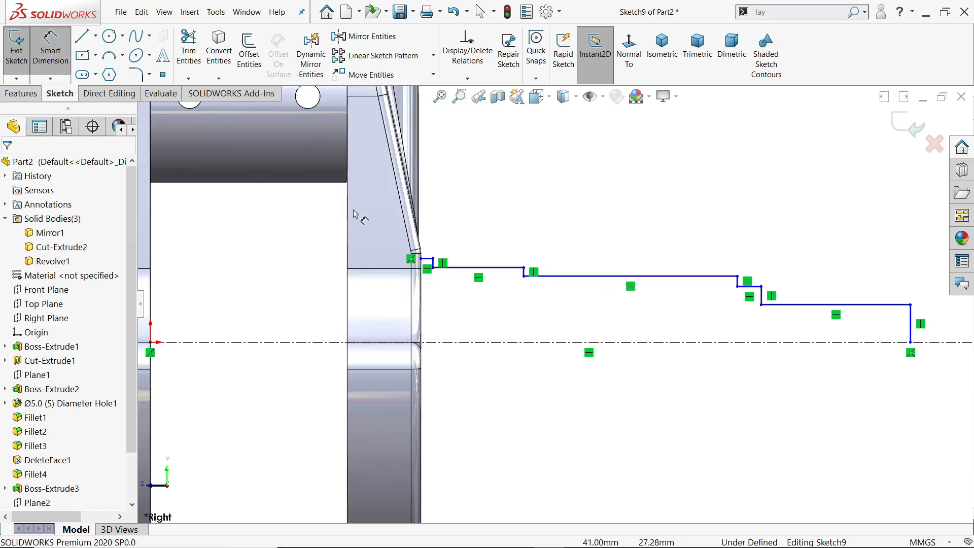
{"action": "scroll", "coordinate": [497, 311], "scroll_direction": "down", "scroll_amount": 1}
{"action": "left_click", "coordinate": [434, 251]}
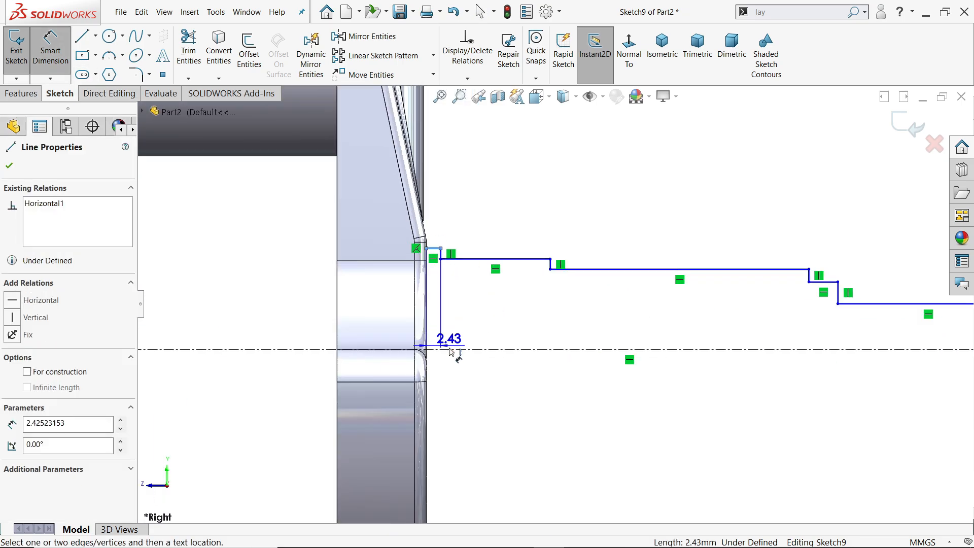
{"action": "left_click", "coordinate": [470, 350]}
{"action": "left_click", "coordinate": [471, 375]}
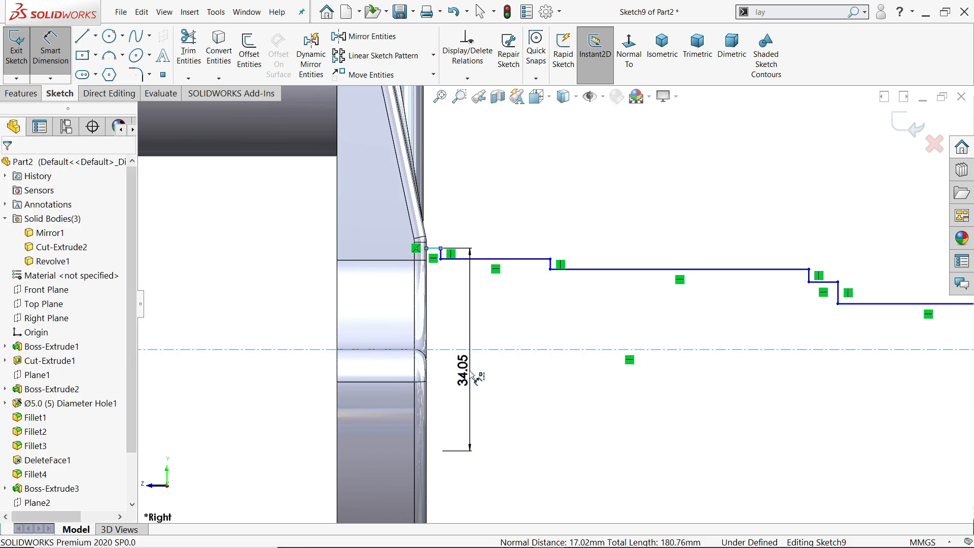
{"action": "type", "text": "35"}
{"action": "key", "text": "Return"}
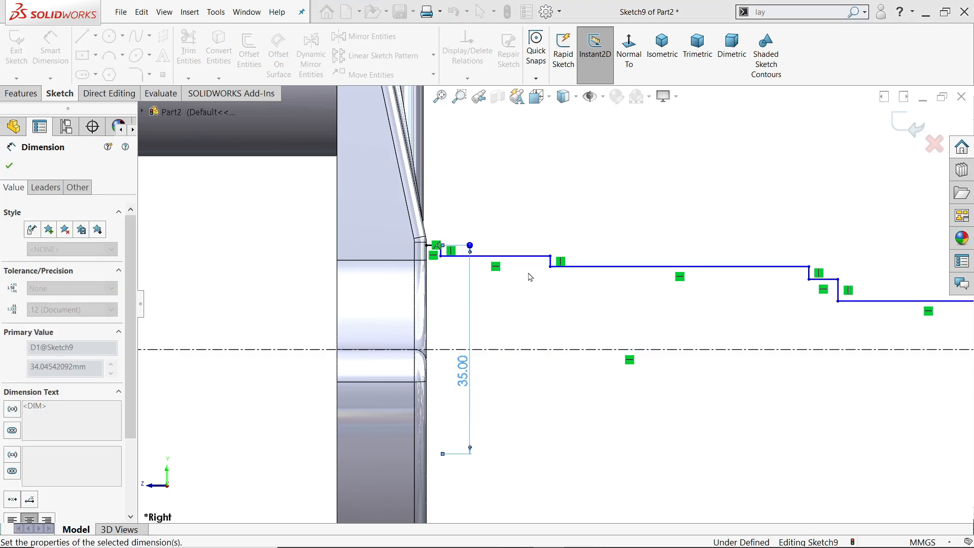
Dimension the diameter of the section next to the collar as 30 mm and the following long section as 25 mm.
{"action": "left_click", "coordinate": [527, 256]}
{"action": "left_click", "coordinate": [527, 315]}
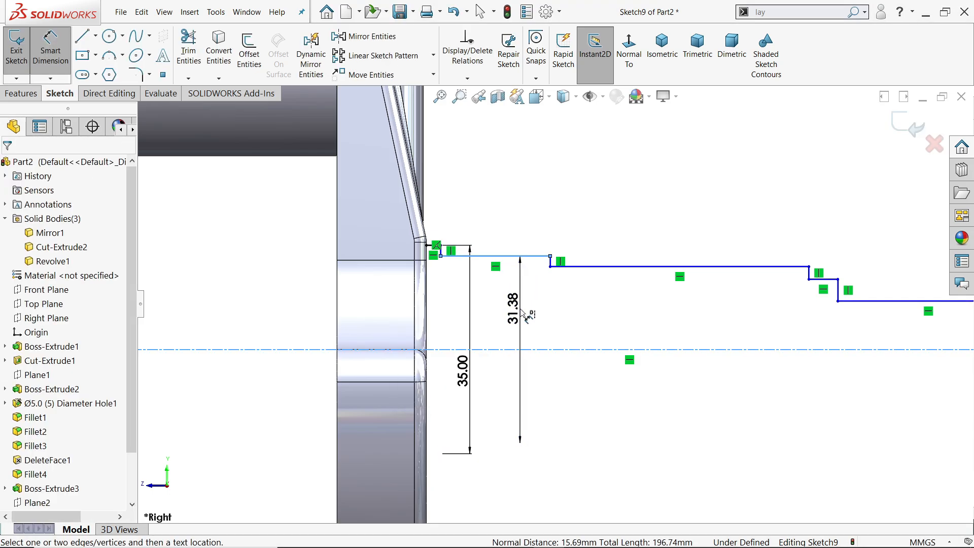
{"action": "type", "text": "30"}
{"action": "key", "text": "Return"}
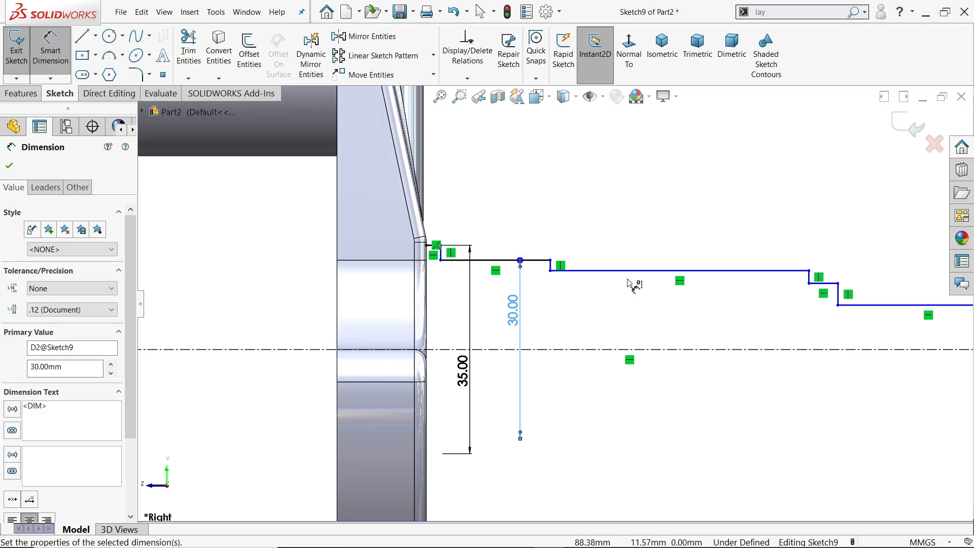
{"action": "left_click", "coordinate": [640, 273]}
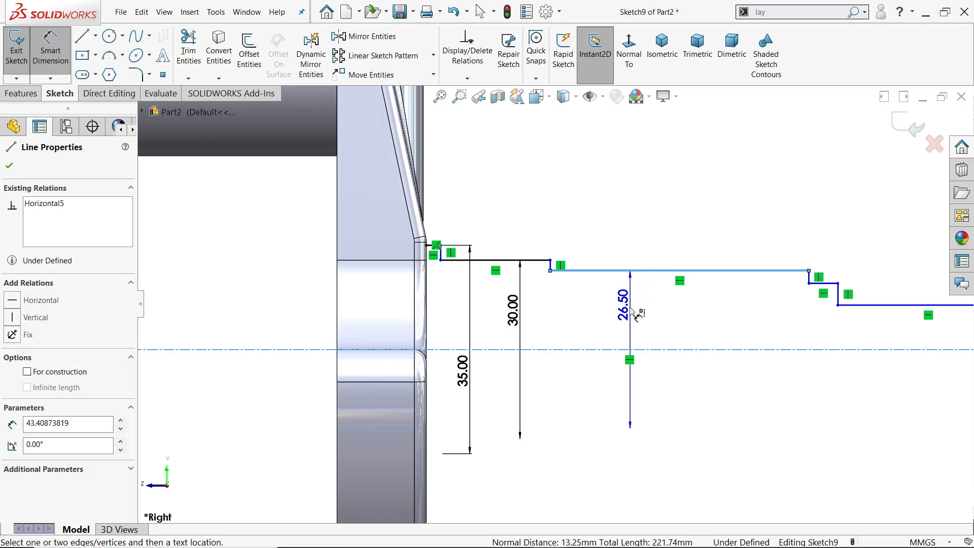
{"action": "left_click", "coordinate": [631, 325]}
{"action": "type", "text": "25"}
{"action": "key", "text": "Return"}
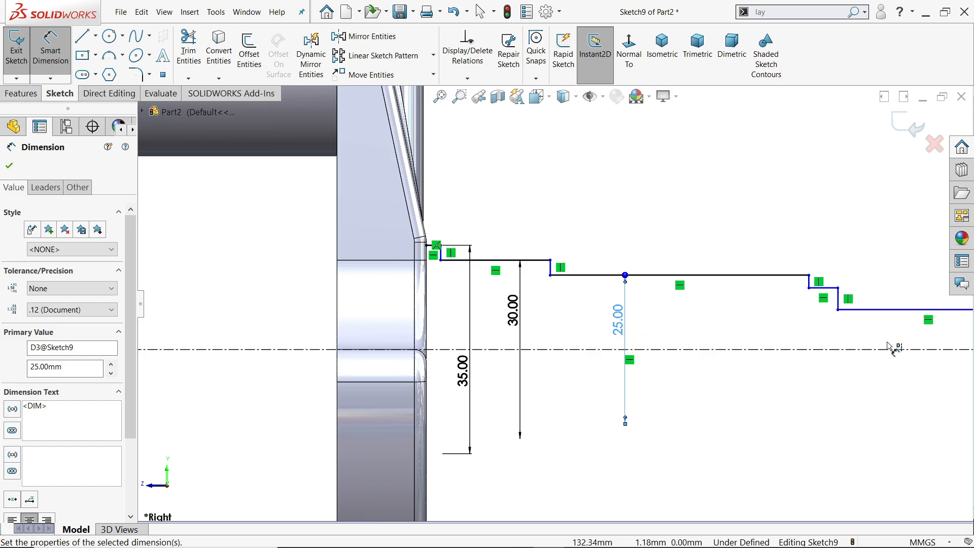
Dimension the diameters of the short stepped section as 18 mm and the end section as 15 mm across the centerline.
{"action": "scroll", "coordinate": [886, 346], "scroll_direction": "up", "scroll_amount": 2}
{"action": "scroll", "coordinate": [839, 323], "scroll_direction": "down", "scroll_amount": 3}
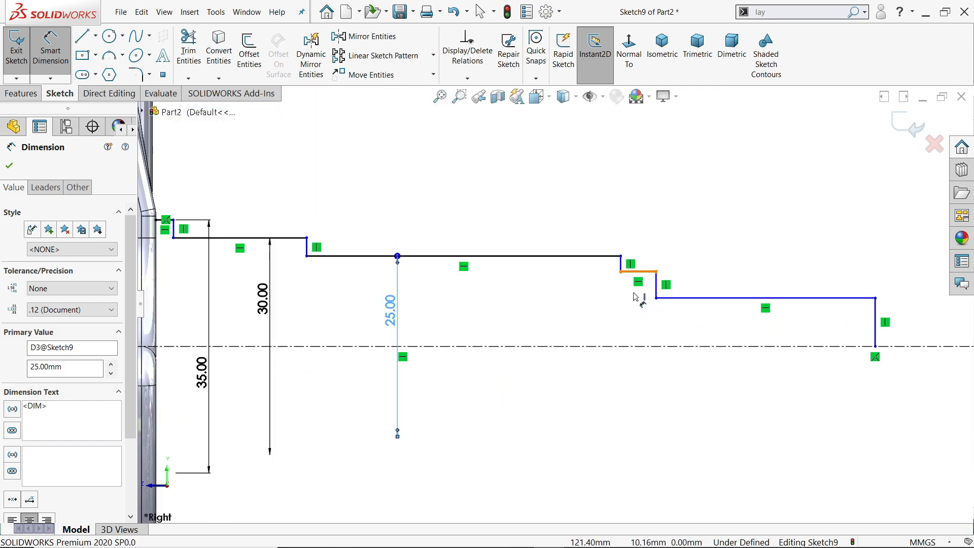
{"action": "left_click", "coordinate": [638, 274]}
{"action": "left_click", "coordinate": [623, 311]}
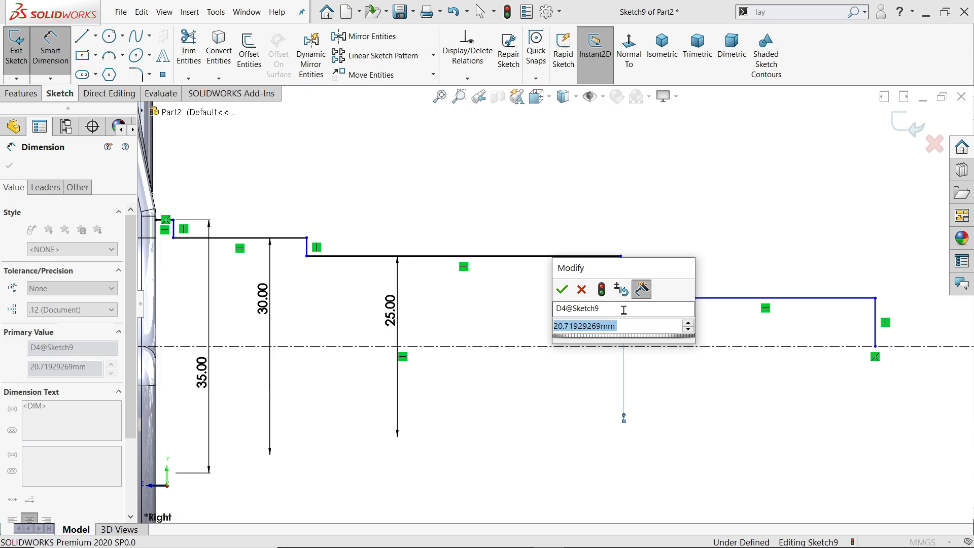
{"action": "type", "text": "18"}
{"action": "key", "text": "Return"}
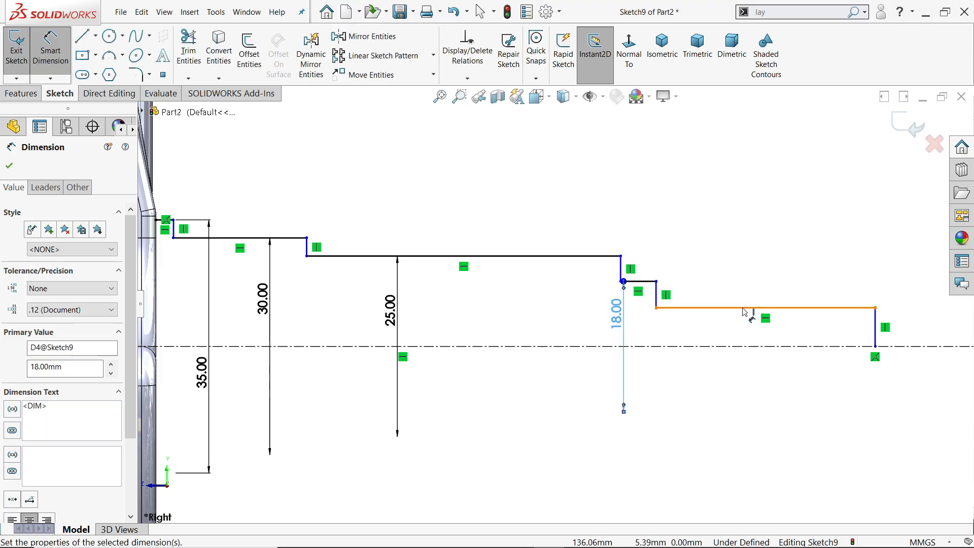
{"action": "left_click", "coordinate": [745, 308]}
{"action": "left_click", "coordinate": [743, 329]}
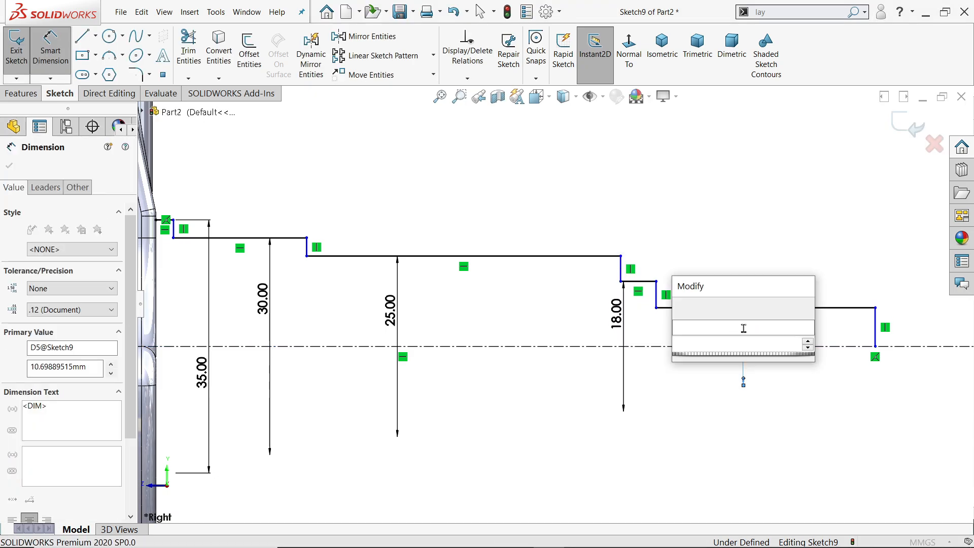
{"action": "type", "text": "15"}
{"action": "key", "text": "Return"}
Dimension the length of the collar beside the web as 2 mm and the adjoining 30 mm diameter section as 15 mm.
{"action": "scroll", "coordinate": [717, 337], "scroll_direction": "up", "scroll_amount": 3}
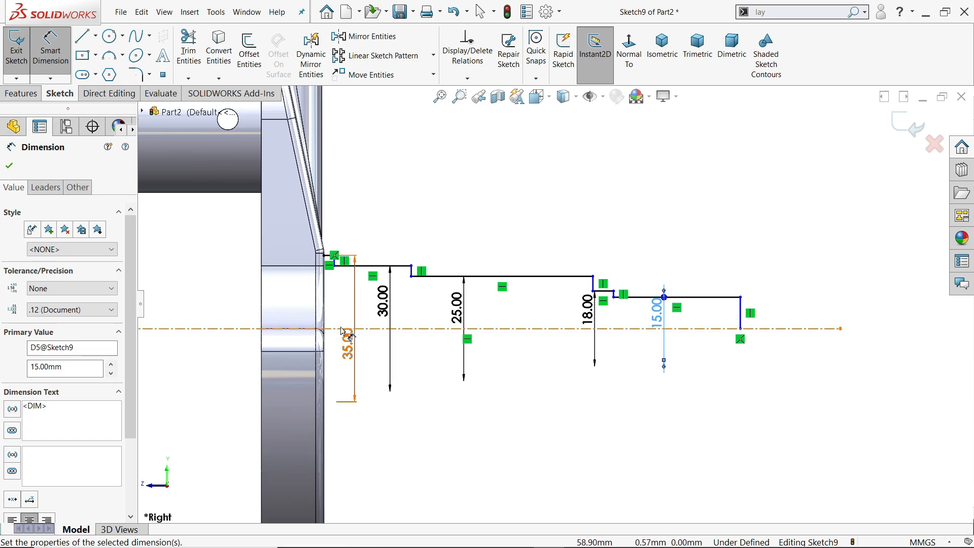
{"action": "scroll", "coordinate": [370, 326], "scroll_direction": "down", "scroll_amount": 4}
{"action": "scroll", "coordinate": [384, 300], "scroll_direction": "down", "scroll_amount": 2}
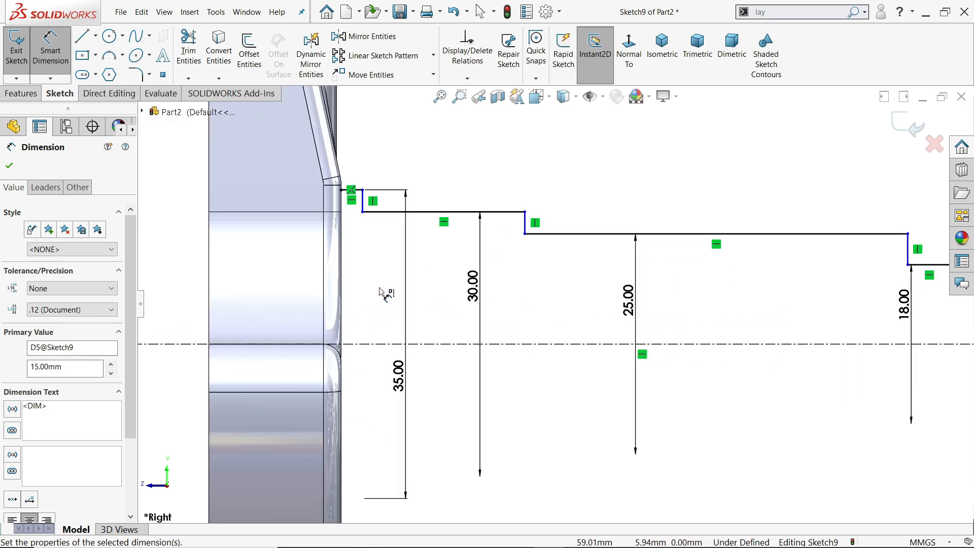
{"action": "left_click", "coordinate": [360, 192]}
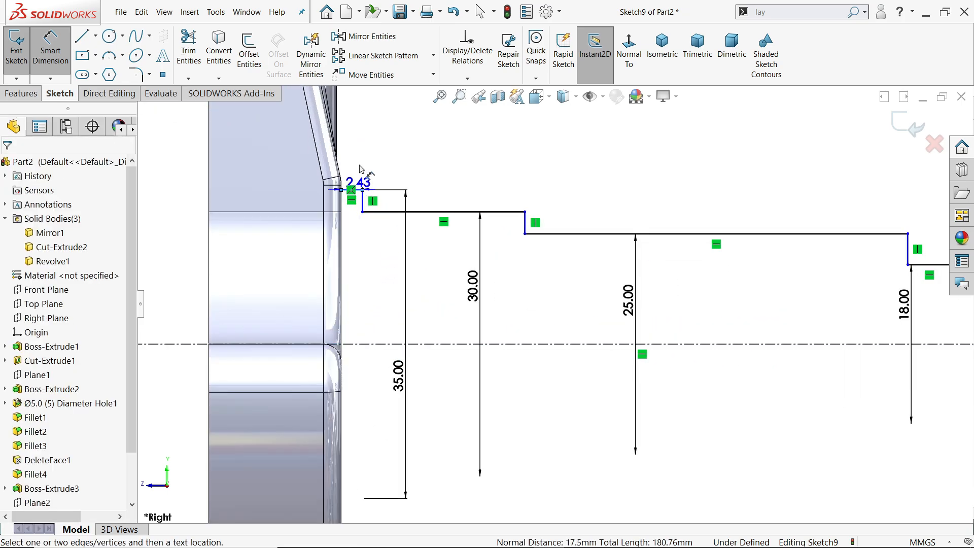
{"action": "left_click", "coordinate": [364, 160]}
{"action": "type", "text": "2"}
{"action": "key", "text": "Return"}
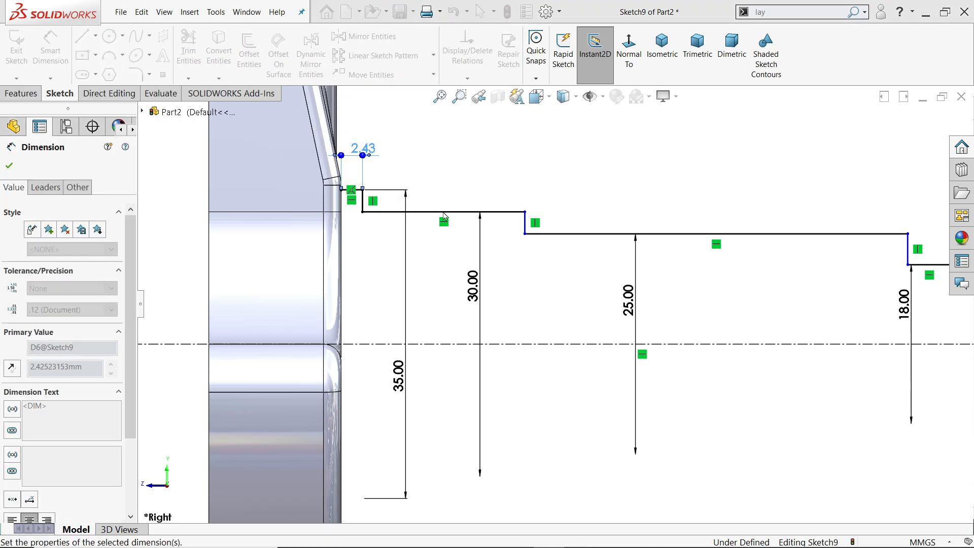
{"action": "left_click", "coordinate": [456, 213]}
{"action": "left_click", "coordinate": [457, 175]}
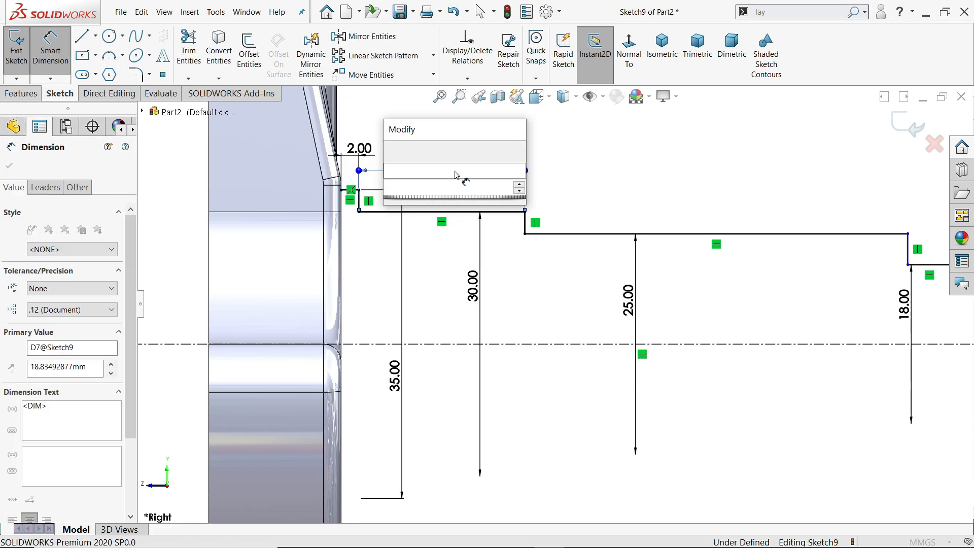
{"action": "type", "text": "15"}
{"action": "key", "text": "Return"}
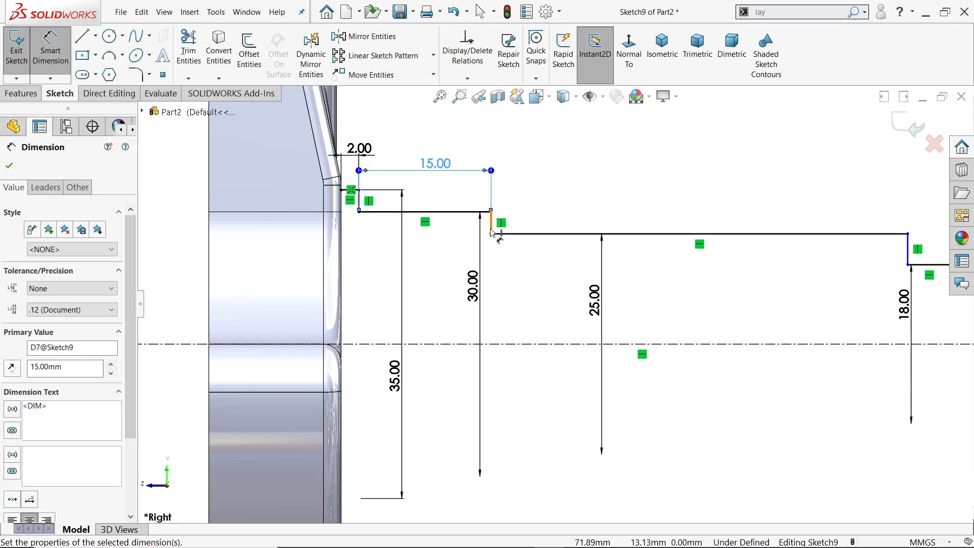
Dimension the length of the 25 mm diameter section as 65 mm between its two vertical step lines.
{"action": "left_click", "coordinate": [491, 225]}
{"action": "left_click", "coordinate": [908, 256]}
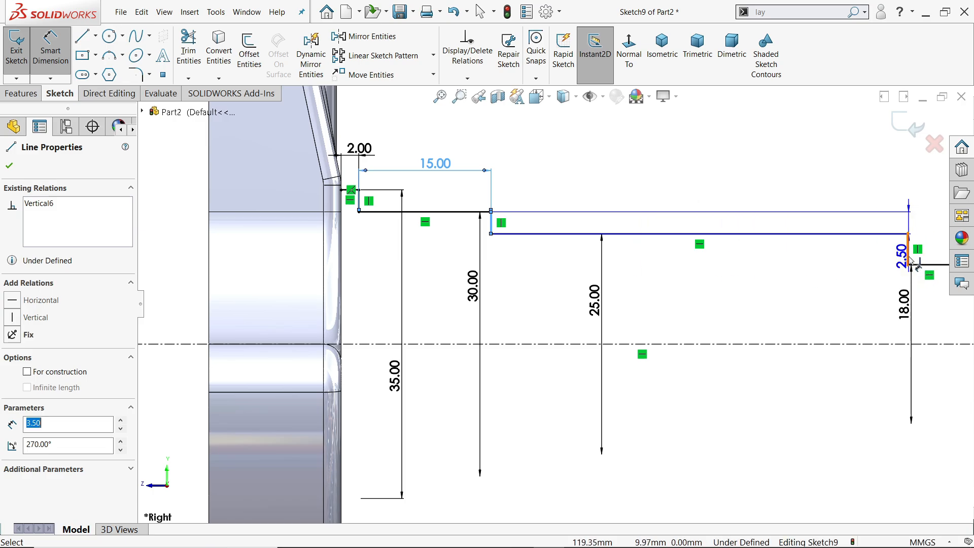
{"action": "left_click", "coordinate": [679, 170]}
{"action": "type", "text": "65"}
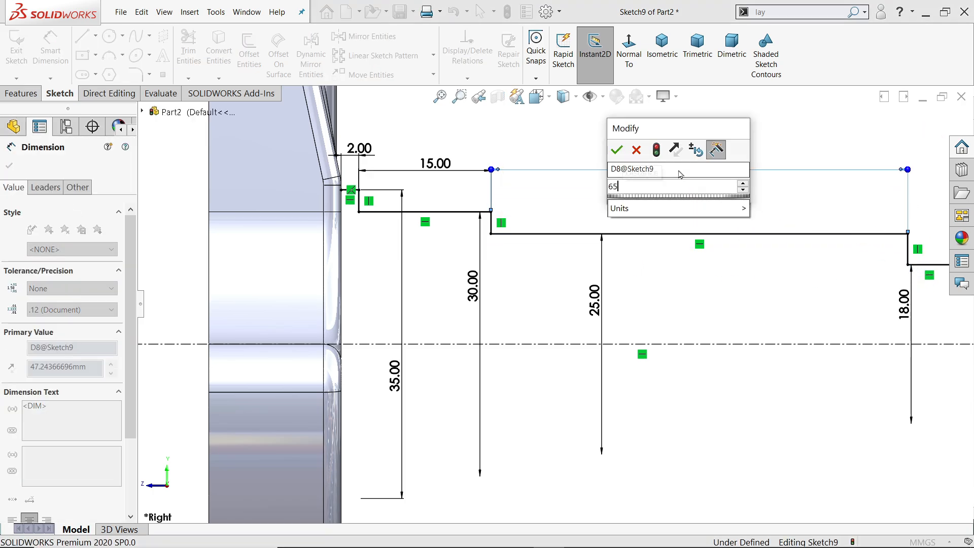
{"action": "key", "text": "Return"}
Move the folded-back step line beyond the 65 mm section and pull the end line outward, making the end section about 24.9 mm long.
{"action": "key", "text": "f"}
{"action": "scroll", "coordinate": [736, 317], "scroll_direction": "down", "scroll_amount": 5}
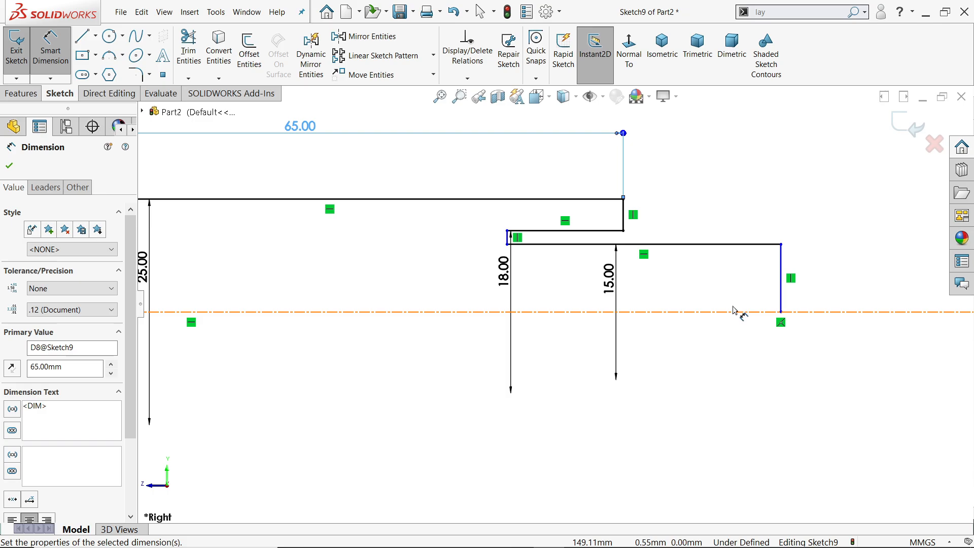
{"action": "left_click", "coordinate": [11, 166]}
{"action": "scroll", "coordinate": [524, 267], "scroll_direction": "up", "scroll_amount": 3}
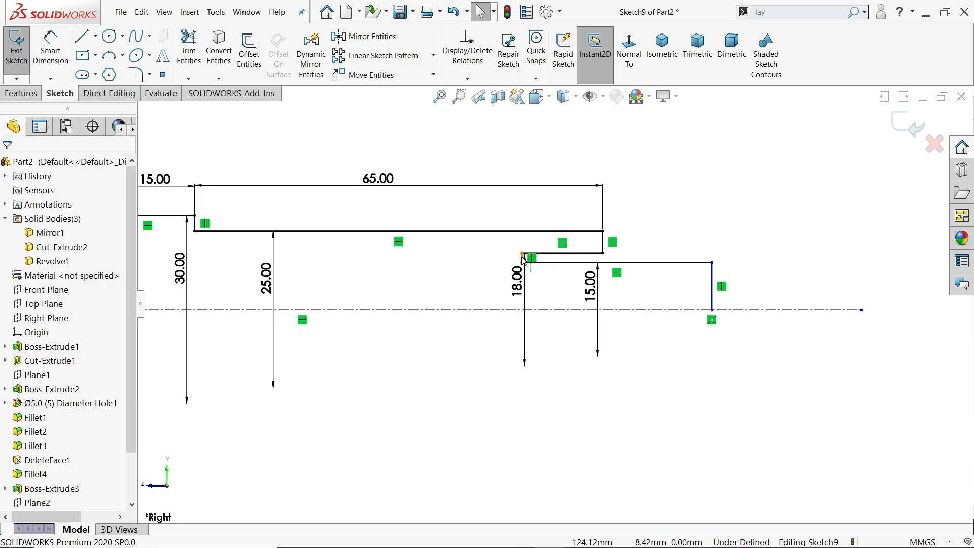
{"action": "left_click_drag", "start_coordinate": [521, 257], "coordinate": [632, 259]}
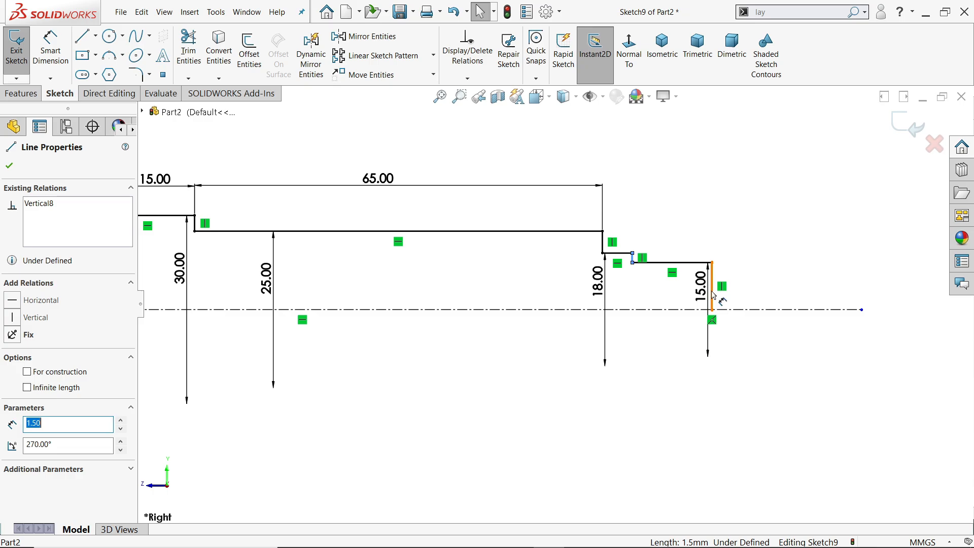
{"action": "left_click_drag", "start_coordinate": [713, 295], "coordinate": [830, 298]}
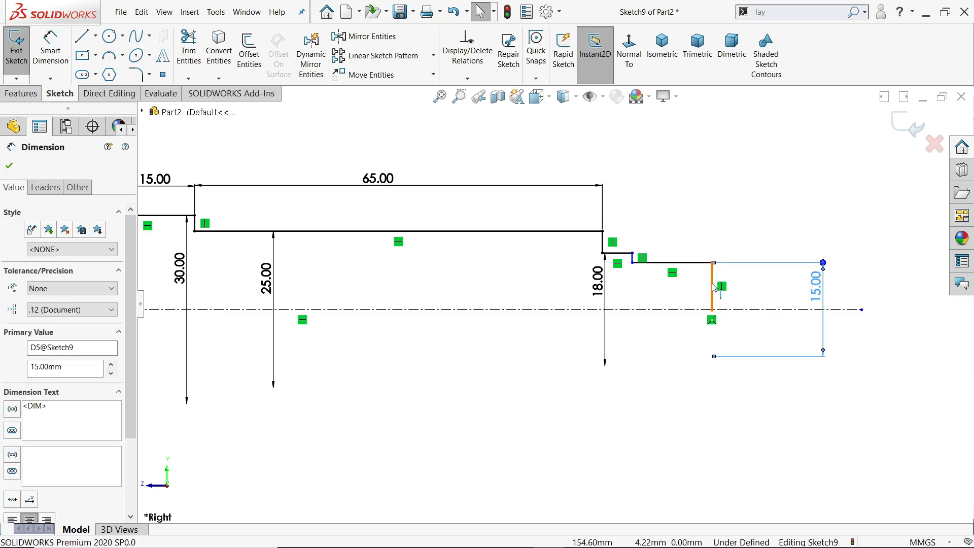
{"action": "left_click_drag", "start_coordinate": [714, 288], "coordinate": [788, 288]}
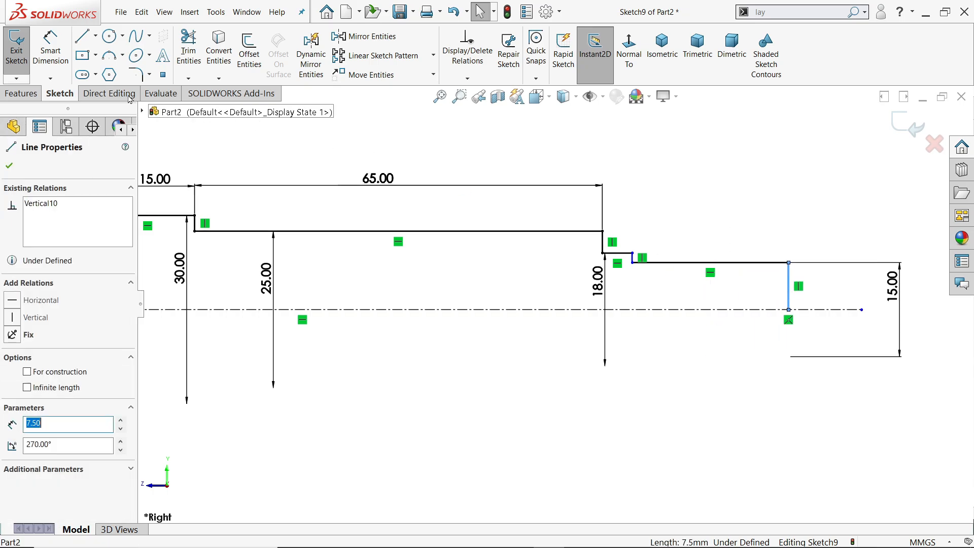
Dimension the length of the end section as 15 mm and the short 18 mm diameter section as 3.5 mm.
{"action": "left_click", "coordinate": [50, 49]}
{"action": "left_click", "coordinate": [704, 264]}
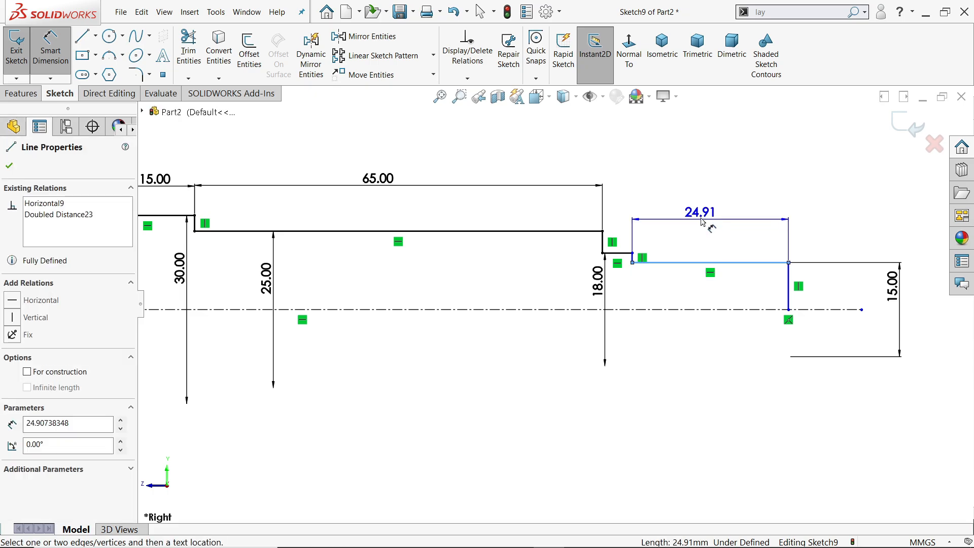
{"action": "left_click", "coordinate": [702, 209]}
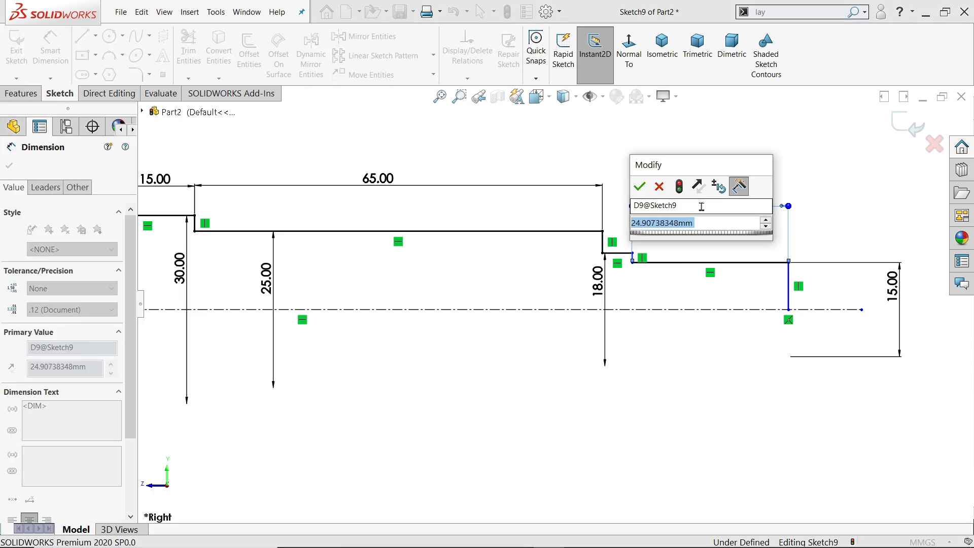
{"action": "type", "text": "15"}
{"action": "key", "text": "Return"}
{"action": "scroll", "coordinate": [622, 262], "scroll_direction": "up", "scroll_amount": 3}
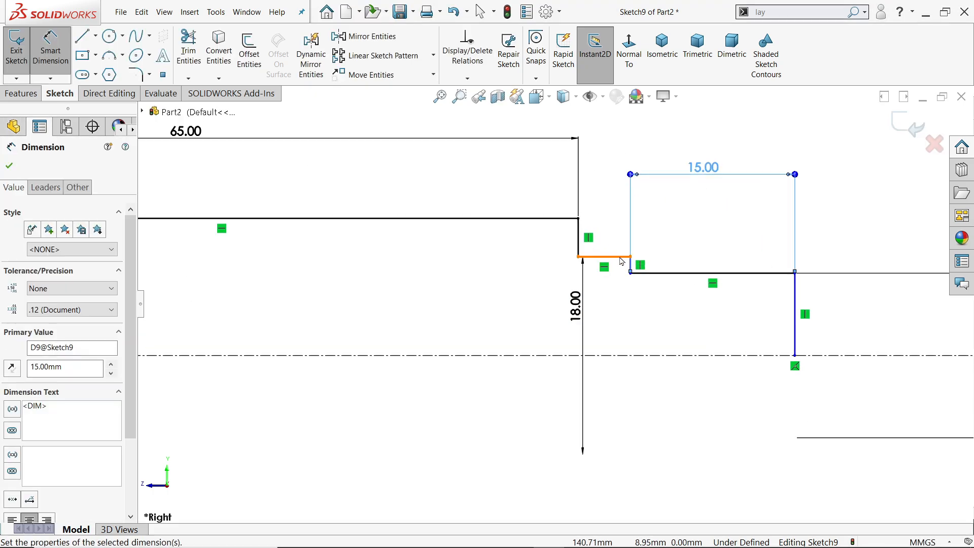
{"action": "left_click", "coordinate": [607, 259]}
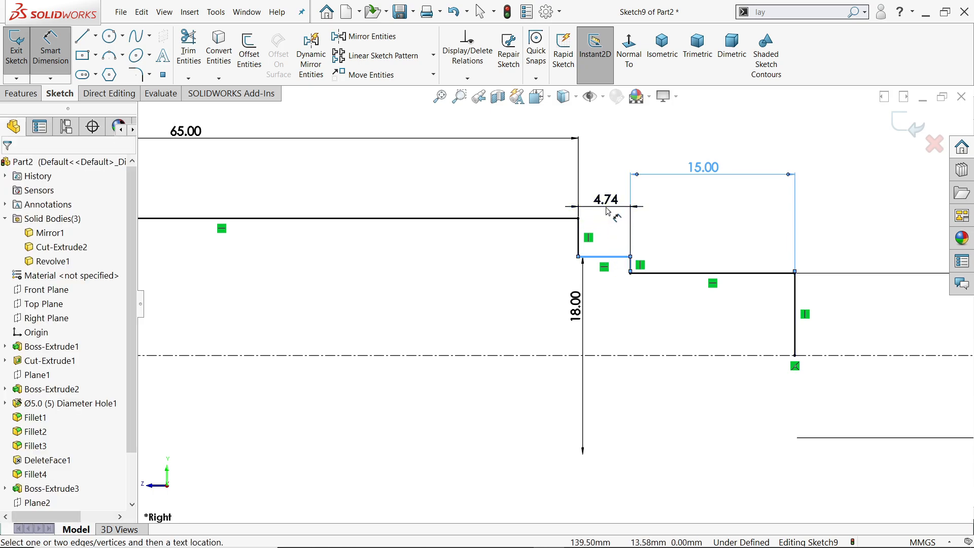
{"action": "left_click", "coordinate": [614, 215]}
{"action": "type", "text": "3.5"}
{"action": "key", "text": "Return"}
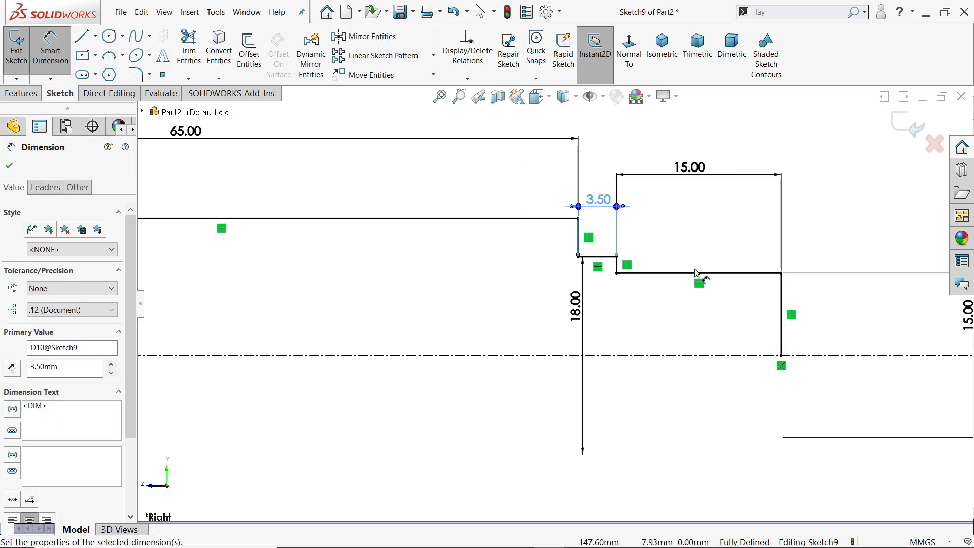
Draw a vertical line along the web's outer edge from the start of the collar profile to the centerline.
{"action": "scroll", "coordinate": [593, 288], "scroll_direction": "down", "scroll_amount": 3}
{"action": "scroll", "coordinate": [563, 299], "scroll_direction": "down", "scroll_amount": 5}
{"action": "scroll", "coordinate": [530, 311], "scroll_direction": "up", "scroll_amount": 6}
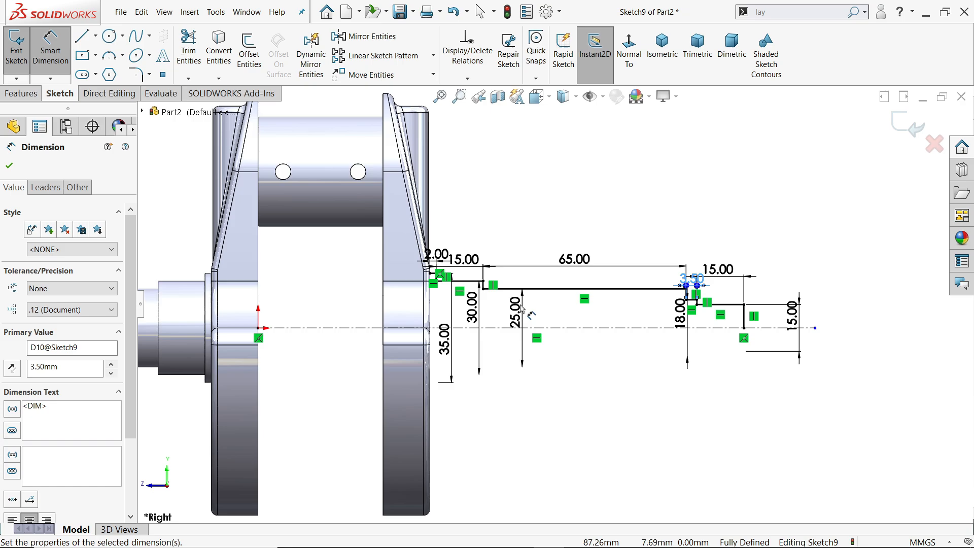
{"action": "left_click", "coordinate": [90, 42]}
{"action": "scroll", "coordinate": [411, 264], "scroll_direction": "up", "scroll_amount": 5}
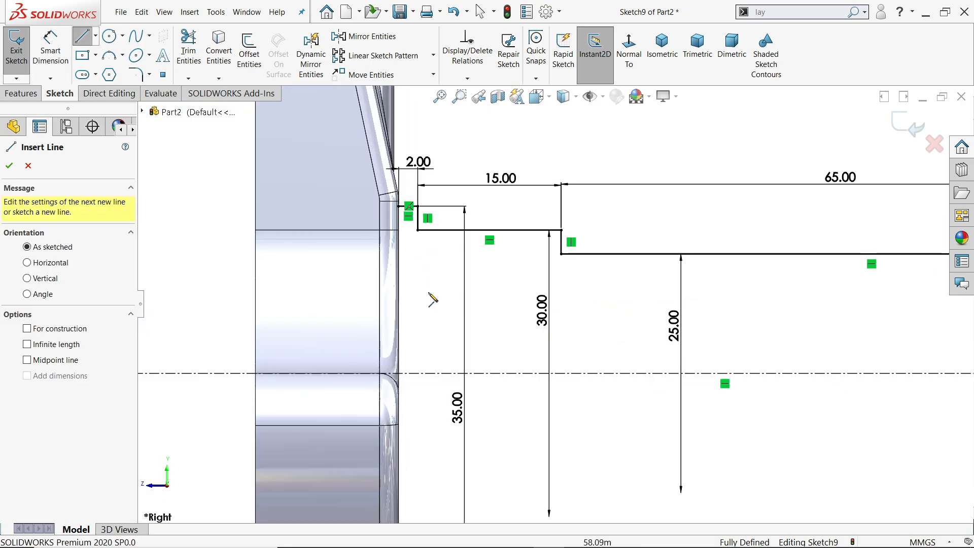
{"action": "left_click", "coordinate": [400, 206]}
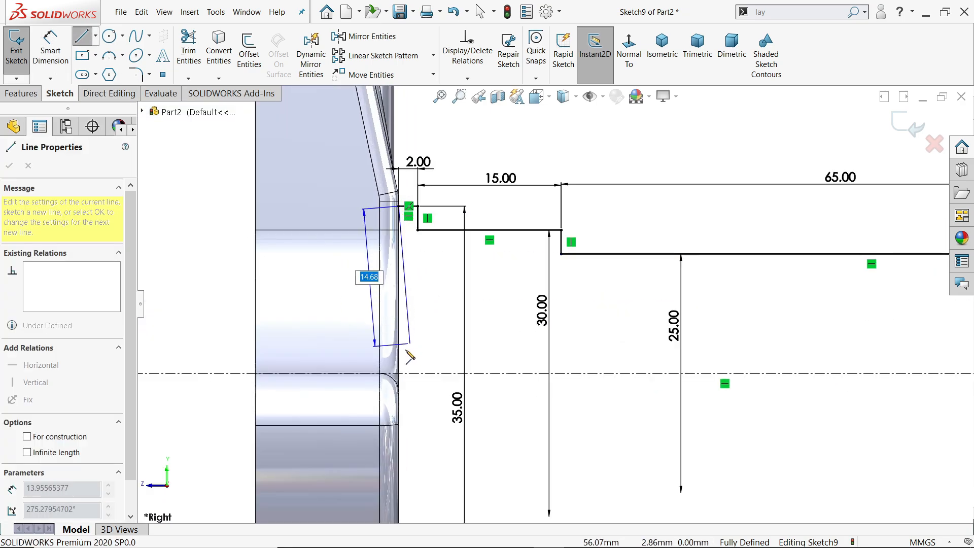
{"action": "right_click", "coordinate": [410, 291]}
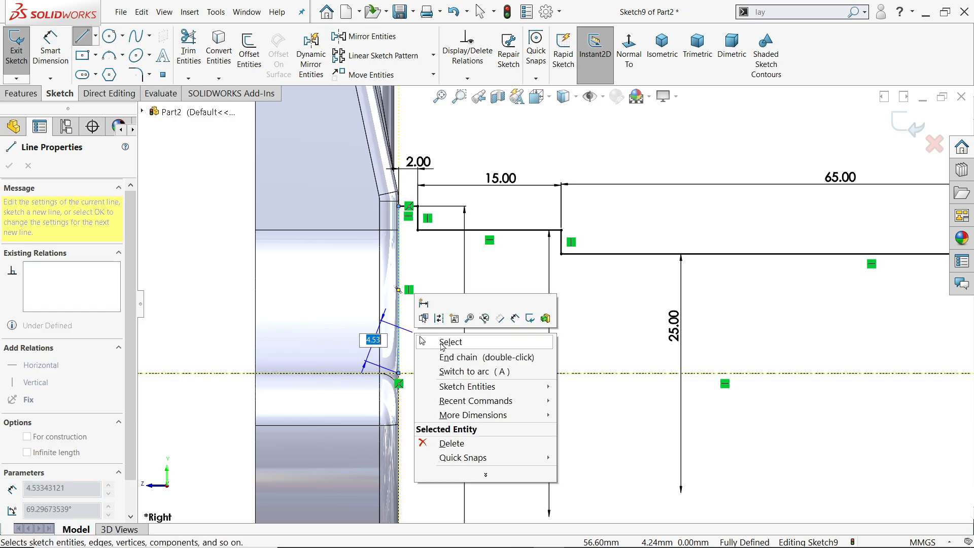
{"action": "left_click", "coordinate": [446, 341]}
{"action": "scroll", "coordinate": [555, 302], "scroll_direction": "down", "scroll_amount": 4}
{"action": "scroll", "coordinate": [761, 285], "scroll_direction": "up", "scroll_amount": 4}
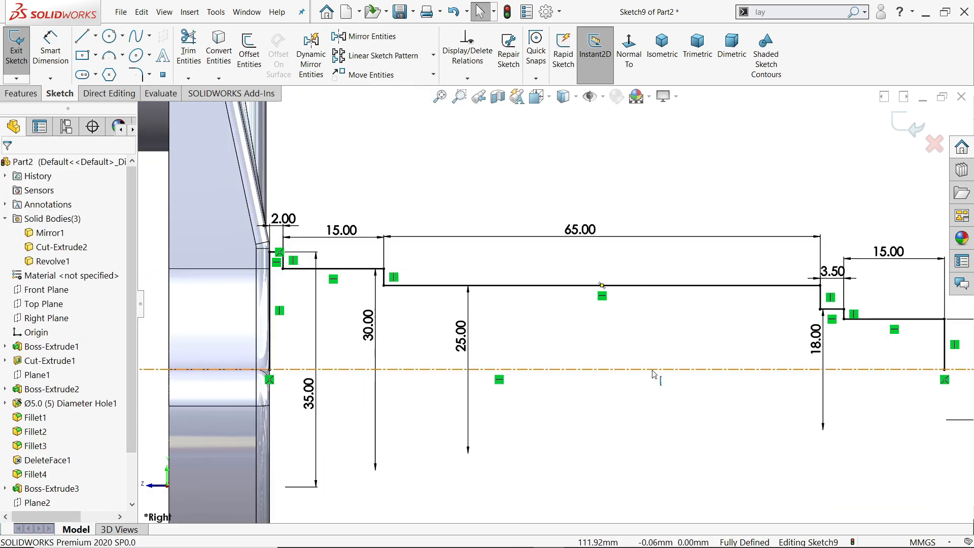
Revolve the automatically closed shaft profile 360° about the centerline with merged result.
{"action": "left_click", "coordinate": [21, 94]}
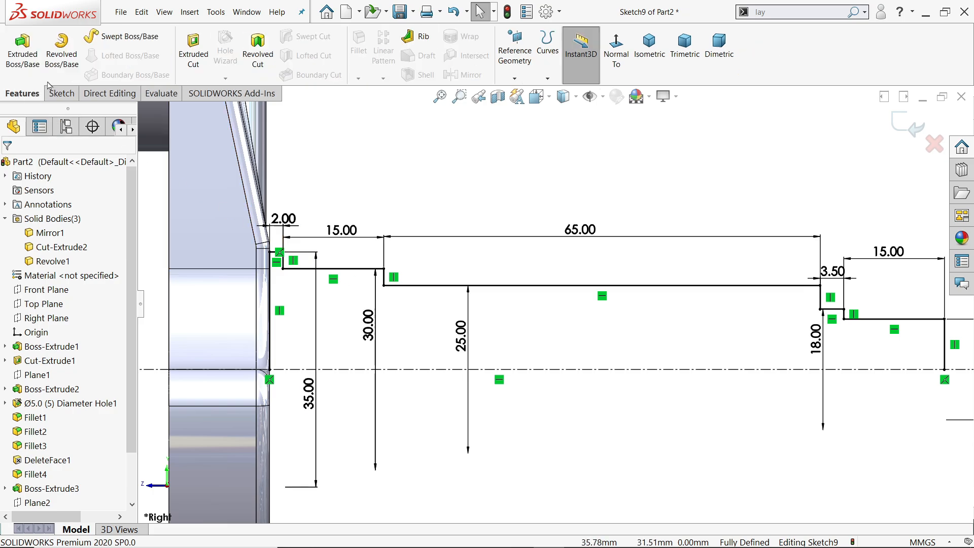
{"action": "left_click", "coordinate": [60, 55]}
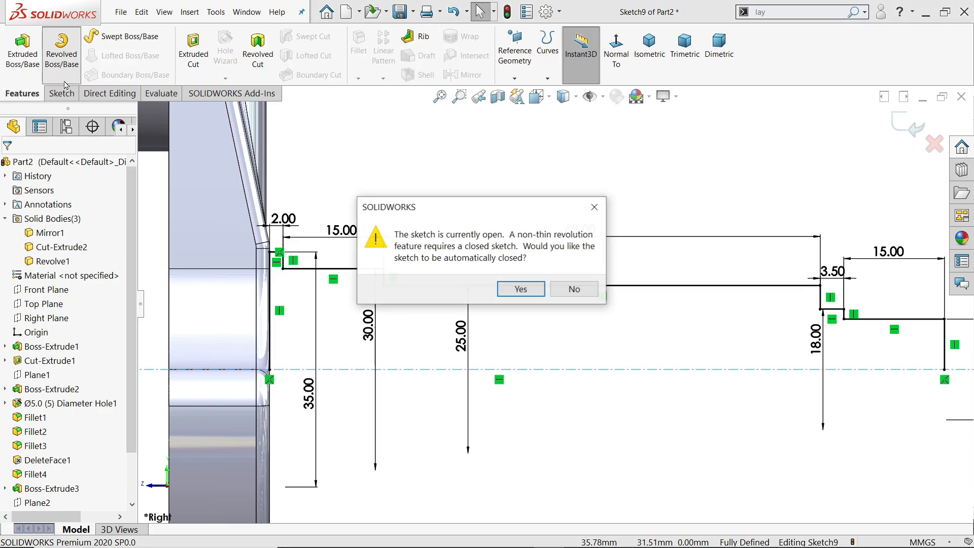
{"action": "left_click", "coordinate": [521, 288]}
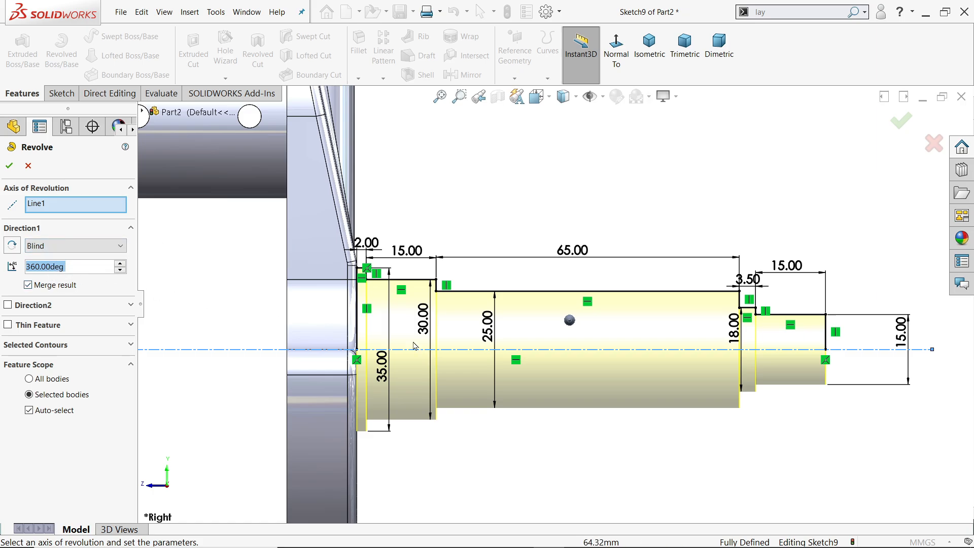
{"action": "middle_click_drag", "start_coordinate": [673, 375], "coordinate": [551, 368]}
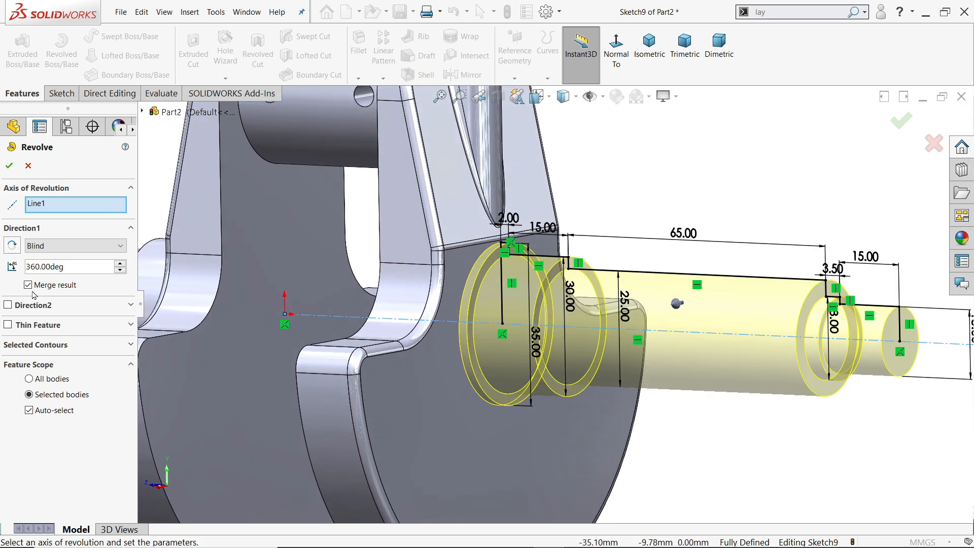
{"action": "left_click", "coordinate": [9, 166]}
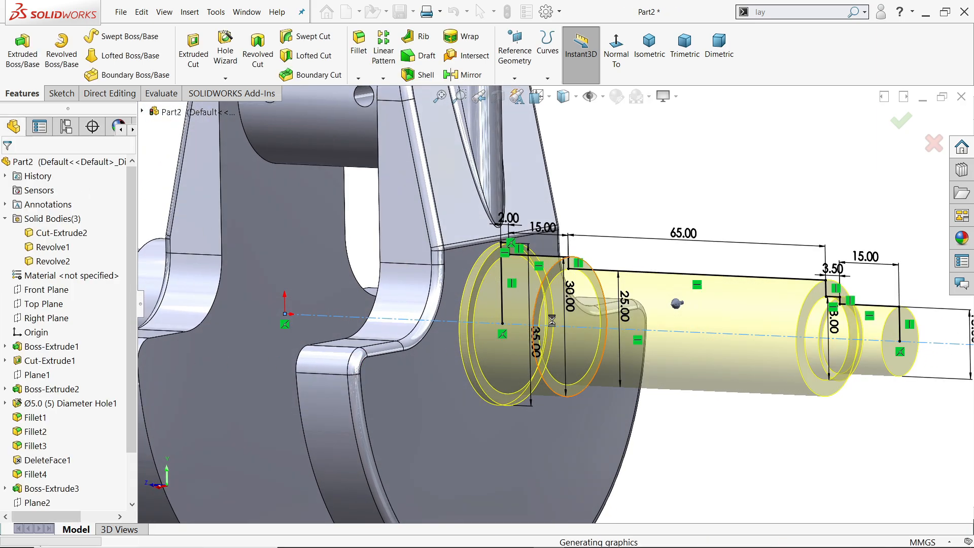
{"action": "scroll", "coordinate": [561, 322], "scroll_direction": "up", "scroll_amount": 5}
Switch to the Crankshaft Exercise 158 drawing in Photos and examine the splined shaft end, its section views and the chamfer note.
{"action": "key", "text": "alt+Tab"}
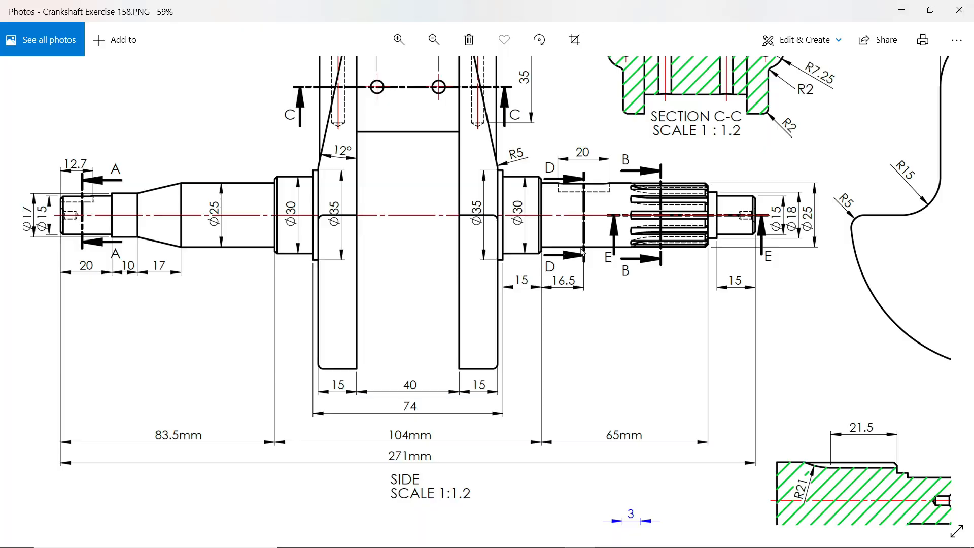
{"action": "scroll", "coordinate": [635, 212], "scroll_direction": "up", "scroll_amount": 3}
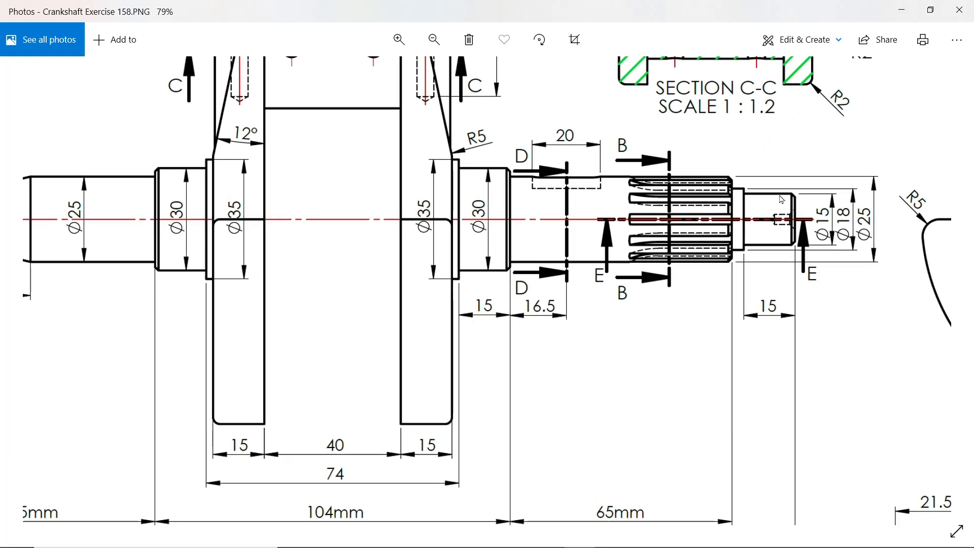
{"action": "mouse_move", "coordinate": [686, 295]}
{"action": "left_mouse_down"}
{"action": "mouse_move", "coordinate": [459, 200]}
{"action": "mouse_move", "coordinate": [463, 170]}
{"action": "left_mouse_up"}
{"action": "left_click_drag", "start_coordinate": [613, 365], "coordinate": [592, 163]}
{"action": "left_click_drag", "start_coordinate": [630, 329], "coordinate": [594, 154]}
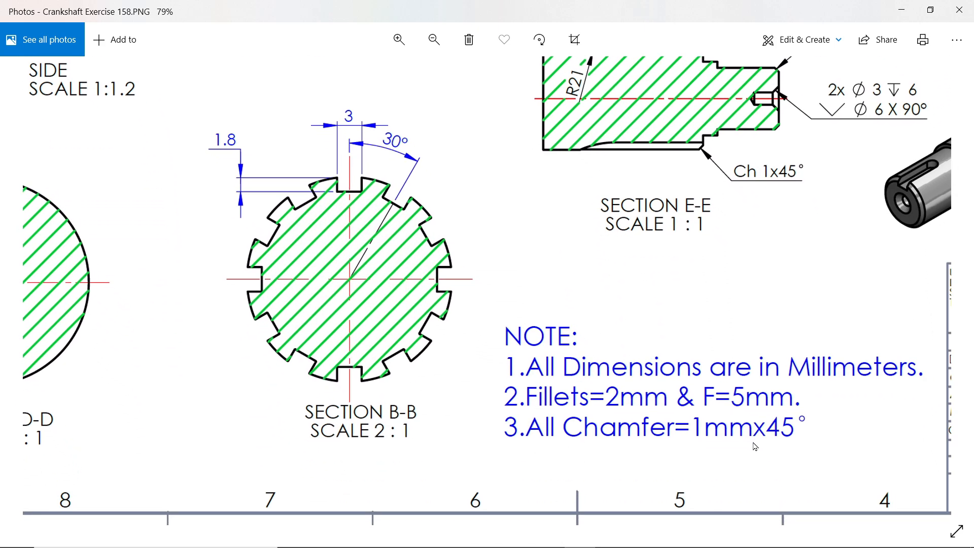
Examine the side view's shaft ends and keyway sections A-A and D-D in the drawing, and return to SOLIDWORKS.
{"action": "left_click_drag", "start_coordinate": [596, 120], "coordinate": [718, 389]}
{"action": "left_click_drag", "start_coordinate": [535, 224], "coordinate": [683, 488]}
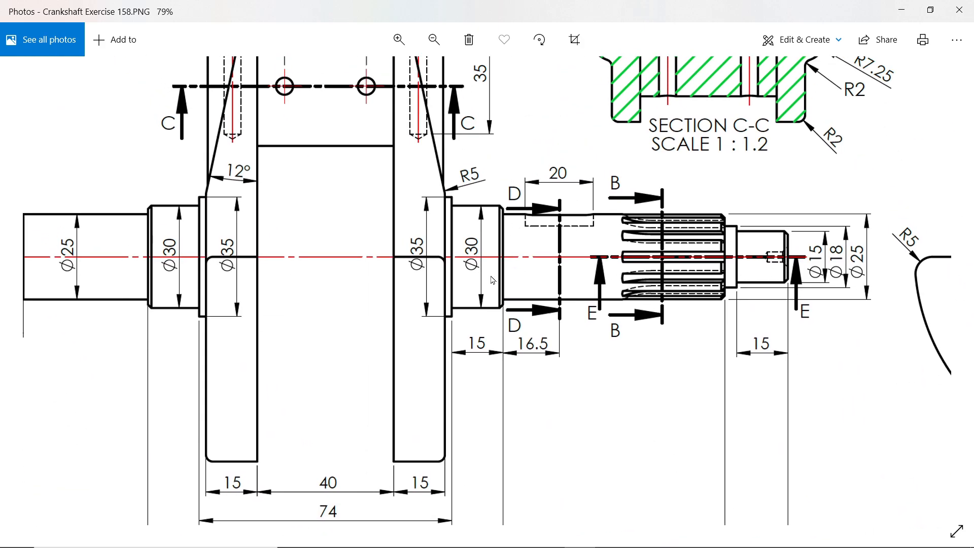
{"action": "left_click_drag", "start_coordinate": [181, 230], "coordinate": [348, 236]}
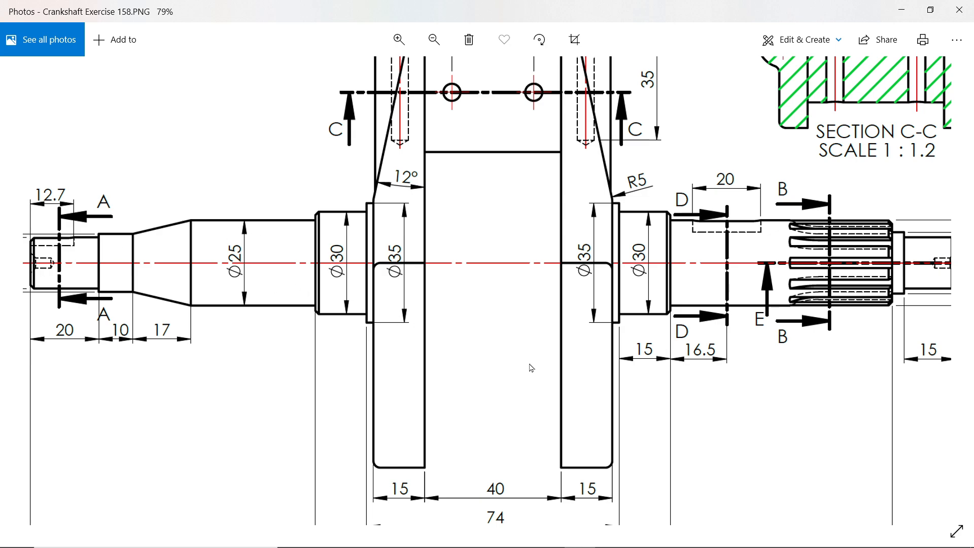
{"action": "mouse_move", "coordinate": [567, 353]}
{"action": "left_mouse_down"}
{"action": "mouse_move", "coordinate": [444, 282]}
{"action": "mouse_move", "coordinate": [703, 232]}
{"action": "left_mouse_up"}
{"action": "mouse_move", "coordinate": [395, 285]}
{"action": "left_mouse_down"}
{"action": "mouse_move", "coordinate": [402, 269]}
{"action": "mouse_move", "coordinate": [404, 301]}
{"action": "left_mouse_up"}
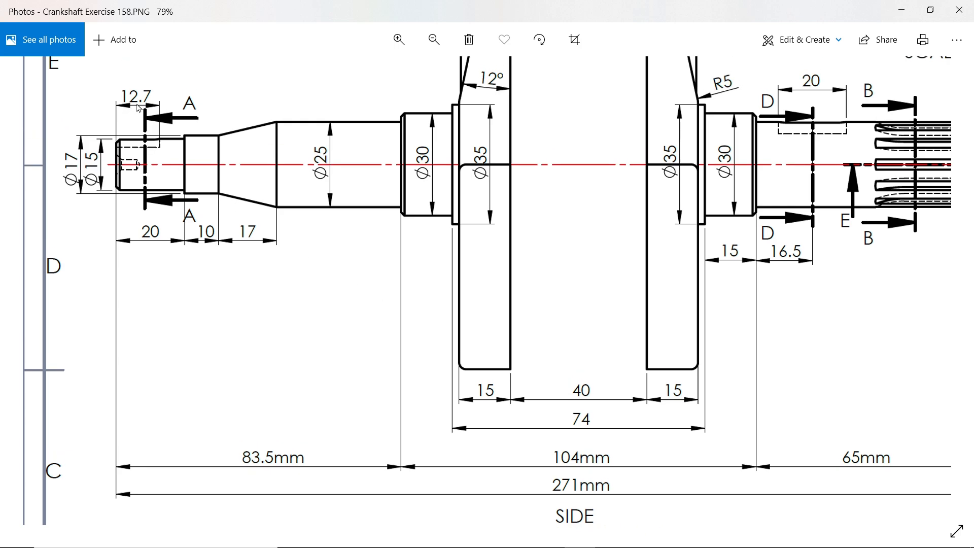
{"action": "scroll", "coordinate": [202, 246], "scroll_direction": "down", "scroll_amount": 5}
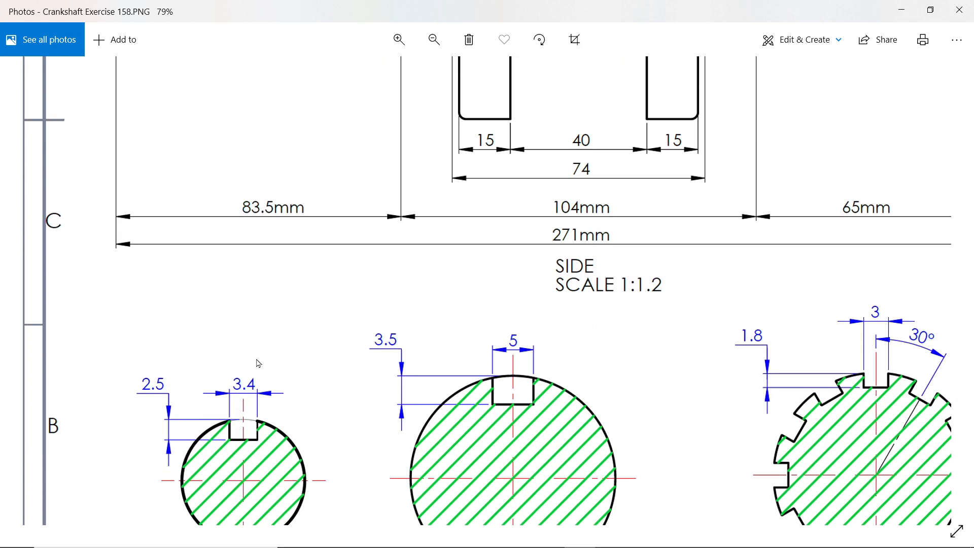
{"action": "scroll", "coordinate": [259, 363], "scroll_direction": "down", "scroll_amount": 2}
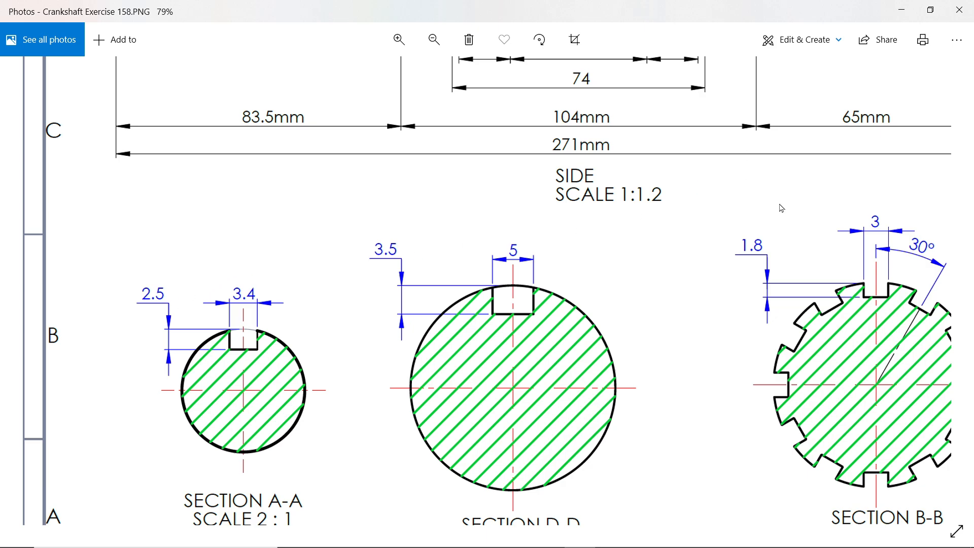
{"action": "left_click", "coordinate": [902, 11]}
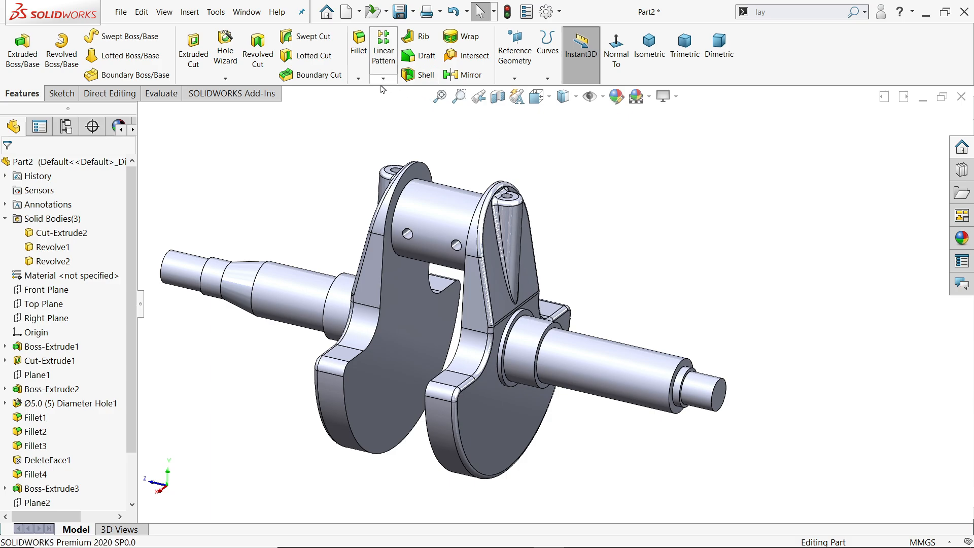
Chamfer the newly revolved shaft's end edge, the long section's outer edge and the collar's outer edge at 1 mm × 45°.
{"action": "left_click", "coordinate": [359, 77]}
{"action": "left_click", "coordinate": [376, 106]}
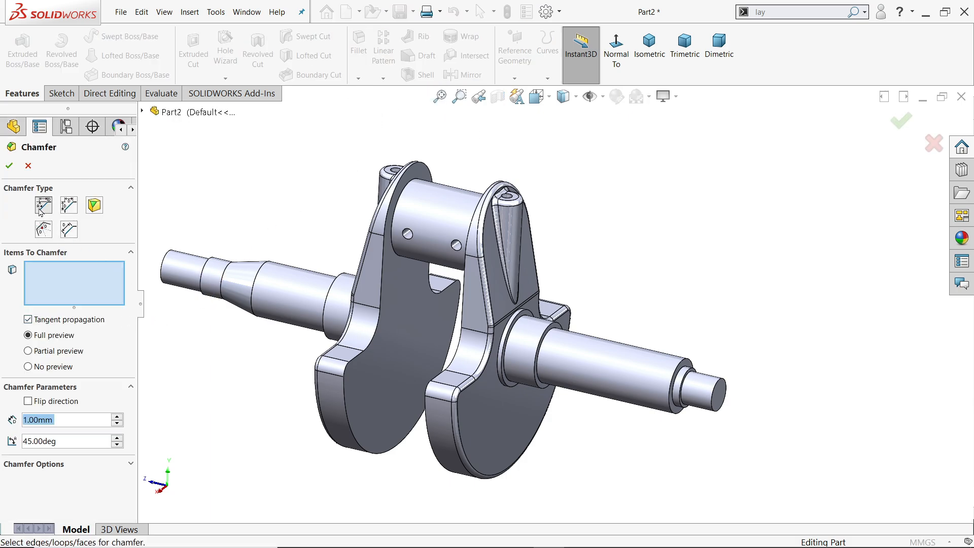
{"action": "scroll", "coordinate": [717, 391], "scroll_direction": "down", "scroll_amount": 4}
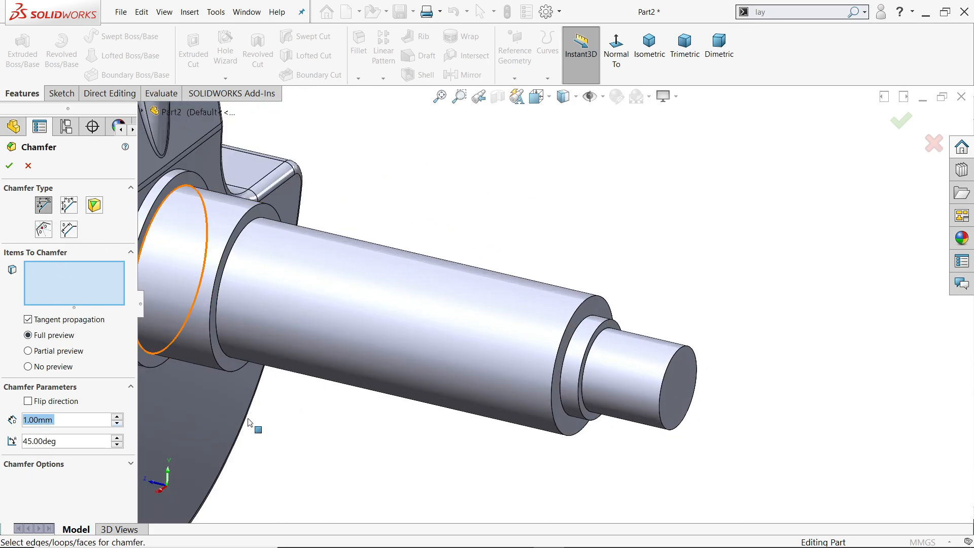
{"action": "left_click", "coordinate": [662, 387]}
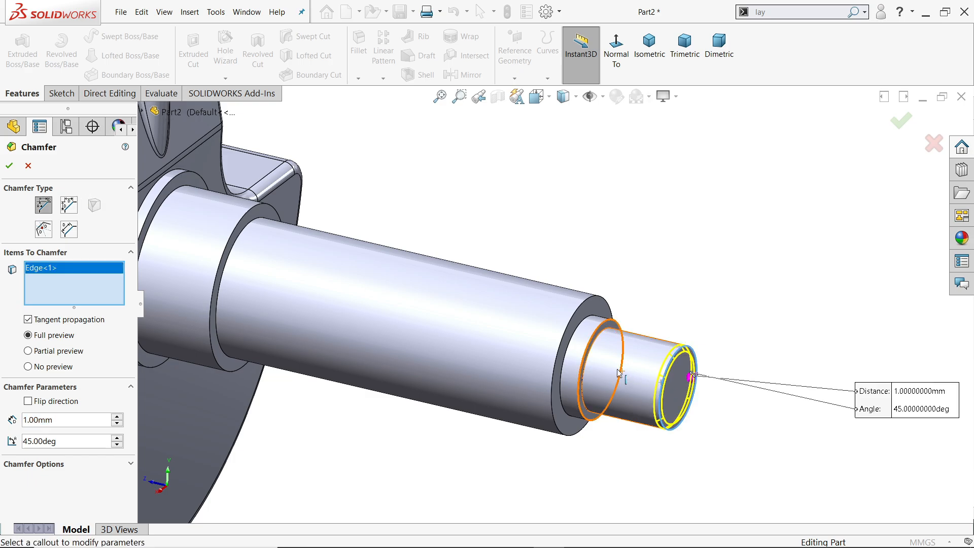
{"action": "left_click", "coordinate": [562, 343]}
{"action": "scroll", "coordinate": [355, 330], "scroll_direction": "down", "scroll_amount": 4}
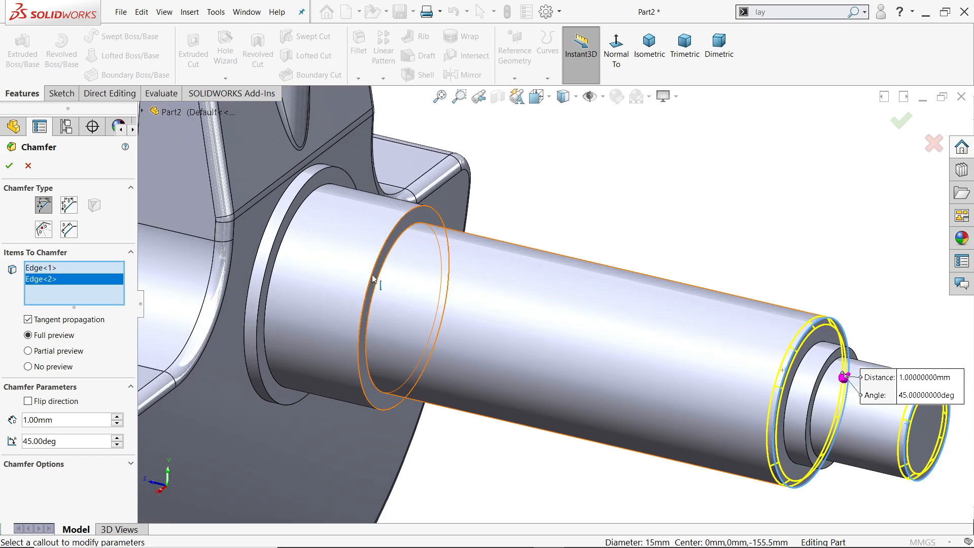
{"action": "left_click", "coordinate": [378, 282]}
{"action": "scroll", "coordinate": [345, 297], "scroll_direction": "up", "scroll_amount": 5}
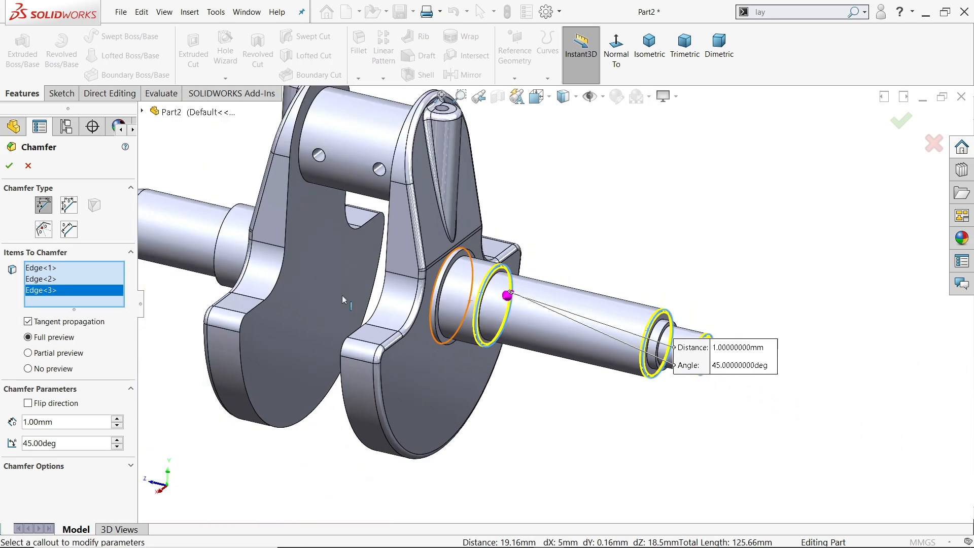
{"action": "scroll", "coordinate": [350, 319], "scroll_direction": "down", "scroll_amount": 2}
{"action": "scroll", "coordinate": [316, 256], "scroll_direction": "down", "scroll_amount": 2}
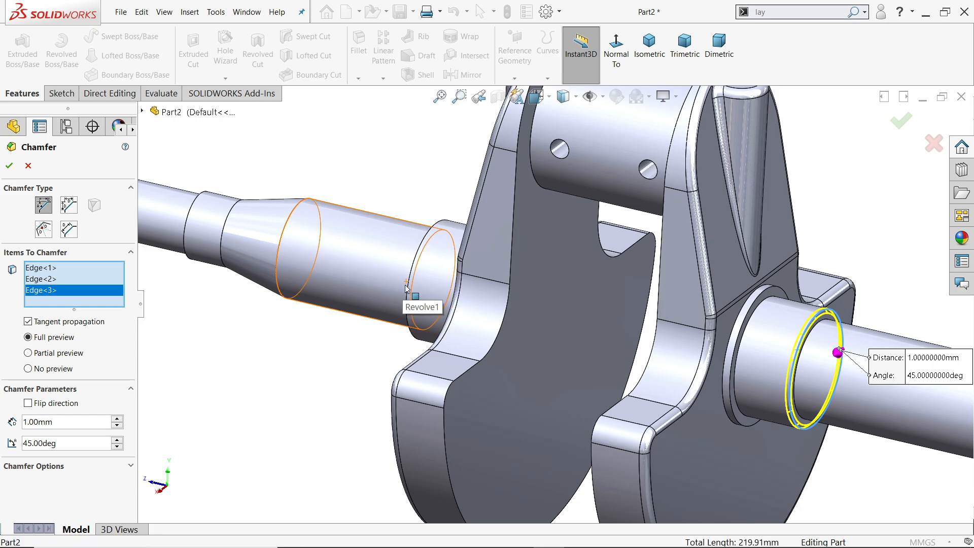
{"action": "scroll", "coordinate": [413, 291], "scroll_direction": "up", "scroll_amount": 2}
{"action": "middle_click_drag", "start_coordinate": [479, 337], "coordinate": [523, 342]}
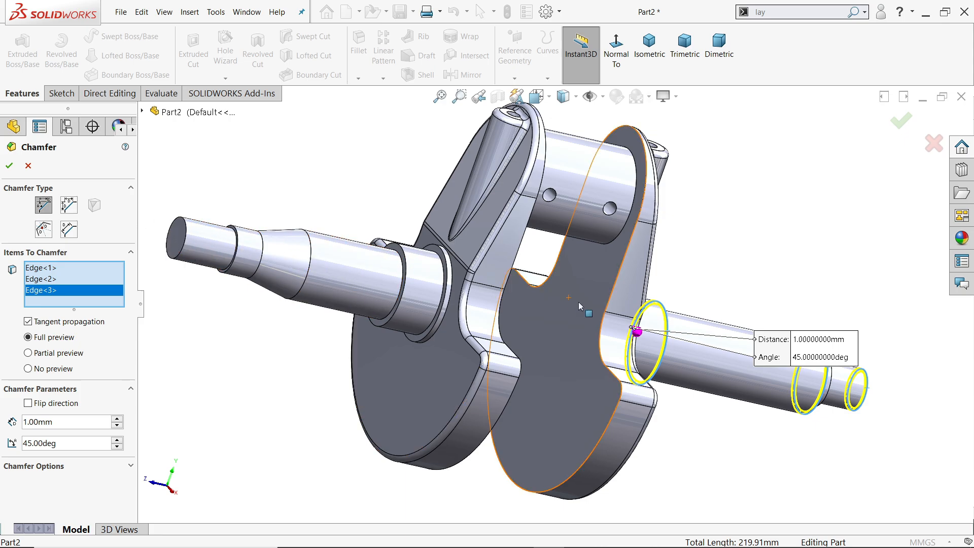
{"action": "left_click", "coordinate": [8, 165]}
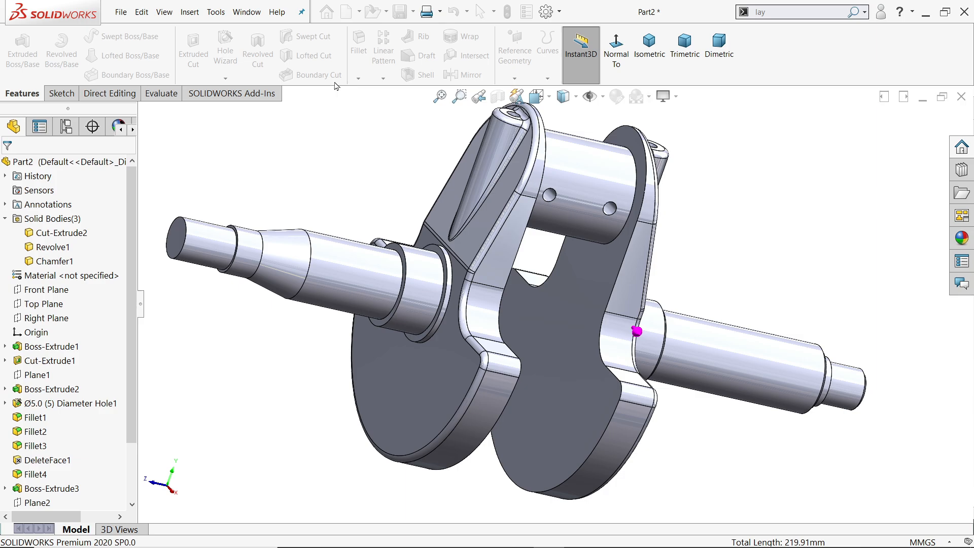
Chamfer the tapered shaft's end edge and its collar's outer edge at 1 mm × 45°.
{"action": "left_click", "coordinate": [358, 78]}
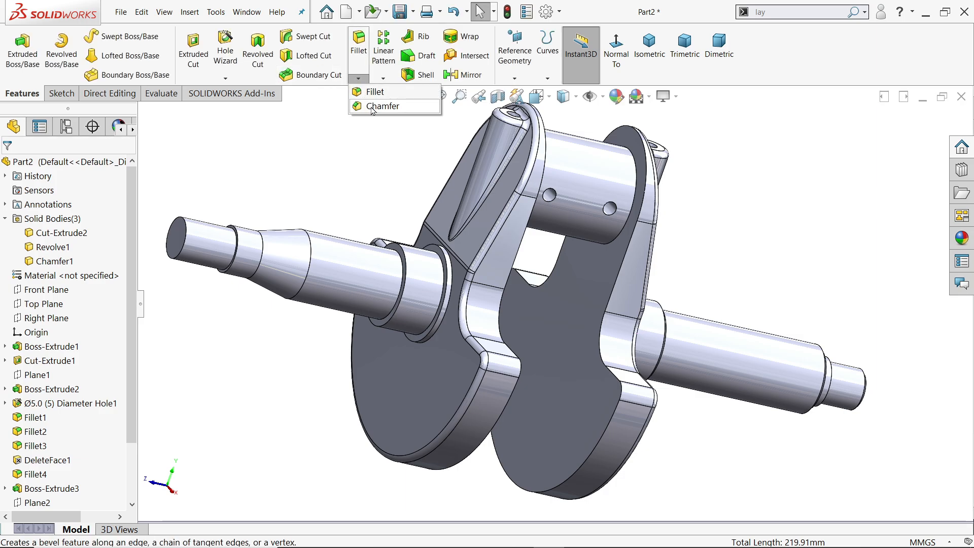
{"action": "left_click", "coordinate": [378, 105]}
{"action": "left_click", "coordinate": [185, 233]}
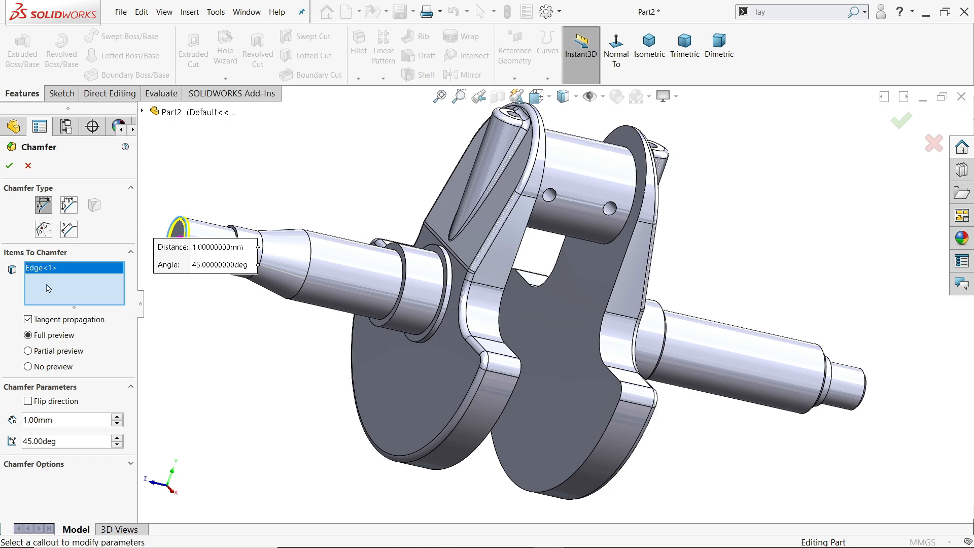
{"action": "left_click", "coordinate": [390, 325]}
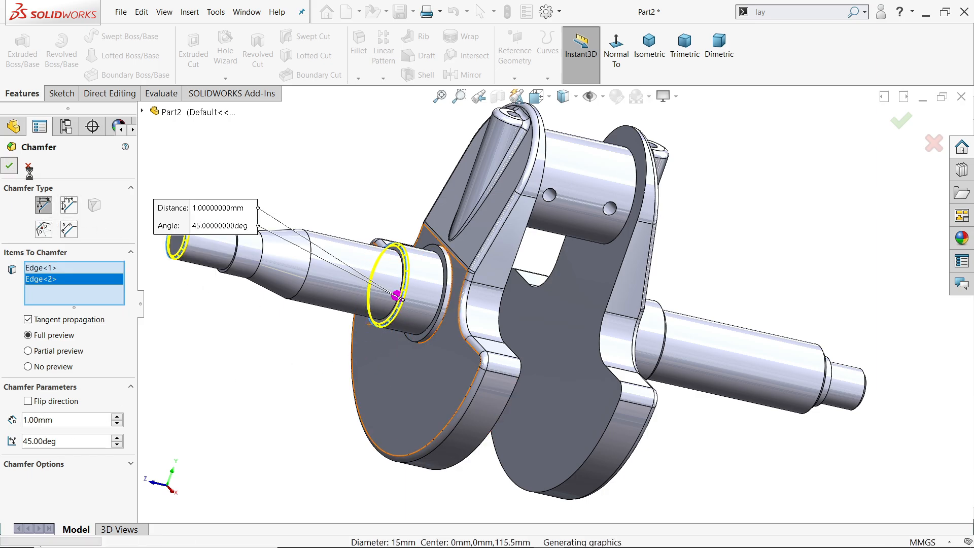
{"action": "left_click", "coordinate": [9, 168]}
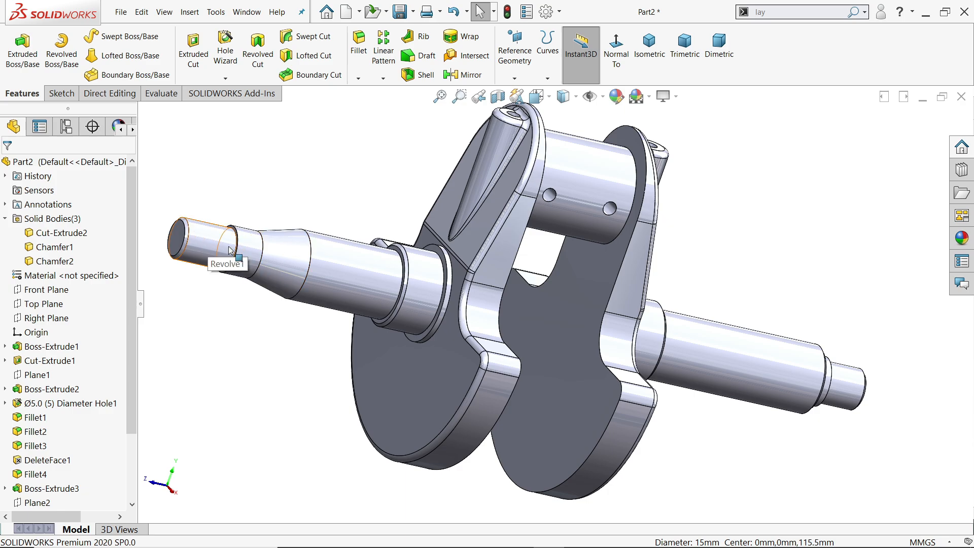
Start a sketch on the flat end face of the tapered shaft.
{"action": "middle_click_drag", "start_coordinate": [358, 300], "coordinate": [221, 253]}
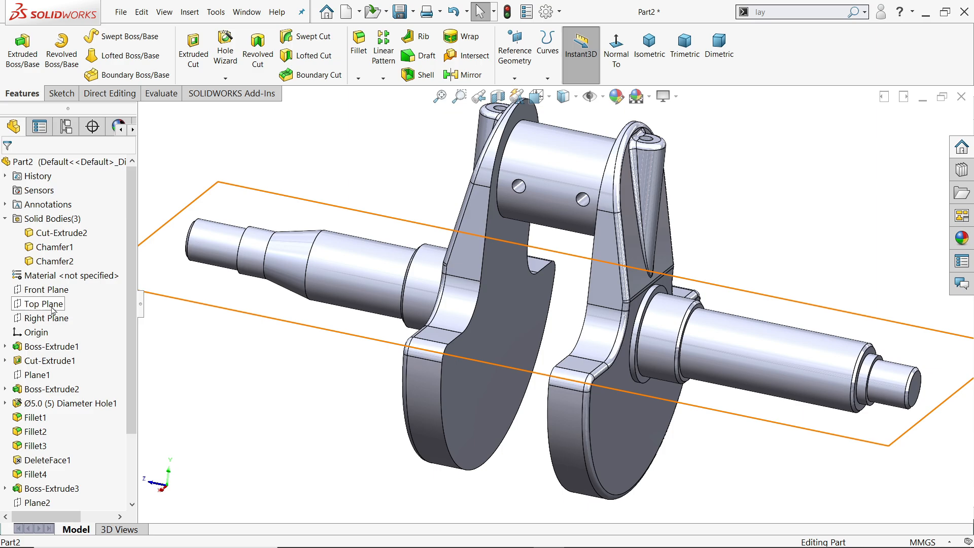
{"action": "middle_click_drag", "start_coordinate": [297, 261], "coordinate": [306, 281]}
{"action": "left_click", "coordinate": [193, 238]}
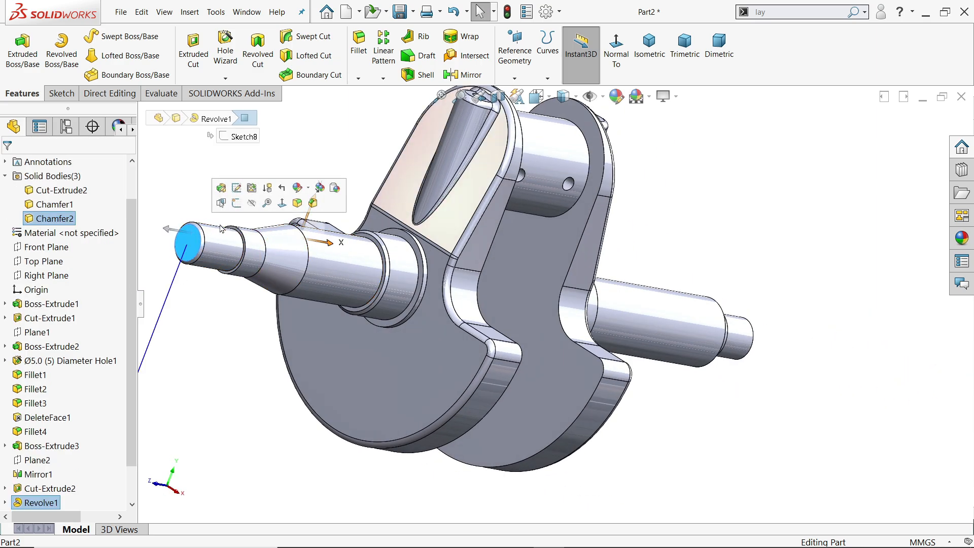
{"action": "left_click", "coordinate": [237, 203]}
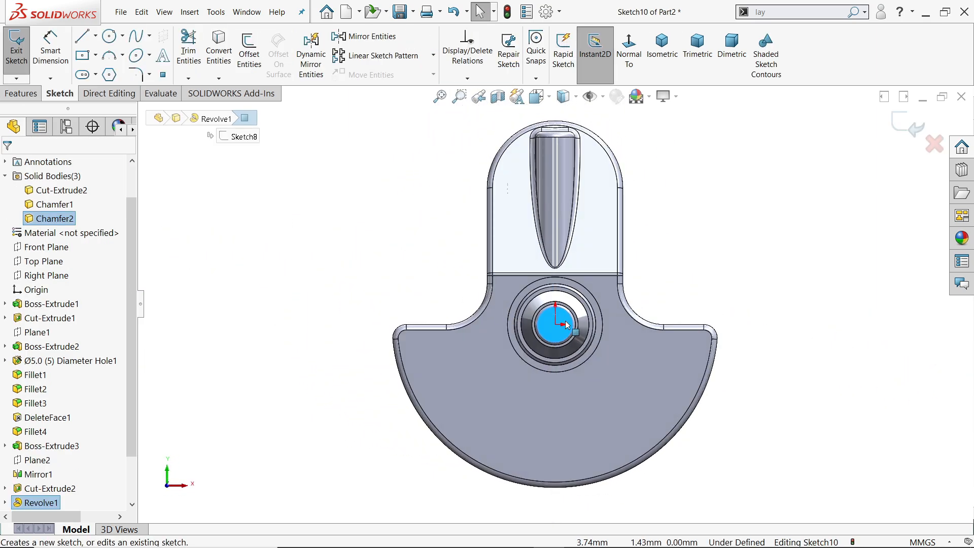
{"action": "scroll", "coordinate": [552, 312], "scroll_direction": "down", "scroll_amount": 1}
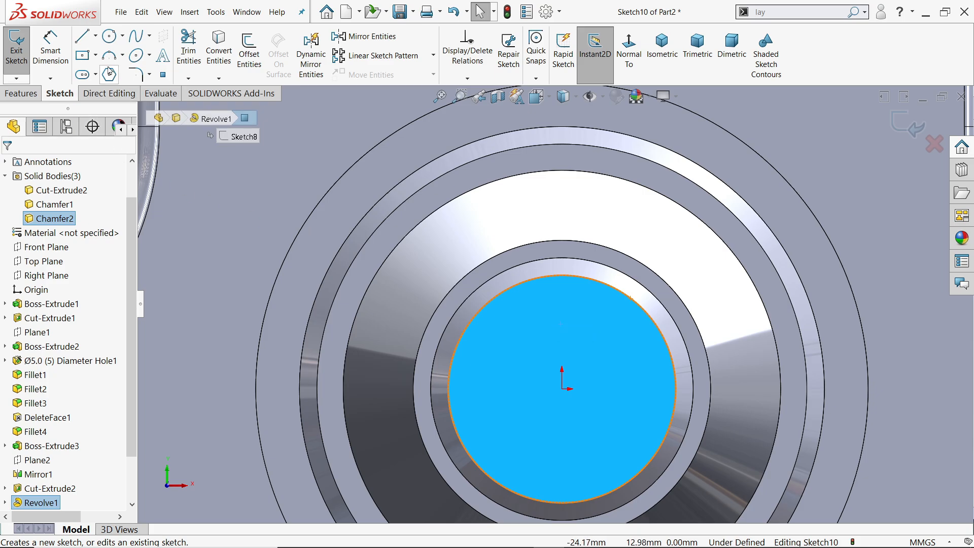
Draw a center rectangle about 3.6 × 2.3 mm across the upper rim of the shaft end, directly above the origin.
{"action": "left_click", "coordinate": [82, 56]}
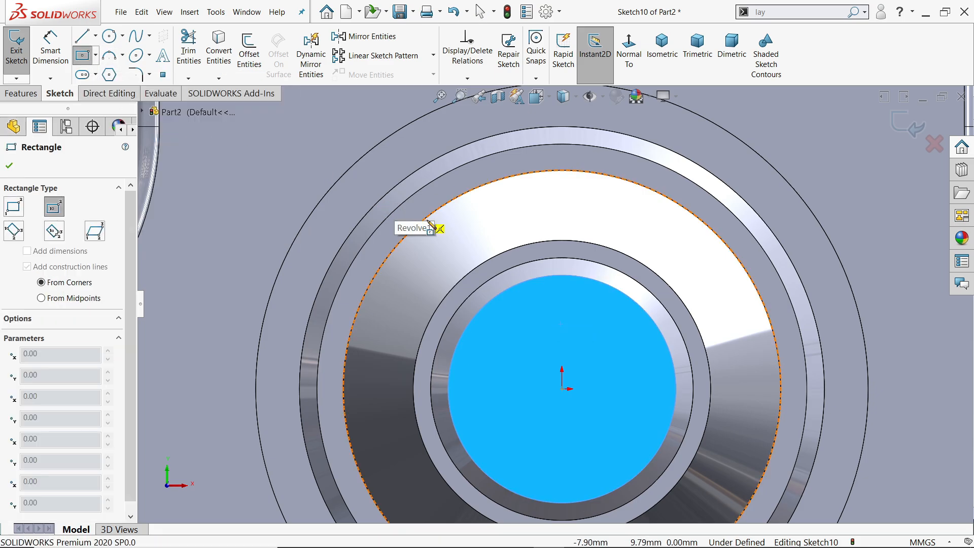
{"action": "scroll", "coordinate": [561, 305], "scroll_direction": "down", "scroll_amount": 1}
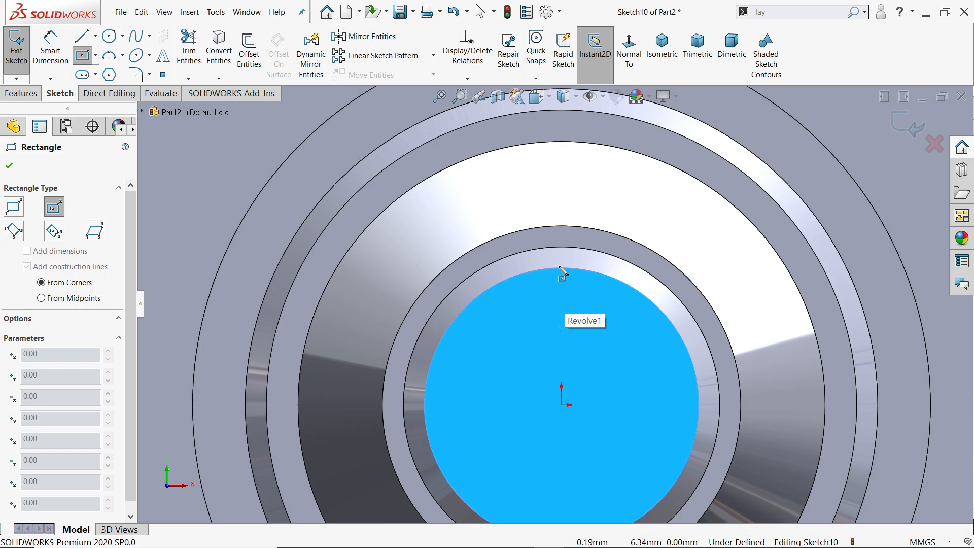
{"action": "left_click", "coordinate": [562, 258]}
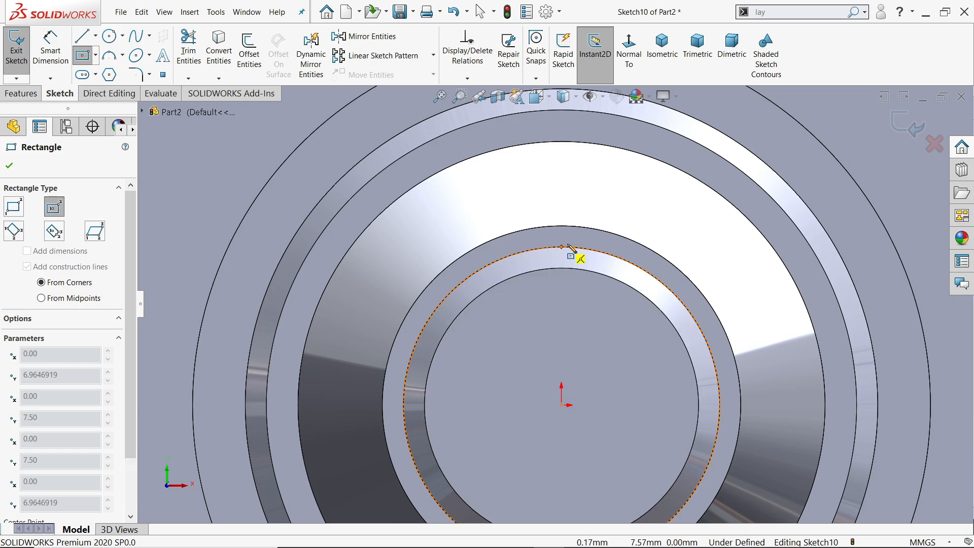
{"action": "left_click", "coordinate": [599, 234]}
Dimension the keyway rectangle as 3.4 mm wide and 2.5 mm high.
{"action": "left_click", "coordinate": [50, 50]}
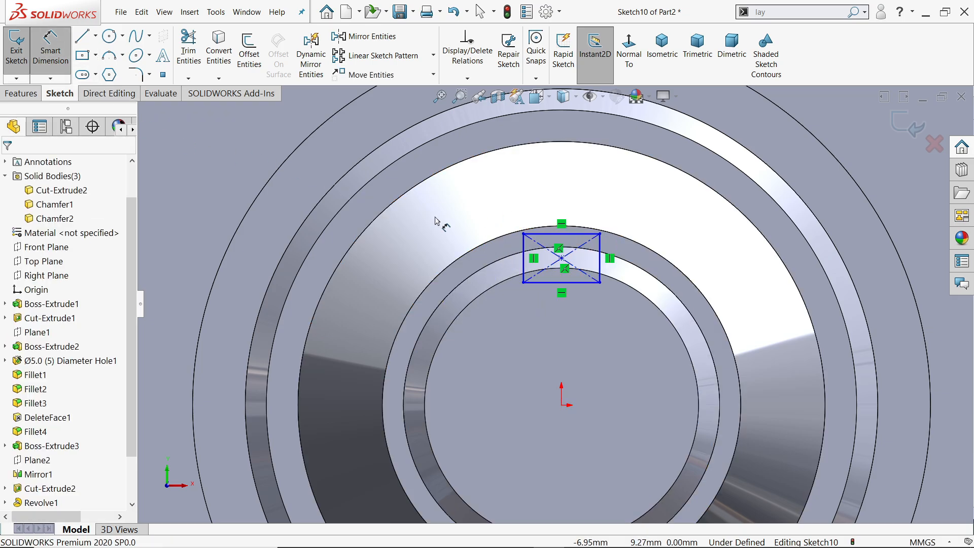
{"action": "left_click", "coordinate": [554, 234]}
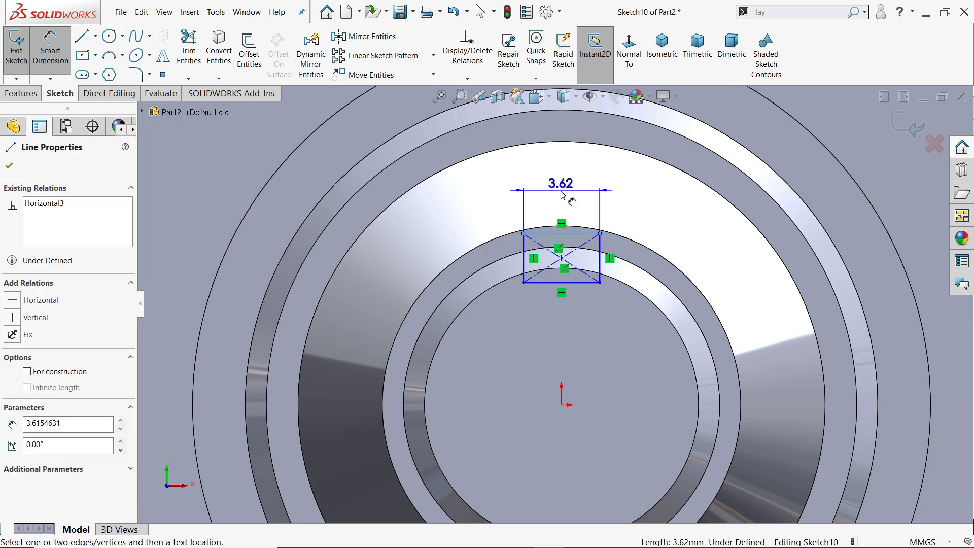
{"action": "left_click", "coordinate": [562, 195]}
{"action": "type", "text": "3.4"}
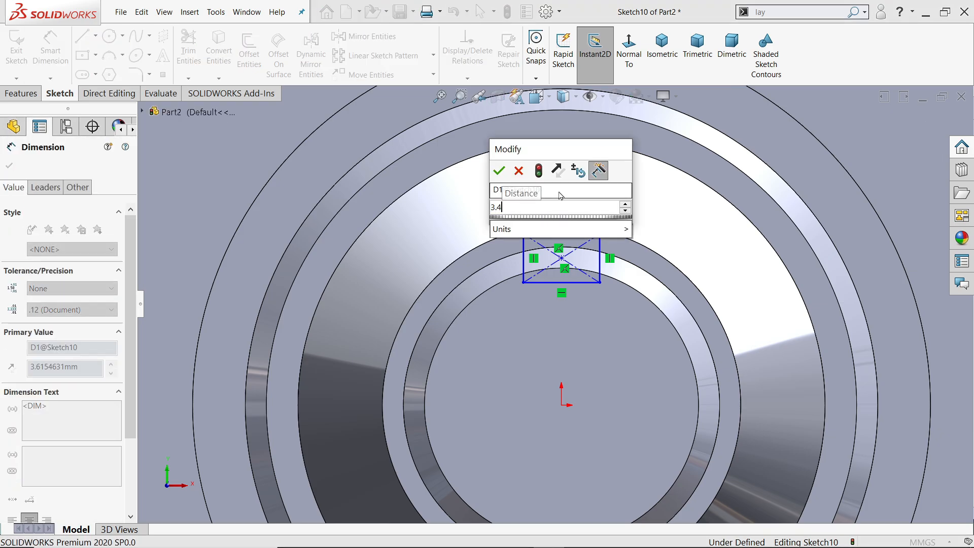
{"action": "key", "text": "Return"}
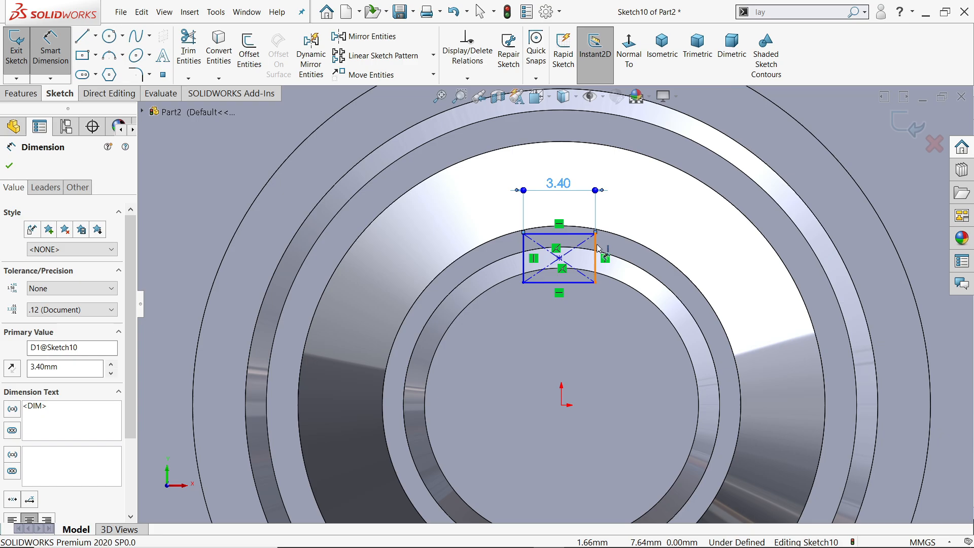
{"action": "left_click", "coordinate": [596, 246]}
{"action": "left_click", "coordinate": [653, 241]}
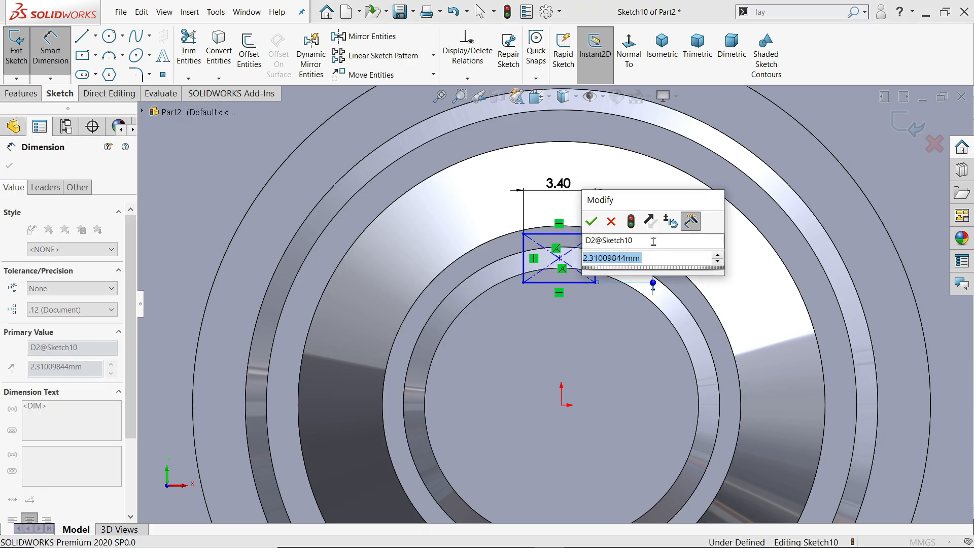
{"action": "type", "text": "2.5"}
{"action": "key", "text": "Return"}
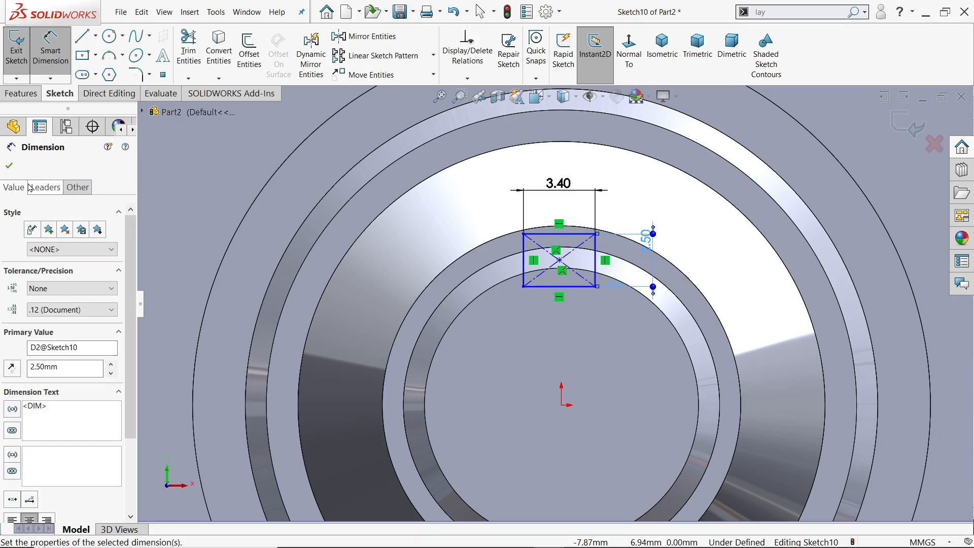
{"action": "left_click", "coordinate": [10, 166]}
Make the rectangle's upper line tangent to the outer circular edge of the shaft-end chamfer.
{"action": "scroll", "coordinate": [583, 249], "scroll_direction": "down", "scroll_amount": 3}
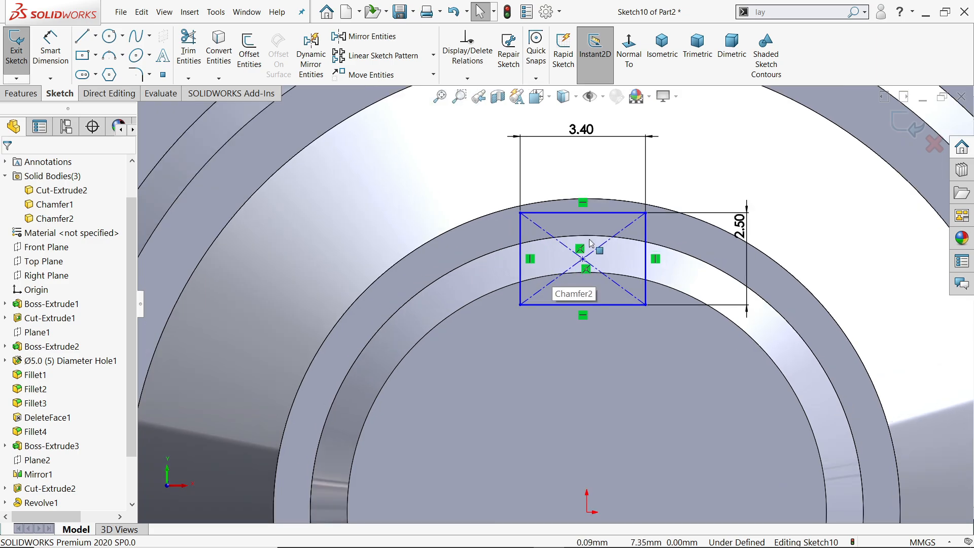
{"action": "left_click", "coordinate": [591, 241]}
{"action": "left_click", "coordinate": [590, 213], "text": "ctrl"}
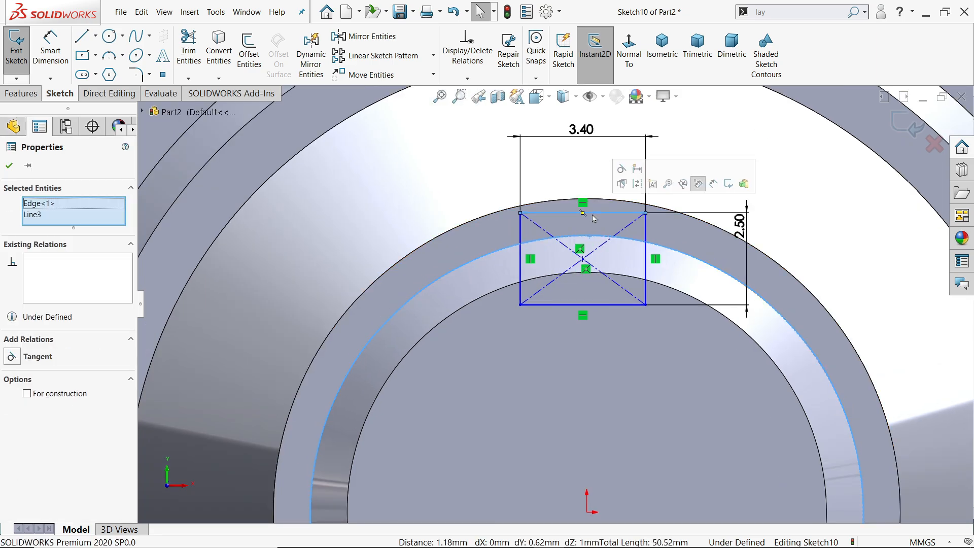
{"action": "left_click", "coordinate": [622, 168]}
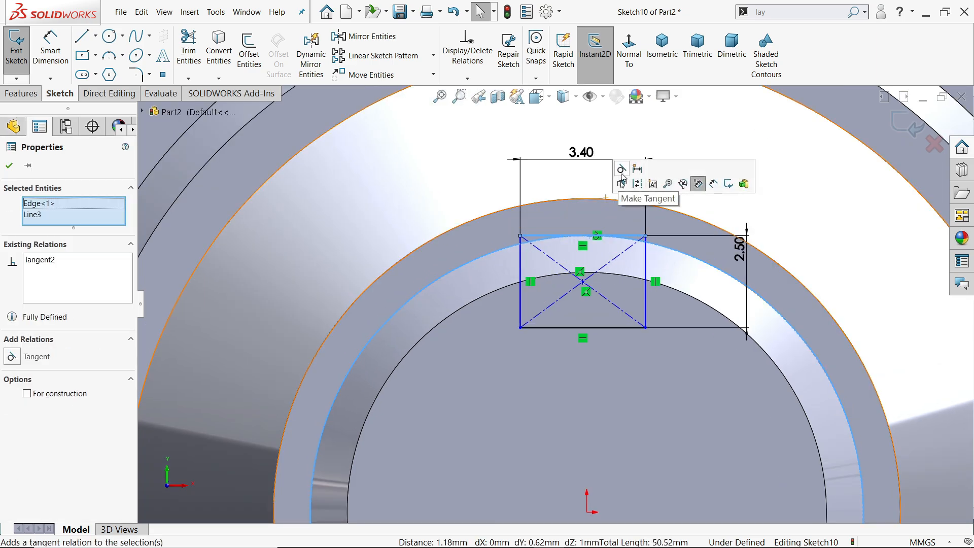
Align the keyway rectangle's center point vertically with the origin.
{"action": "left_click", "coordinate": [583, 282]}
{"action": "scroll", "coordinate": [555, 304], "scroll_direction": "up", "scroll_amount": 3}
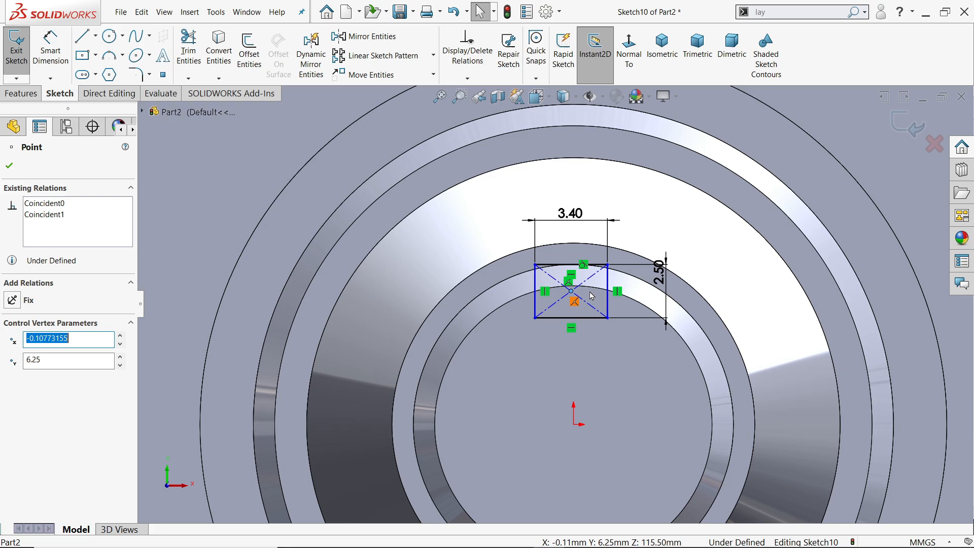
{"action": "left_click", "coordinate": [574, 425], "text": "ctrl"}
{"action": "left_click", "coordinate": [621, 382]}
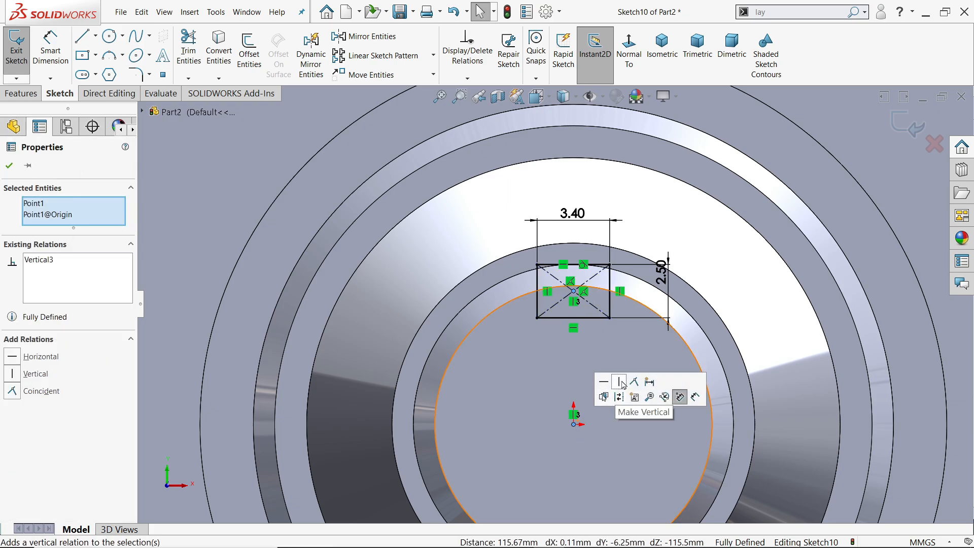
Cut the keyway rectangle into the tapered shaft end with a blind Extruded Cut 12.7 mm deep.
{"action": "left_click", "coordinate": [662, 46]}
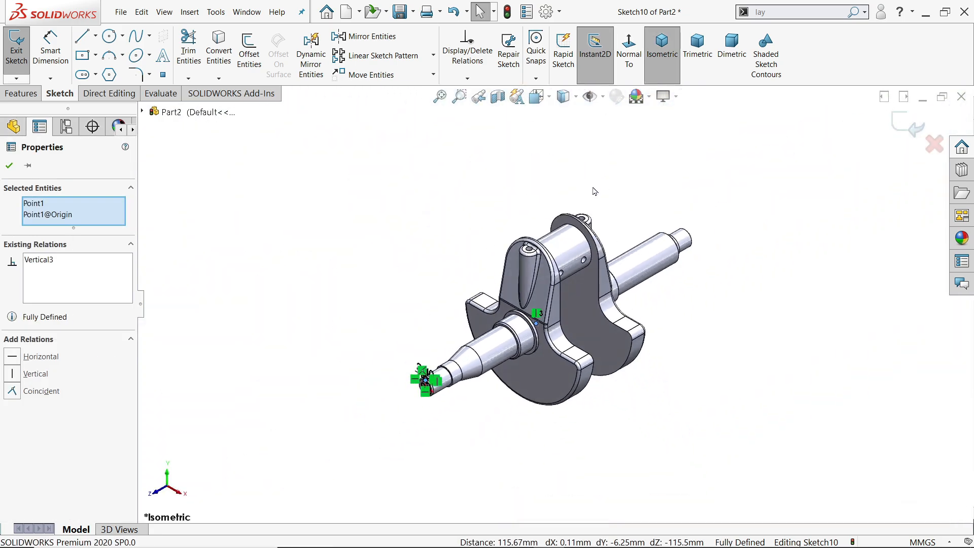
{"action": "scroll", "coordinate": [439, 350], "scroll_direction": "down", "scroll_amount": 5}
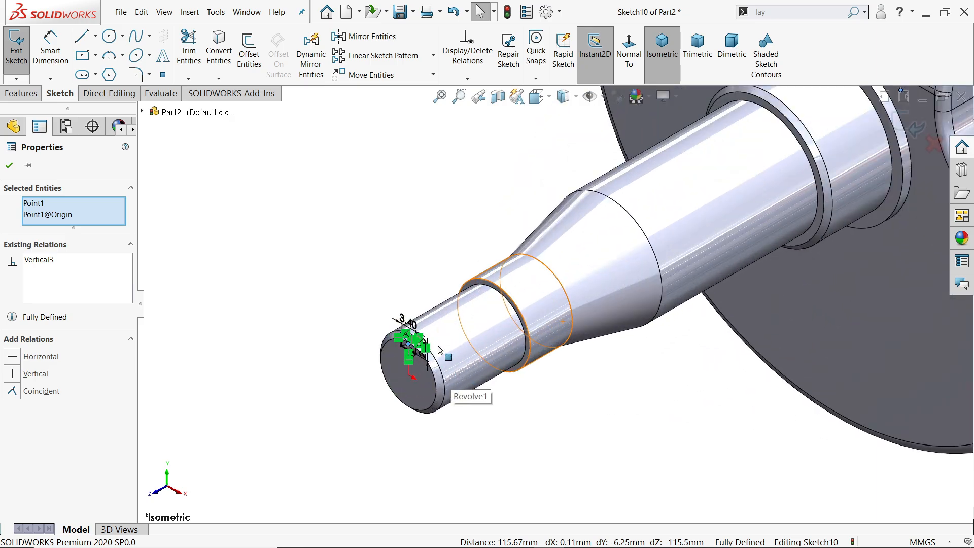
{"action": "left_click", "coordinate": [21, 93]}
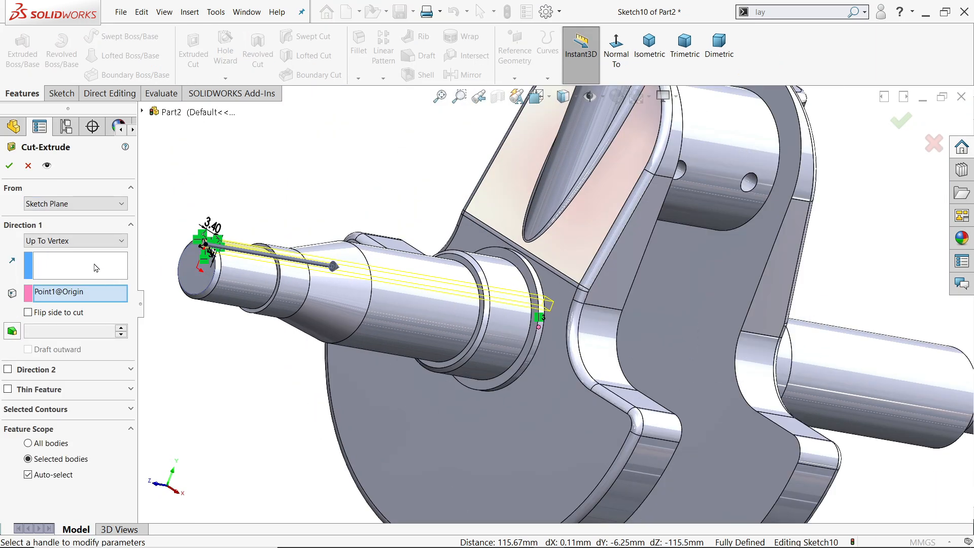
{"action": "left_click", "coordinate": [75, 241]}
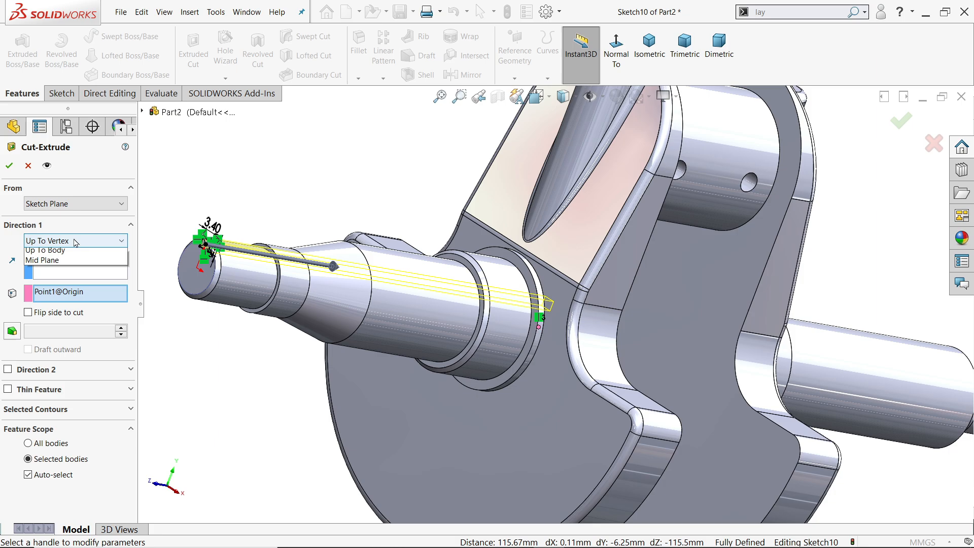
{"action": "left_click", "coordinate": [41, 252]}
{"action": "left_click", "coordinate": [650, 46]}
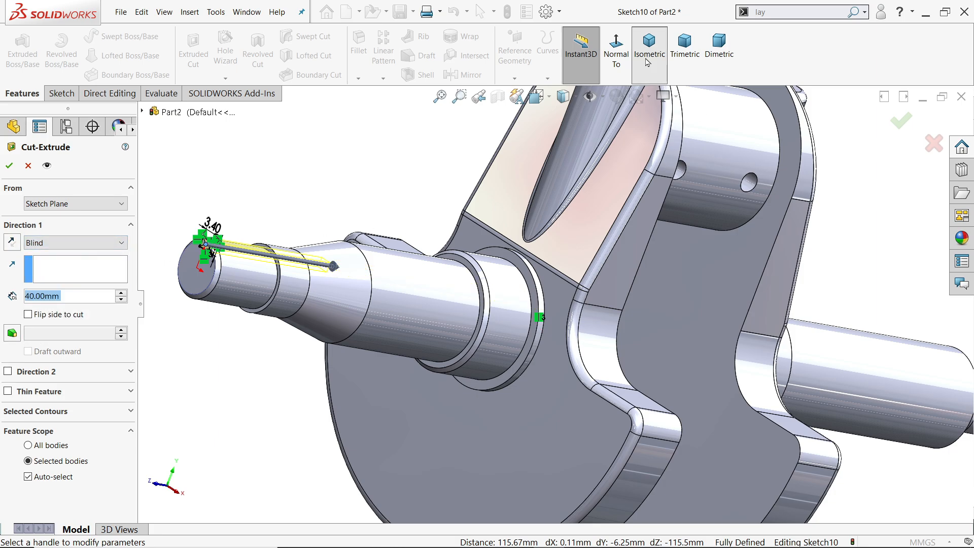
{"action": "scroll", "coordinate": [480, 357], "scroll_direction": "down", "scroll_amount": 5}
{"action": "scroll", "coordinate": [505, 323], "scroll_direction": "down", "scroll_amount": 2}
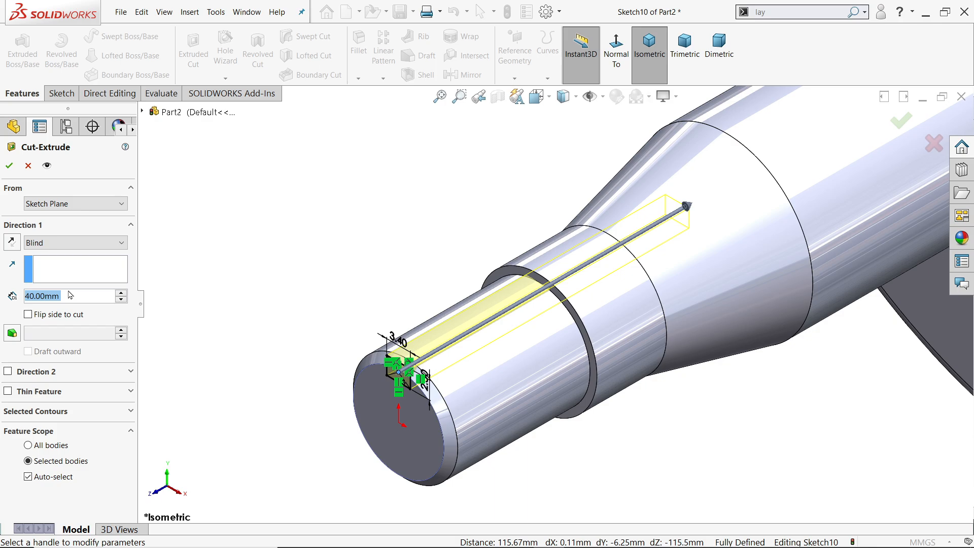
{"action": "type", "text": "12.7"}
{"action": "key", "text": "Return"}
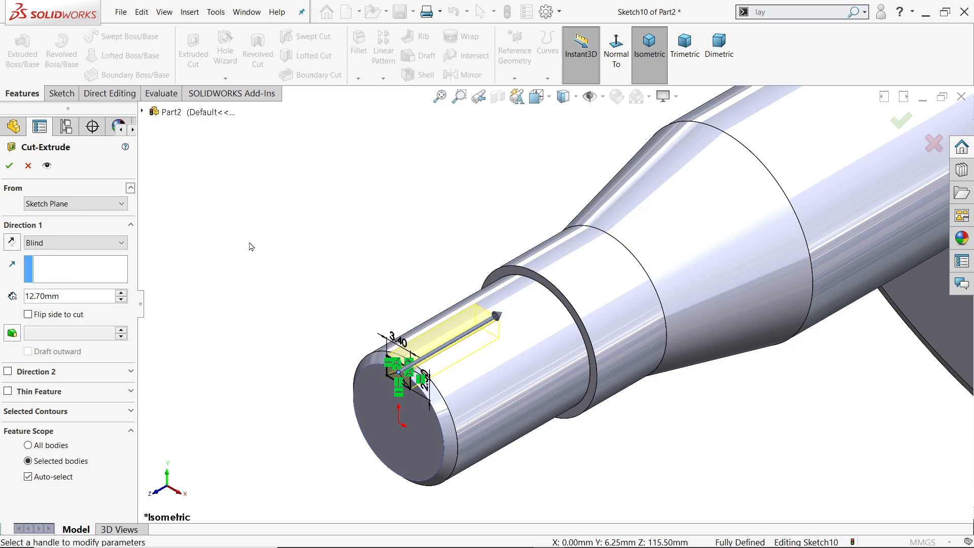
{"action": "left_click", "coordinate": [10, 167]}
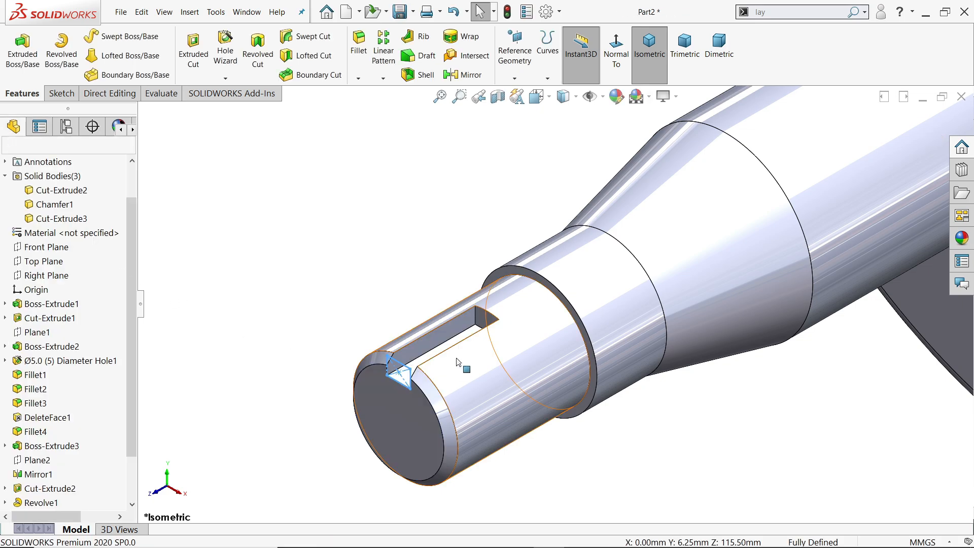
{"action": "left_click", "coordinate": [383, 269]}
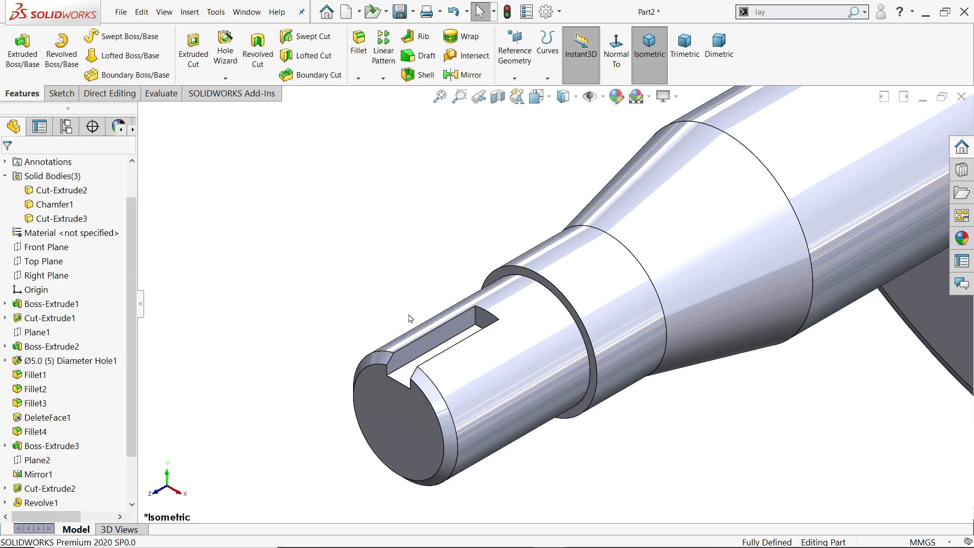
Round the closed inner end of the keyway with a full round fillet, using its end wall as center face and both side walls.
{"action": "mouse_move", "coordinate": [431, 319]}
{"action": "middle_mouse_down"}
{"action": "mouse_move", "coordinate": [477, 362]}
{"action": "mouse_move", "coordinate": [435, 337]}
{"action": "mouse_move", "coordinate": [382, 275]}
{"action": "mouse_move", "coordinate": [401, 300]}
{"action": "mouse_move", "coordinate": [391, 243]}
{"action": "mouse_move", "coordinate": [411, 153]}
{"action": "middle_mouse_up"}
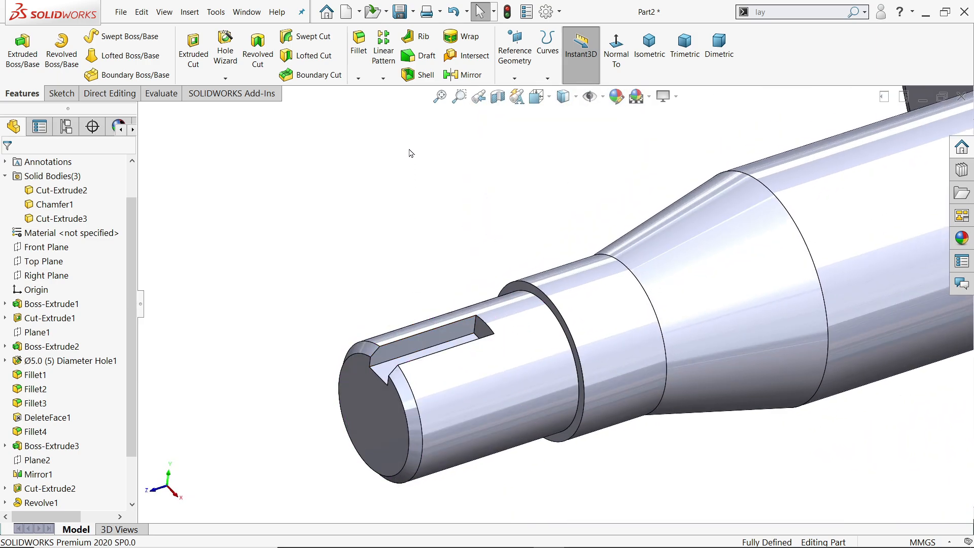
{"action": "left_click", "coordinate": [360, 54]}
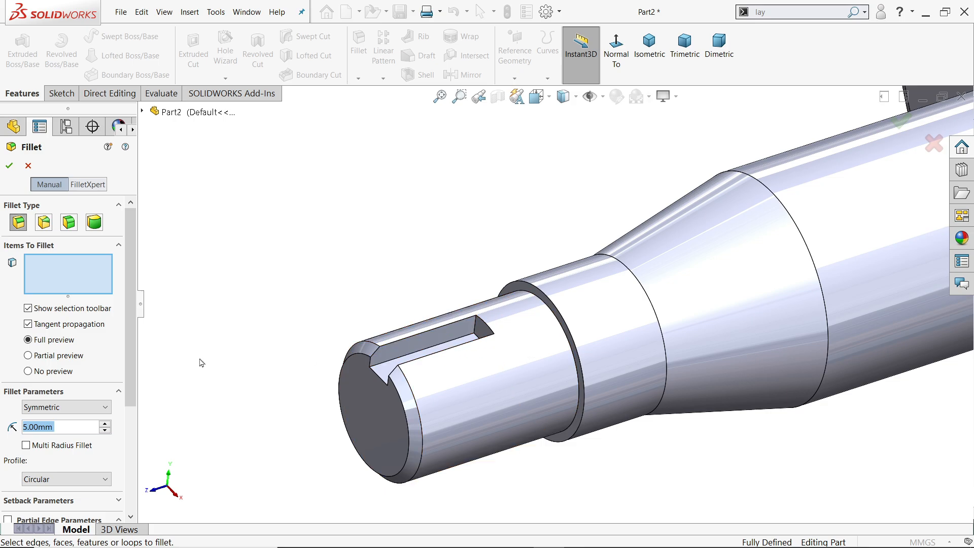
{"action": "left_click", "coordinate": [93, 222]}
{"action": "scroll", "coordinate": [440, 345], "scroll_direction": "down", "scroll_amount": 5}
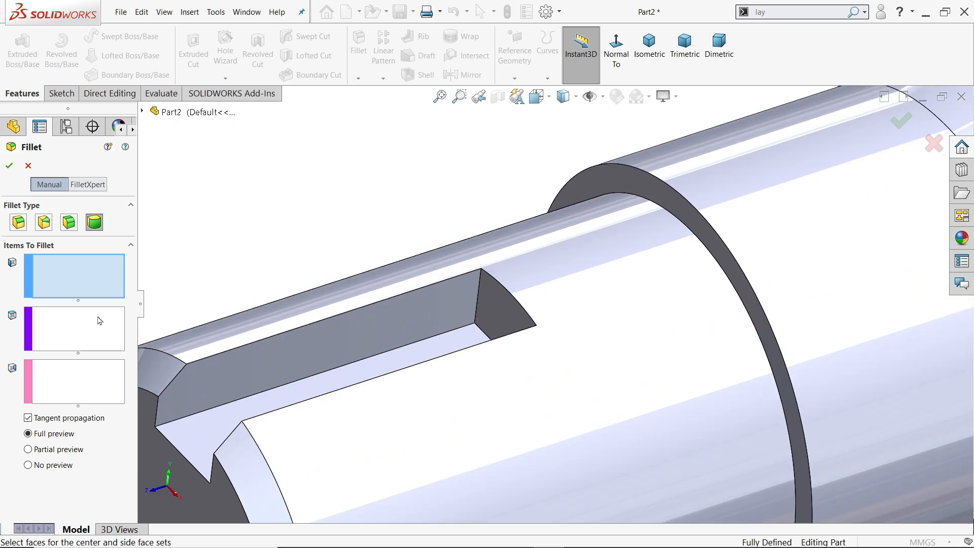
{"action": "left_click", "coordinate": [436, 310]}
{"action": "left_click", "coordinate": [113, 350]}
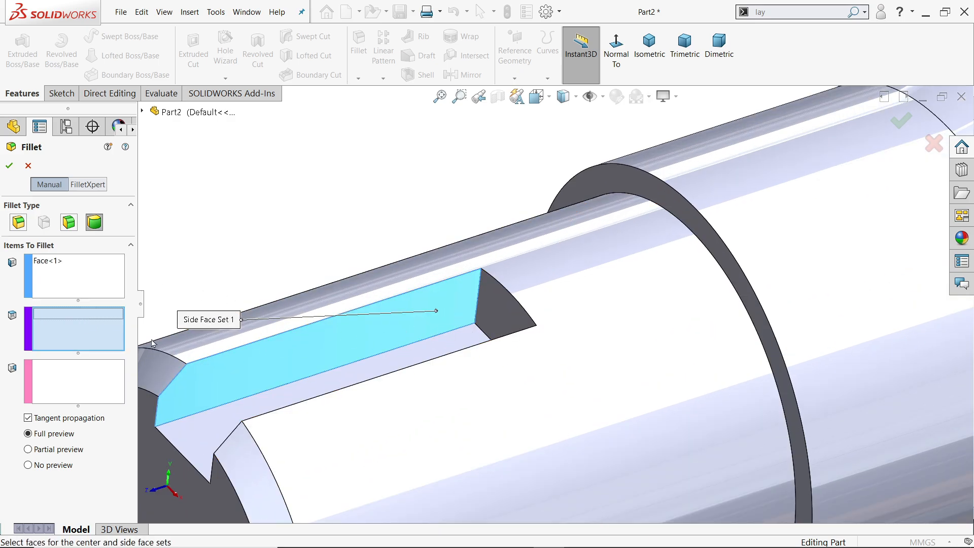
{"action": "left_click", "coordinate": [504, 320]}
{"action": "left_click", "coordinate": [90, 376]}
{"action": "middle_click_drag", "start_coordinate": [455, 264], "coordinate": [528, 353]}
{"action": "left_click", "coordinate": [531, 343]}
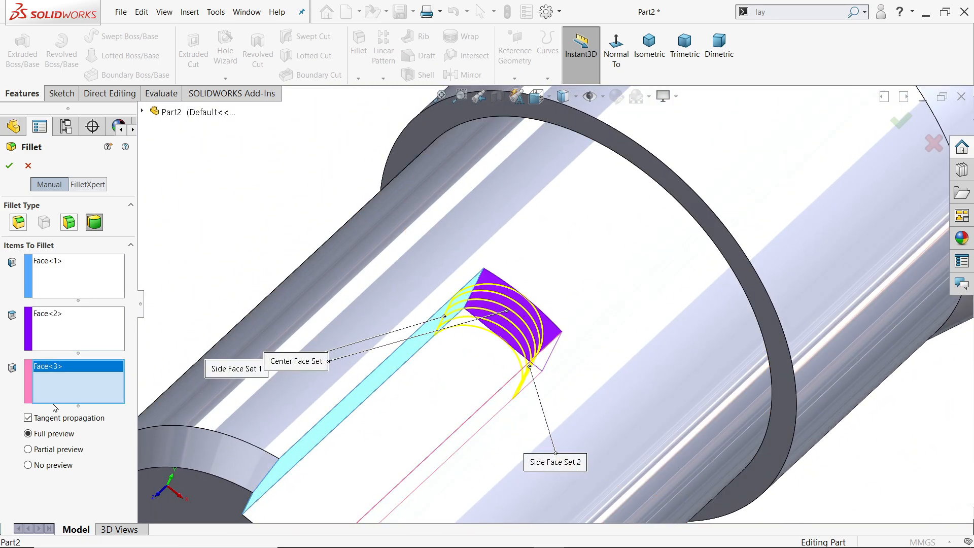
{"action": "left_click", "coordinate": [8, 166]}
Switch to the Crankshaft Exercise 158 drawing in Photos and examine the second keyway's position, length and Section D-D dimensions.
{"action": "scroll", "coordinate": [491, 325], "scroll_direction": "up", "scroll_amount": 5}
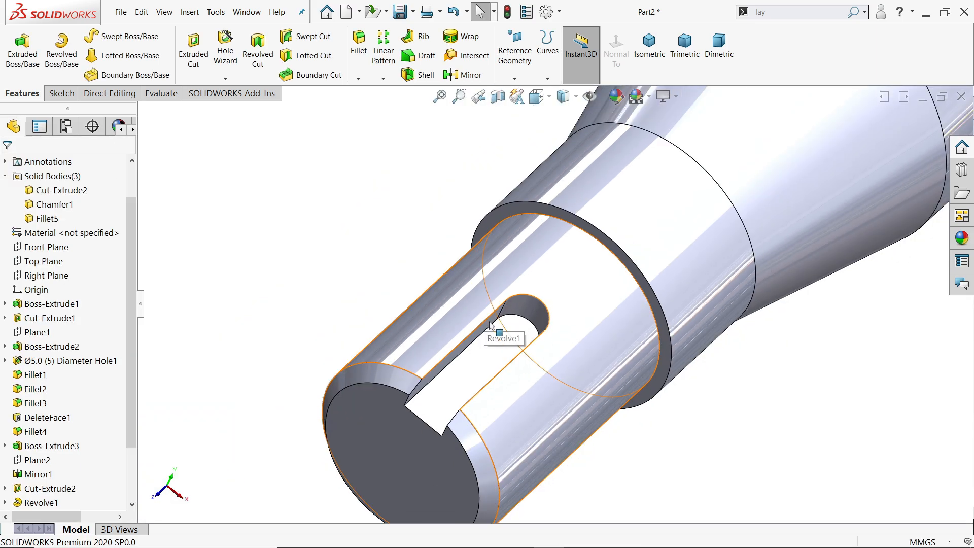
{"action": "middle_click_drag", "start_coordinate": [490, 324], "coordinate": [481, 321]}
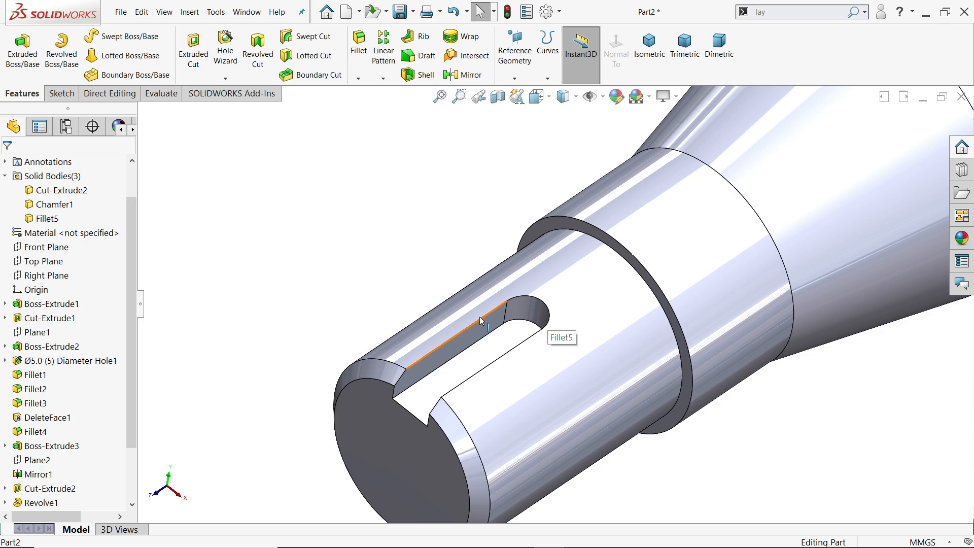
{"action": "scroll", "coordinate": [480, 318], "scroll_direction": "up", "scroll_amount": 9}
{"action": "scroll", "coordinate": [754, 207], "scroll_direction": "down", "scroll_amount": 3}
{"action": "key", "text": "alt+Tab"}
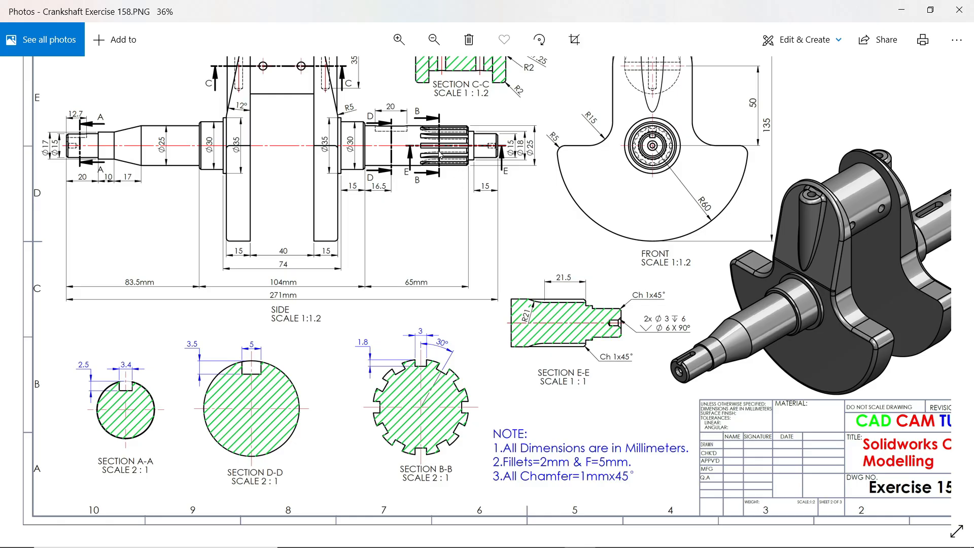
{"action": "scroll", "coordinate": [406, 103], "scroll_direction": "up", "scroll_amount": 5}
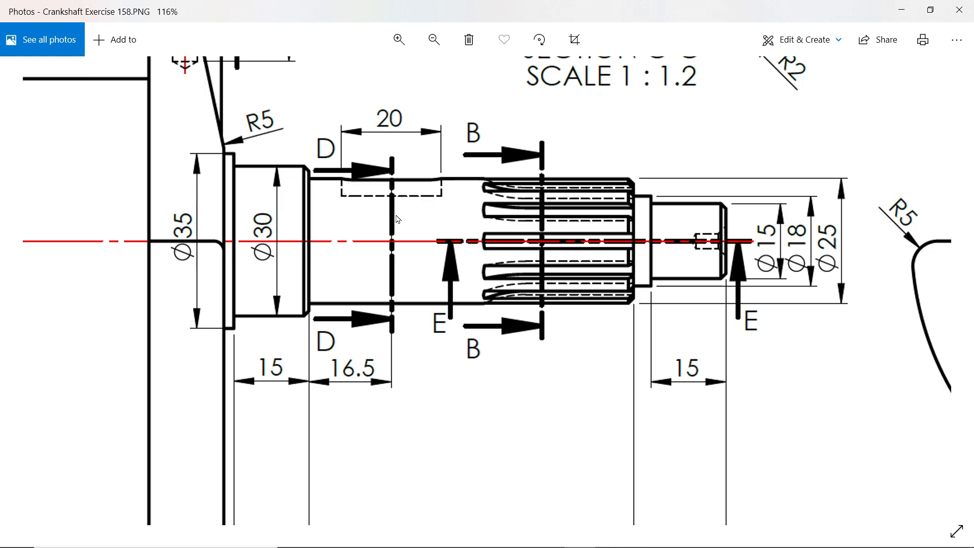
{"action": "scroll", "coordinate": [432, 258], "scroll_direction": "down", "scroll_amount": 3}
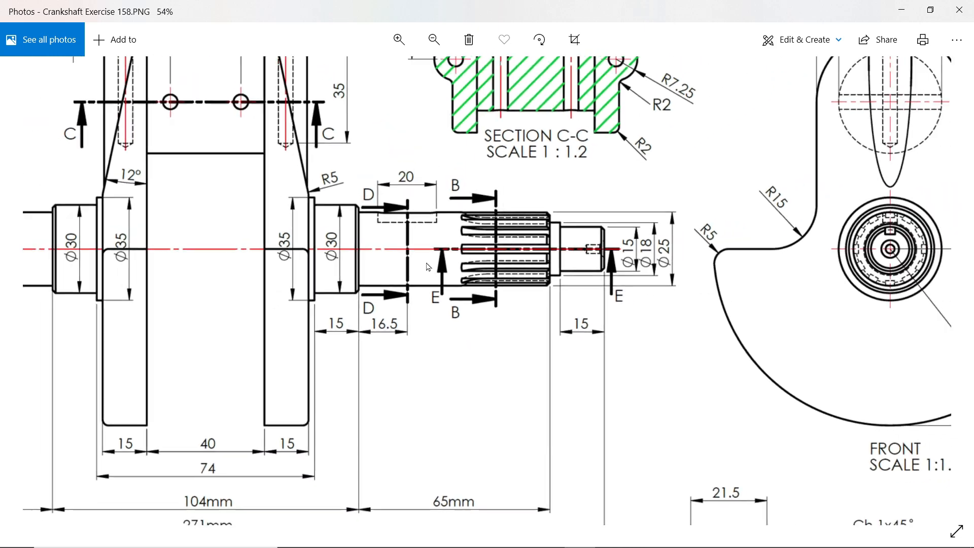
{"action": "left_click_drag", "start_coordinate": [467, 415], "coordinate": [496, 241]}
{"action": "left_click_drag", "start_coordinate": [304, 390], "coordinate": [392, 361]}
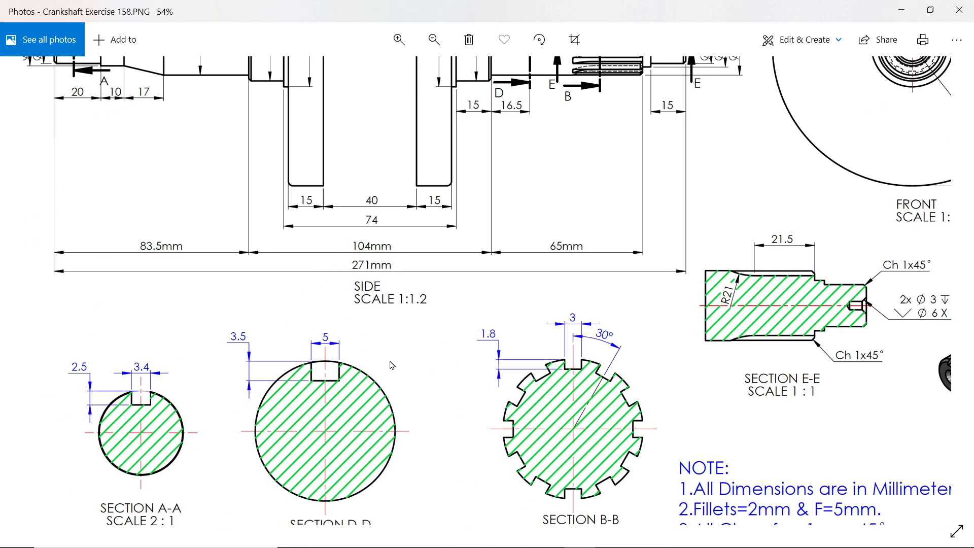
{"action": "scroll", "coordinate": [280, 352], "scroll_direction": "up", "scroll_amount": 5}
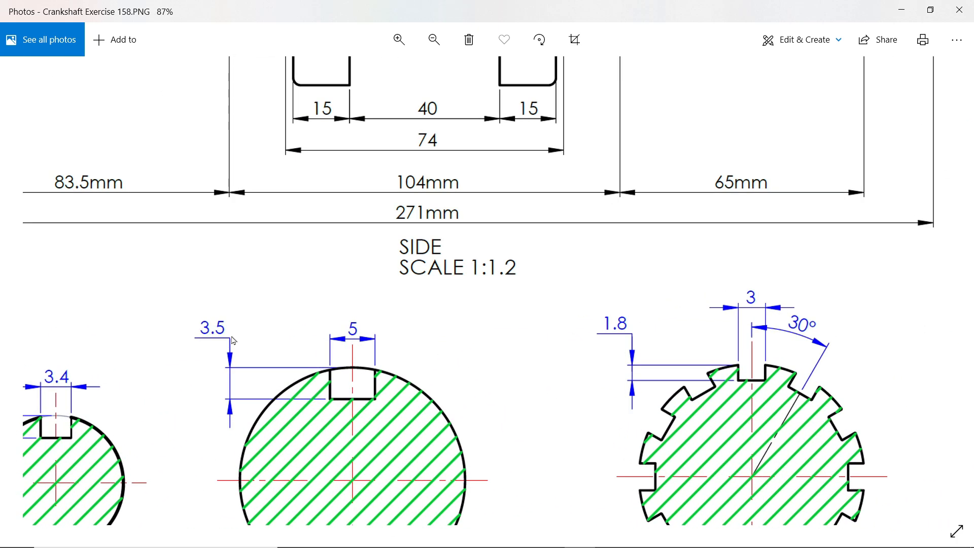
{"action": "left_click_drag", "start_coordinate": [541, 208], "coordinate": [499, 431]}
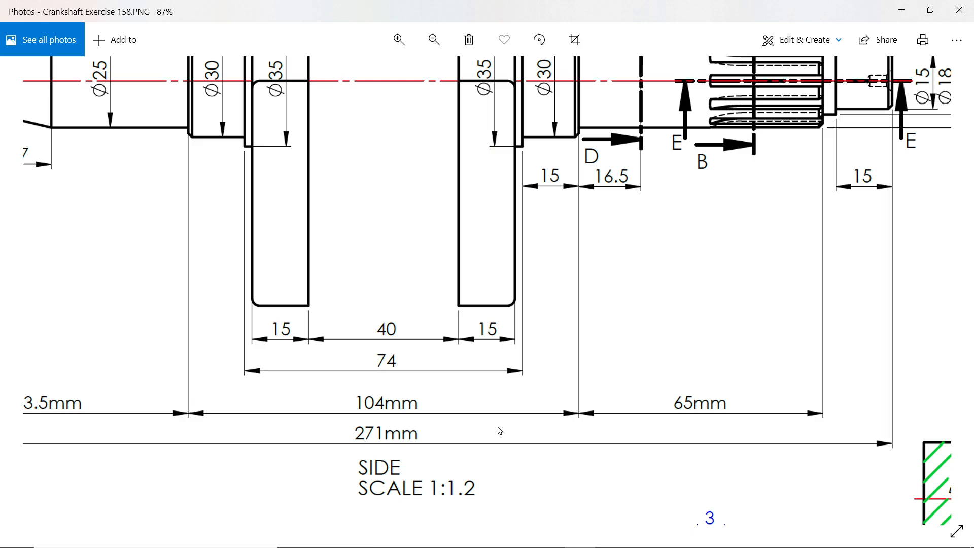
{"action": "left_click_drag", "start_coordinate": [596, 83], "coordinate": [583, 244]}
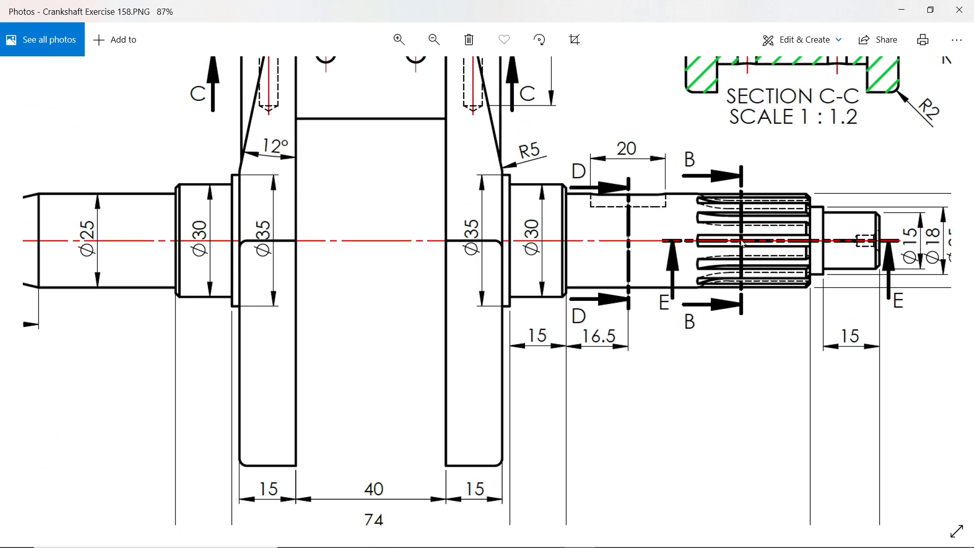
Examine the spline slots in the side view, Section B-B and Section E-E, and return to the SOLIDWORKS model.
{"action": "left_click_drag", "start_coordinate": [794, 245], "coordinate": [681, 164]}
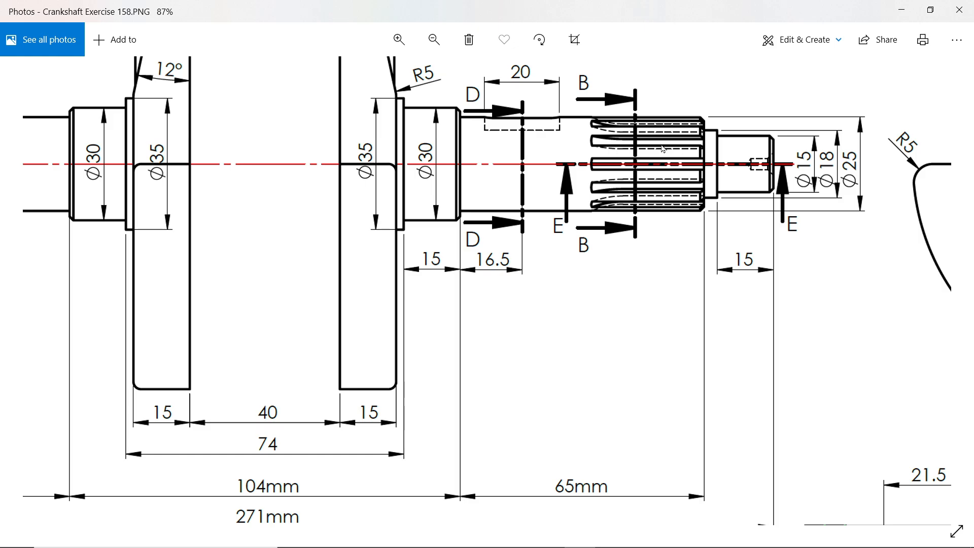
{"action": "scroll", "coordinate": [630, 250], "scroll_direction": "down", "scroll_amount": 6}
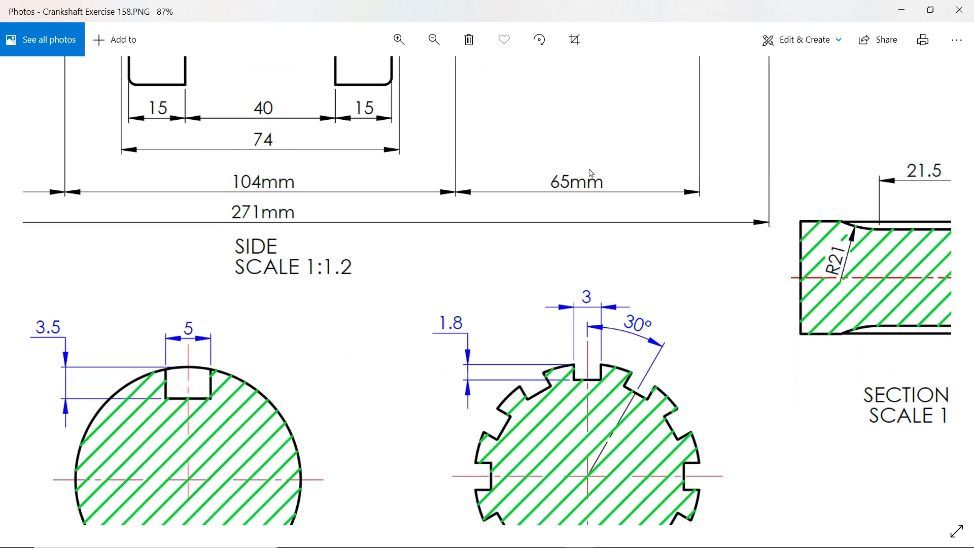
{"action": "left_click_drag", "start_coordinate": [574, 364], "coordinate": [579, 241]}
{"action": "scroll", "coordinate": [586, 237], "scroll_direction": "up", "scroll_amount": 1}
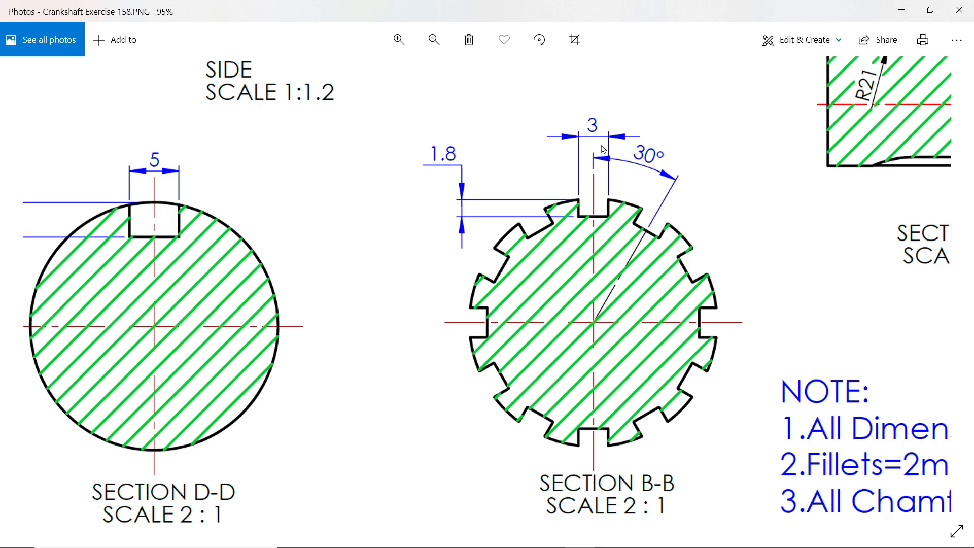
{"action": "scroll", "coordinate": [589, 168], "scroll_direction": "up", "scroll_amount": 5}
{"action": "scroll", "coordinate": [585, 428], "scroll_direction": "up", "scroll_amount": 5}
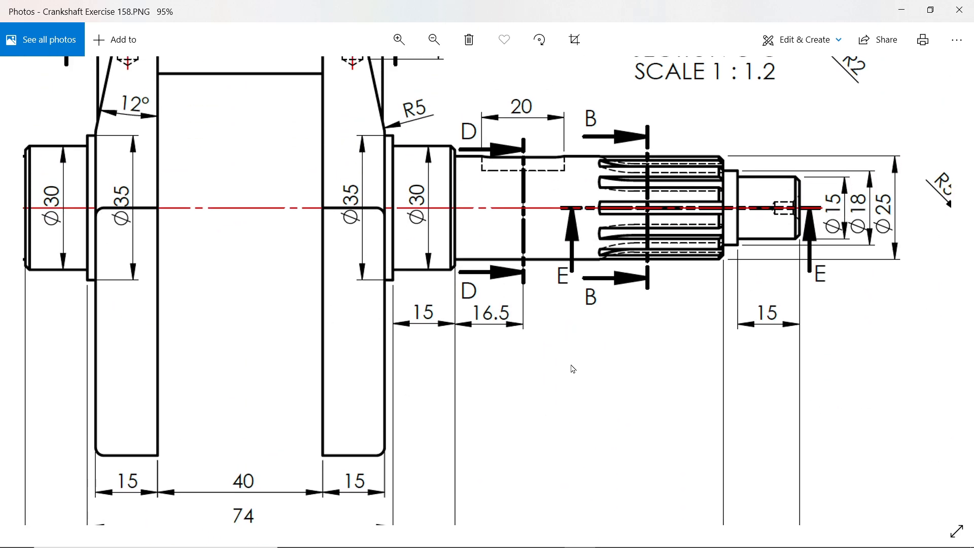
{"action": "mouse_move", "coordinate": [573, 369]}
{"action": "left_mouse_down"}
{"action": "mouse_move", "coordinate": [533, 330]}
{"action": "mouse_move", "coordinate": [474, 174]}
{"action": "left_mouse_up"}
{"action": "left_click_drag", "start_coordinate": [615, 374], "coordinate": [412, 314]}
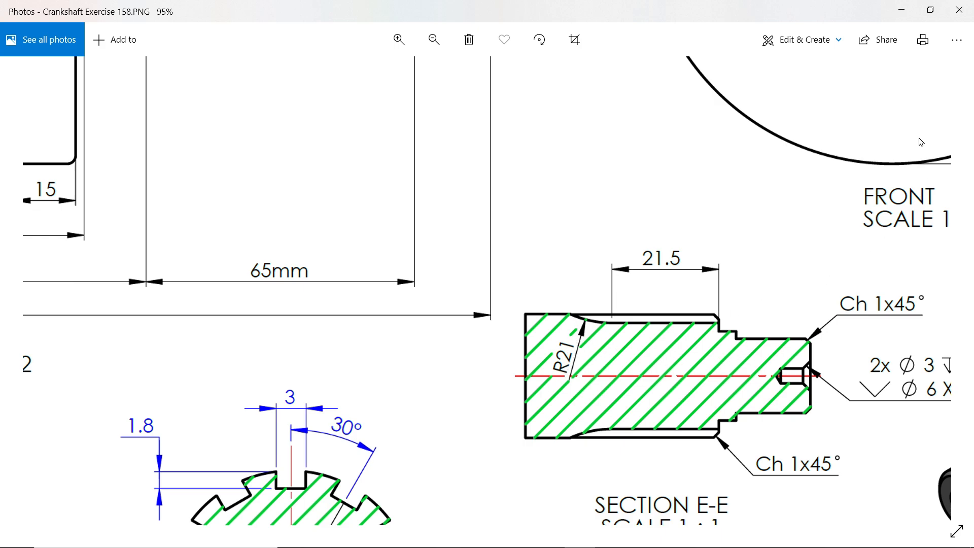
{"action": "left_click", "coordinate": [903, 9]}
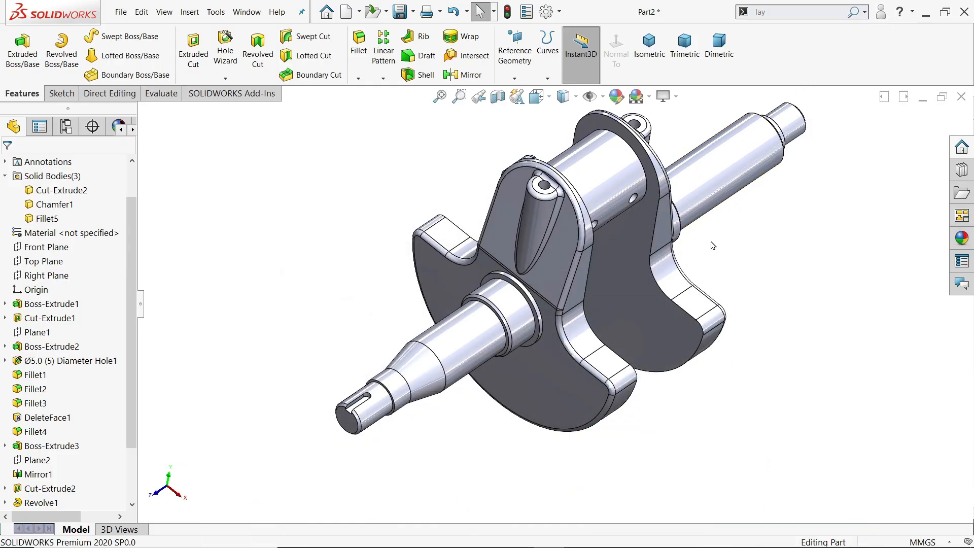
Start a sketch on the ring-shaped shoulder face where the non-tapered shaft meets its larger collar.
{"action": "middle_click_drag", "start_coordinate": [710, 244], "coordinate": [635, 206]}
{"action": "scroll", "coordinate": [710, 223], "scroll_direction": "down", "scroll_amount": 8}
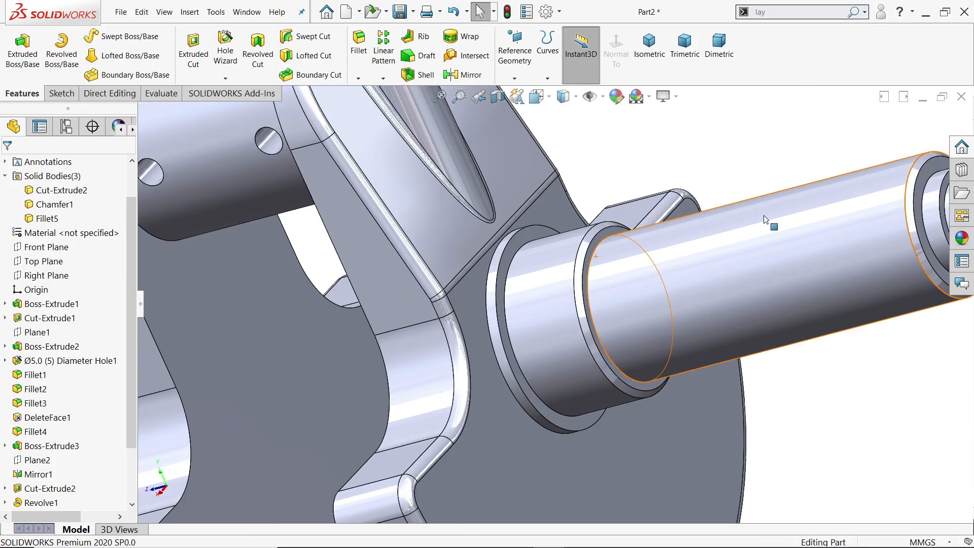
{"action": "left_click", "coordinate": [522, 250]}
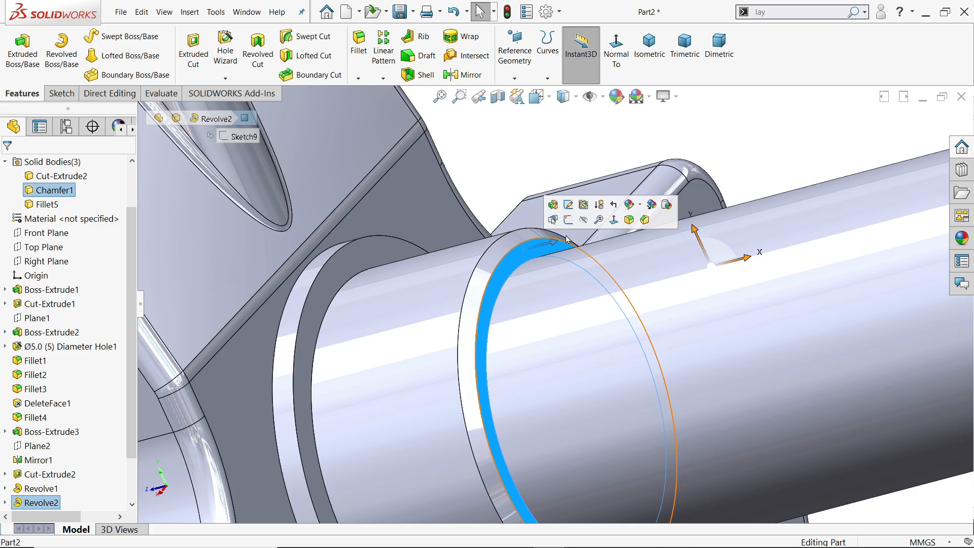
{"action": "left_click", "coordinate": [568, 221]}
{"action": "scroll", "coordinate": [535, 314], "scroll_direction": "down", "scroll_amount": 6}
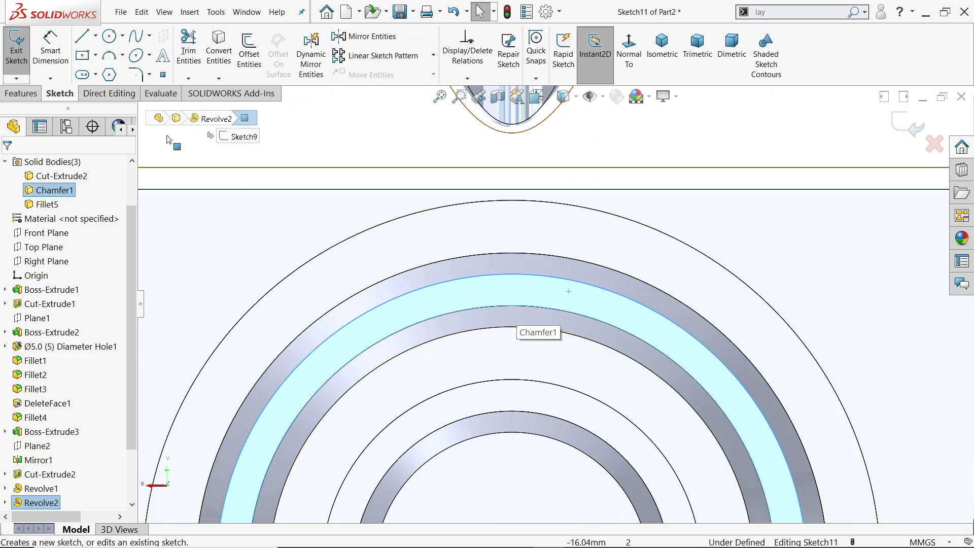
Sketch a center rectangle about 4.4 mm wide and 3 mm high across the shaft's upper edge, centred roughly above the origin.
{"action": "left_click", "coordinate": [82, 56]}
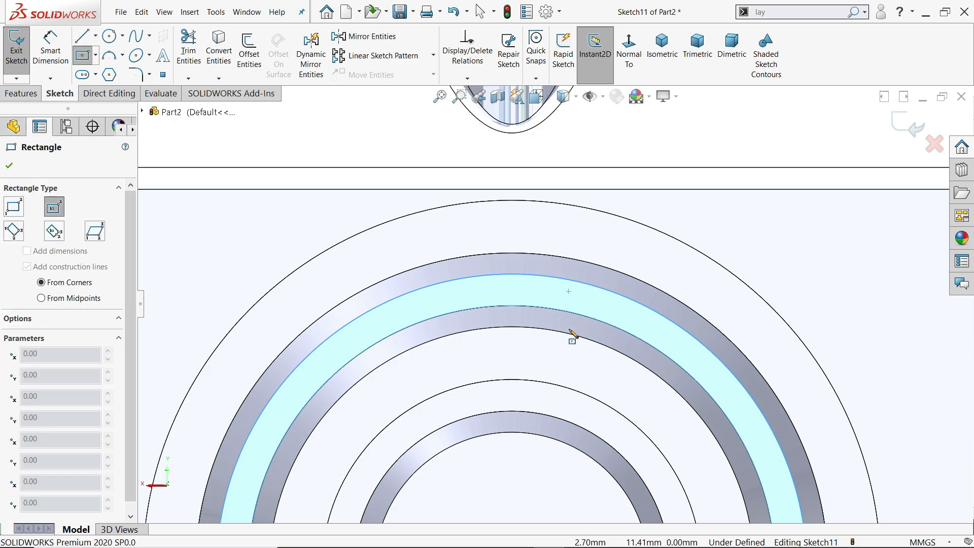
{"action": "scroll", "coordinate": [526, 310], "scroll_direction": "down", "scroll_amount": 2}
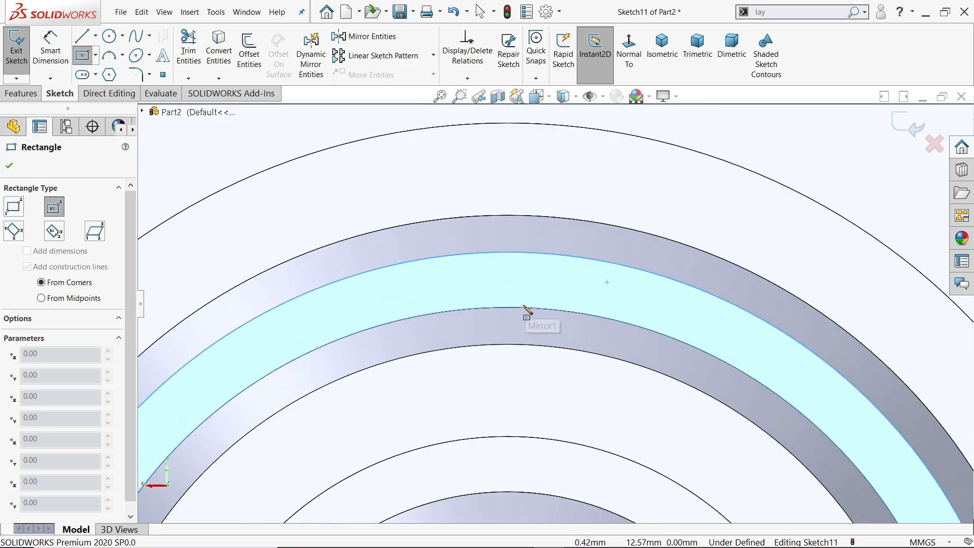
{"action": "left_click", "coordinate": [507, 360]}
{"action": "left_click", "coordinate": [590, 308]}
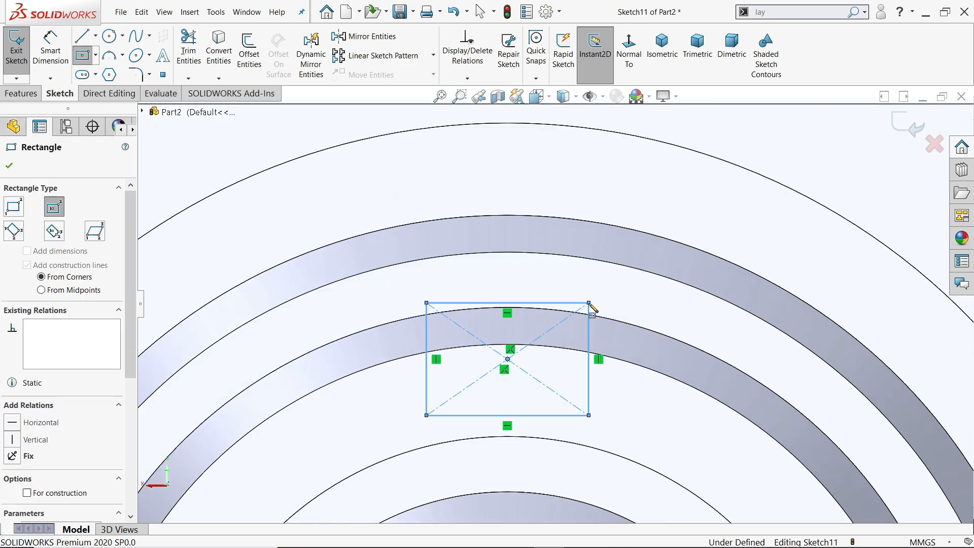
Dimension the keyway rectangle 5 mm wide and 3.5 mm high.
{"action": "left_click", "coordinate": [50, 48]}
{"action": "left_click", "coordinate": [510, 309]}
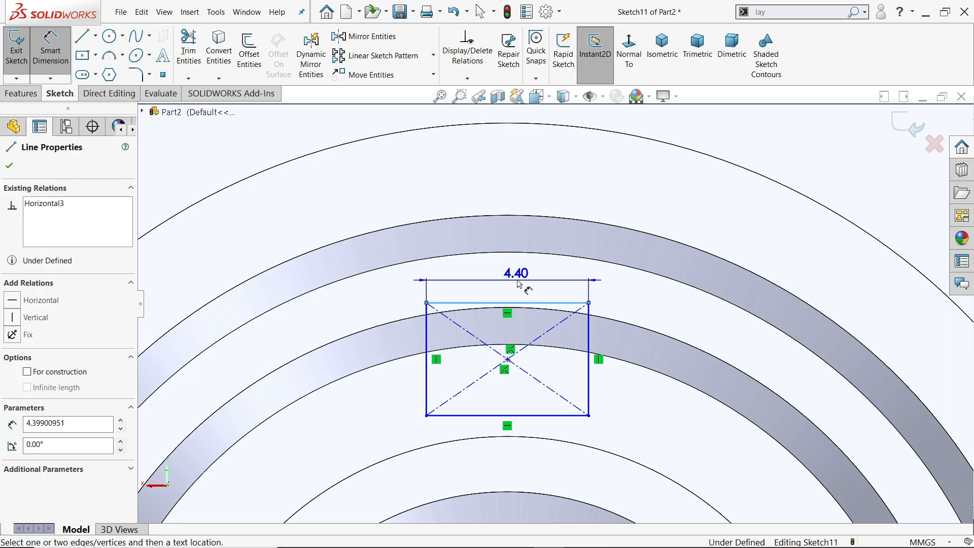
{"action": "left_click", "coordinate": [518, 274]}
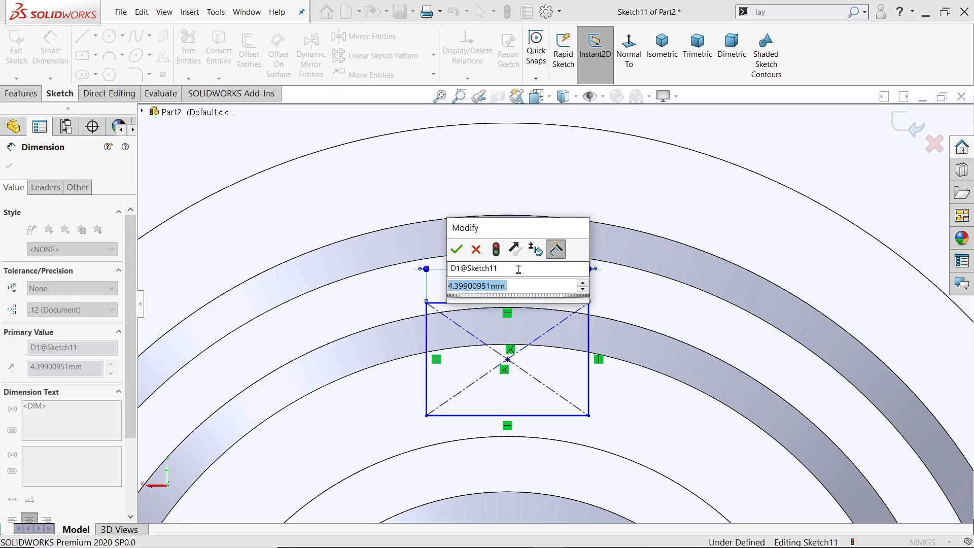
{"action": "type", "text": "4"}
{"action": "key", "text": "Return"}
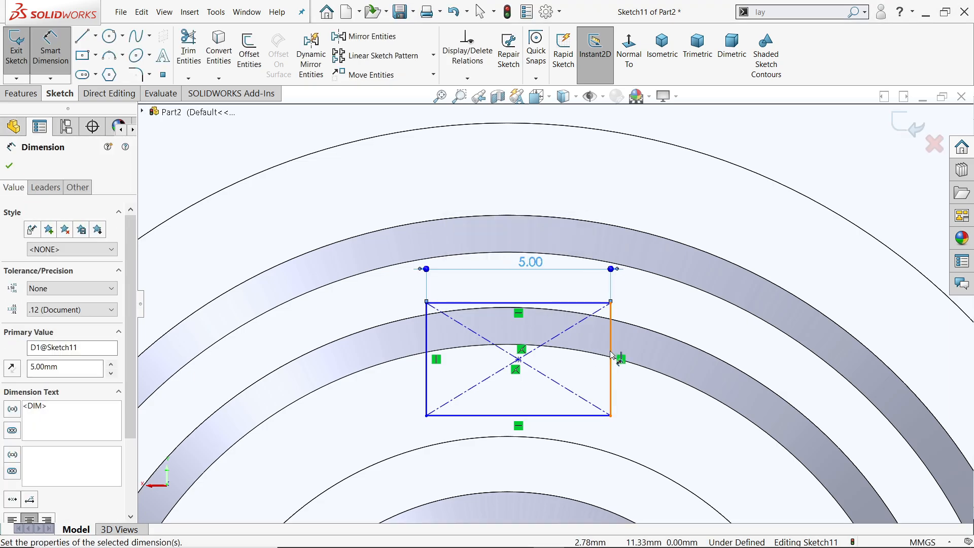
{"action": "left_click", "coordinate": [611, 358]}
{"action": "left_click", "coordinate": [655, 353]}
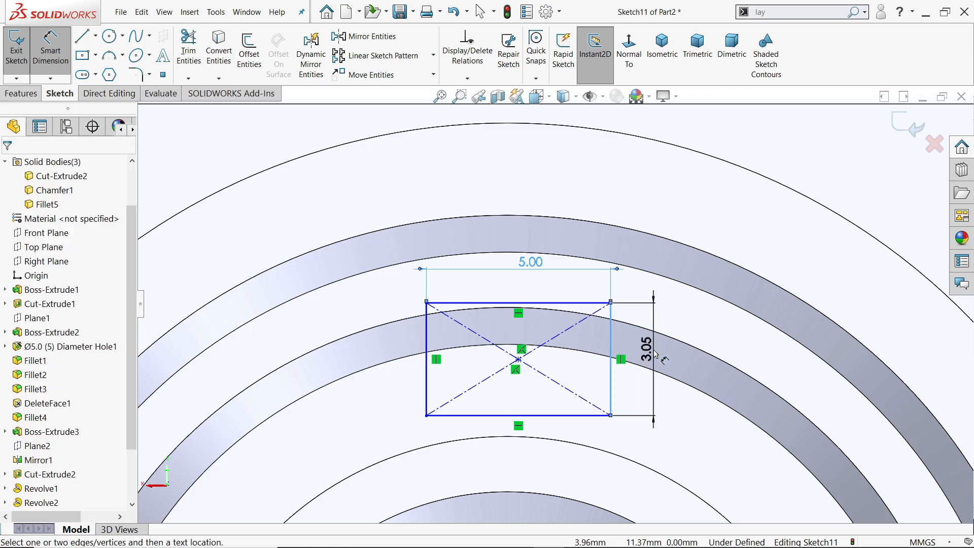
{"action": "type", "text": "3.5"}
{"action": "key", "text": "Return"}
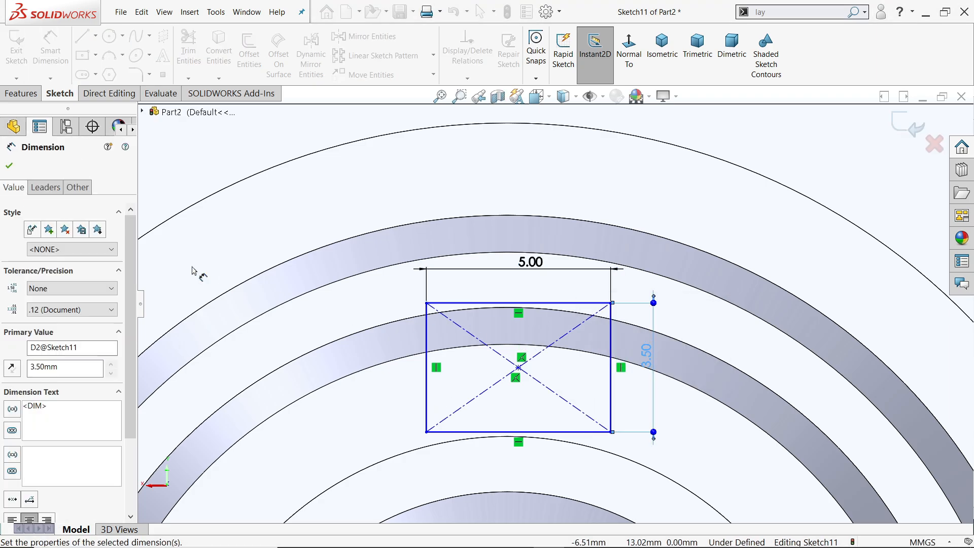
{"action": "left_click", "coordinate": [10, 167]}
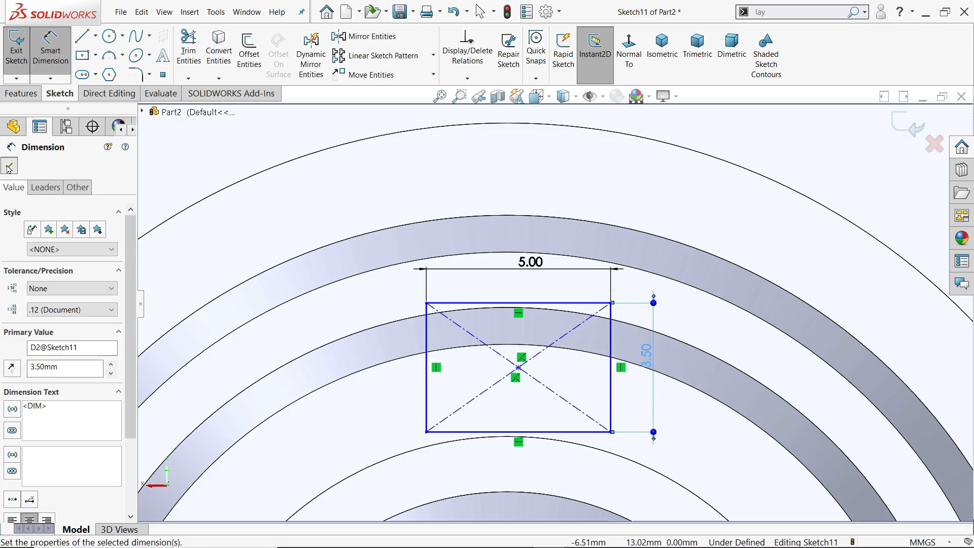
Make the rectangle's upper line tangent to the 25 mm circular edge at the shaft's chamfered outer end.
{"action": "left_click", "coordinate": [515, 346]}
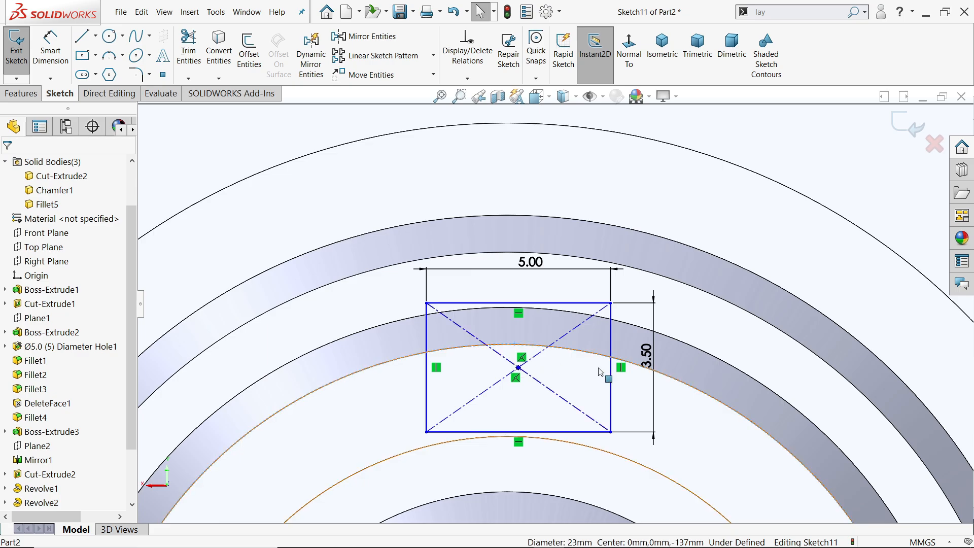
{"action": "scroll", "coordinate": [603, 366], "scroll_direction": "up", "scroll_amount": 5}
{"action": "middle_click_drag", "start_coordinate": [652, 344], "coordinate": [665, 348]}
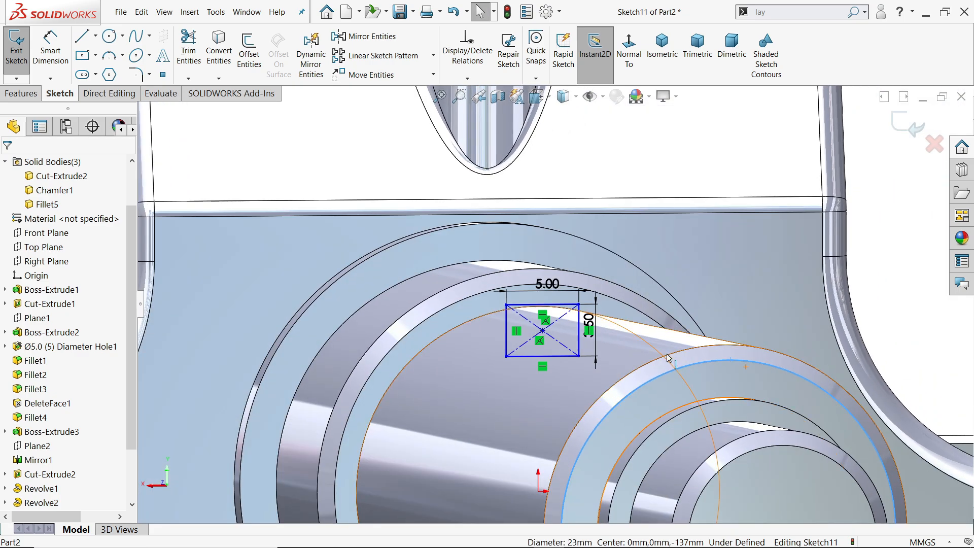
{"action": "scroll", "coordinate": [554, 383], "scroll_direction": "up", "scroll_amount": 4}
{"action": "scroll", "coordinate": [566, 381], "scroll_direction": "up", "scroll_amount": 1}
{"action": "middle_click_drag", "start_coordinate": [579, 390], "coordinate": [627, 405]}
{"action": "scroll", "coordinate": [568, 328], "scroll_direction": "down", "scroll_amount": 3}
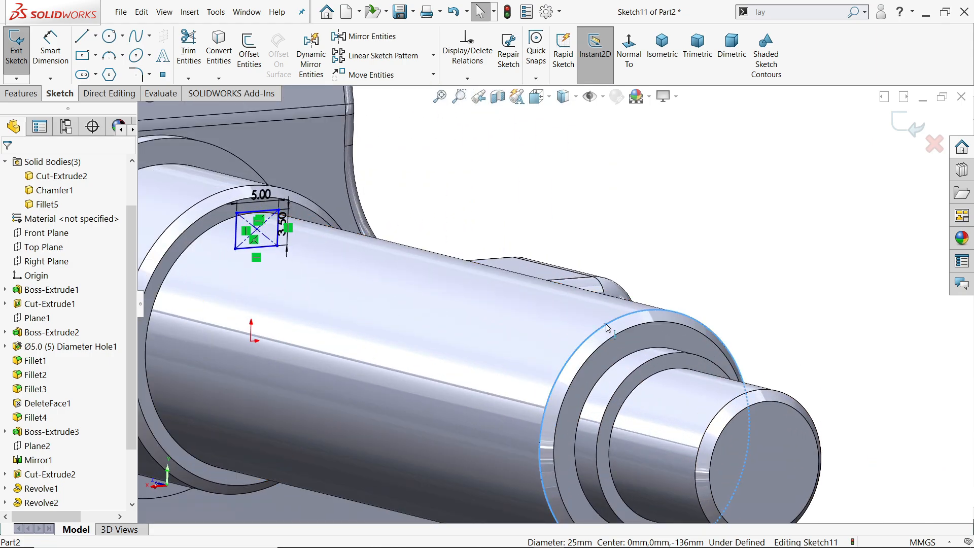
{"action": "left_click", "coordinate": [571, 328]}
{"action": "left_click", "coordinate": [264, 212], "text": "ctrl"}
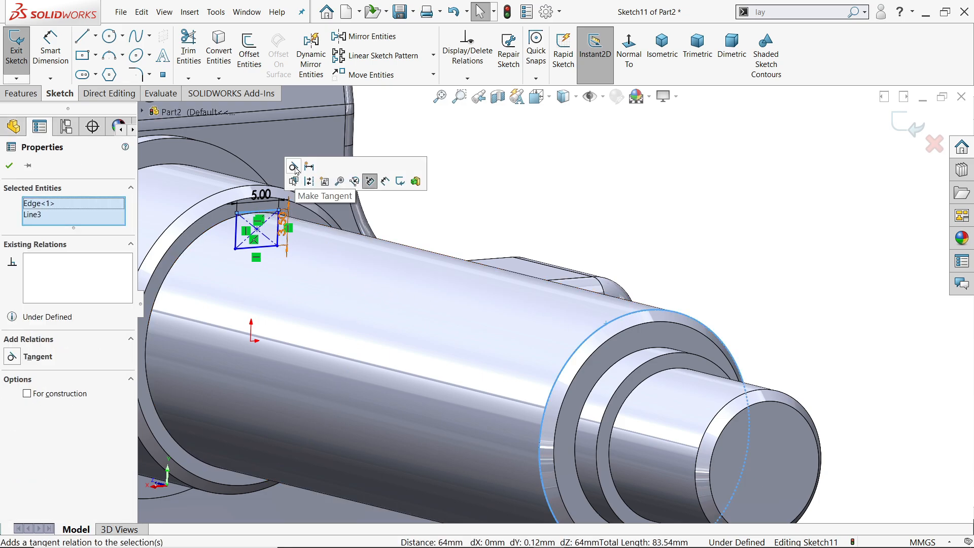
{"action": "left_click", "coordinate": [370, 181]}
View the sketch head-on and align the rectangle's center point vertically with the origin.
{"action": "left_click", "coordinate": [629, 59]}
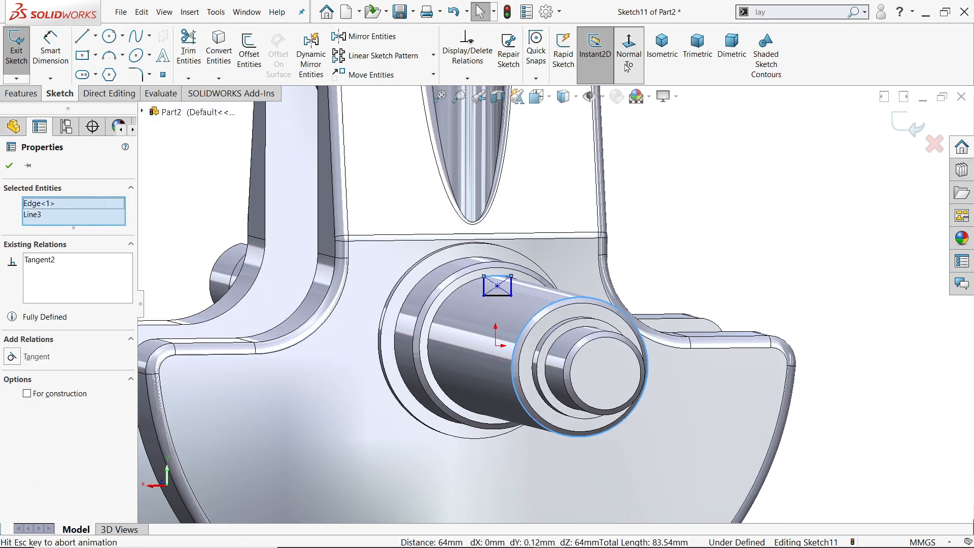
{"action": "scroll", "coordinate": [543, 279], "scroll_direction": "down", "scroll_amount": 5}
{"action": "scroll", "coordinate": [544, 279], "scroll_direction": "up", "scroll_amount": 5}
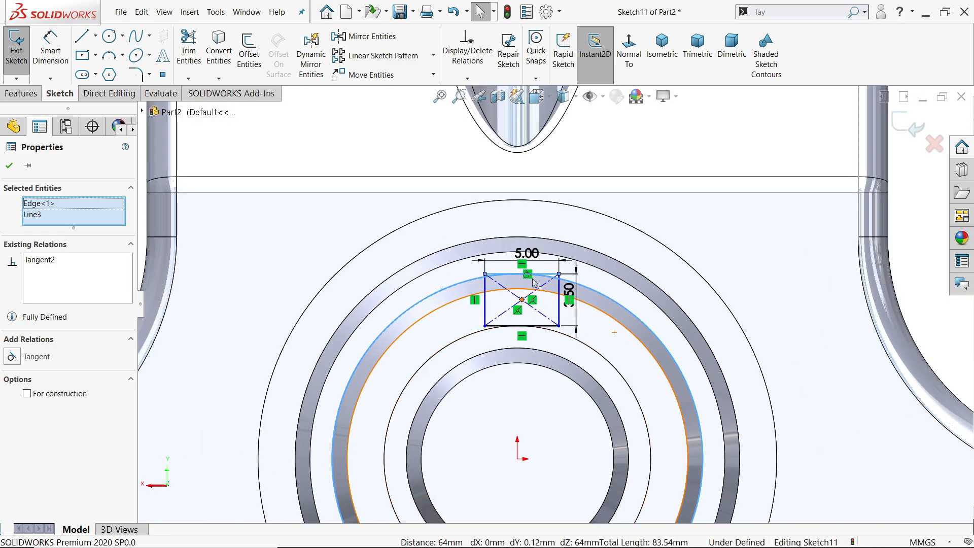
{"action": "left_click", "coordinate": [522, 300]}
{"action": "left_click", "coordinate": [517, 459], "text": "ctrl"}
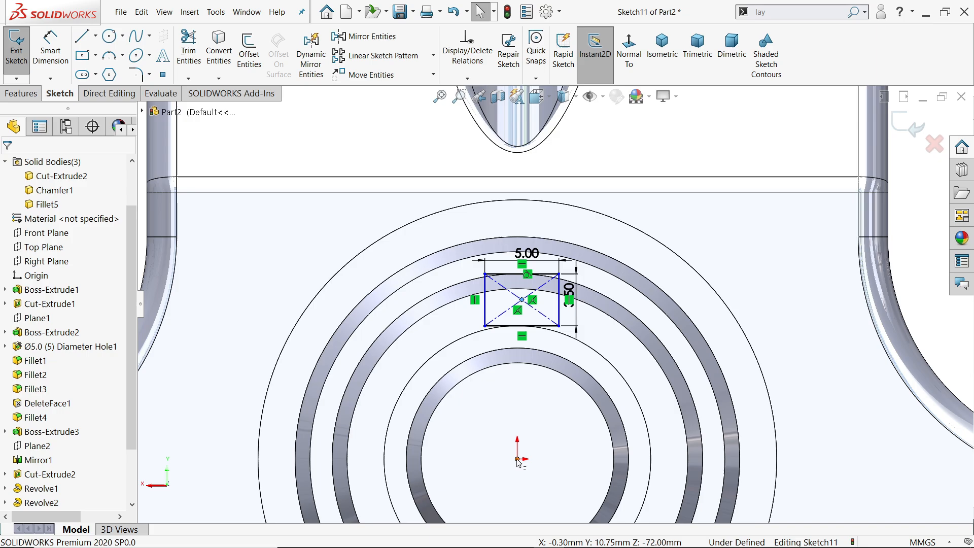
{"action": "left_click", "coordinate": [621, 429]}
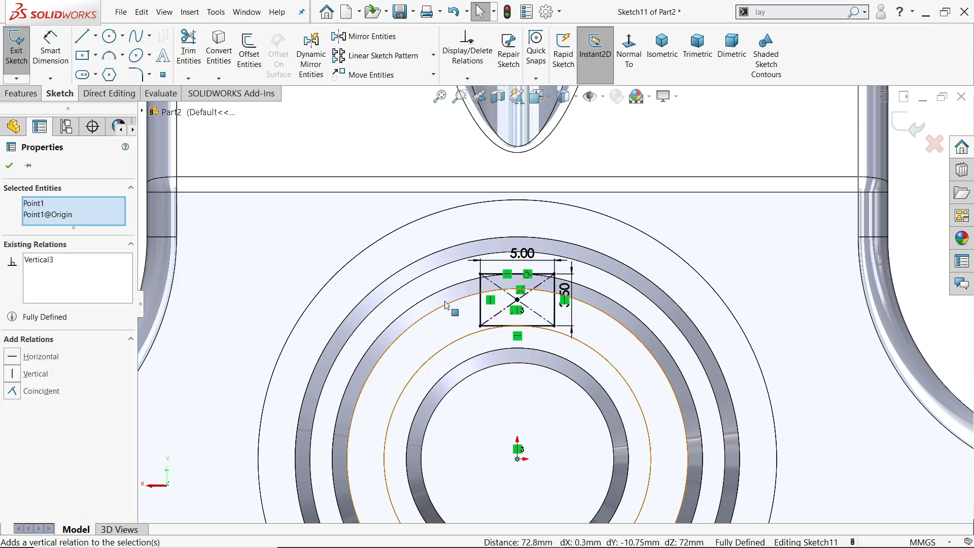
Set up an extruded cut from the keyway rectangle with a blind depth of 20 mm.
{"action": "left_click", "coordinate": [28, 94]}
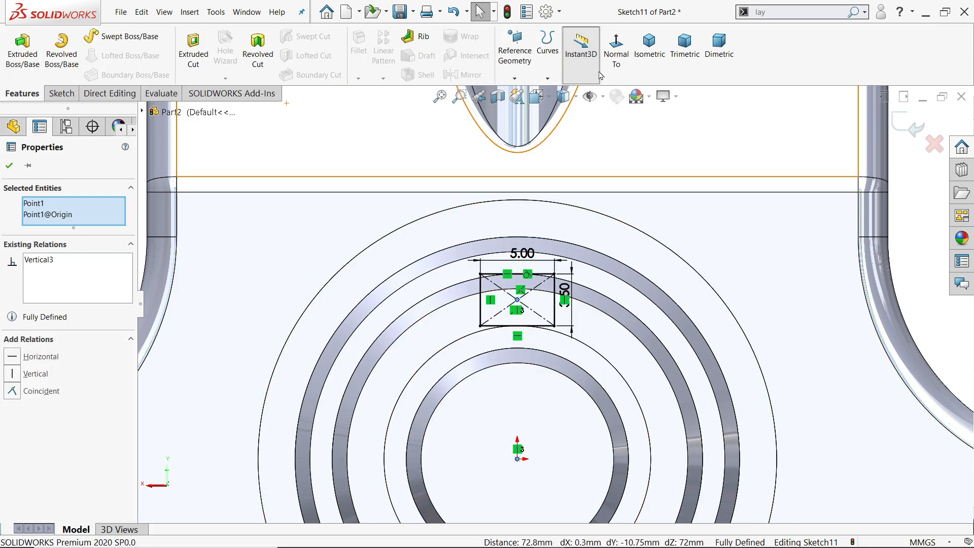
{"action": "left_click", "coordinate": [649, 46]}
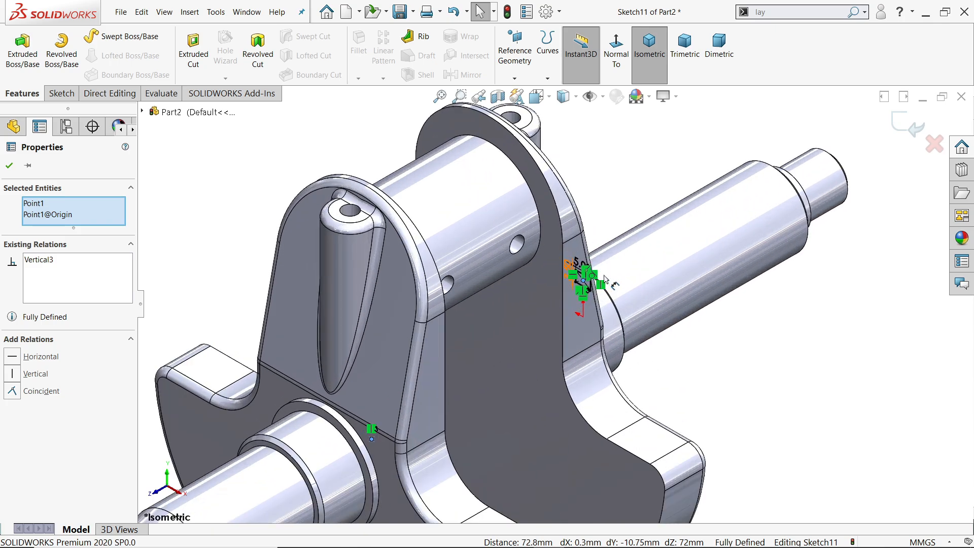
{"action": "middle_click_drag", "start_coordinate": [604, 278], "coordinate": [502, 336]}
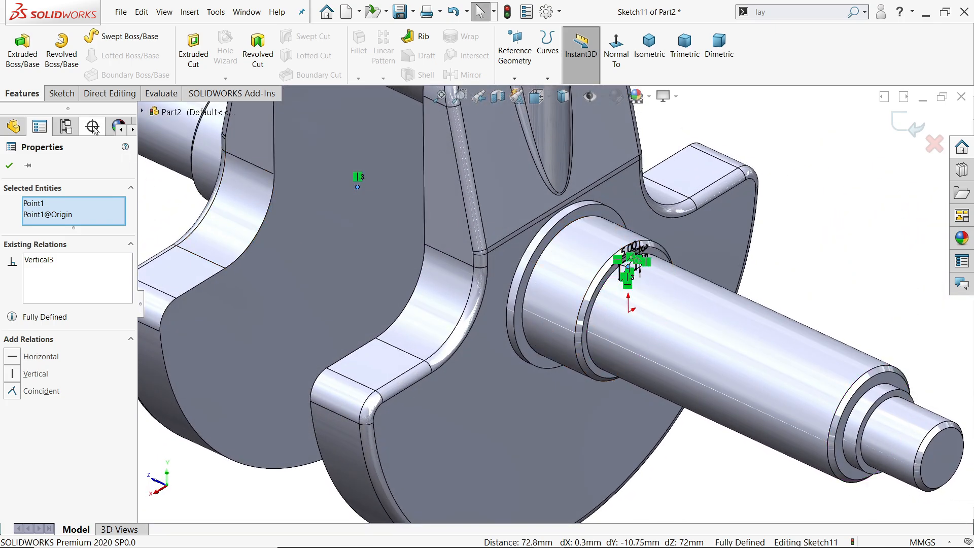
{"action": "left_click", "coordinate": [193, 60]}
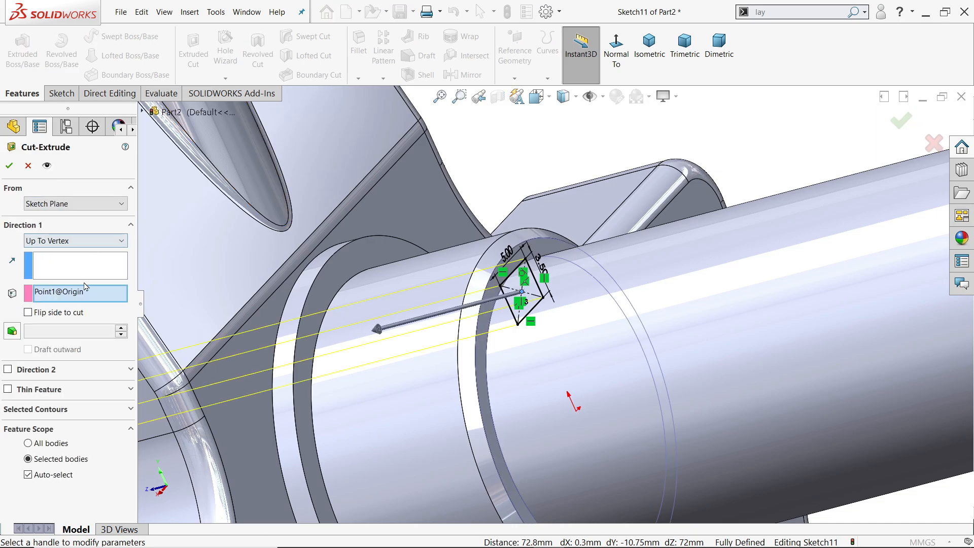
{"action": "left_click", "coordinate": [63, 243]}
{"action": "left_click", "coordinate": [46, 251]}
{"action": "scroll", "coordinate": [574, 314], "scroll_direction": "up", "scroll_amount": 5}
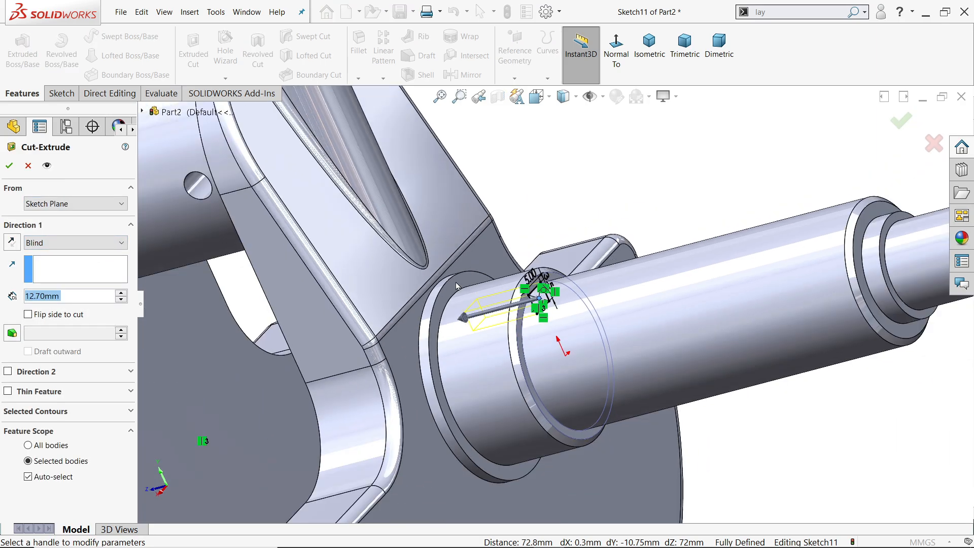
{"action": "scroll", "coordinate": [574, 314], "scroll_direction": "down", "scroll_amount": 3}
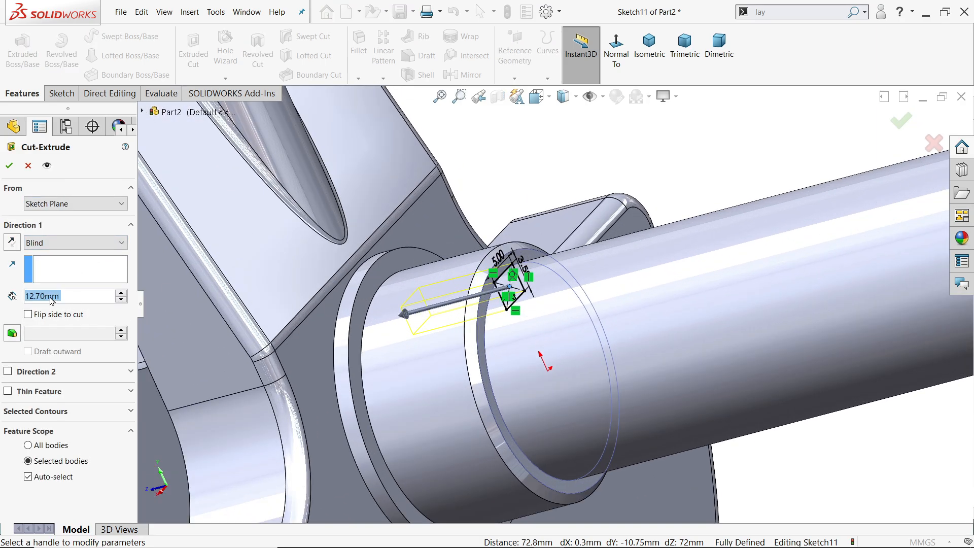
{"action": "type", "text": "20"}
{"action": "key", "text": "Return"}
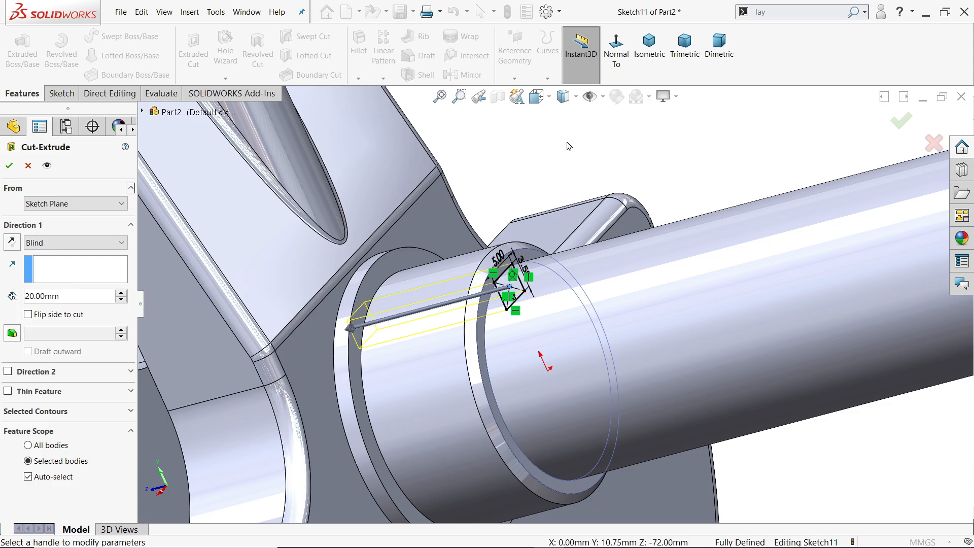
Change the keyway cut's end condition to Mid Plane and start it at a 16.5 mm offset from the sketch plane.
{"action": "left_click", "coordinate": [38, 244]}
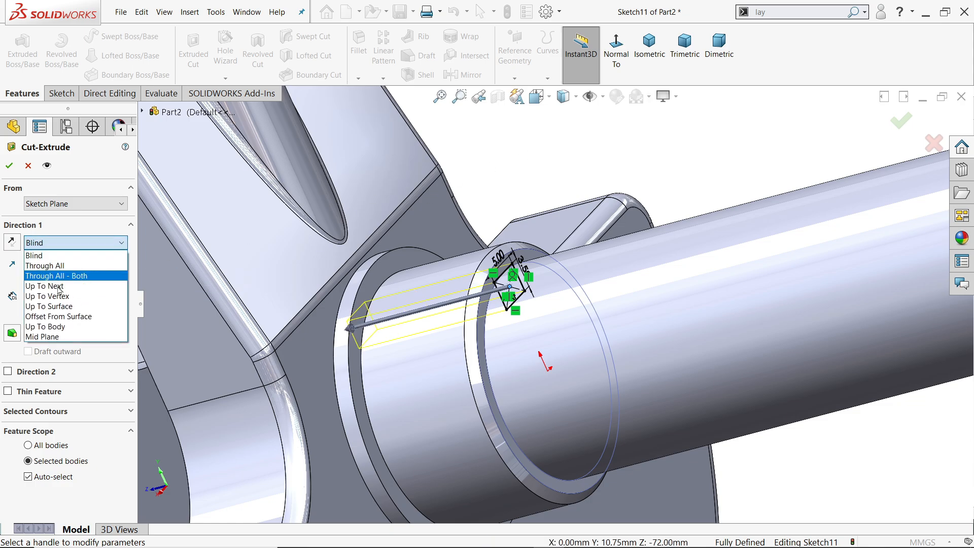
{"action": "left_click", "coordinate": [40, 338]}
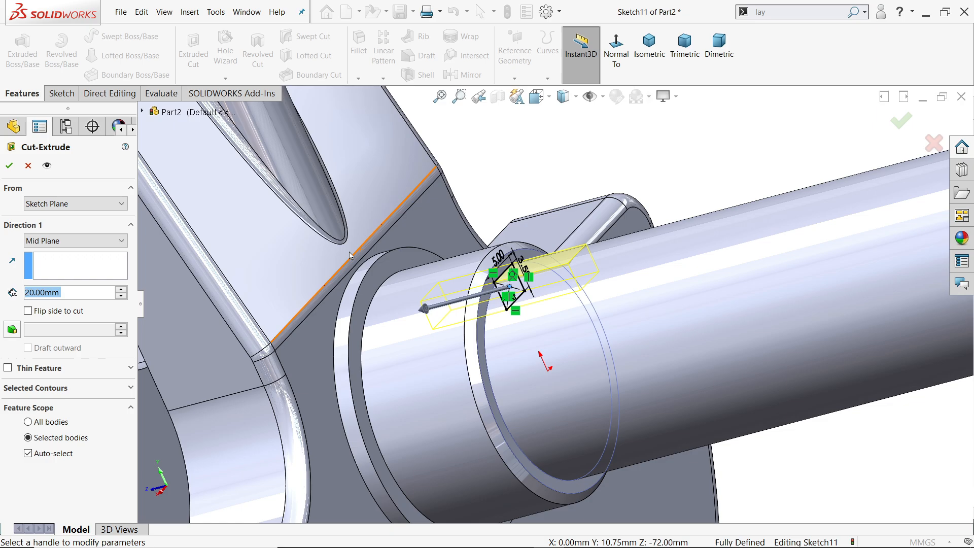
{"action": "left_click", "coordinate": [53, 206]}
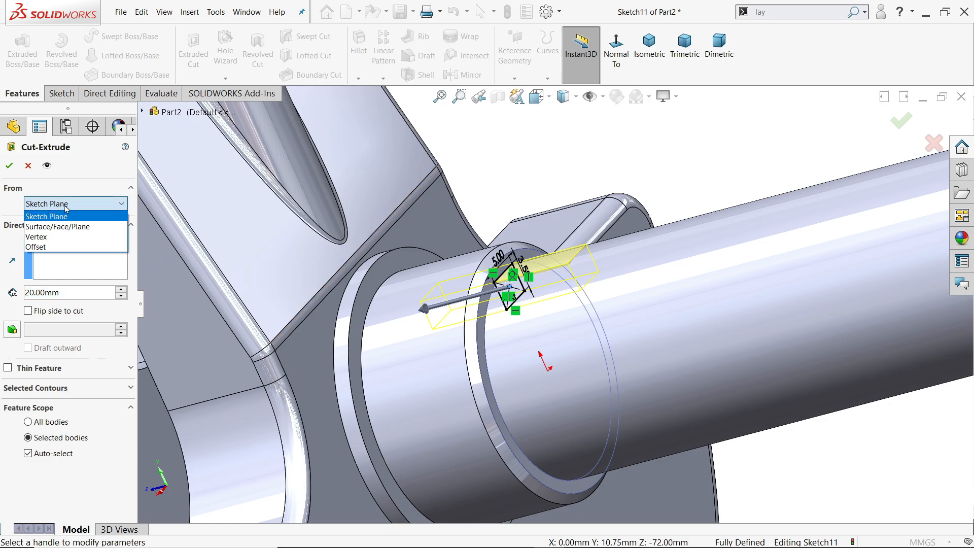
{"action": "left_click", "coordinate": [43, 248]}
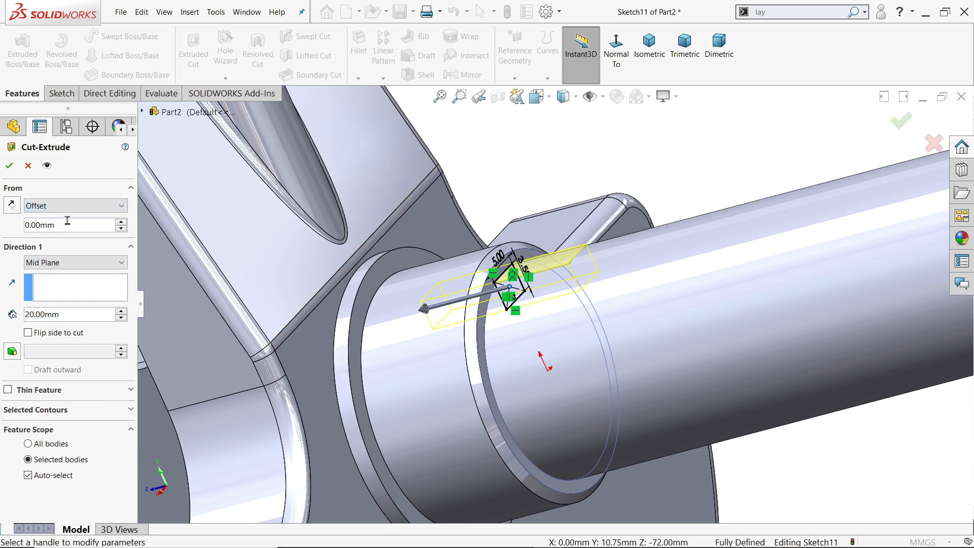
{"action": "left_click_drag", "start_coordinate": [67, 220], "coordinate": [23, 219]}
{"action": "type", "text": "16.5"}
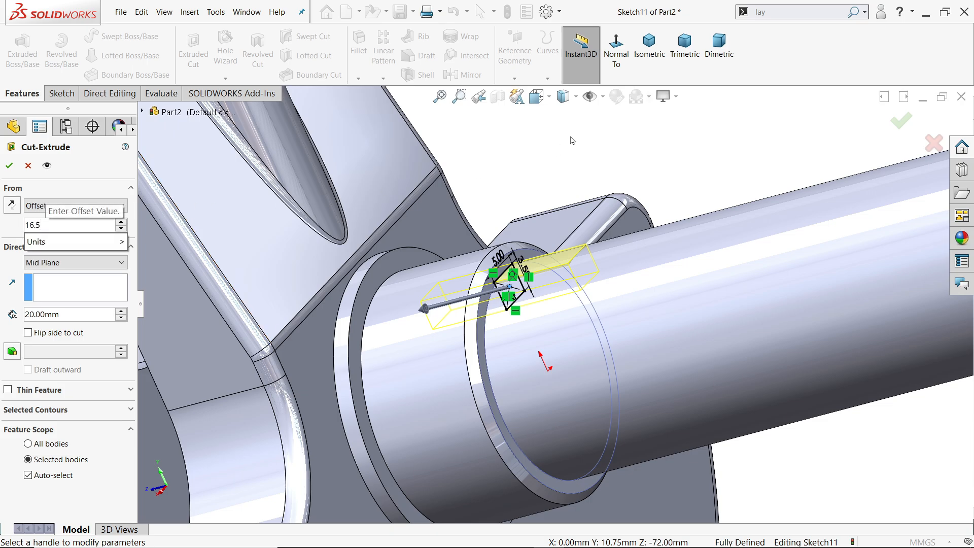
{"action": "key", "text": "Return"}
{"action": "scroll", "coordinate": [655, 148], "scroll_direction": "up", "scroll_amount": 6}
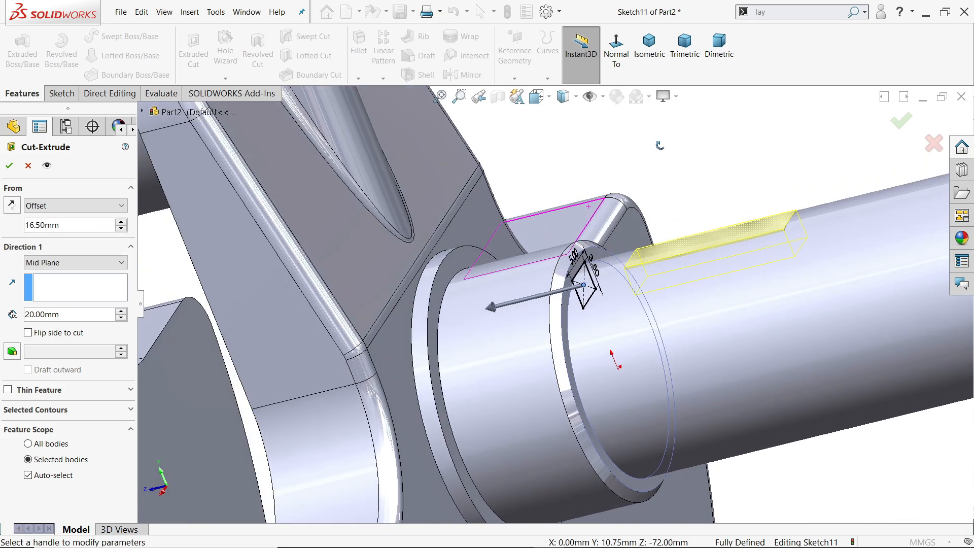
{"action": "scroll", "coordinate": [616, 232], "scroll_direction": "down", "scroll_amount": 10}
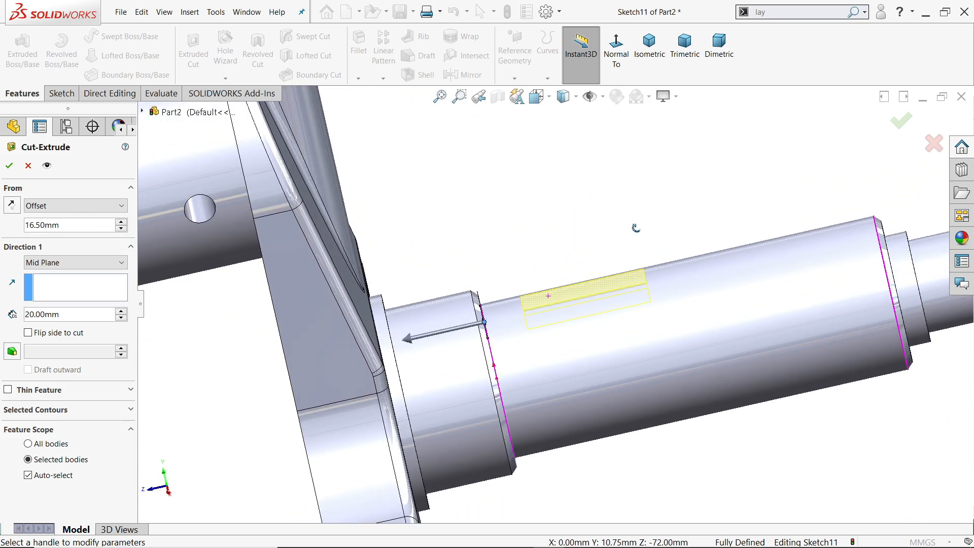
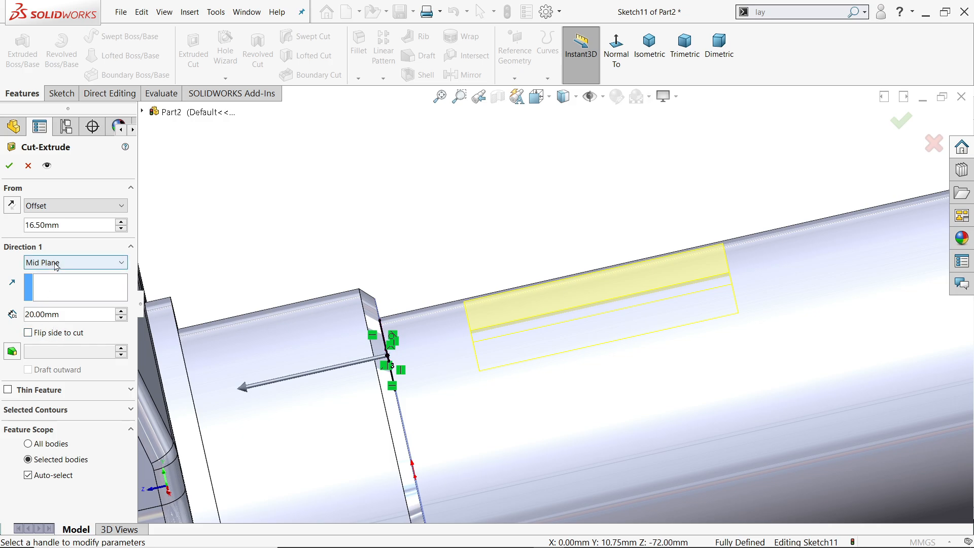
Complete the keyway cut and round its outer end with a full round fillet across one side wall, the end wall and the opposite side wall.
{"action": "left_click", "coordinate": [10, 163]}
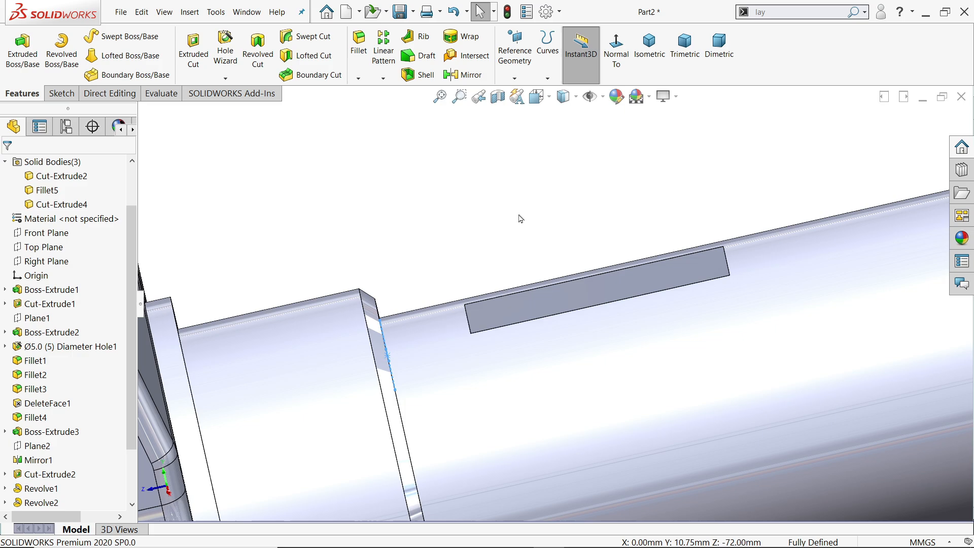
{"action": "scroll", "coordinate": [520, 219], "scroll_direction": "up", "scroll_amount": 5}
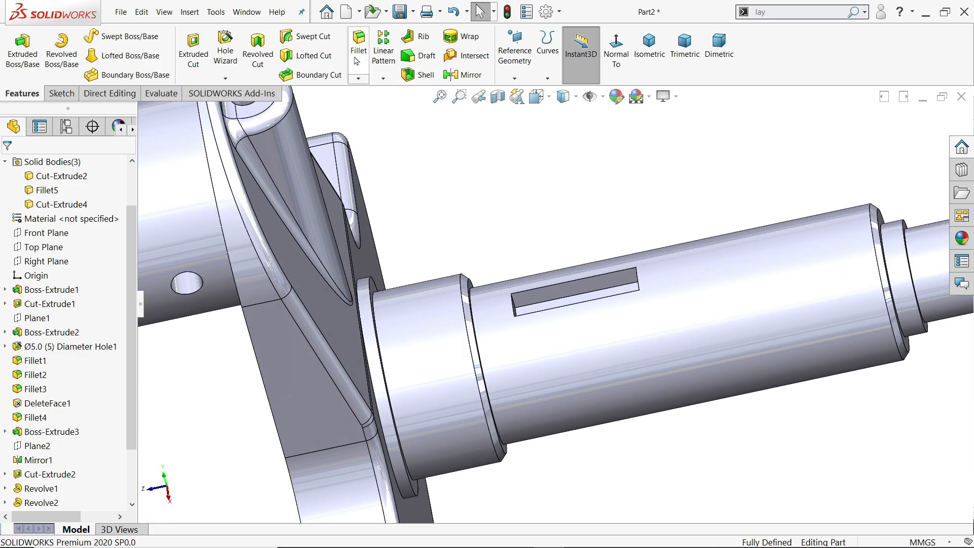
{"action": "left_click", "coordinate": [356, 62]}
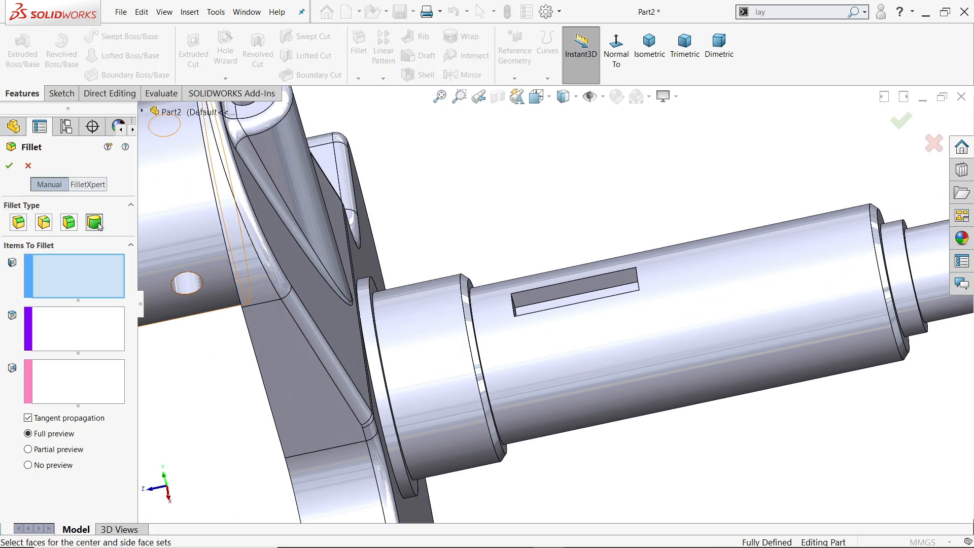
{"action": "scroll", "coordinate": [604, 307], "scroll_direction": "down", "scroll_amount": 5}
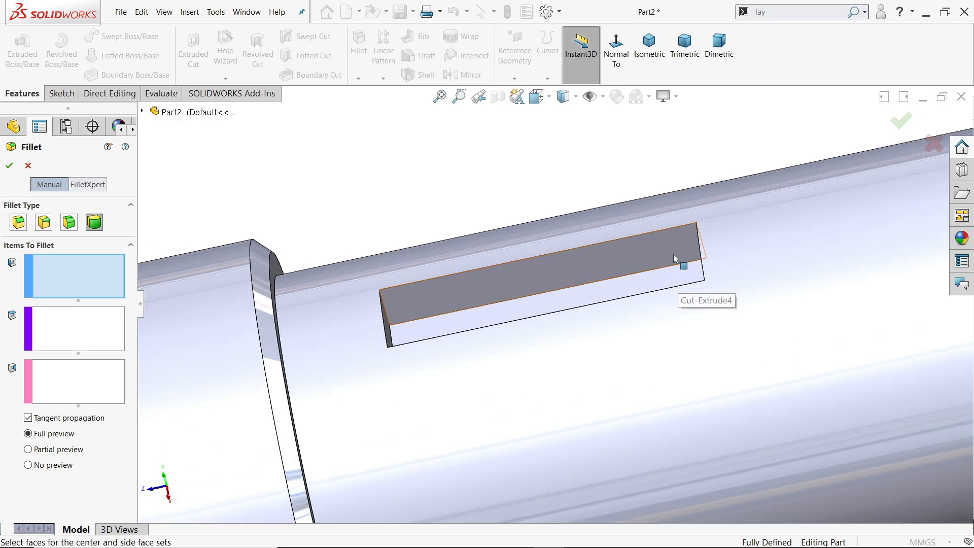
{"action": "left_click", "coordinate": [674, 258]}
{"action": "left_click", "coordinate": [70, 324]}
{"action": "middle_click_drag", "start_coordinate": [604, 270], "coordinate": [688, 259]}
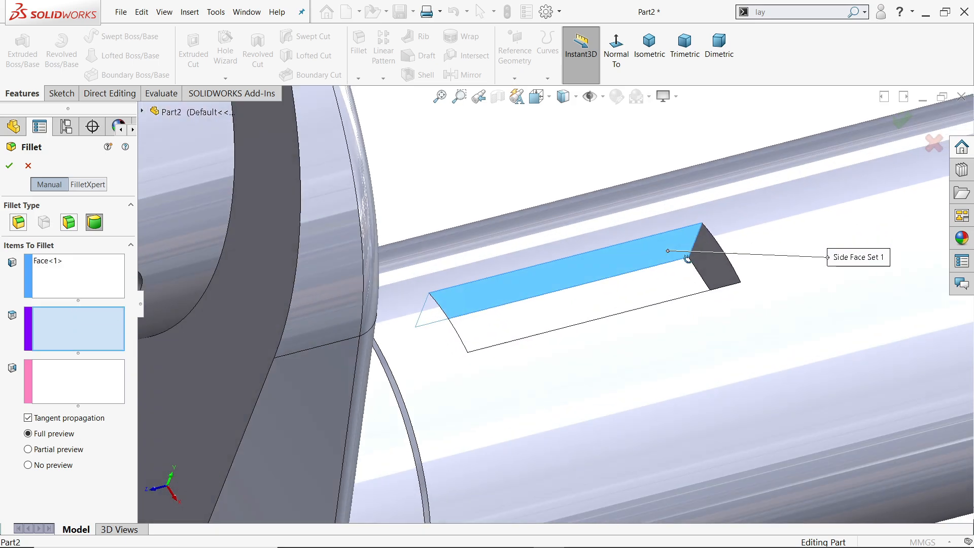
{"action": "left_click", "coordinate": [704, 263]}
{"action": "left_click", "coordinate": [96, 387]}
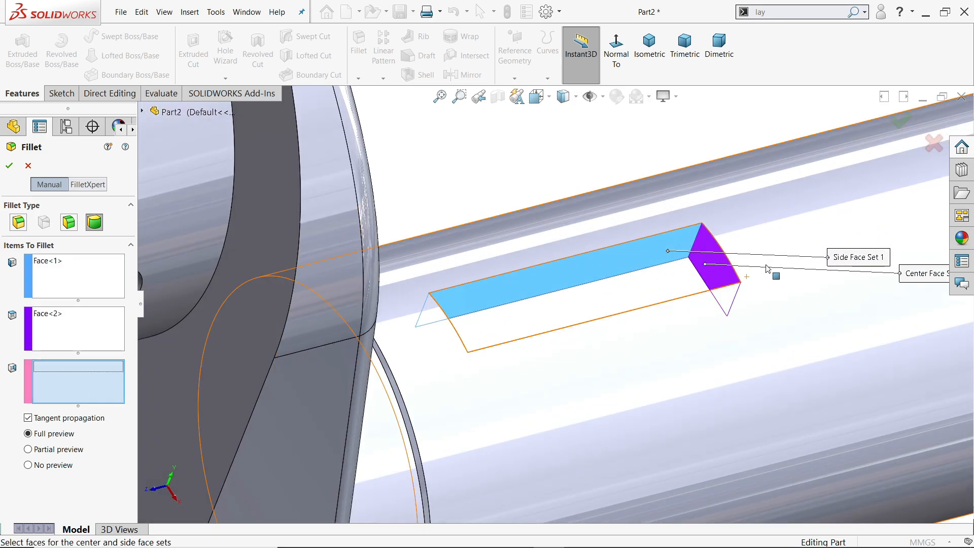
{"action": "middle_click_drag", "start_coordinate": [767, 269], "coordinate": [659, 398]}
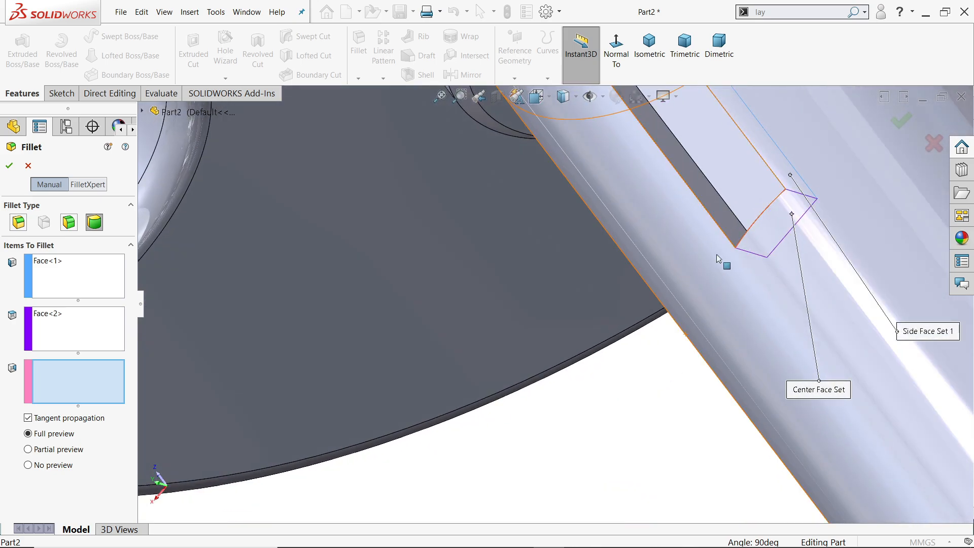
{"action": "left_click", "coordinate": [732, 238]}
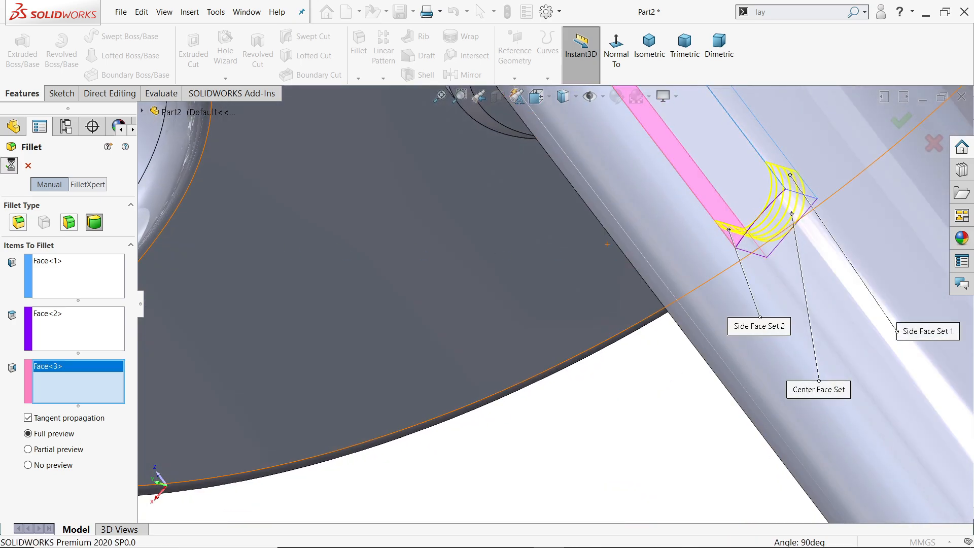
Add a full round fillet to the keyway's inner end, using its end wall as the center face and both side walls as side faces.
{"action": "left_click", "coordinate": [355, 61]}
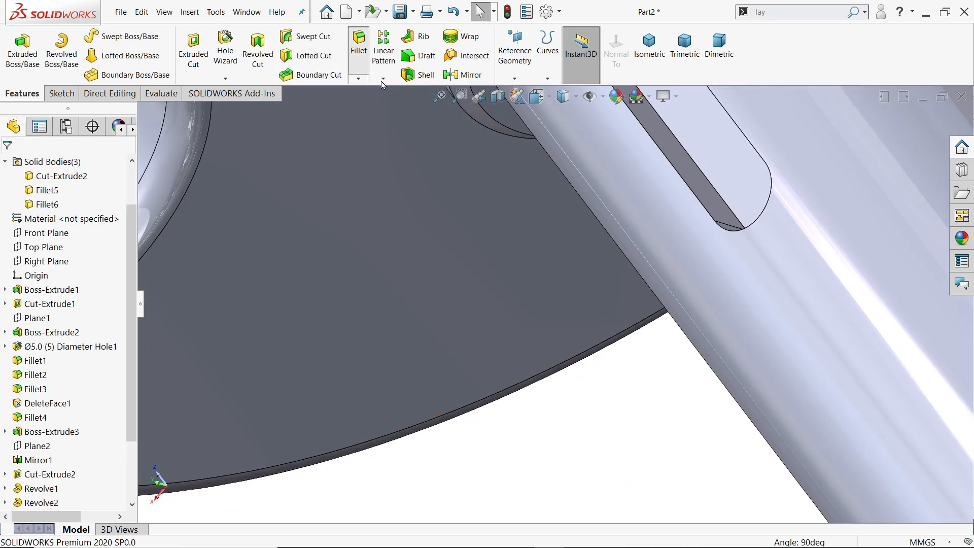
{"action": "scroll", "coordinate": [666, 165], "scroll_direction": "up", "scroll_amount": 5}
{"action": "scroll", "coordinate": [594, 190], "scroll_direction": "down", "scroll_amount": 6}
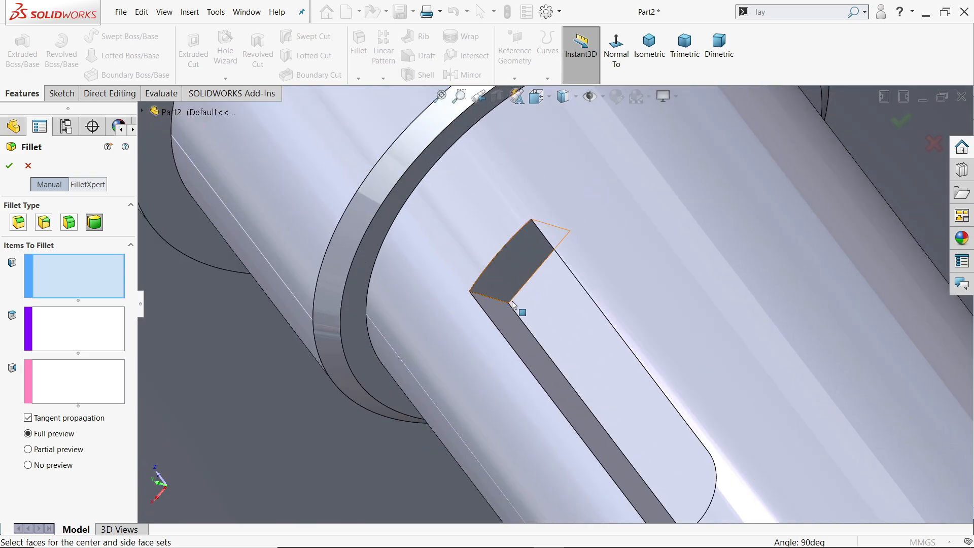
{"action": "left_click", "coordinate": [510, 317]}
{"action": "left_click", "coordinate": [64, 340]}
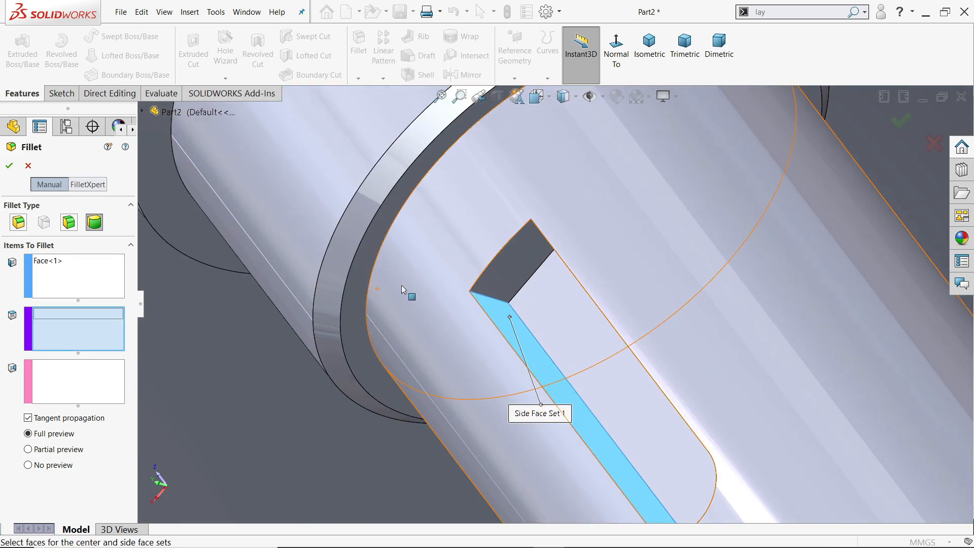
{"action": "left_click", "coordinate": [510, 261]}
{"action": "left_click", "coordinate": [84, 374]}
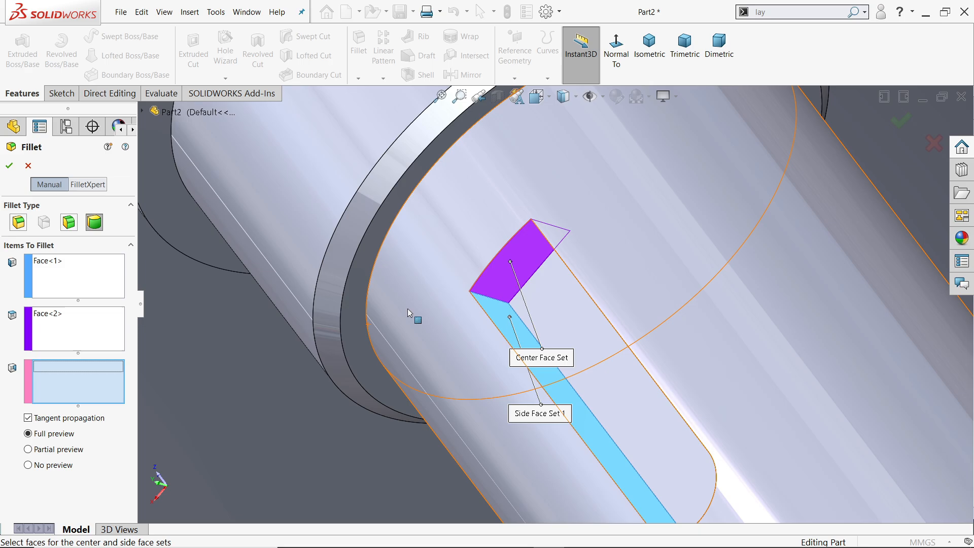
{"action": "middle_click_drag", "start_coordinate": [413, 319], "coordinate": [512, 259]}
{"action": "left_click", "coordinate": [530, 269]}
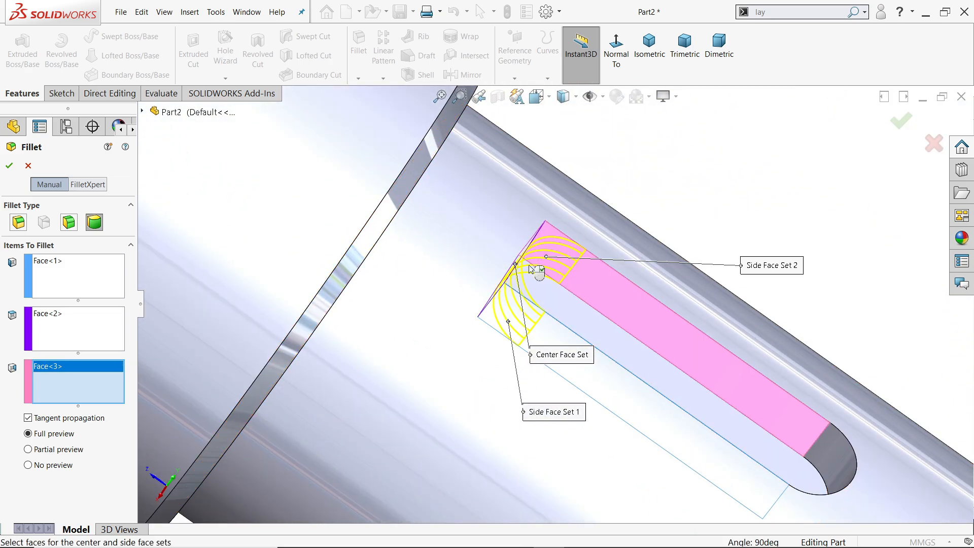
{"action": "left_click", "coordinate": [9, 166]}
Start a new sketch on the Right Plane.
{"action": "scroll", "coordinate": [458, 278], "scroll_direction": "up", "scroll_amount": 4}
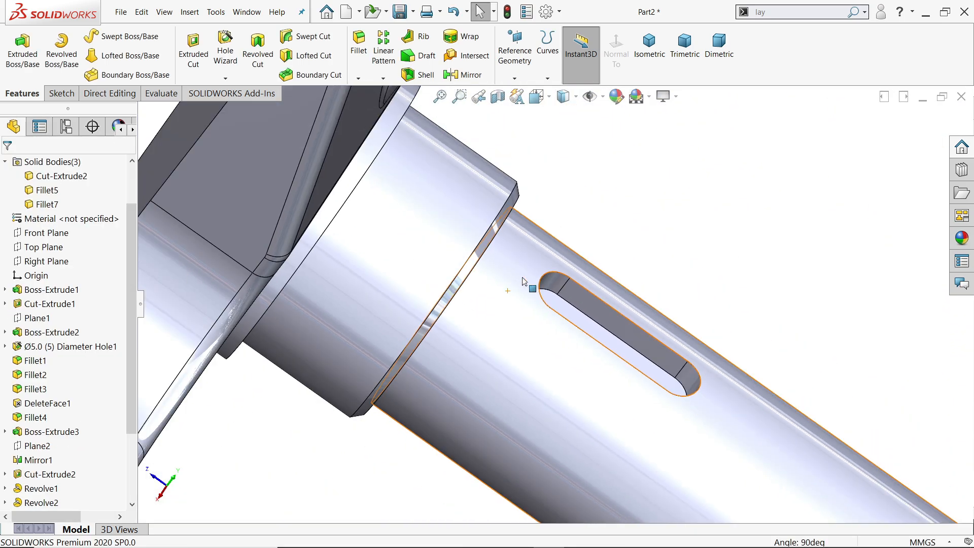
{"action": "middle_click_drag", "start_coordinate": [612, 333], "coordinate": [582, 303]}
{"action": "scroll", "coordinate": [582, 304], "scroll_direction": "up", "scroll_amount": 5}
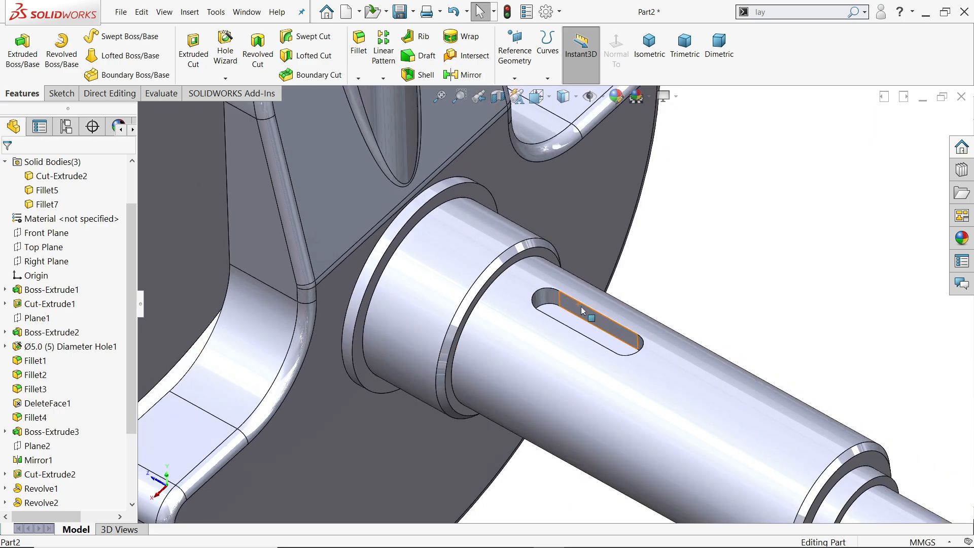
{"action": "scroll", "coordinate": [681, 389], "scroll_direction": "down", "scroll_amount": 3}
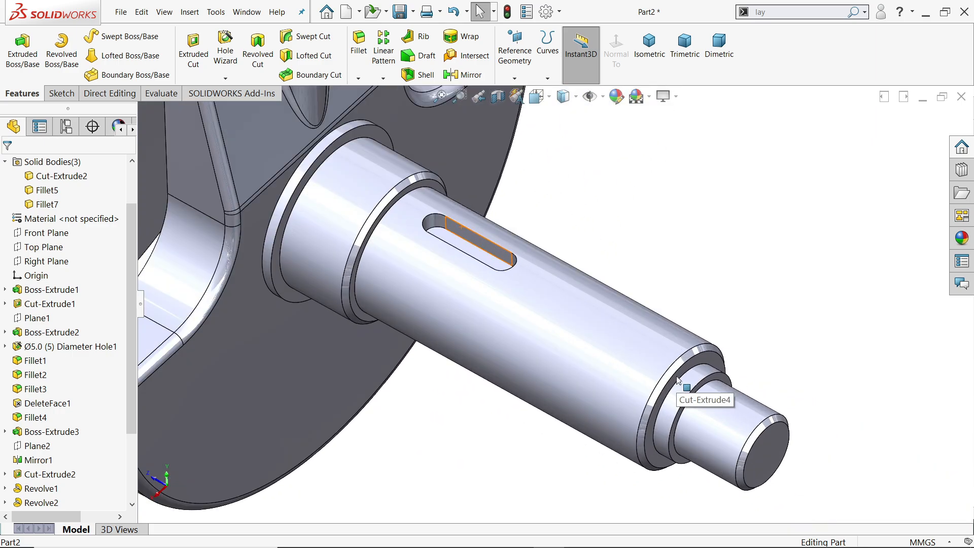
{"action": "left_click", "coordinate": [66, 263]}
{"action": "left_click", "coordinate": [74, 249]}
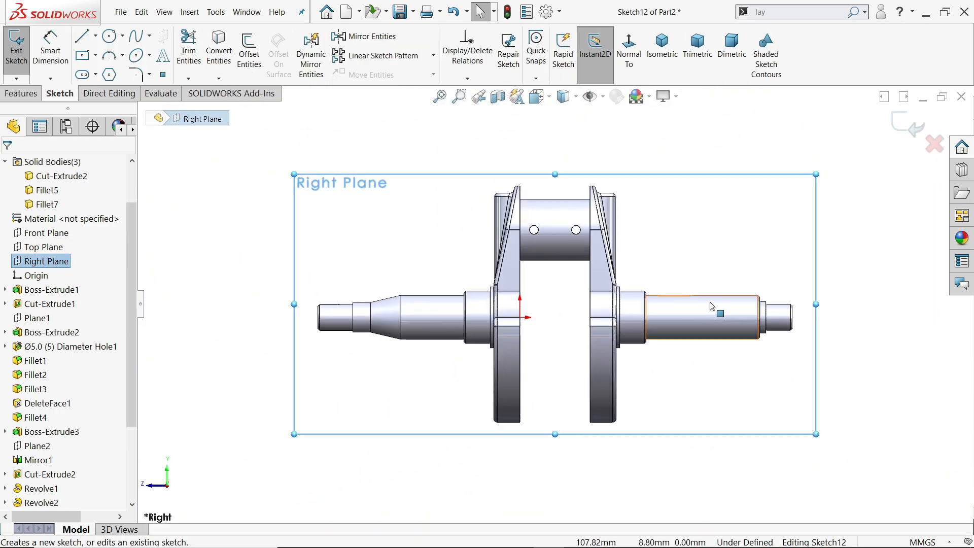
Sketch a closed profile at the shaft's chamfered end: an 18.9 mm lower line, a tangent arc to the shaft's upper edge, and two closing lines, all approximate.
{"action": "scroll", "coordinate": [731, 307], "scroll_direction": "down", "scroll_amount": 5}
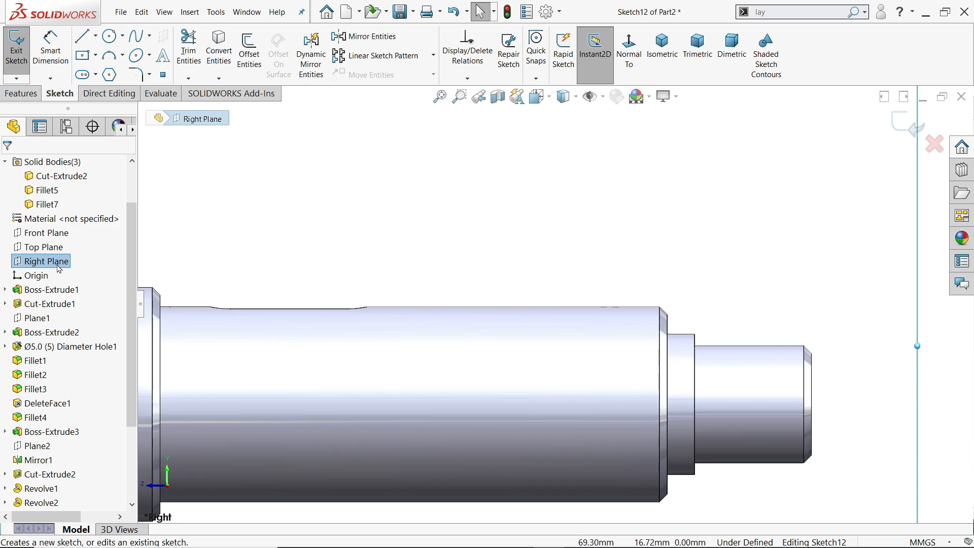
{"action": "left_click", "coordinate": [82, 41]}
{"action": "scroll", "coordinate": [443, 328], "scroll_direction": "down", "scroll_amount": 2}
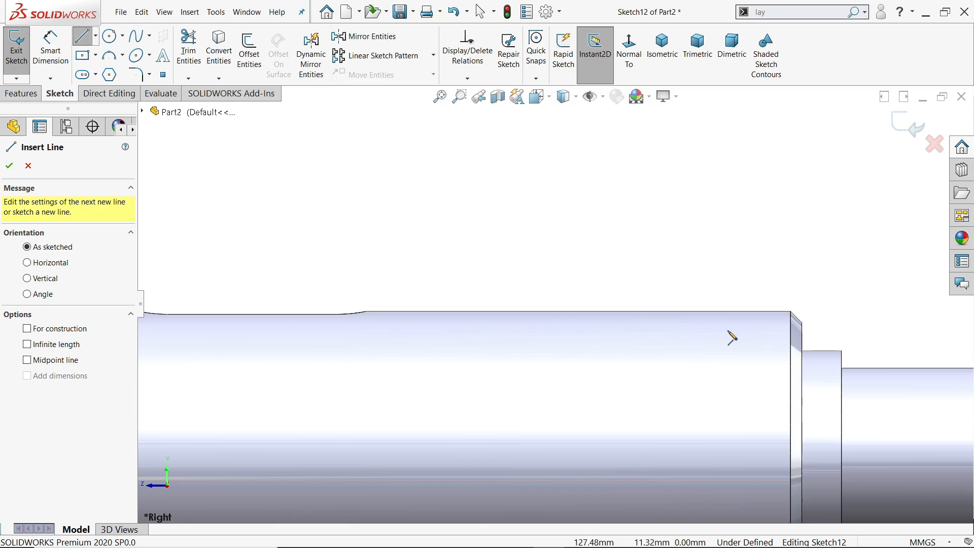
{"action": "scroll", "coordinate": [803, 345], "scroll_direction": "down", "scroll_amount": 2}
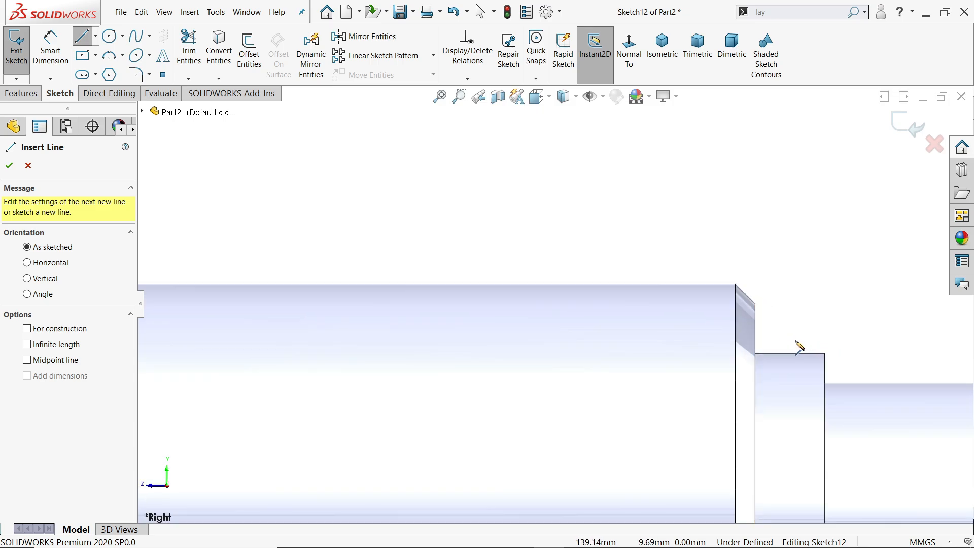
{"action": "left_click", "coordinate": [756, 343]}
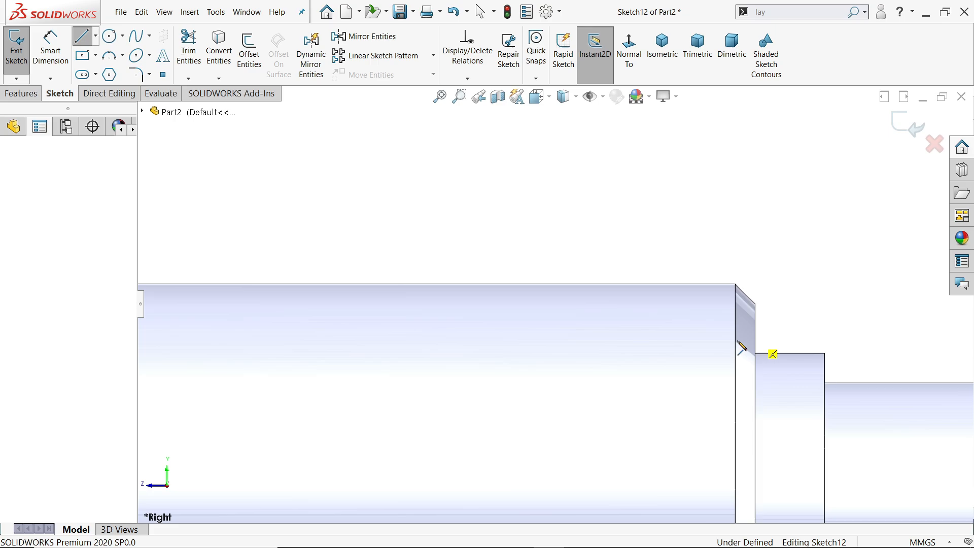
{"action": "left_click", "coordinate": [381, 344]}
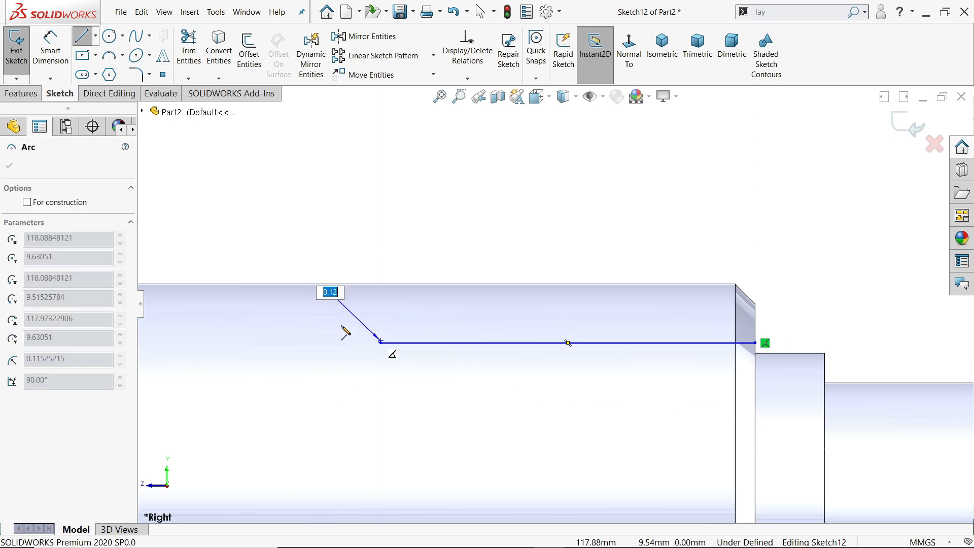
{"action": "left_click", "coordinate": [242, 285]}
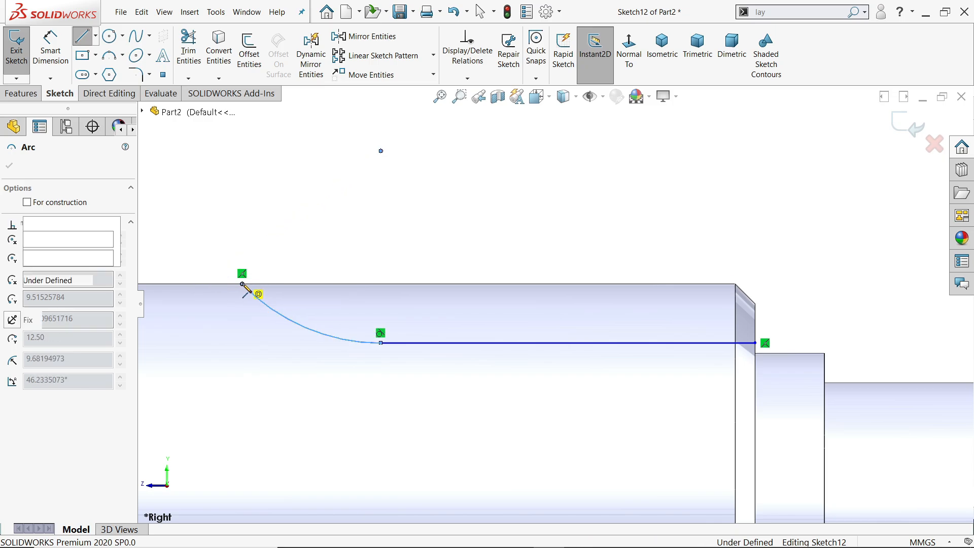
{"action": "left_click", "coordinate": [756, 284]}
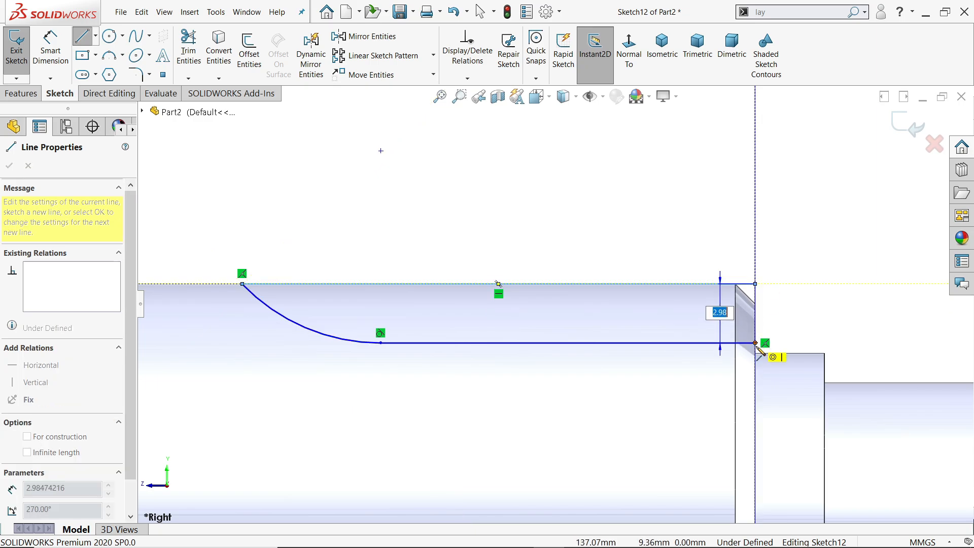
{"action": "left_click", "coordinate": [756, 344]}
{"action": "right_click", "coordinate": [564, 202]}
{"action": "left_click", "coordinate": [583, 208]}
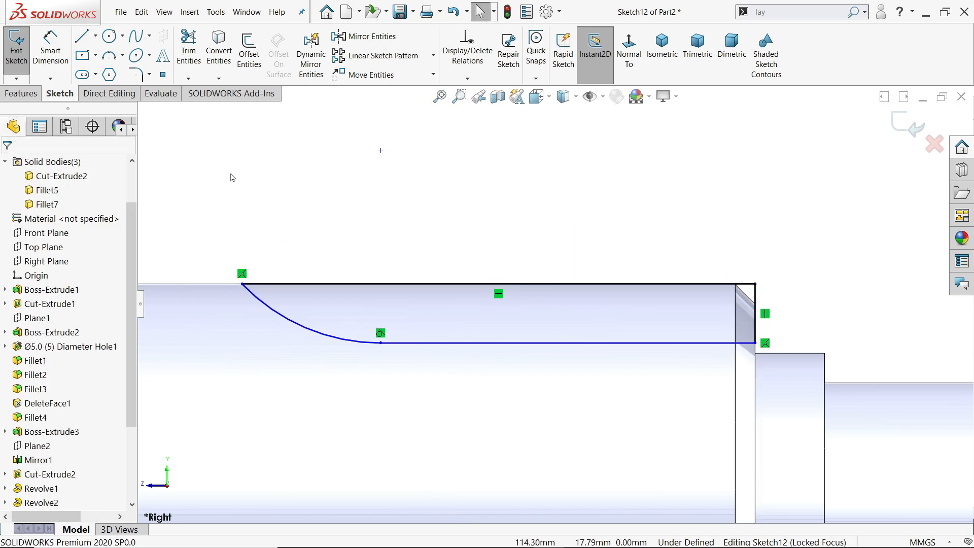
Dimension the profile's lower line to a length of 21.5 mm.
{"action": "left_click", "coordinate": [44, 64]}
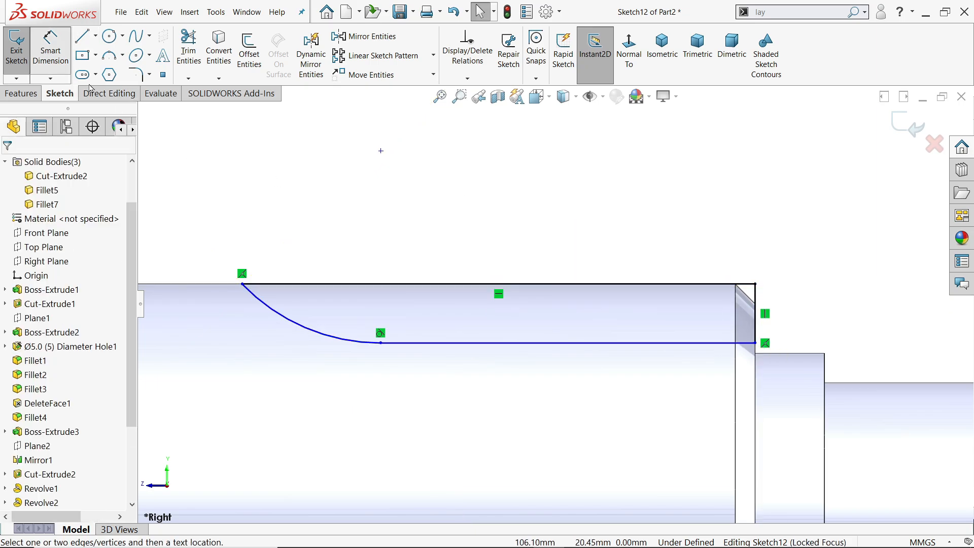
{"action": "left_click", "coordinate": [535, 345]}
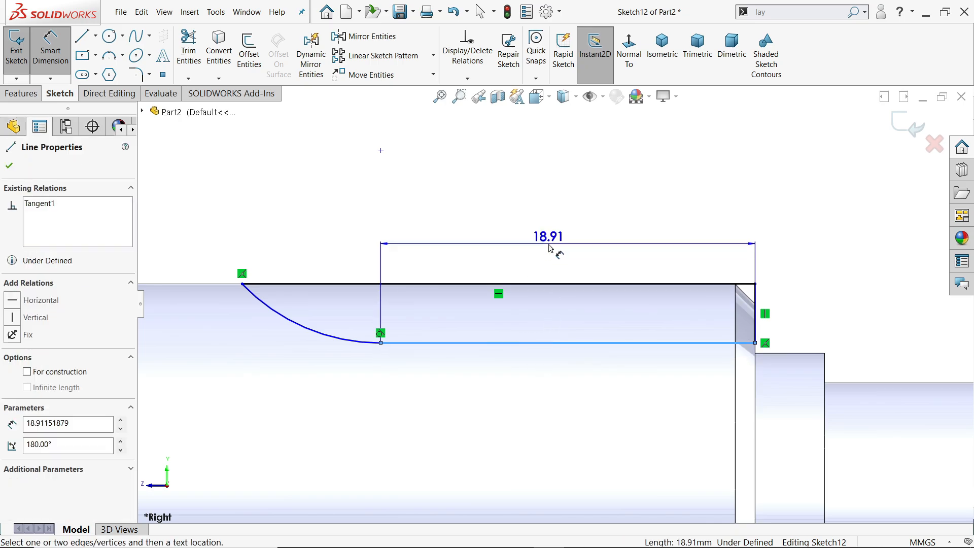
{"action": "left_click", "coordinate": [549, 247]}
{"action": "type", "text": "21.5"}
{"action": "key", "text": "Return"}
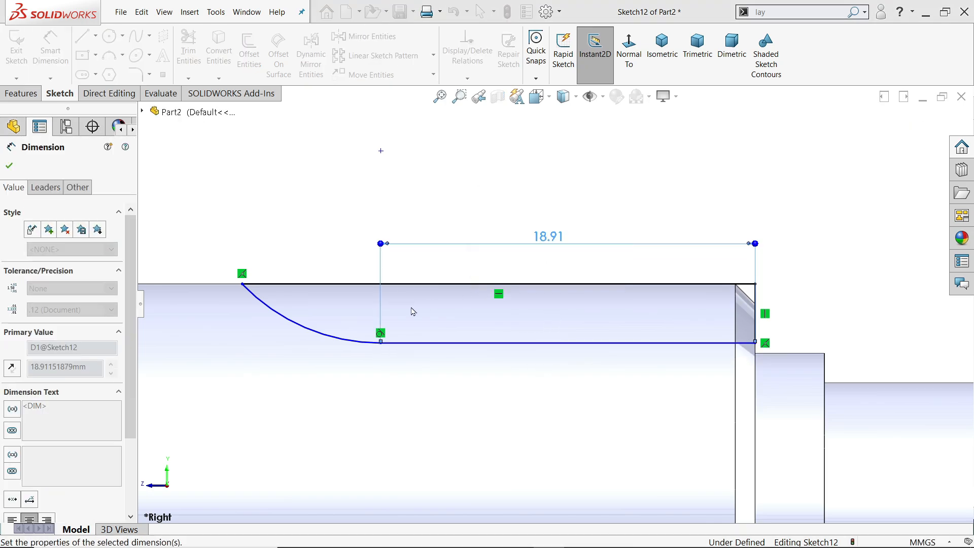
Dimension the profile's tangent arc to a radius of 21 mm.
{"action": "left_click", "coordinate": [287, 341]}
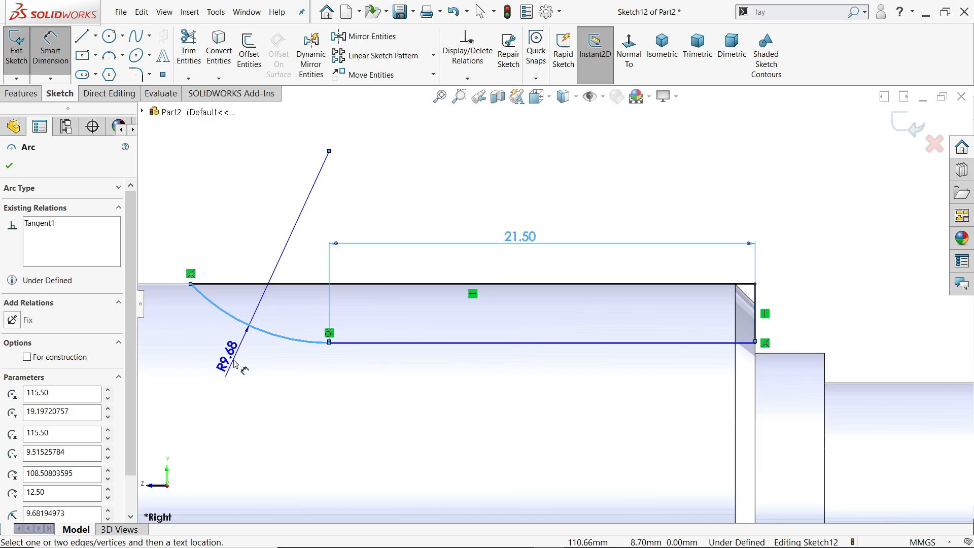
{"action": "left_click", "coordinate": [233, 364]}
{"action": "type", "text": "21"}
{"action": "key", "text": "Return"}
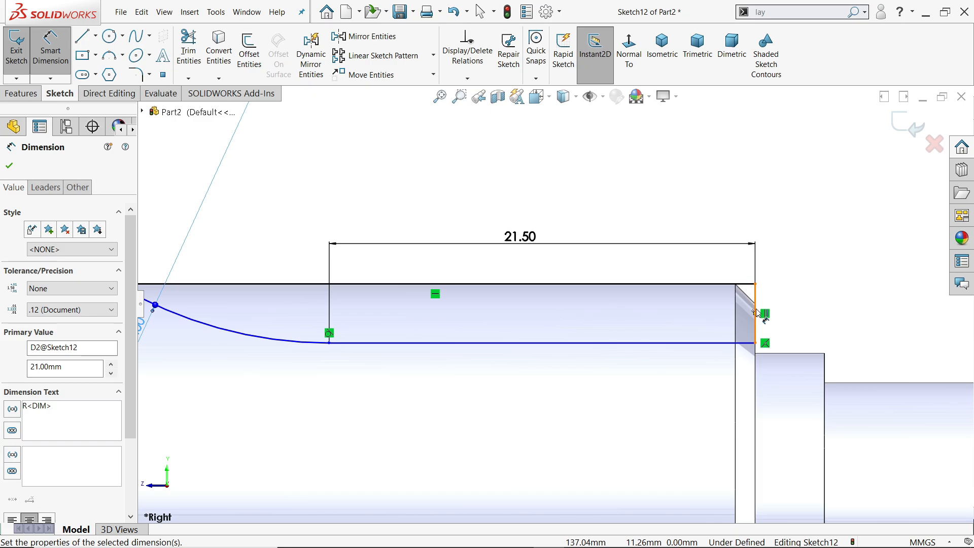
Dimension the profile's short vertical line at the shaft's chamfered end to 1.8 mm.
{"action": "left_click", "coordinate": [756, 312]}
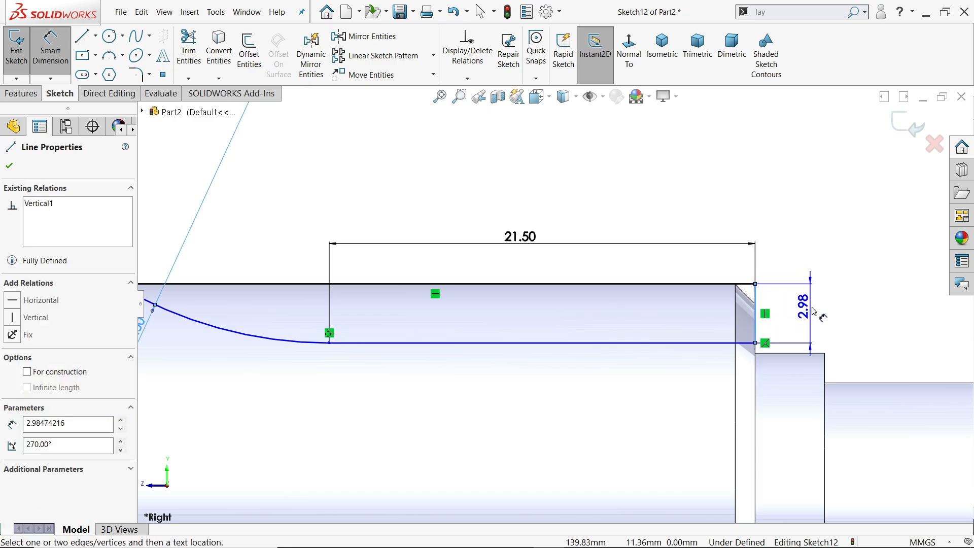
{"action": "left_click", "coordinate": [811, 309]}
{"action": "type", "text": "1.8"}
{"action": "key", "text": "Return"}
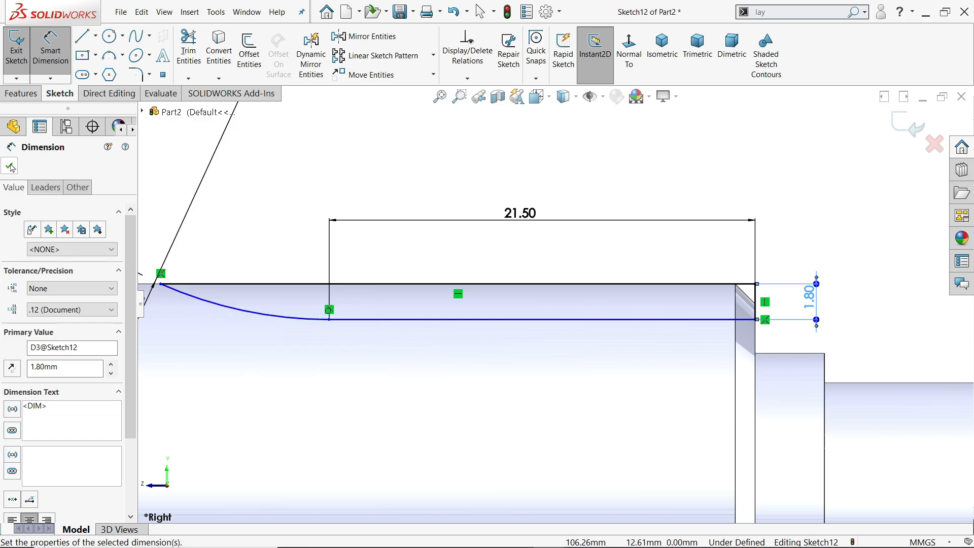
{"action": "key", "text": "z"}
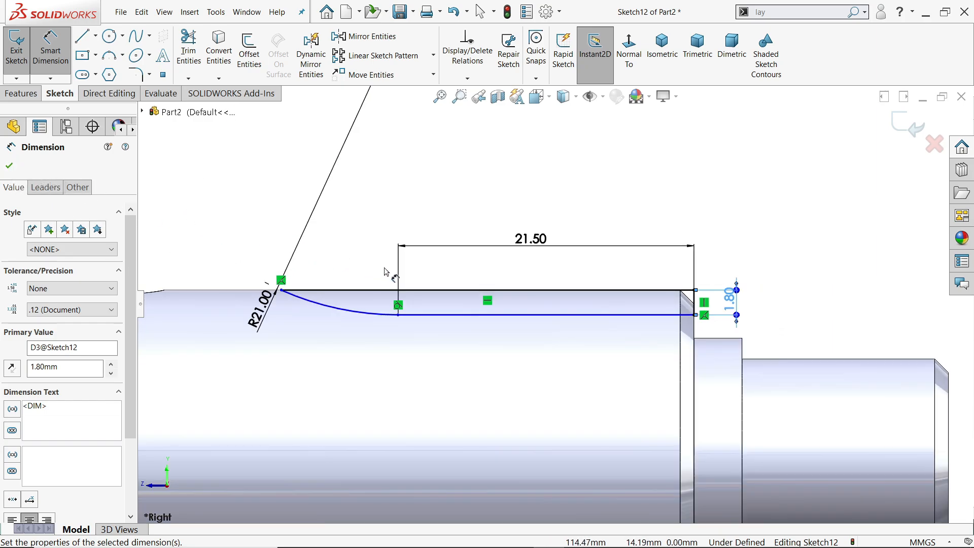
{"action": "scroll", "coordinate": [344, 259], "scroll_direction": "down", "scroll_amount": 1}
{"action": "left_click", "coordinate": [9, 165]}
Fully define the groove profile by adding a horizontal relation to its lower line.
{"action": "scroll", "coordinate": [776, 312], "scroll_direction": "down", "scroll_amount": 6}
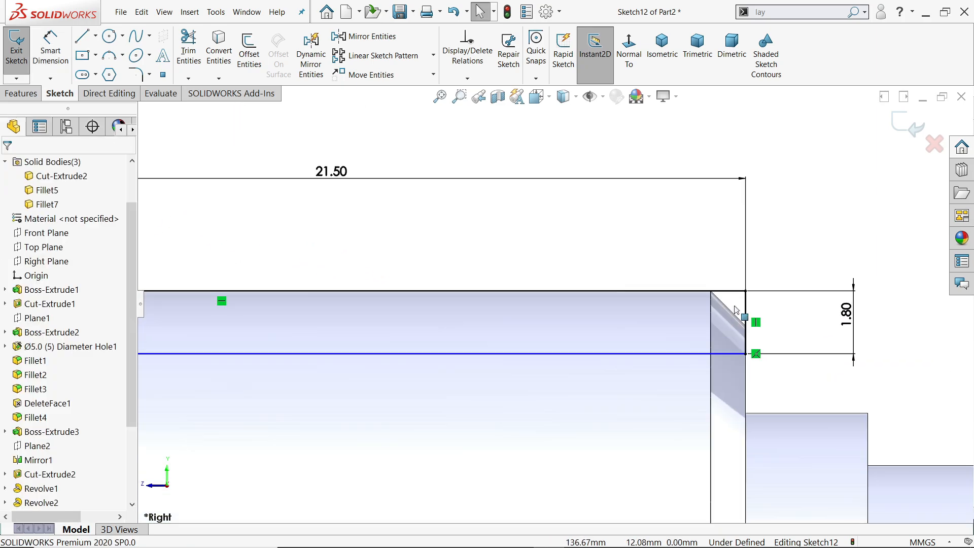
{"action": "left_click", "coordinate": [730, 312]}
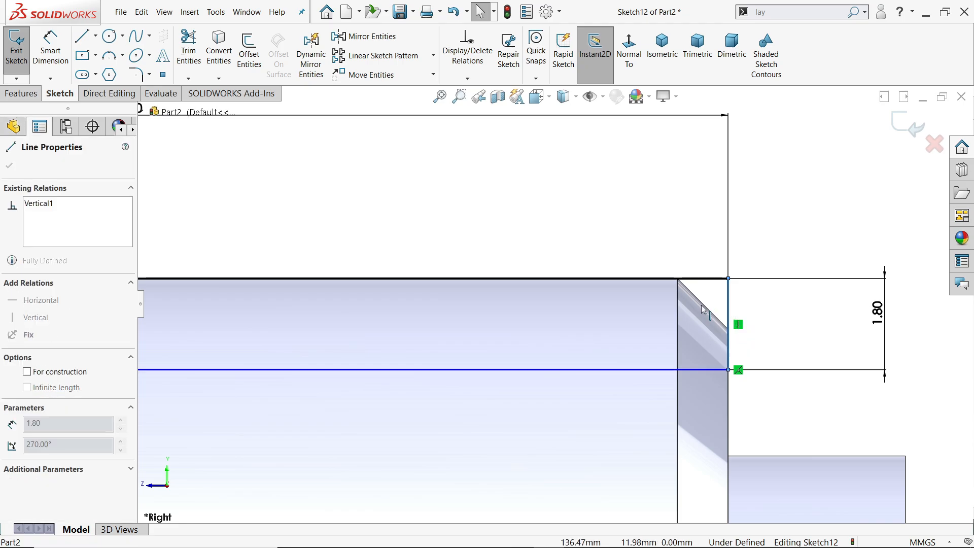
{"action": "left_click", "coordinate": [691, 371]}
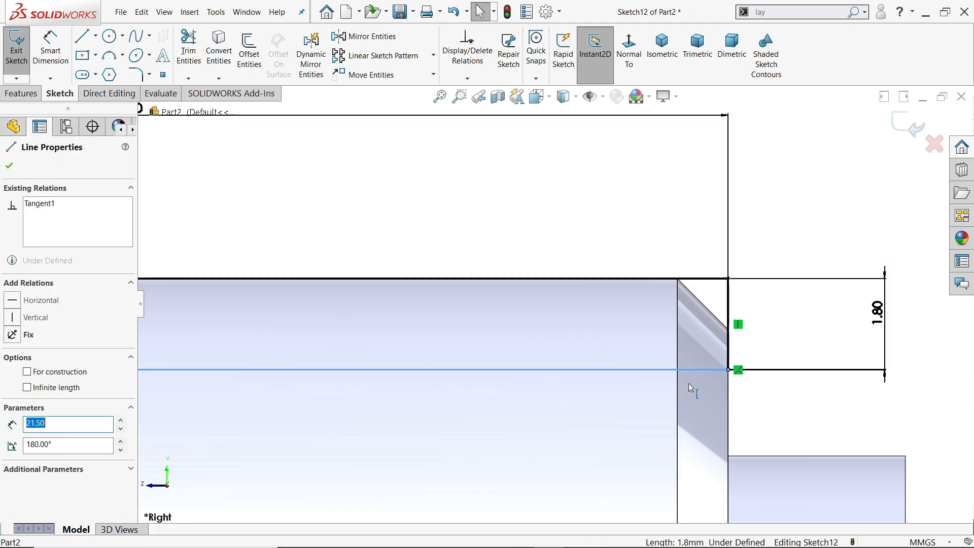
{"action": "scroll", "coordinate": [717, 361], "scroll_direction": "up", "scroll_amount": 3}
{"action": "left_click", "coordinate": [587, 253]}
{"action": "scroll", "coordinate": [452, 284], "scroll_direction": "up", "scroll_amount": 5}
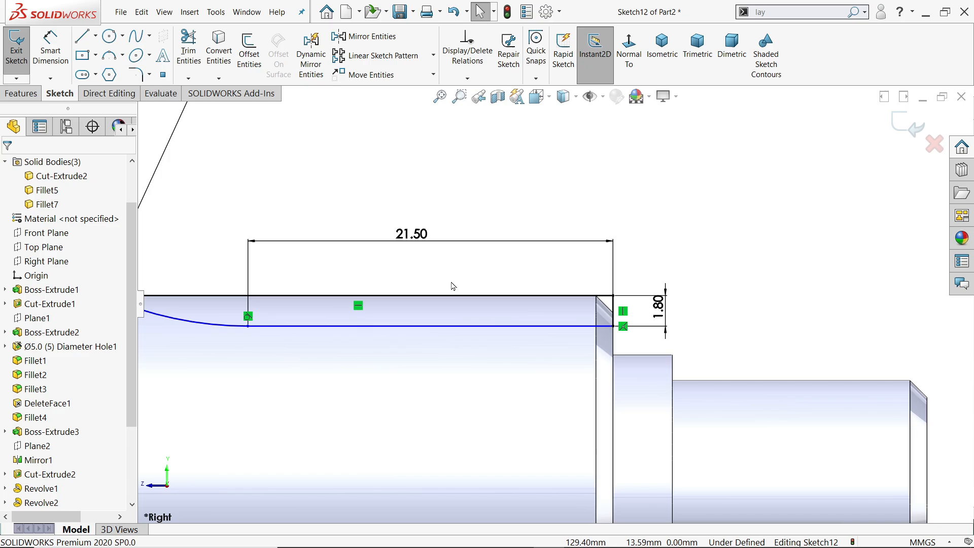
{"action": "scroll", "coordinate": [272, 307], "scroll_direction": "down", "scroll_amount": 3}
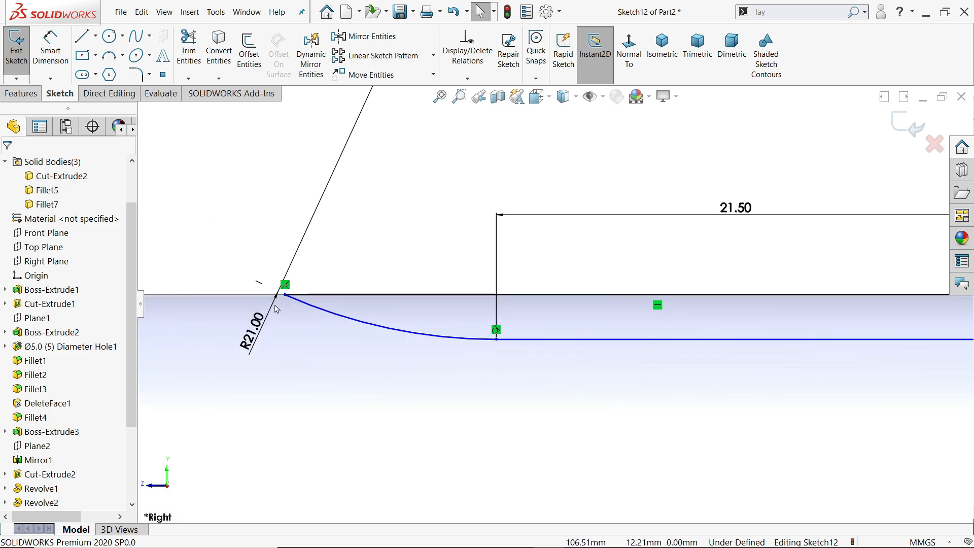
{"action": "left_click", "coordinate": [330, 317]}
{"action": "mouse_move", "coordinate": [285, 294]}
{"action": "left_mouse_down"}
{"action": "mouse_move", "coordinate": [337, 298]}
{"action": "mouse_move", "coordinate": [310, 306]}
{"action": "mouse_move", "coordinate": [299, 341]}
{"action": "mouse_move", "coordinate": [424, 337]}
{"action": "mouse_move", "coordinate": [311, 343]}
{"action": "mouse_move", "coordinate": [343, 350]}
{"action": "left_mouse_up"}
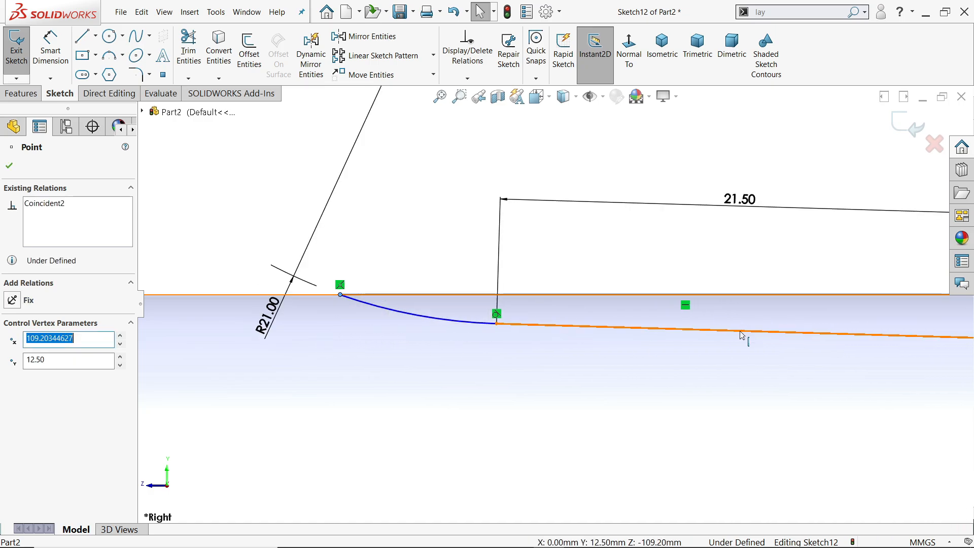
{"action": "left_click", "coordinate": [739, 331]}
{"action": "left_click", "coordinate": [827, 302]}
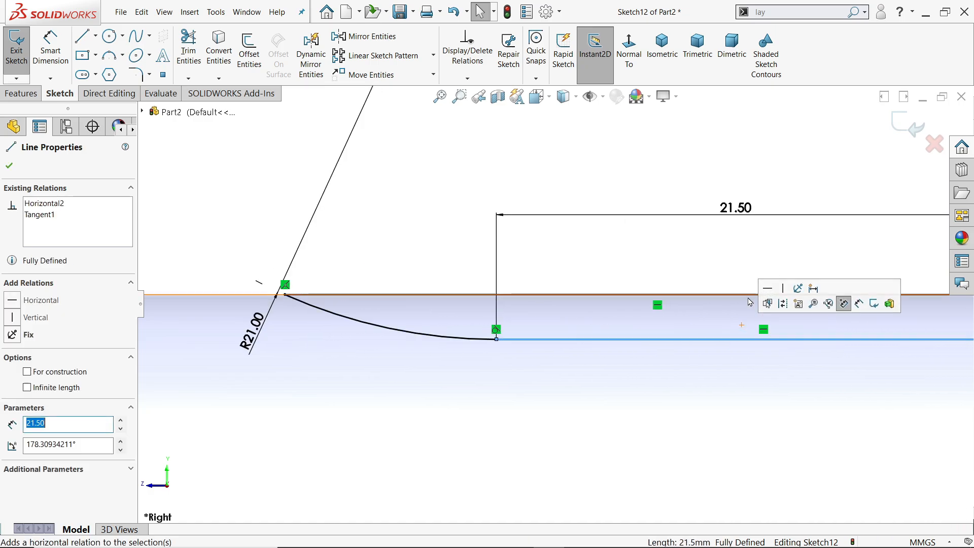
{"action": "left_click", "coordinate": [623, 258]}
{"action": "scroll", "coordinate": [623, 258], "scroll_direction": "up", "scroll_amount": 6}
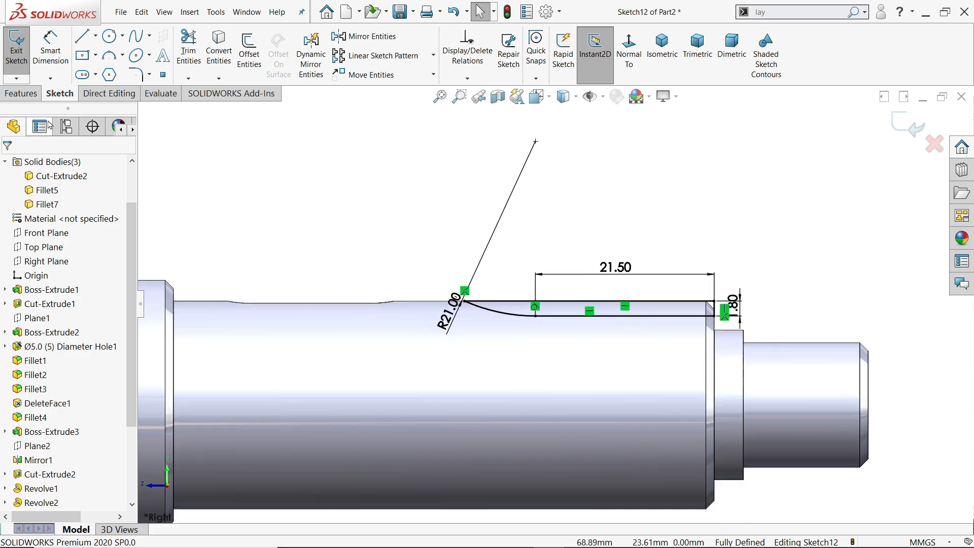
Cut-extrude the groove profile 3 mm with a Mid Plane end condition at the shaft's chamfered end.
{"action": "left_click", "coordinate": [29, 95]}
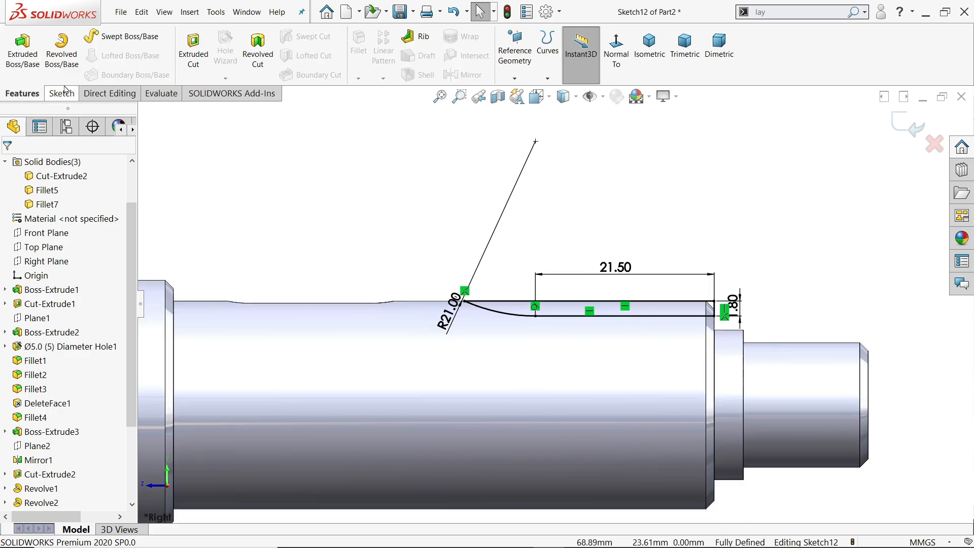
{"action": "left_click", "coordinate": [193, 51]}
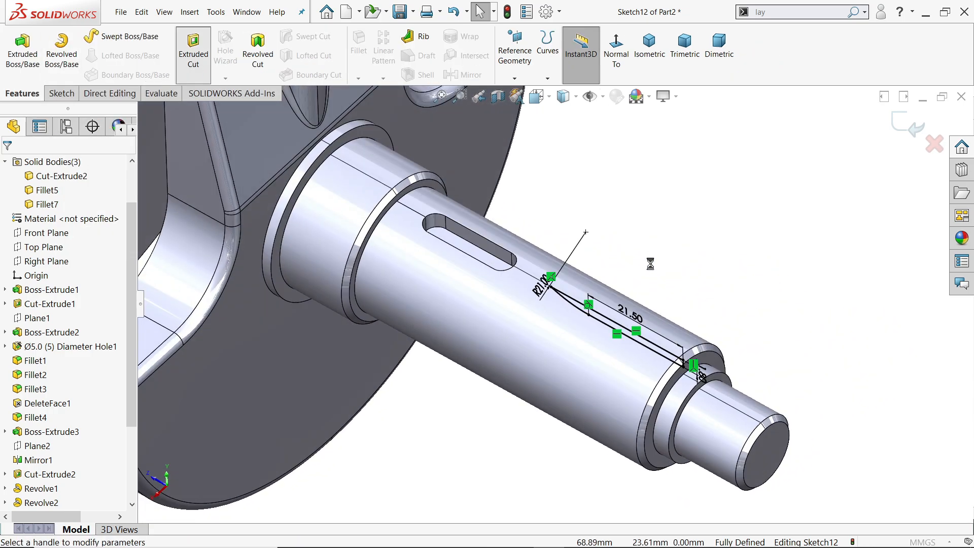
{"action": "scroll", "coordinate": [507, 351], "scroll_direction": "down", "scroll_amount": 3}
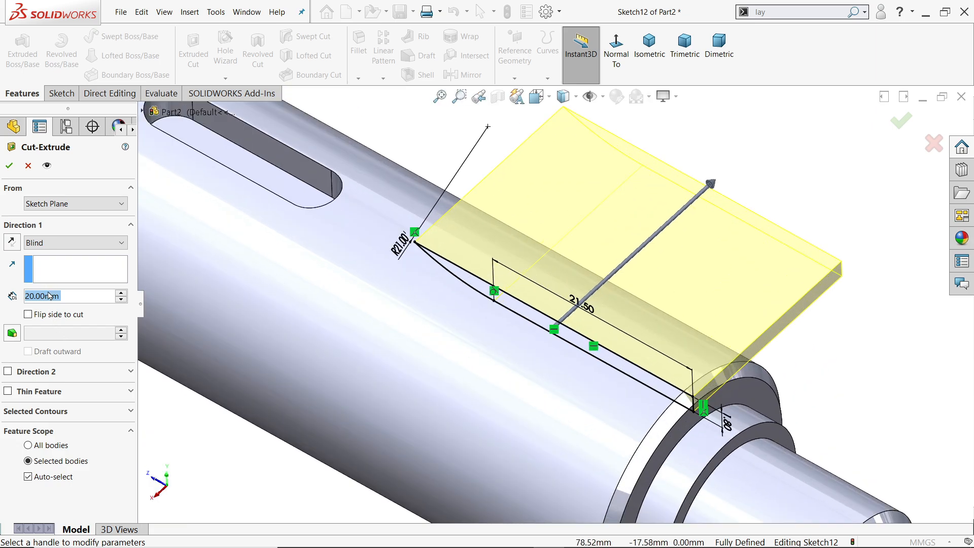
{"action": "type", "text": "3"}
{"action": "key", "text": "Return"}
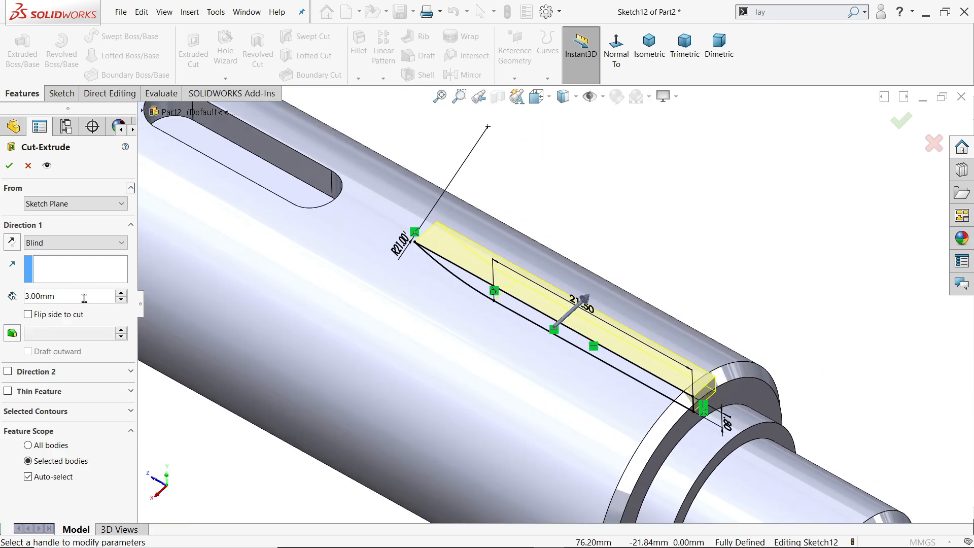
{"action": "left_click", "coordinate": [59, 244]}
{"action": "left_click", "coordinate": [49, 338]}
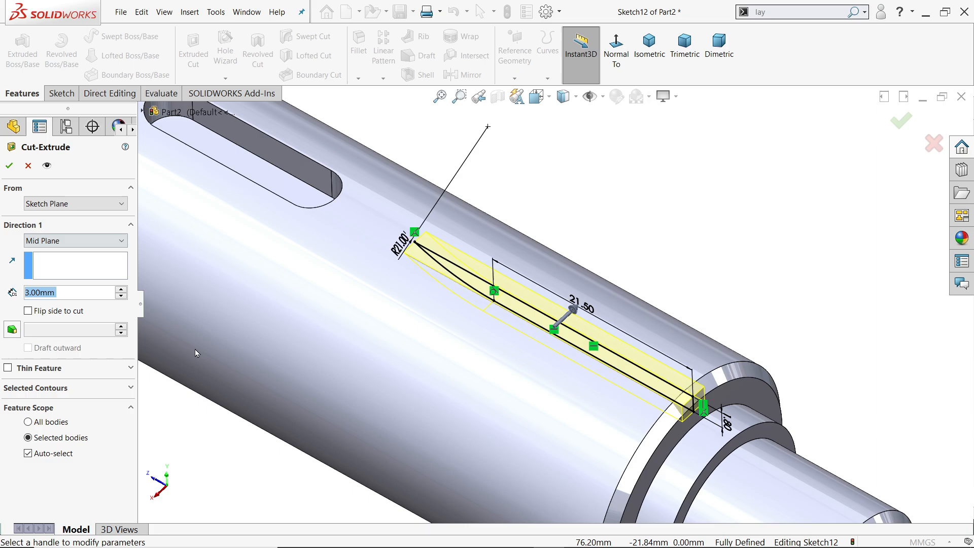
{"action": "middle_click_drag", "start_coordinate": [426, 340], "coordinate": [469, 365]}
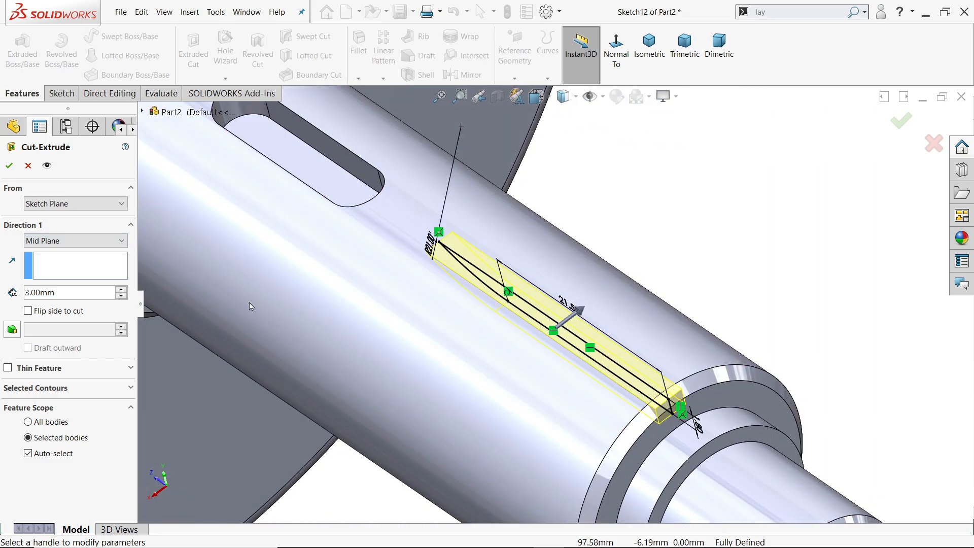
{"action": "left_click", "coordinate": [12, 168]}
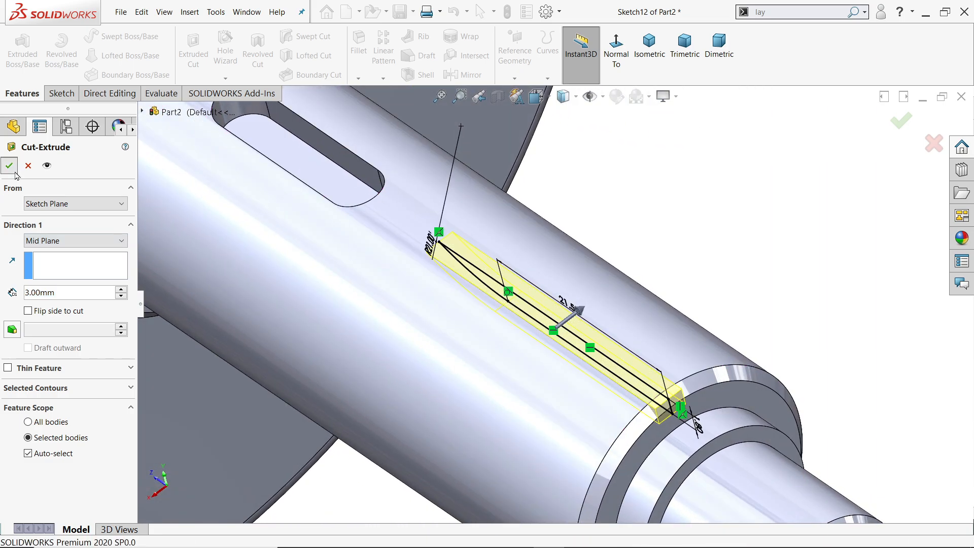
Circular-pattern the run-out groove around the shaft's small end cylinder with 12 instances at 30° instance spacing.
{"action": "left_click", "coordinate": [664, 225]}
{"action": "middle_click_drag", "start_coordinate": [666, 249], "coordinate": [681, 241]}
{"action": "scroll", "coordinate": [680, 242], "scroll_direction": "up", "scroll_amount": 6}
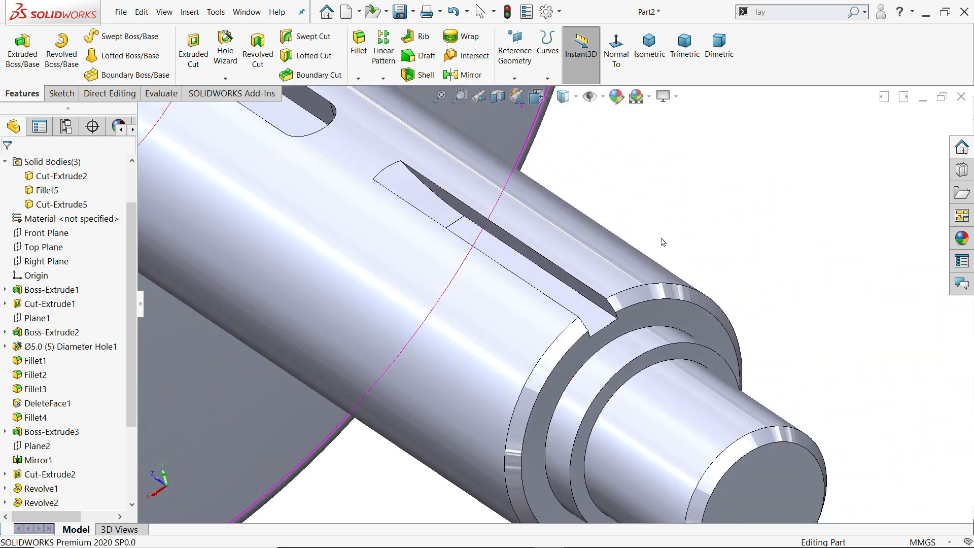
{"action": "left_click", "coordinate": [383, 77]}
{"action": "left_click", "coordinate": [406, 105]}
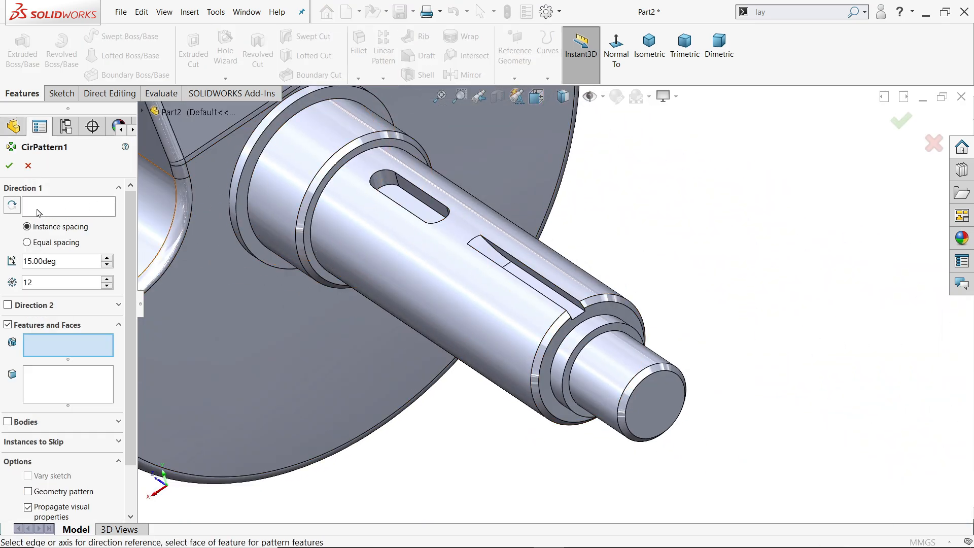
{"action": "left_click", "coordinate": [38, 212]}
{"action": "left_click", "coordinate": [619, 380]}
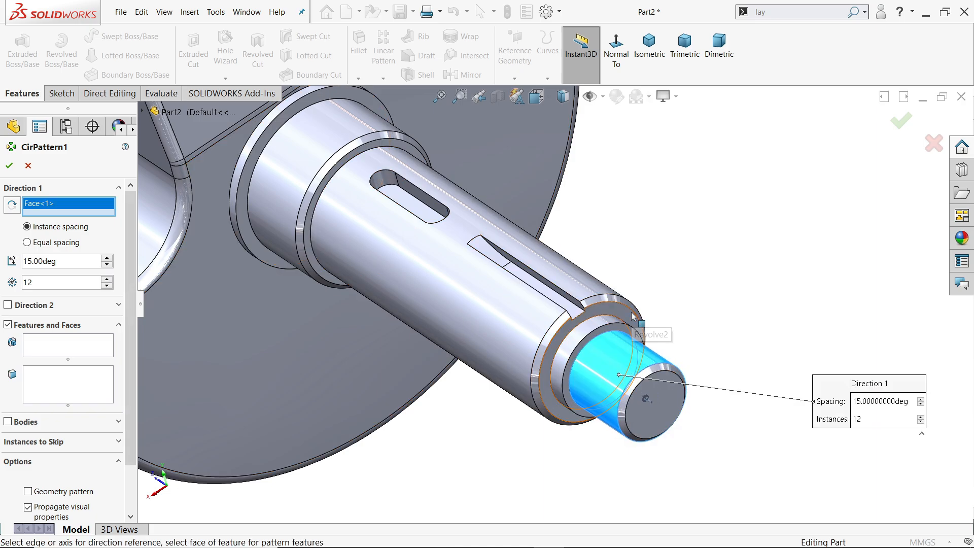
{"action": "left_click", "coordinate": [27, 243]}
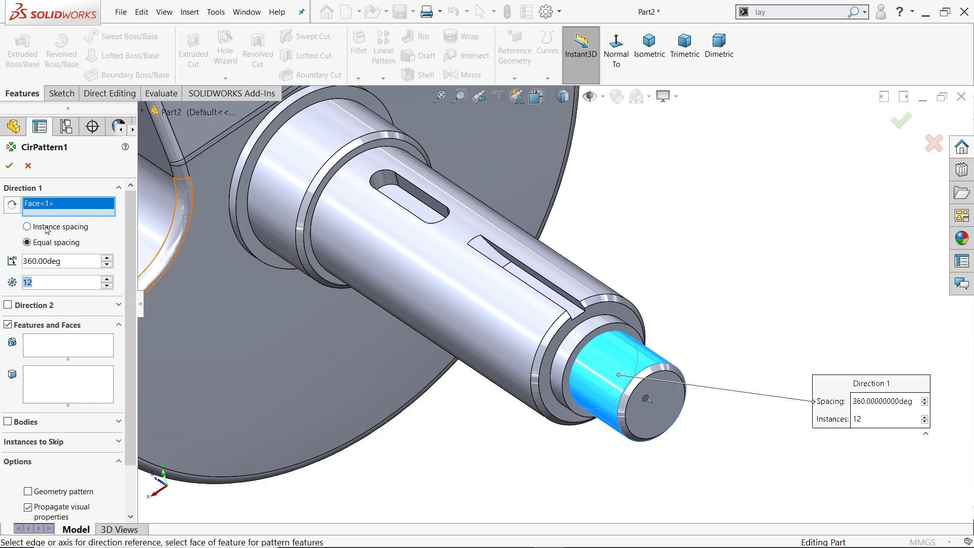
{"action": "left_click", "coordinate": [28, 227]}
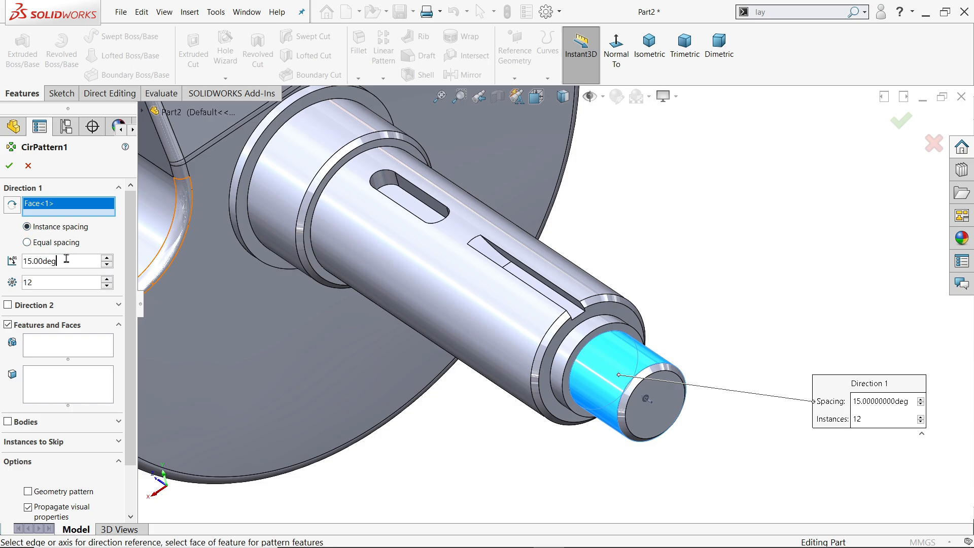
{"action": "type", "text": "30"}
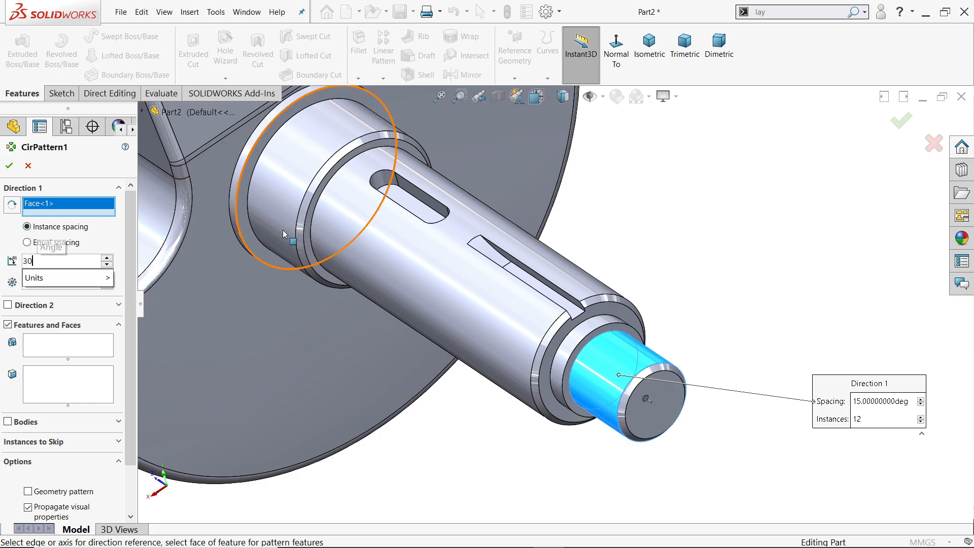
{"action": "left_click", "coordinate": [55, 352]}
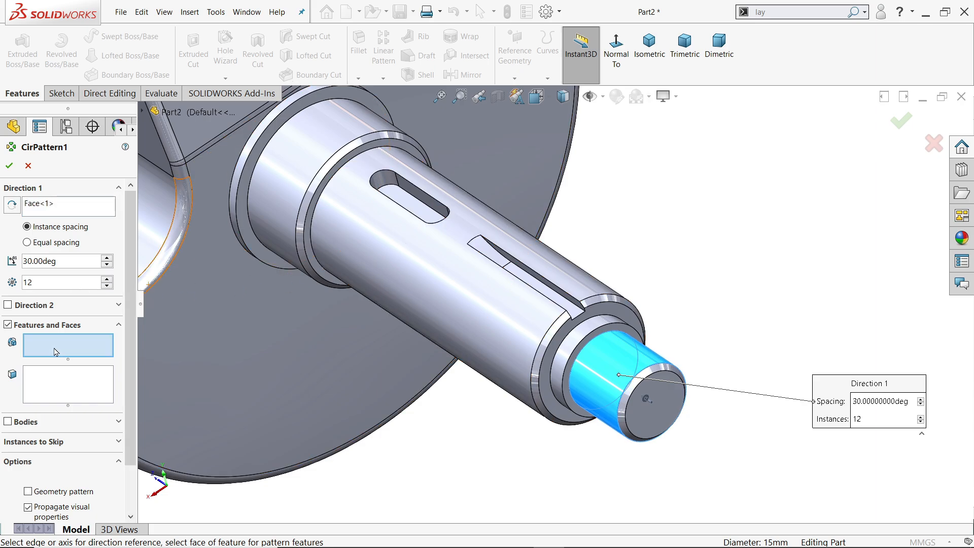
{"action": "left_click", "coordinate": [573, 303]}
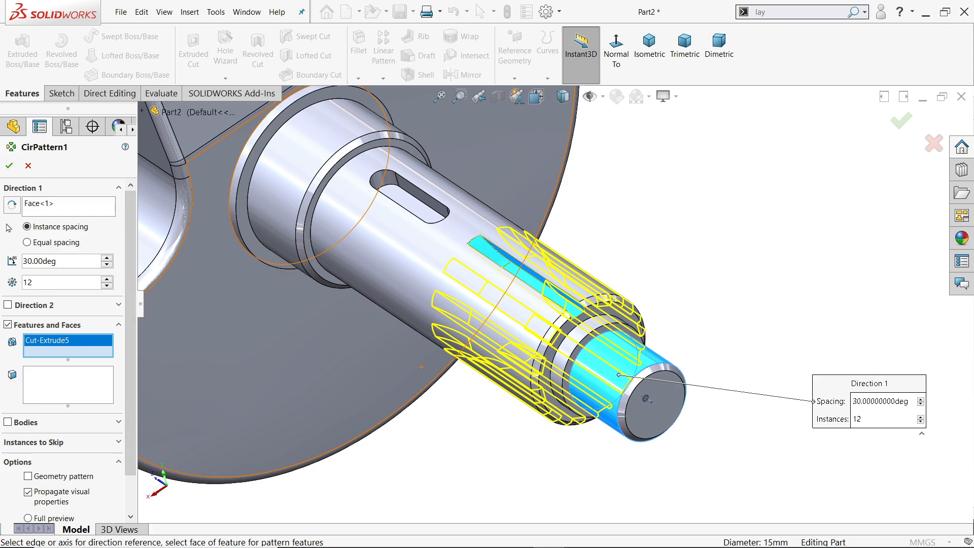
{"action": "left_click", "coordinate": [9, 166]}
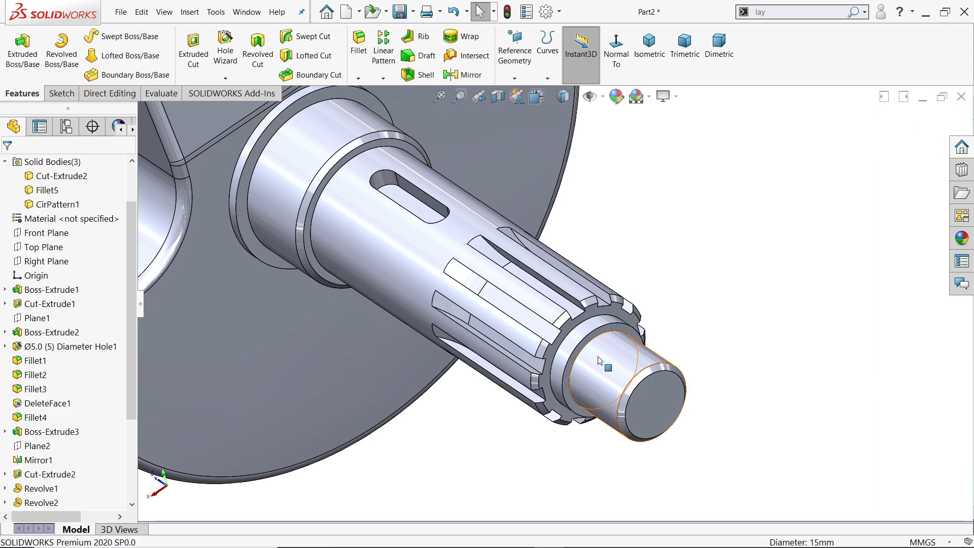
Show the whole crankshaft in isometric view to review the splined shaft.
{"action": "mouse_move", "coordinate": [669, 322]}
{"action": "middle_mouse_down"}
{"action": "mouse_move", "coordinate": [698, 275]}
{"action": "mouse_move", "coordinate": [717, 152]}
{"action": "mouse_move", "coordinate": [721, 172]}
{"action": "mouse_move", "coordinate": [672, 192]}
{"action": "mouse_move", "coordinate": [705, 236]}
{"action": "middle_mouse_up"}
{"action": "scroll", "coordinate": [662, 274], "scroll_direction": "up", "scroll_amount": 3}
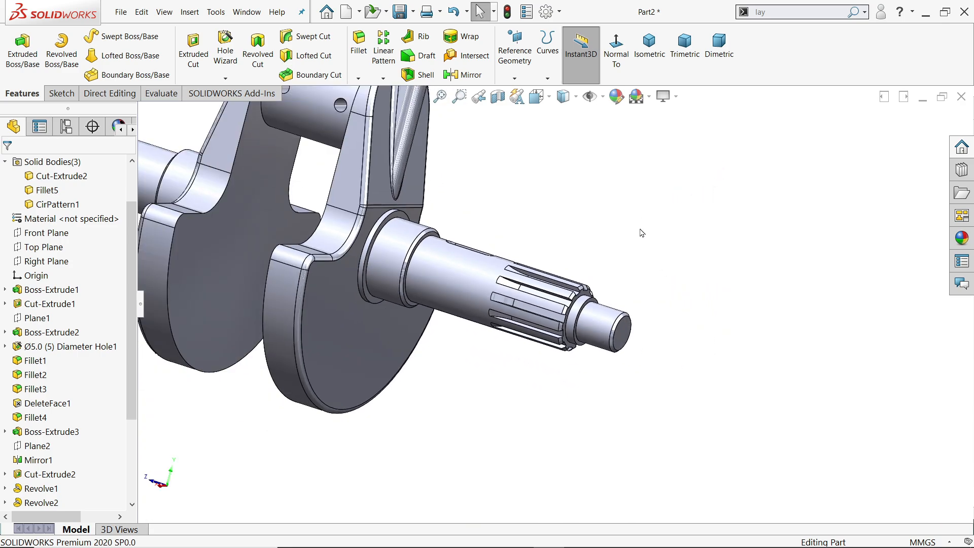
{"action": "left_click", "coordinate": [650, 45]}
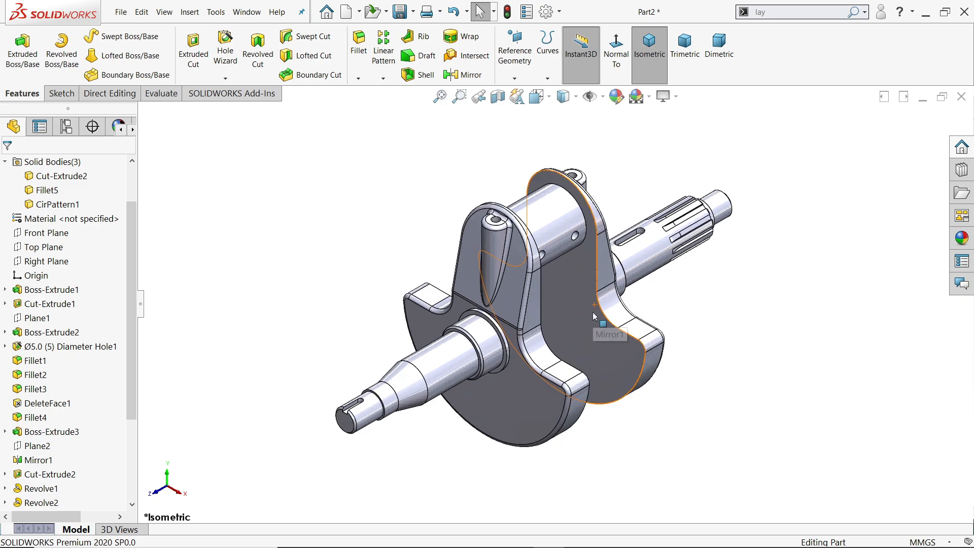
{"action": "scroll", "coordinate": [594, 316], "scroll_direction": "down", "scroll_amount": 2}
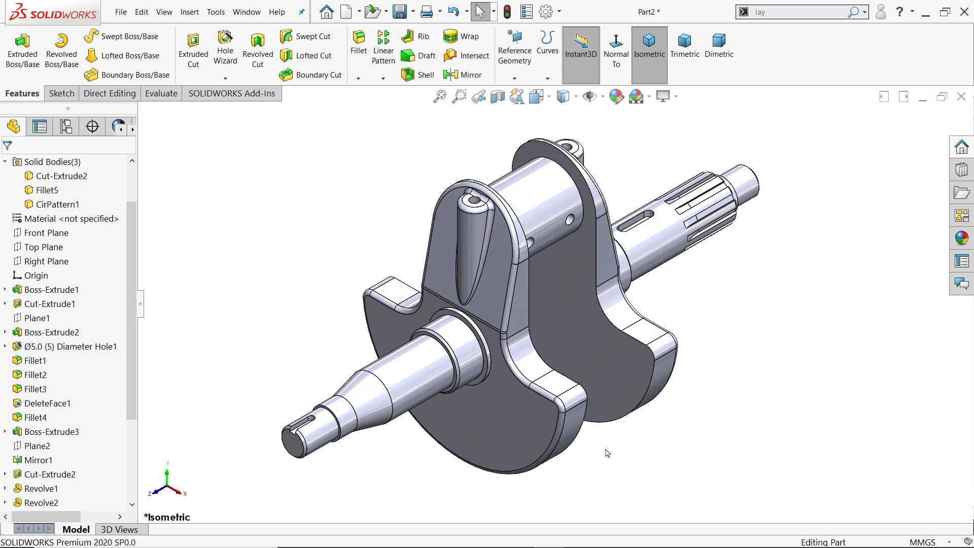
Switch to the Crankshaft Exercise 158 drawing in Photos and examine the Section E-E centre hole callout and both shaft ends in the side view.
{"action": "key", "text": "alt+Tab"}
{"action": "scroll", "coordinate": [601, 370], "scroll_direction": "up", "scroll_amount": 6, "text": "ctrl"}
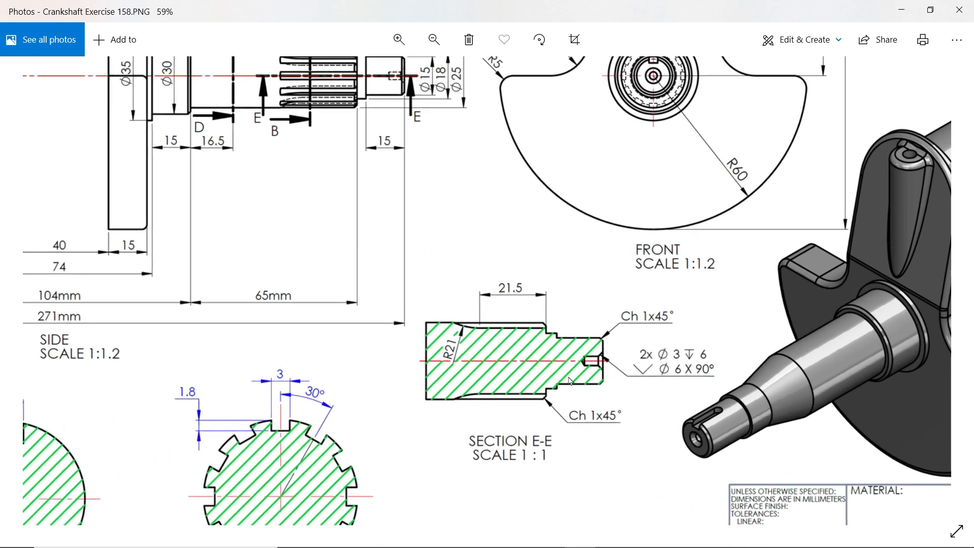
{"action": "scroll", "coordinate": [602, 370], "scroll_direction": "up", "scroll_amount": 2, "text": "ctrl"}
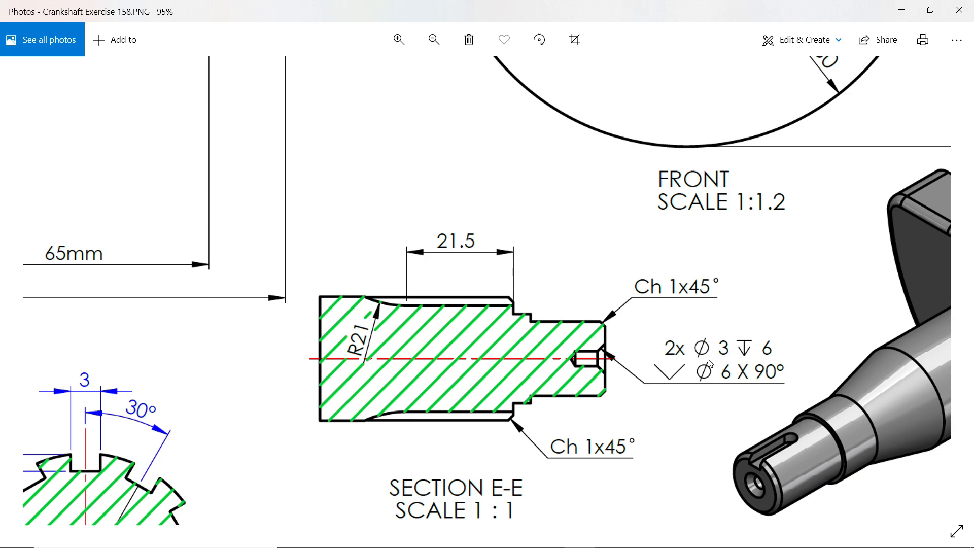
{"action": "left_click_drag", "start_coordinate": [710, 363], "coordinate": [637, 355]}
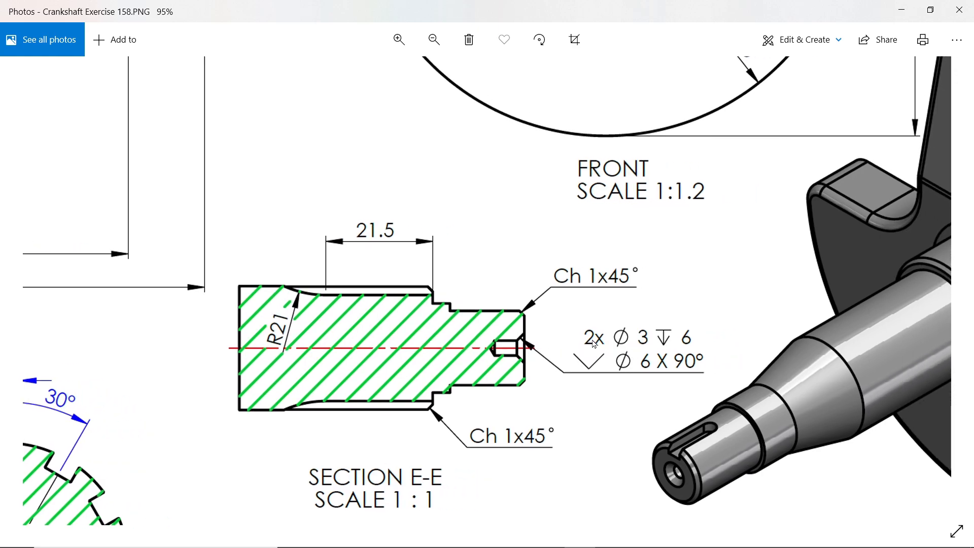
{"action": "scroll", "coordinate": [595, 344], "scroll_direction": "down", "scroll_amount": 5, "text": "ctrl"}
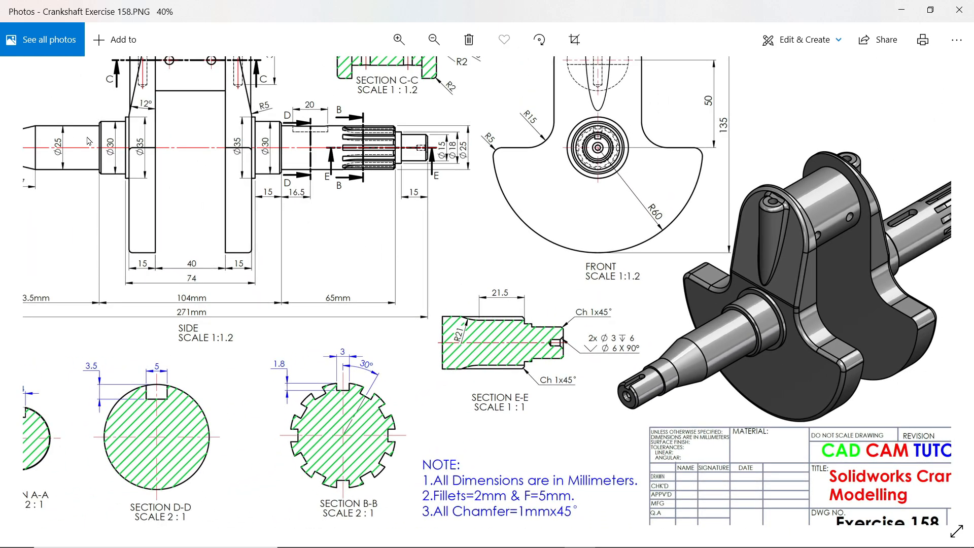
{"action": "scroll", "coordinate": [89, 141], "scroll_direction": "up", "scroll_amount": 4, "text": "ctrl"}
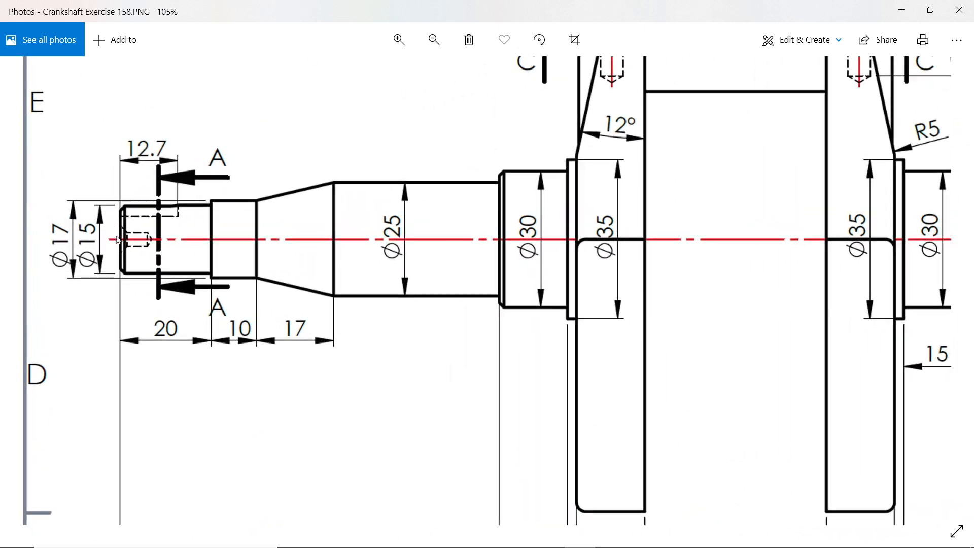
{"action": "left_click_drag", "start_coordinate": [617, 229], "coordinate": [175, 253]}
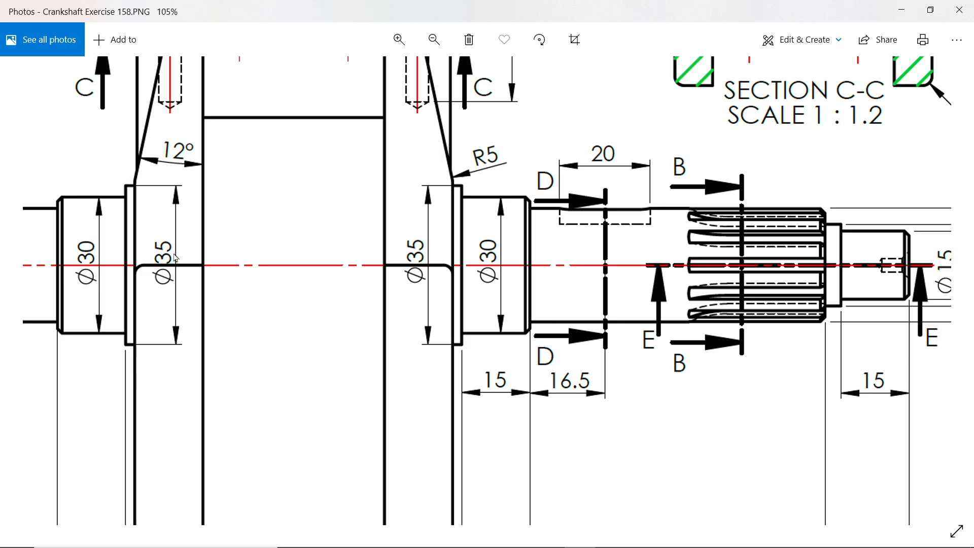
{"action": "left_click_drag", "start_coordinate": [657, 264], "coordinate": [547, 261]}
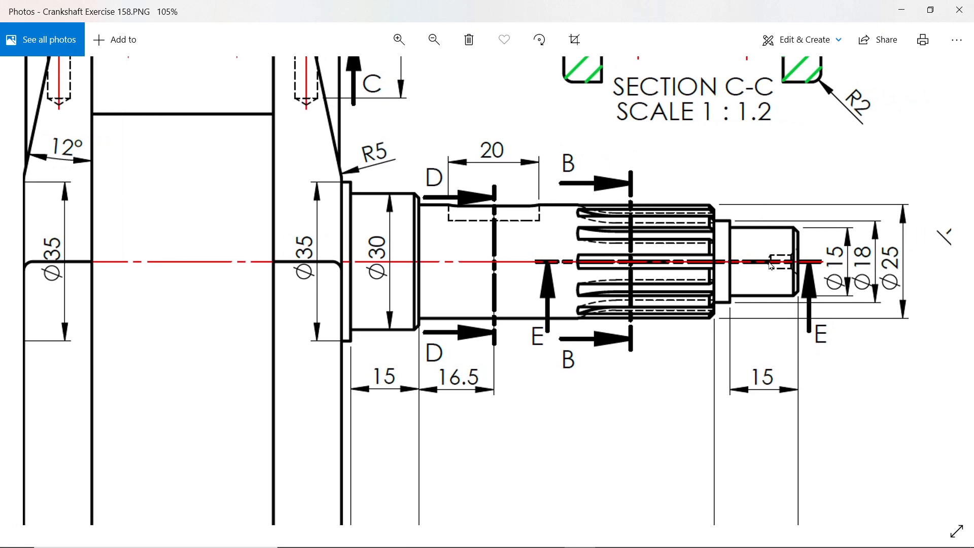
{"action": "scroll", "coordinate": [770, 265], "scroll_direction": "down", "scroll_amount": 3, "text": "ctrl"}
{"action": "left_click_drag", "start_coordinate": [721, 367], "coordinate": [708, 215]}
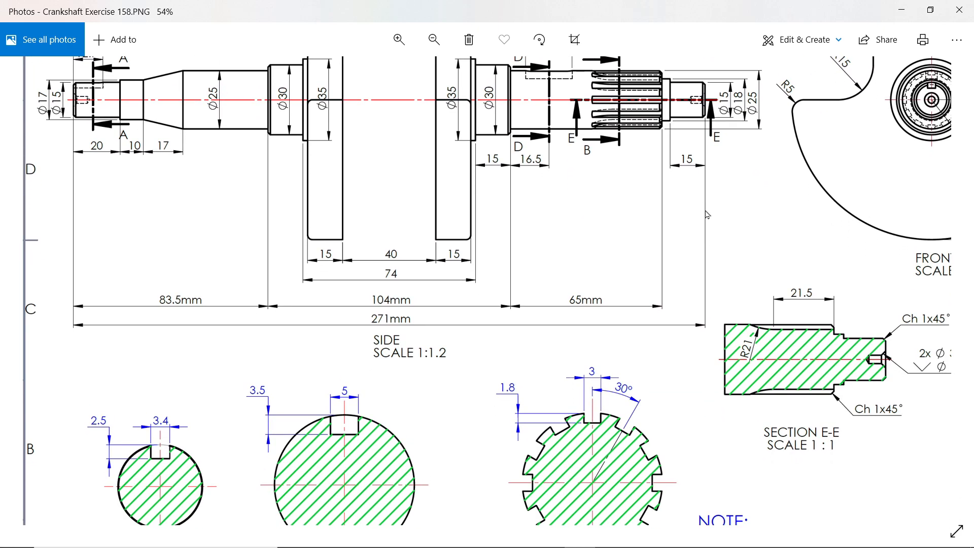
Read the Section E-E hole callout up close in the drawing, and switch back to SOLIDWORKS.
{"action": "left_click_drag", "start_coordinate": [688, 372], "coordinate": [655, 260]}
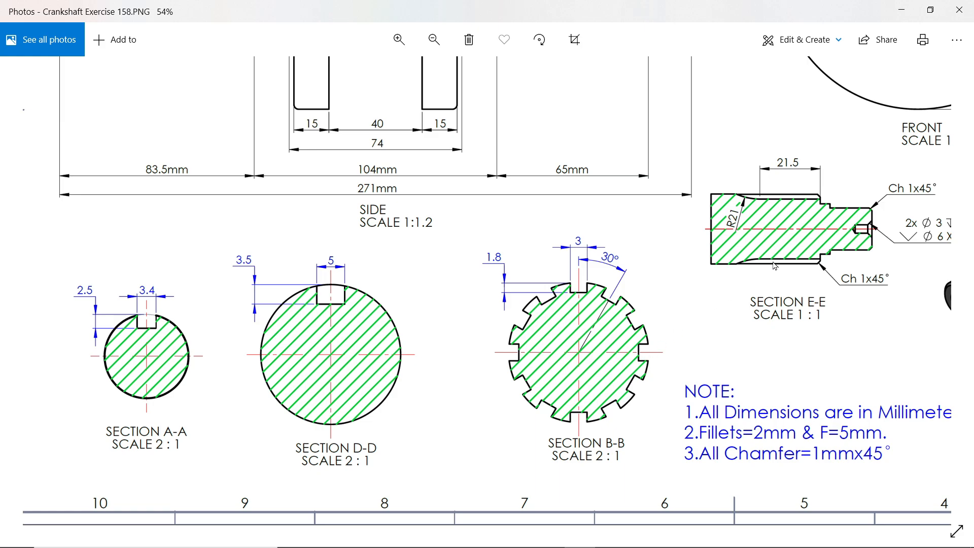
{"action": "scroll", "coordinate": [774, 265], "scroll_direction": "up", "scroll_amount": 5, "text": "ctrl"}
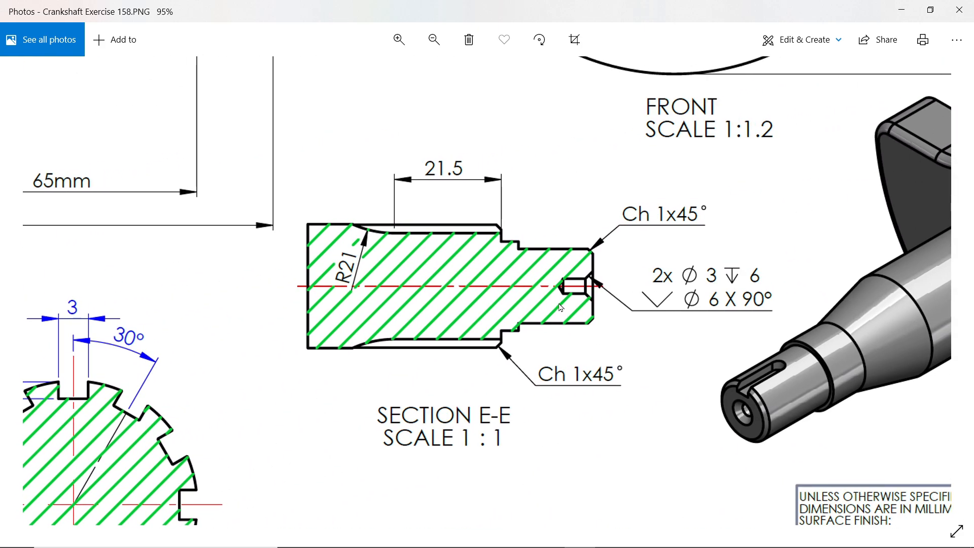
{"action": "left_click_drag", "start_coordinate": [560, 307], "coordinate": [522, 313]}
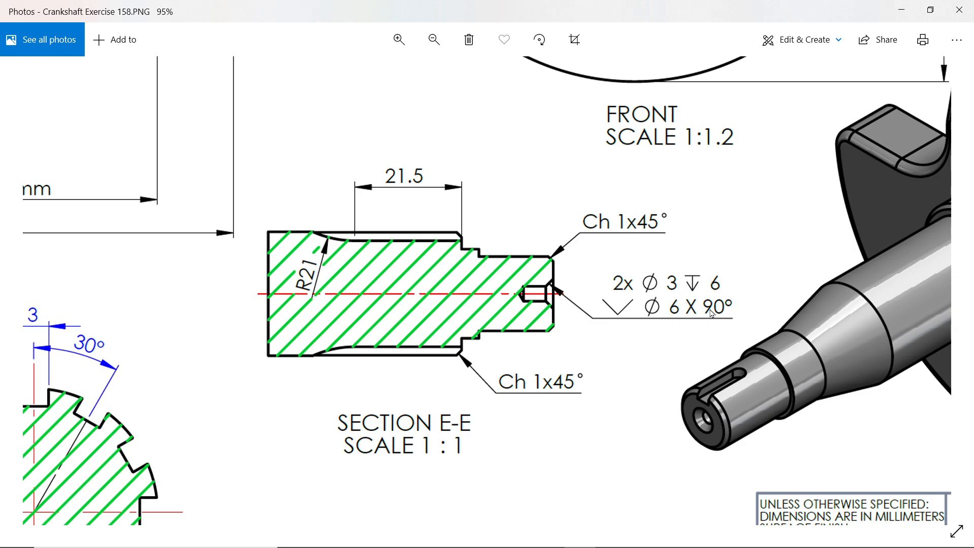
{"action": "left_click", "coordinate": [901, 10]}
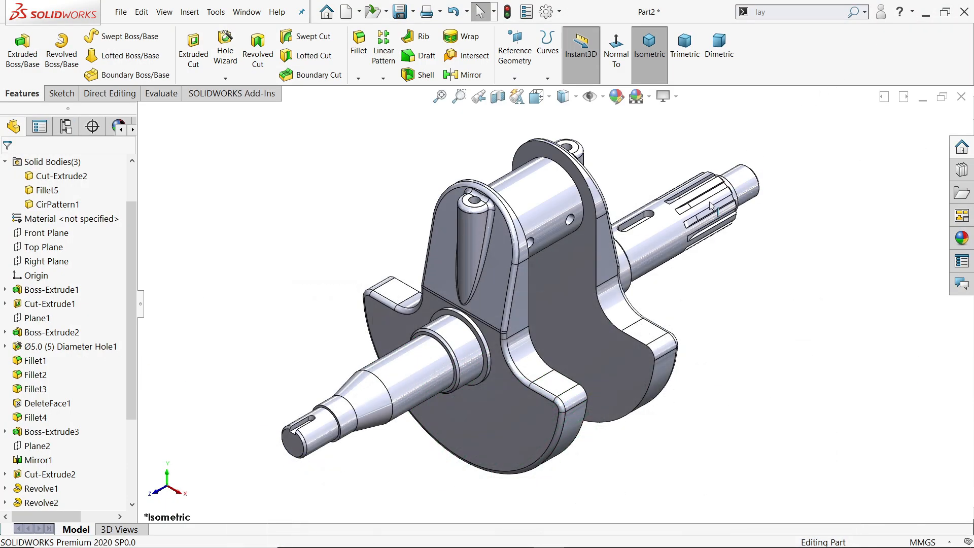
Start a Hole Wizard countersink hole with the ANSI Metric standard, Flat Head Screw type and M3 size.
{"action": "left_click", "coordinate": [226, 56]}
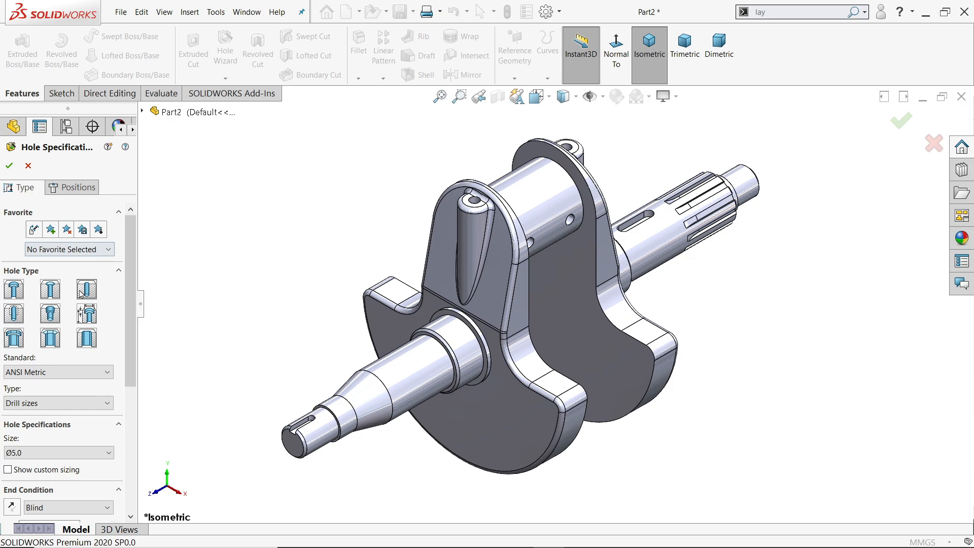
{"action": "left_click", "coordinate": [51, 295]}
{"action": "scroll", "coordinate": [109, 329], "scroll_direction": "down", "scroll_amount": 3}
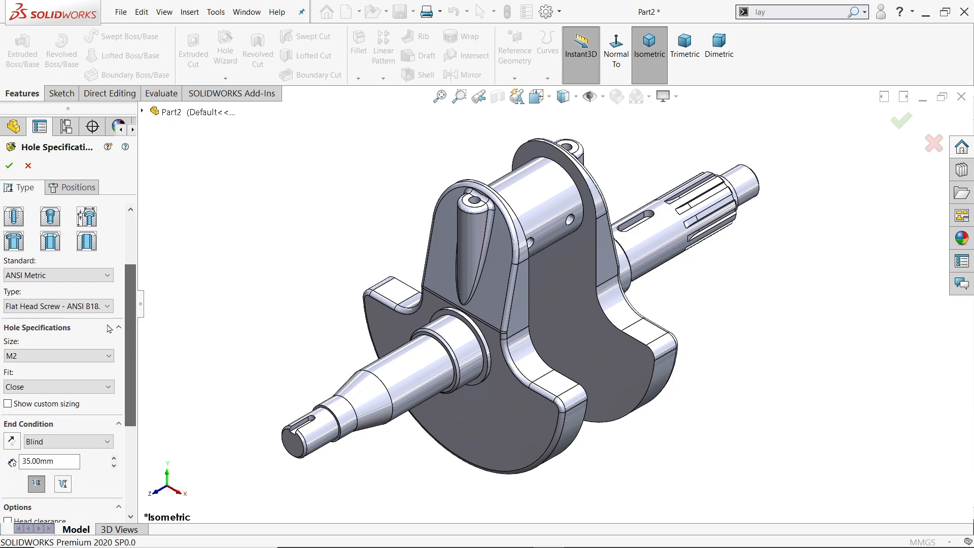
{"action": "left_click", "coordinate": [46, 276]}
{"action": "left_click", "coordinate": [47, 278]}
{"action": "left_click", "coordinate": [48, 306]}
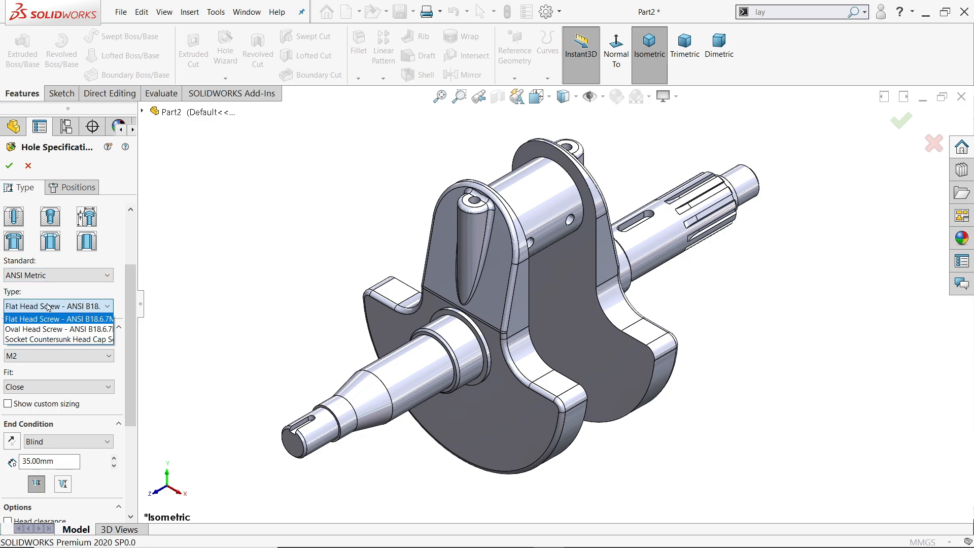
{"action": "left_click", "coordinate": [46, 320]}
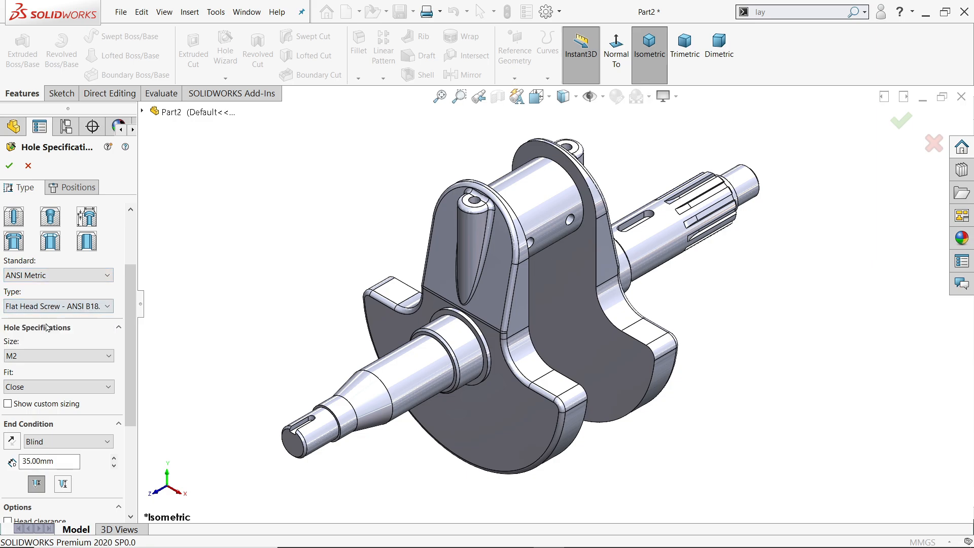
{"action": "left_click", "coordinate": [35, 356]}
{"action": "left_click", "coordinate": [22, 394]}
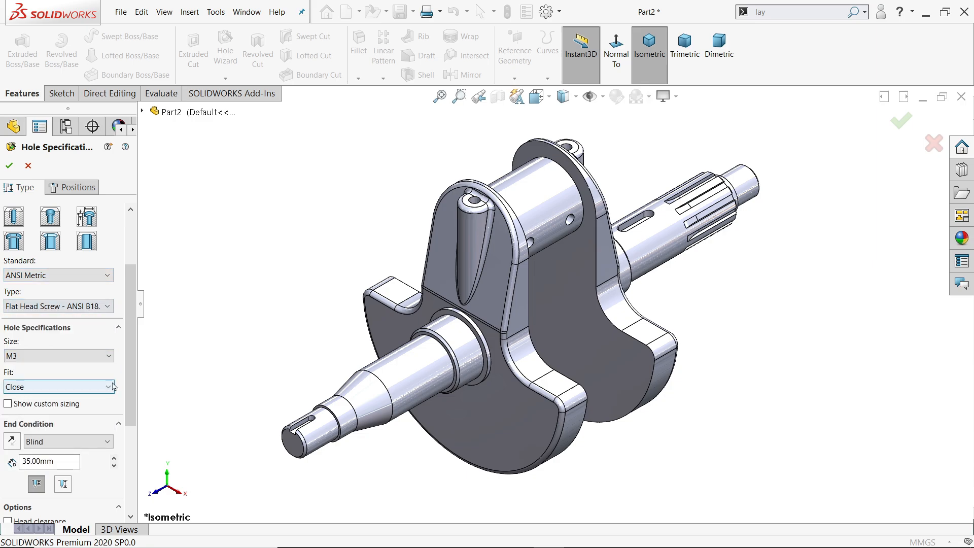
Apply custom sizing with a 3 mm hole, a 6 mm countersink at 90° and a blind depth of 6 mm.
{"action": "scroll", "coordinate": [70, 305], "scroll_direction": "down", "scroll_amount": 3}
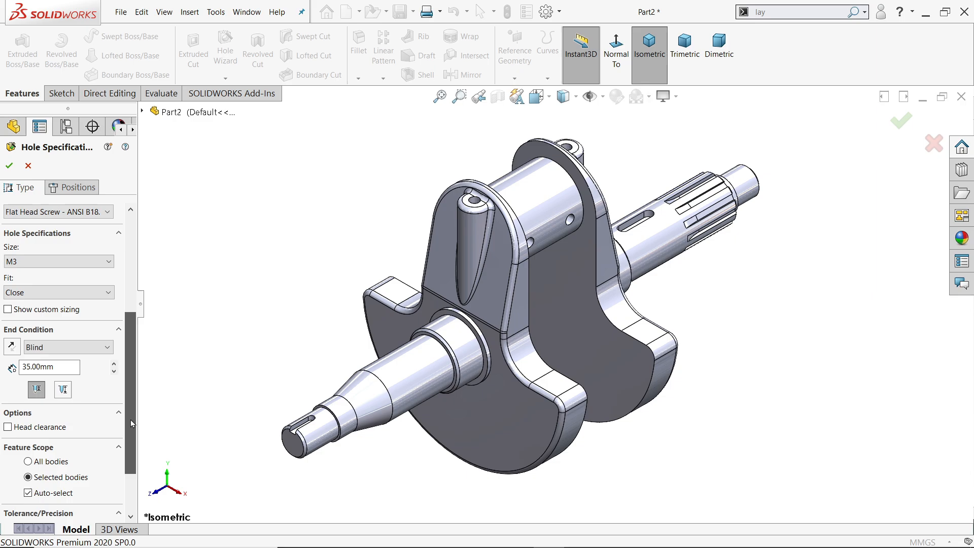
{"action": "left_click", "coordinate": [28, 311]}
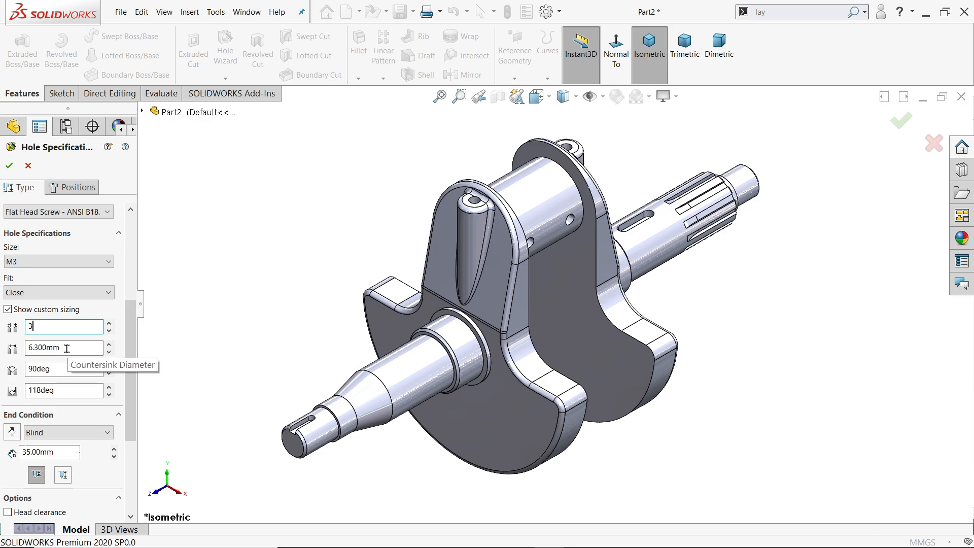
{"action": "key", "text": "Tab"}
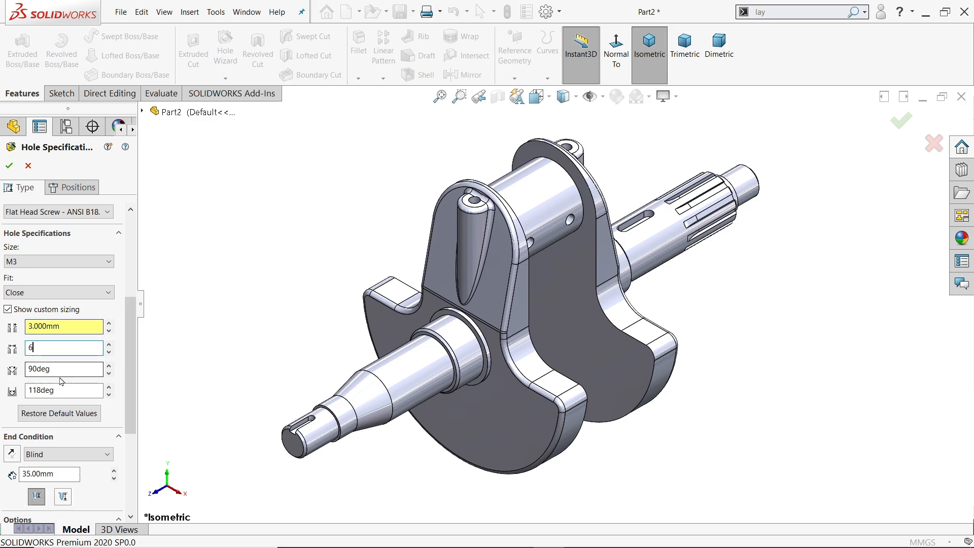
{"action": "type", "text": "6"}
{"action": "left_click", "coordinate": [62, 369]}
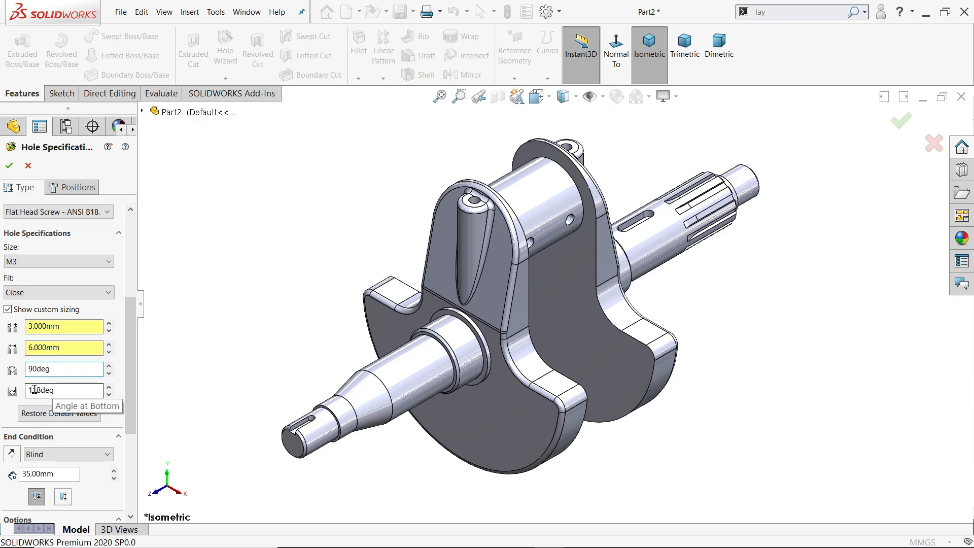
{"action": "scroll", "coordinate": [53, 386], "scroll_direction": "down", "scroll_amount": 5}
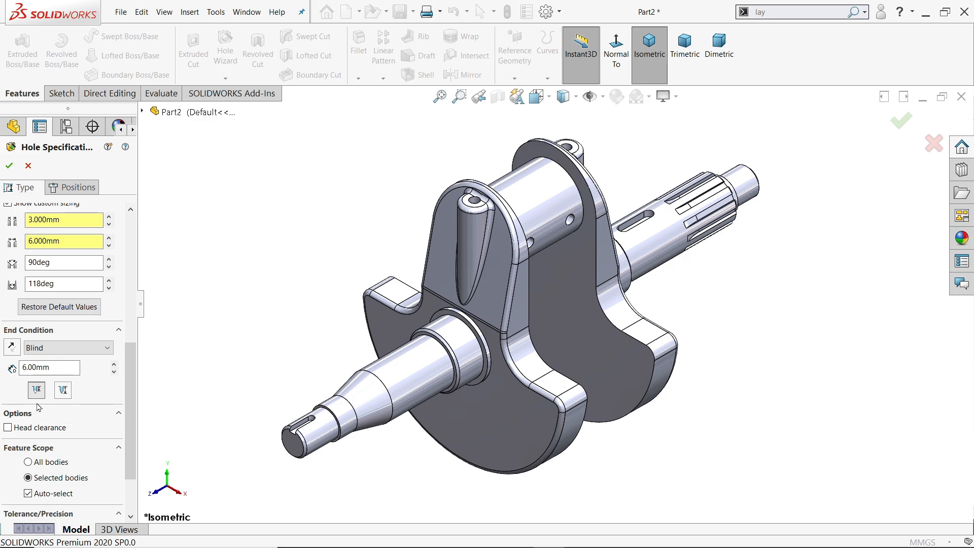
{"action": "left_click_drag", "start_coordinate": [127, 423], "coordinate": [134, 294]}
Place the countersunk hole at the centre of the keyed shaft end's face and create it.
{"action": "left_click", "coordinate": [73, 188]}
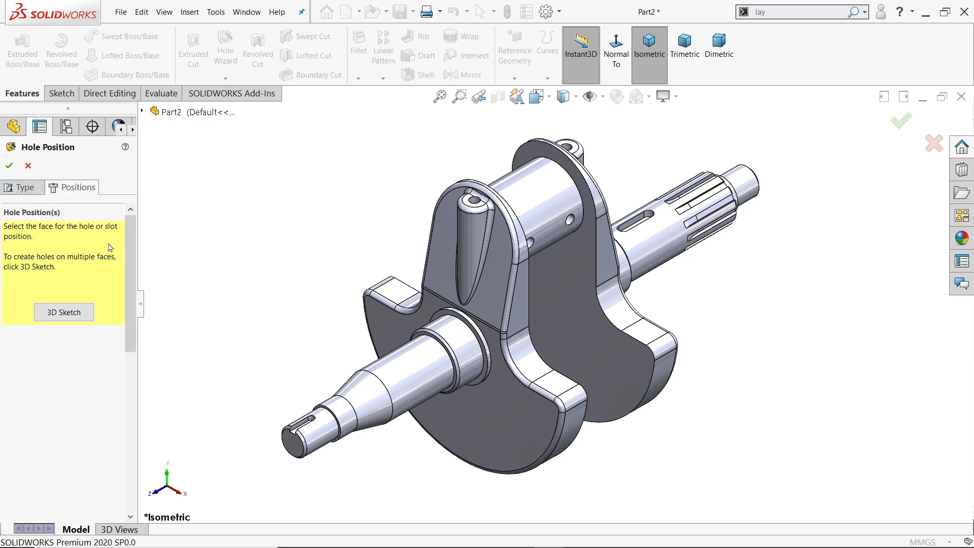
{"action": "left_click", "coordinate": [298, 459]}
{"action": "scroll", "coordinate": [298, 460], "scroll_direction": "down", "scroll_amount": 5}
{"action": "left_click", "coordinate": [448, 329]}
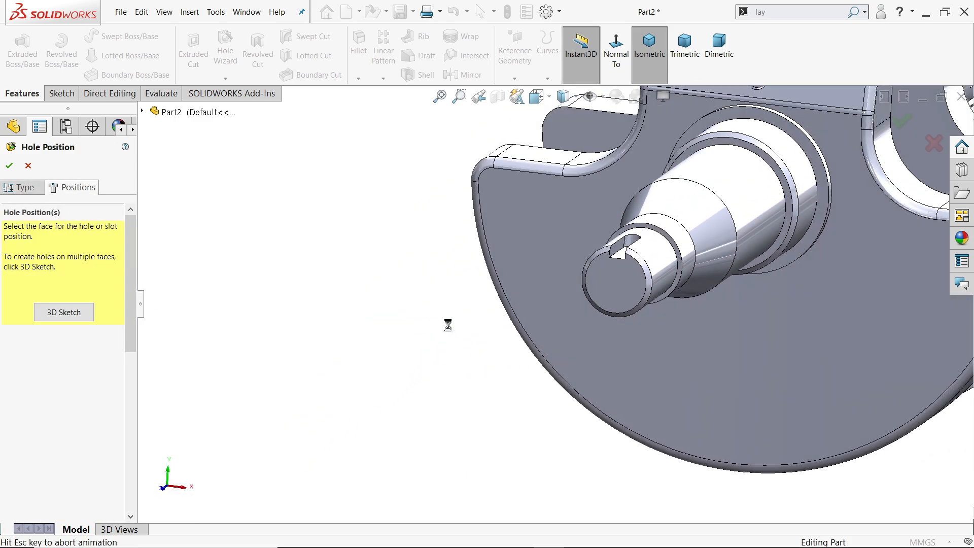
{"action": "scroll", "coordinate": [558, 322], "scroll_direction": "down", "scroll_amount": 5}
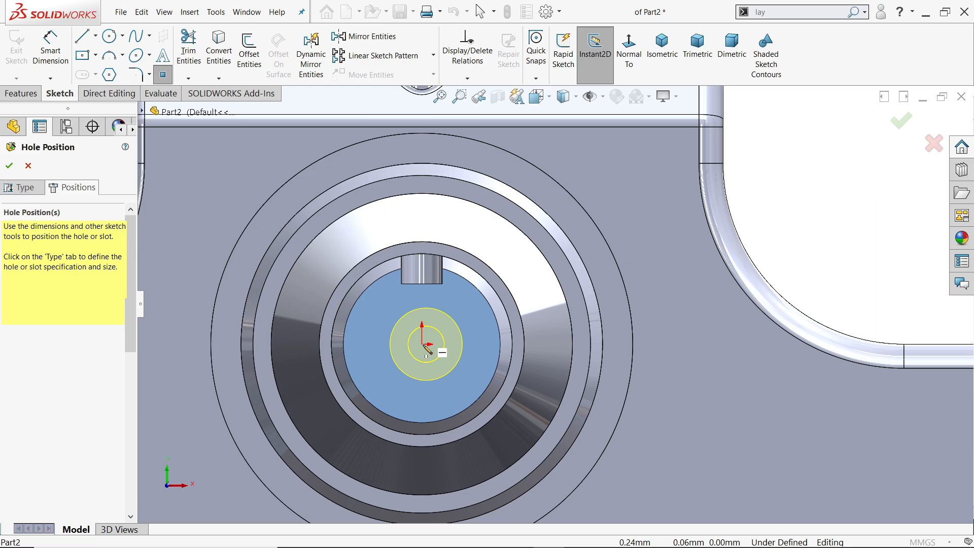
{"action": "left_click", "coordinate": [422, 344]}
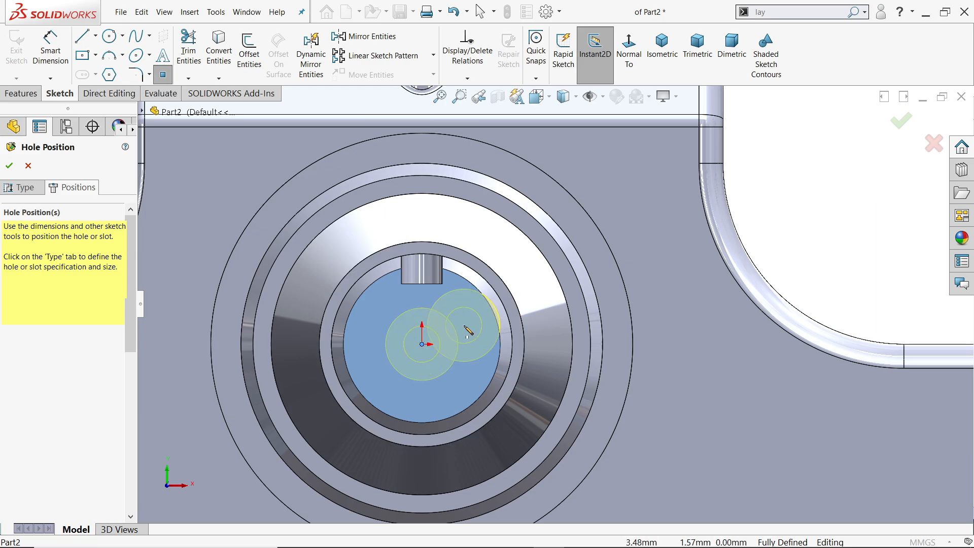
{"action": "key", "text": "Escape"}
{"action": "middle_click_drag", "start_coordinate": [575, 260], "coordinate": [529, 279]}
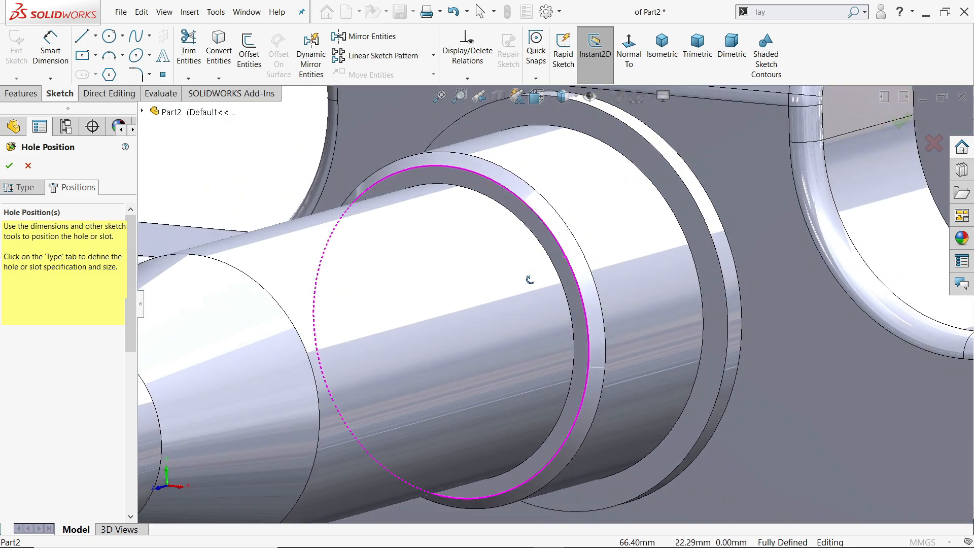
{"action": "scroll", "coordinate": [458, 317], "scroll_direction": "up", "scroll_amount": 5}
{"action": "scroll", "coordinate": [391, 360], "scroll_direction": "down", "scroll_amount": 8}
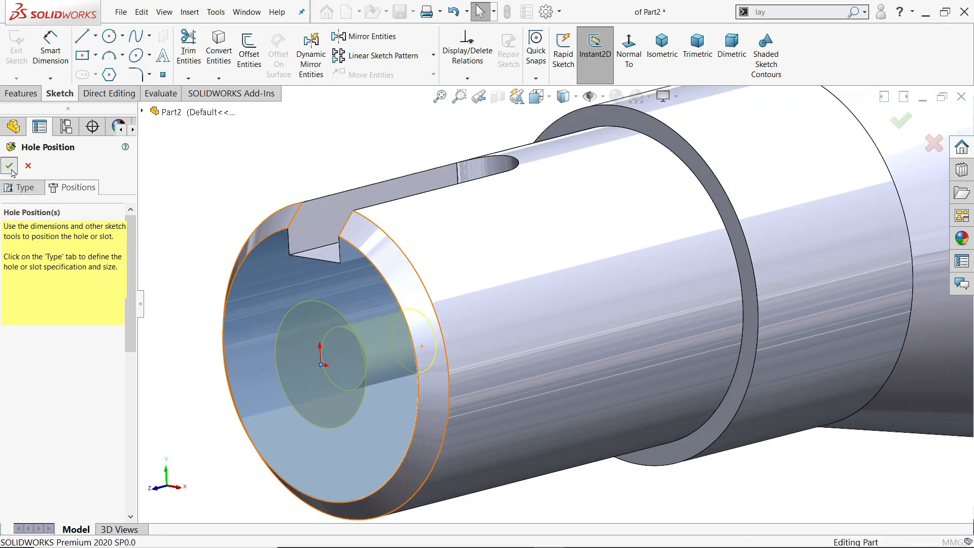
{"action": "left_click", "coordinate": [10, 166]}
Examine the countersunk hole at the keyed shaft end together with its feature dimensions.
{"action": "mouse_move", "coordinate": [405, 350]}
{"action": "middle_mouse_down"}
{"action": "mouse_move", "coordinate": [428, 344]}
{"action": "mouse_move", "coordinate": [448, 320]}
{"action": "mouse_move", "coordinate": [409, 345]}
{"action": "middle_mouse_up"}
{"action": "left_click_drag", "start_coordinate": [134, 397], "coordinate": [134, 489]}
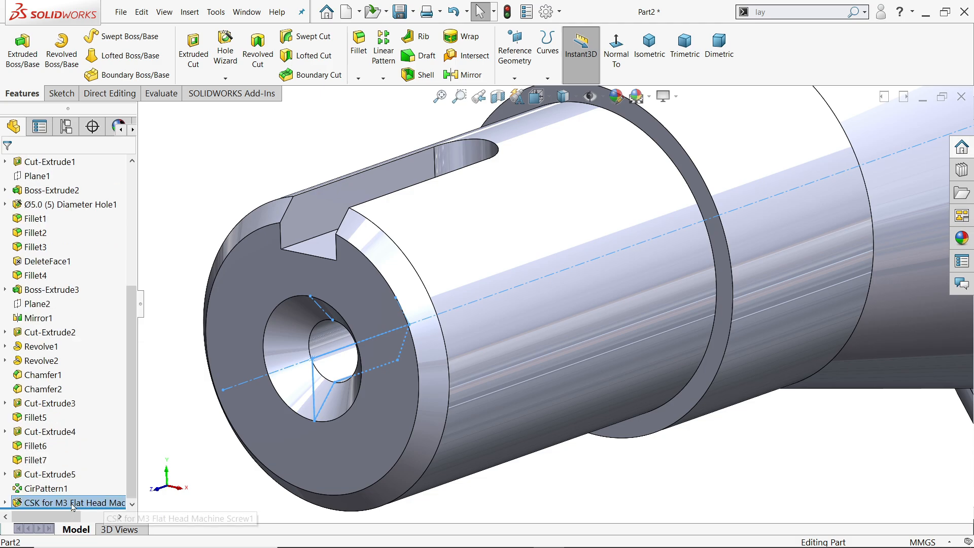
{"action": "left_click", "coordinate": [60, 503]}
{"action": "scroll", "coordinate": [289, 384], "scroll_direction": "up", "scroll_amount": 5}
{"action": "scroll", "coordinate": [434, 373], "scroll_direction": "up", "scroll_amount": 5}
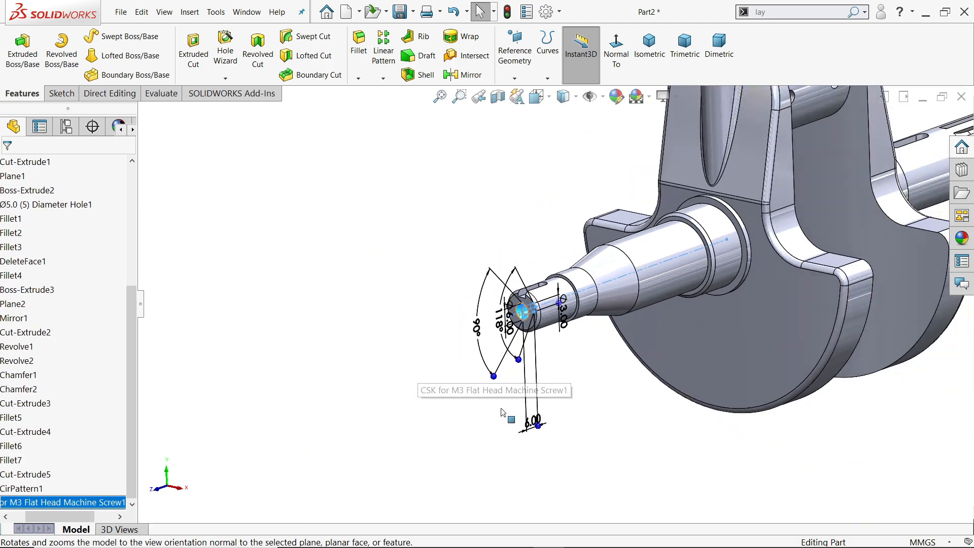
{"action": "scroll", "coordinate": [504, 412], "scroll_direction": "down", "scroll_amount": 3}
{"action": "left_click_drag", "start_coordinate": [557, 412], "coordinate": [556, 277]}
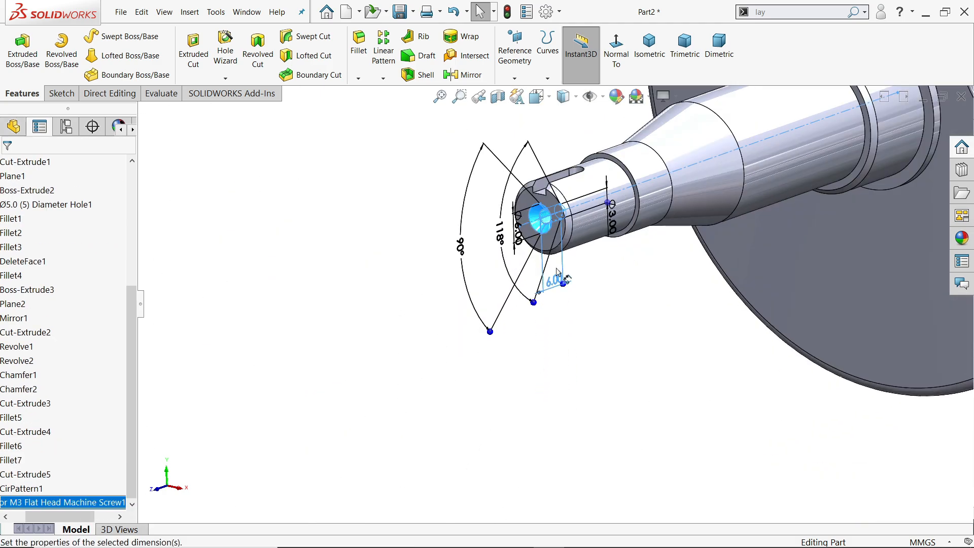
{"action": "key", "text": "Escape"}
{"action": "scroll", "coordinate": [589, 235], "scroll_direction": "down", "scroll_amount": 3}
{"action": "scroll", "coordinate": [555, 261], "scroll_direction": "up", "scroll_amount": 3}
{"action": "scroll", "coordinate": [555, 263], "scroll_direction": "up", "scroll_amount": 2}
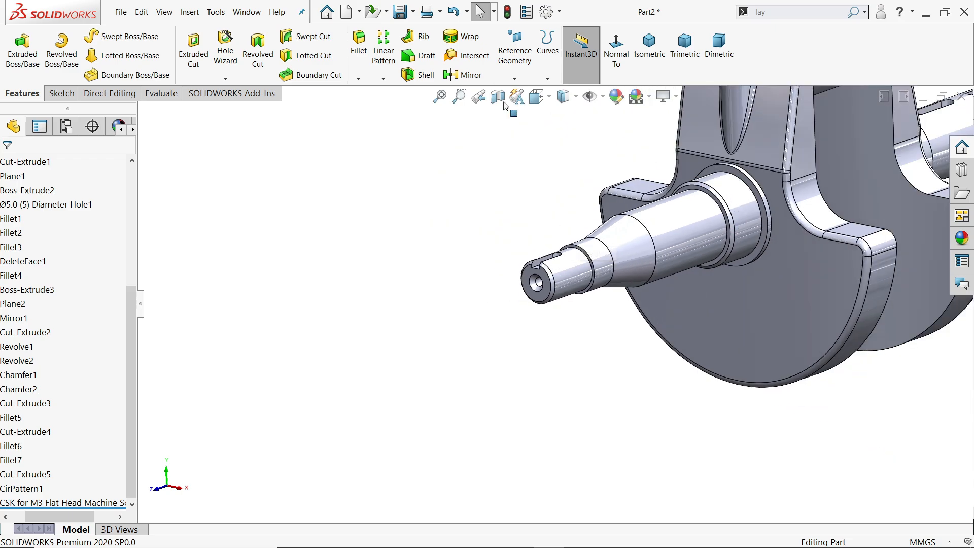
Start a second Hole Wizard countersink, reusing the M3 flat head settings with 3 mm hole, 6 mm countersink and 6 mm blind depth.
{"action": "left_click", "coordinate": [225, 46]}
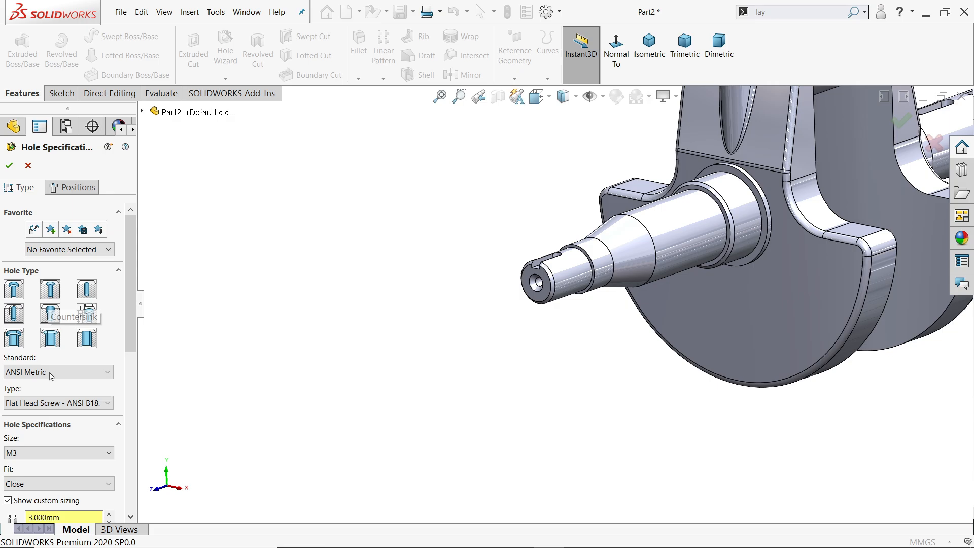
{"action": "scroll", "coordinate": [58, 363], "scroll_direction": "down", "scroll_amount": 4}
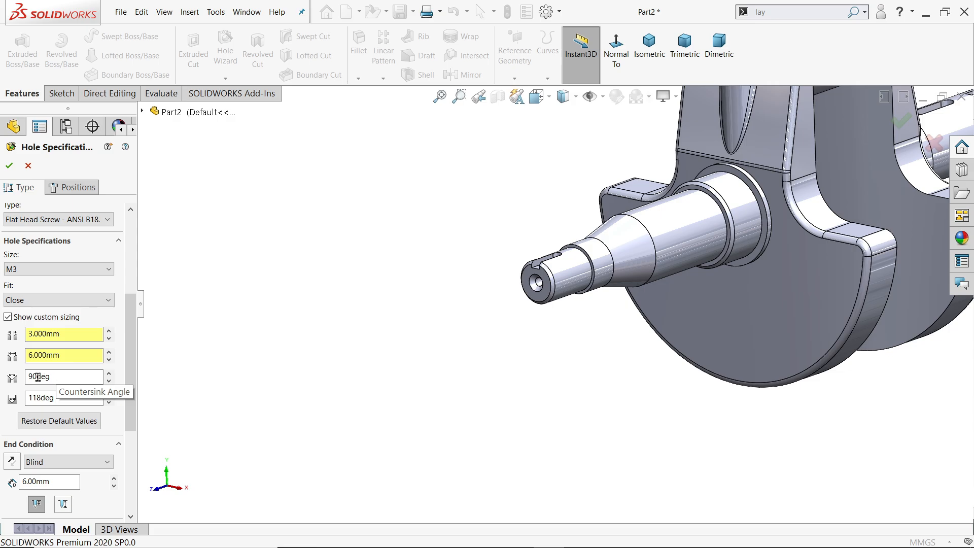
{"action": "scroll", "coordinate": [543, 370], "scroll_direction": "up", "scroll_amount": 5}
{"action": "middle_click_drag", "start_coordinate": [732, 274], "coordinate": [599, 333]}
{"action": "scroll", "coordinate": [682, 279], "scroll_direction": "down", "scroll_amount": 6}
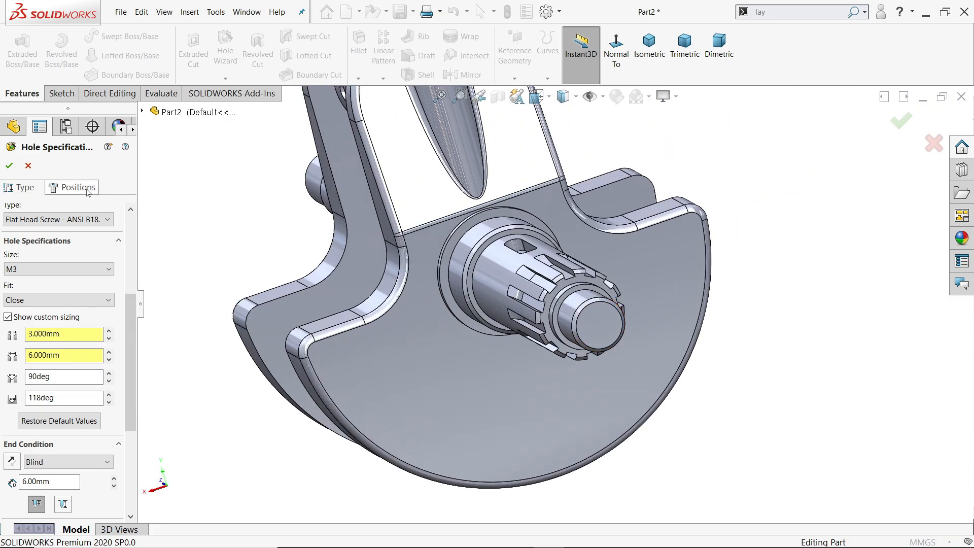
Position the second countersunk hole at the centre of the splined shaft end's outer face and create it.
{"action": "left_click", "coordinate": [71, 188]}
{"action": "scroll", "coordinate": [627, 326], "scroll_direction": "down", "scroll_amount": 3}
{"action": "left_click", "coordinate": [591, 318]}
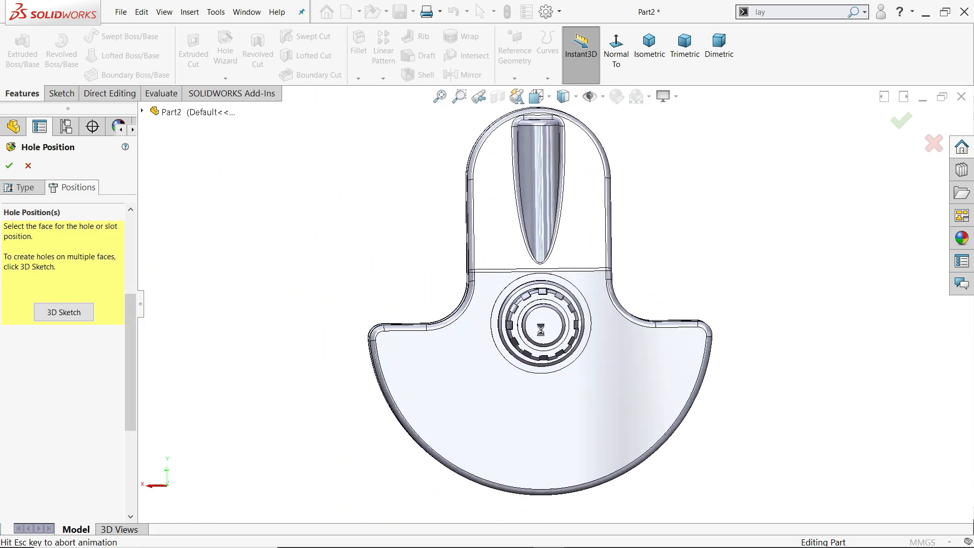
{"action": "scroll", "coordinate": [569, 318], "scroll_direction": "down", "scroll_amount": 3}
{"action": "left_click", "coordinate": [505, 356]}
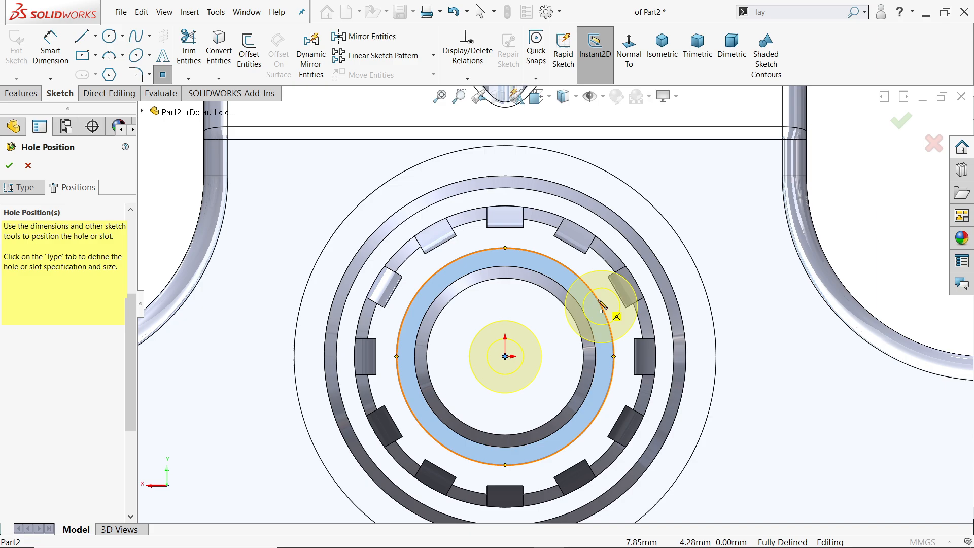
{"action": "key", "text": "Escape"}
{"action": "scroll", "coordinate": [594, 296], "scroll_direction": "up", "scroll_amount": 6}
{"action": "middle_click_drag", "start_coordinate": [645, 260], "coordinate": [713, 259]}
{"action": "scroll", "coordinate": [854, 337], "scroll_direction": "down", "scroll_amount": 5}
{"action": "scroll", "coordinate": [822, 341], "scroll_direction": "down", "scroll_amount": 1}
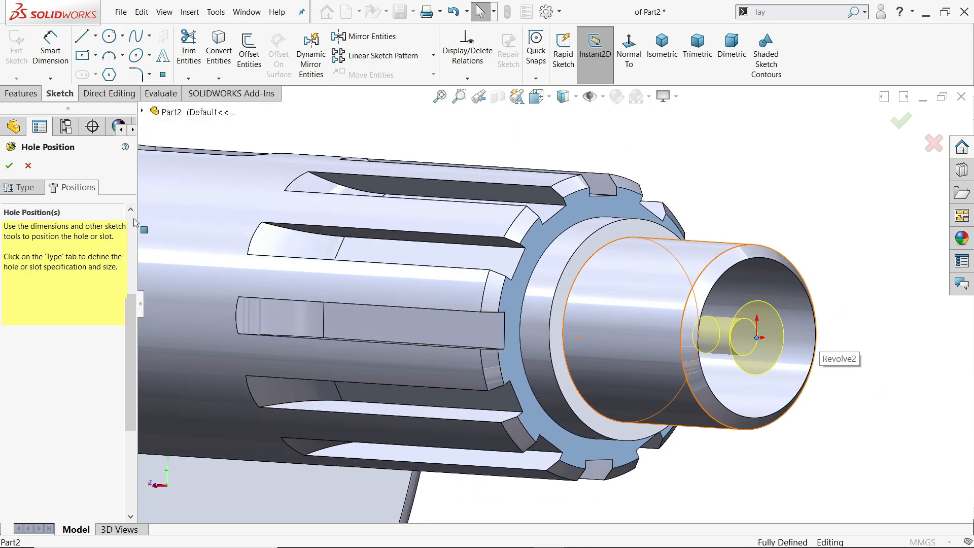
{"action": "left_click", "coordinate": [9, 166]}
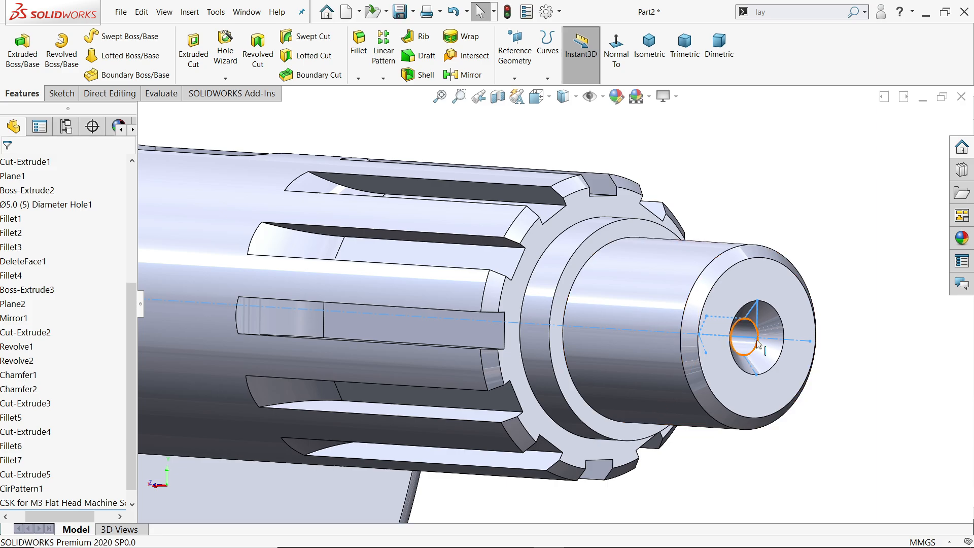
Inspect the new countersunk hole and its feature dimensions at the splined shaft end.
{"action": "scroll", "coordinate": [750, 336], "scroll_direction": "down", "scroll_amount": 2}
{"action": "scroll", "coordinate": [90, 505], "scroll_direction": "down", "scroll_amount": 1}
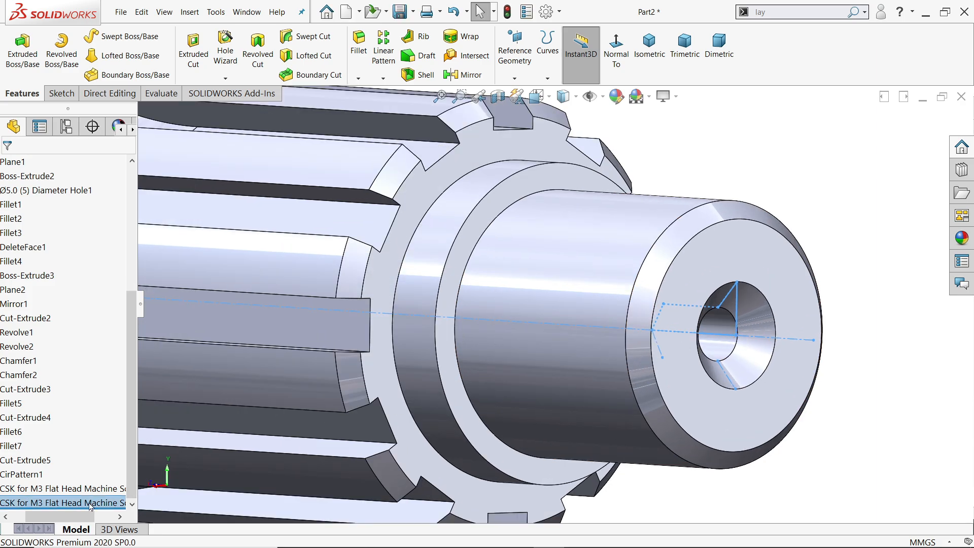
{"action": "left_click_drag", "start_coordinate": [75, 517], "coordinate": [61, 517]}
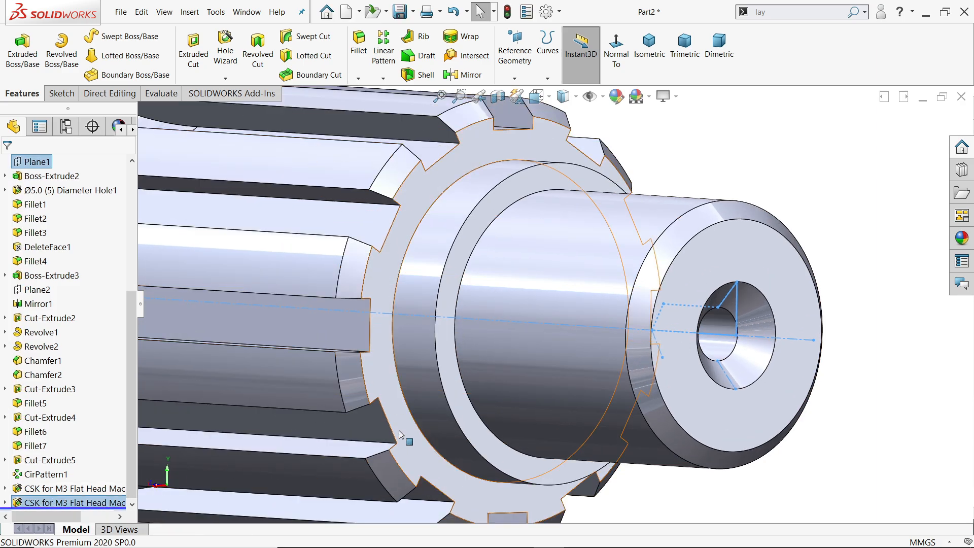
{"action": "left_click", "coordinate": [21, 502]}
{"action": "scroll", "coordinate": [640, 366], "scroll_direction": "up", "scroll_amount": 5}
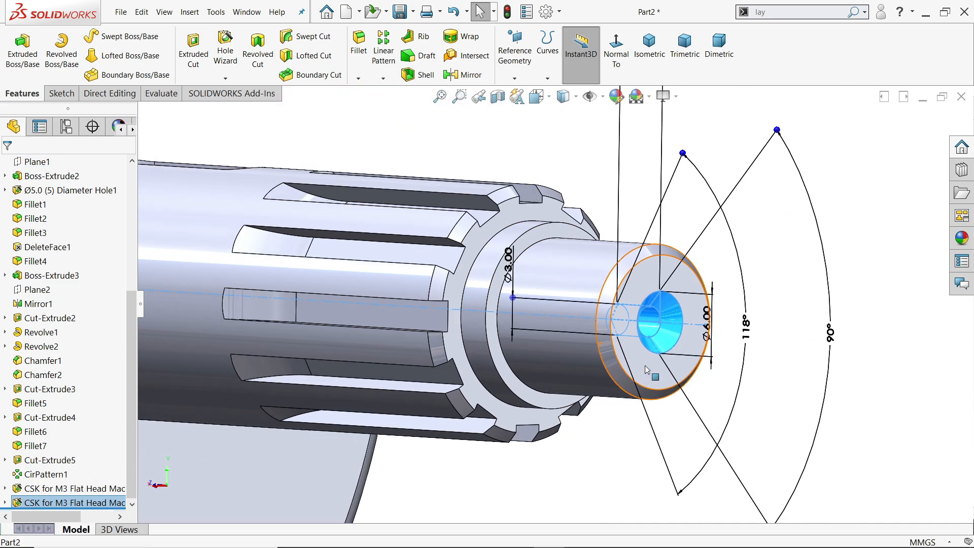
{"action": "scroll", "coordinate": [722, 312], "scroll_direction": "up", "scroll_amount": 6}
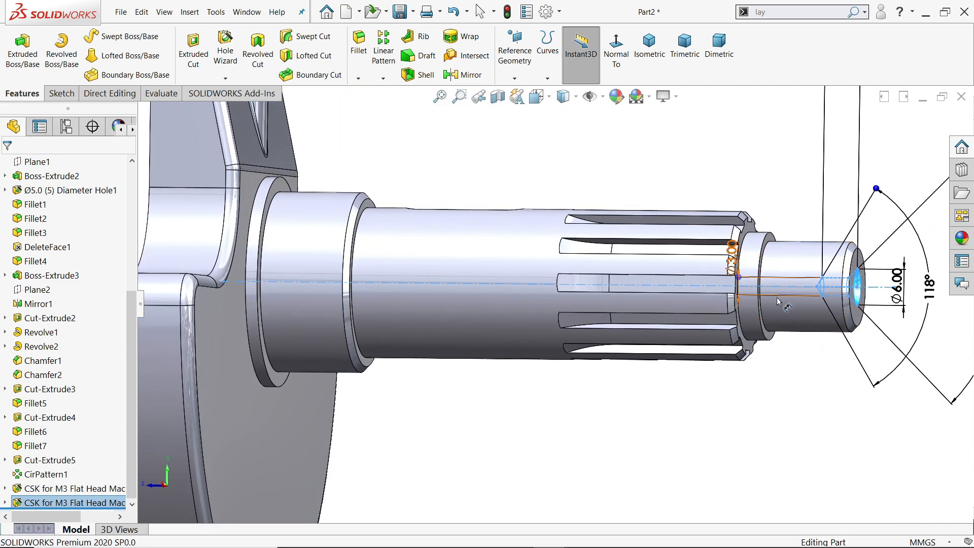
Cut the crankshaft view with a section view on the Right Plane.
{"action": "scroll", "coordinate": [744, 306], "scroll_direction": "down", "scroll_amount": 4}
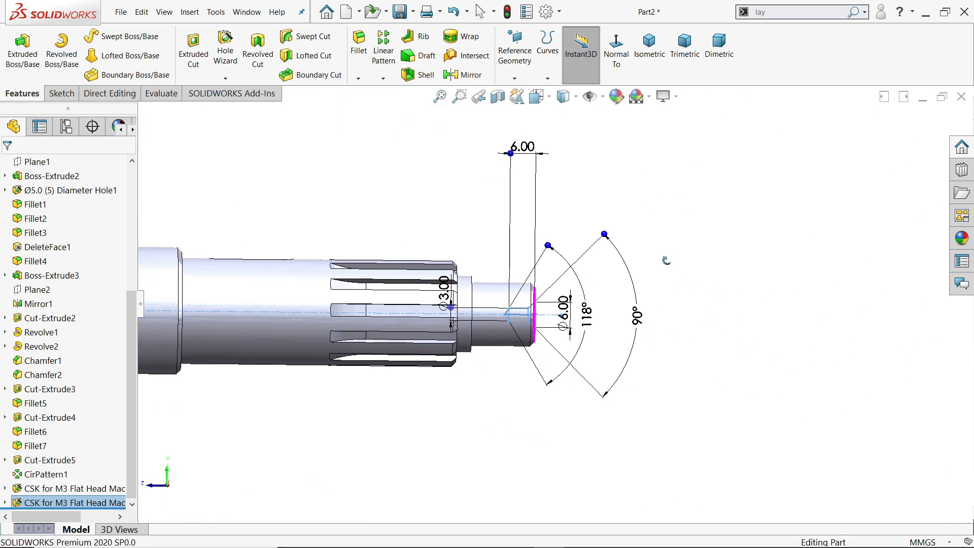
{"action": "middle_click_drag", "start_coordinate": [666, 260], "coordinate": [663, 260]}
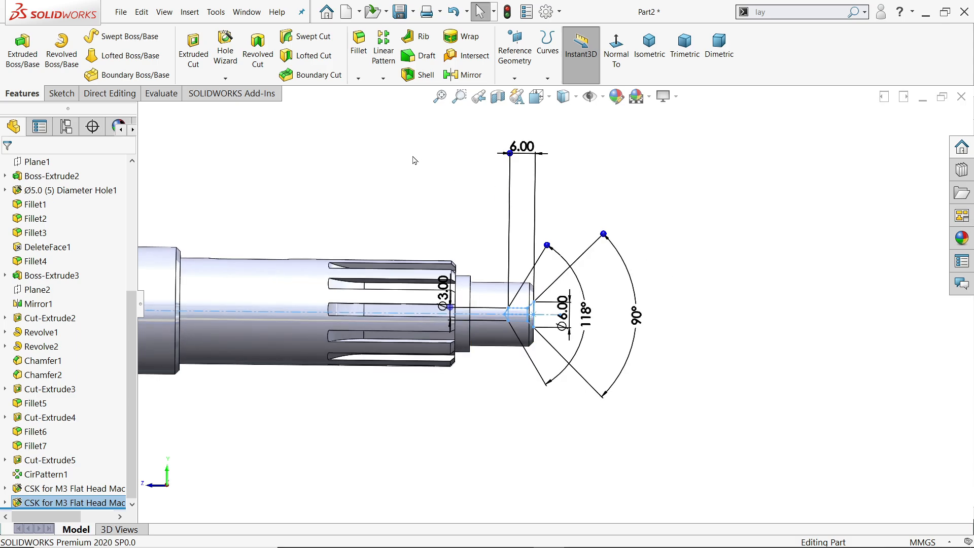
{"action": "scroll", "coordinate": [59, 323], "scroll_direction": "up", "scroll_amount": 5}
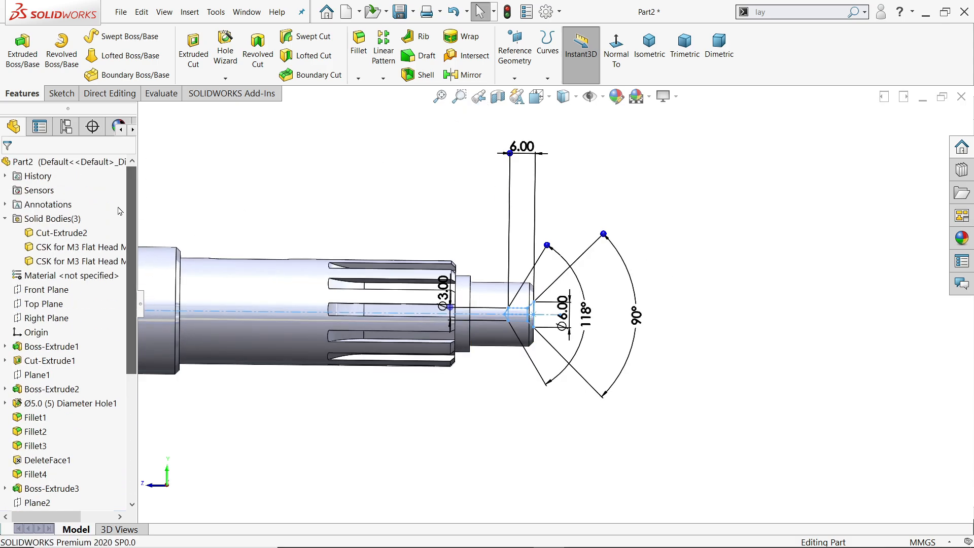
{"action": "left_click", "coordinate": [59, 323]}
{"action": "key", "text": "ctrl+8"}
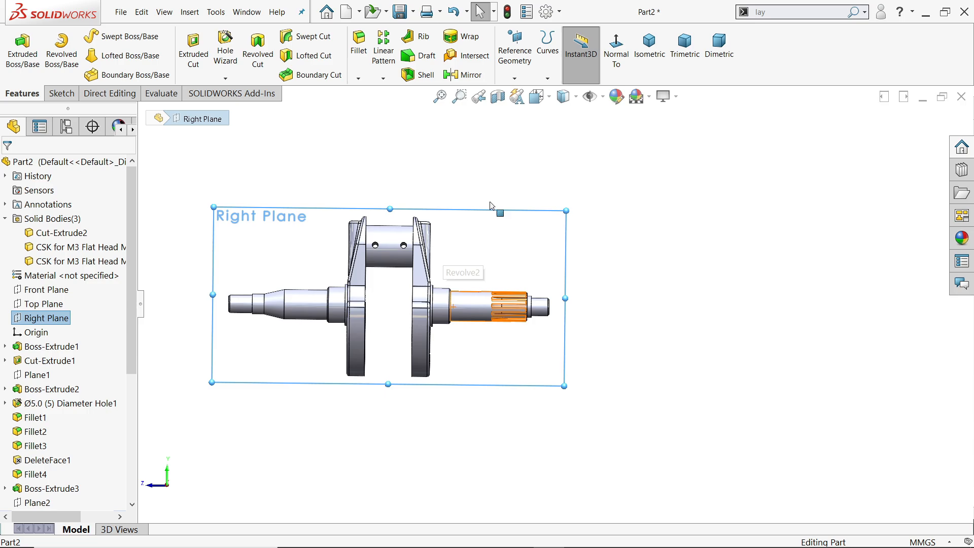
{"action": "left_click", "coordinate": [497, 97]}
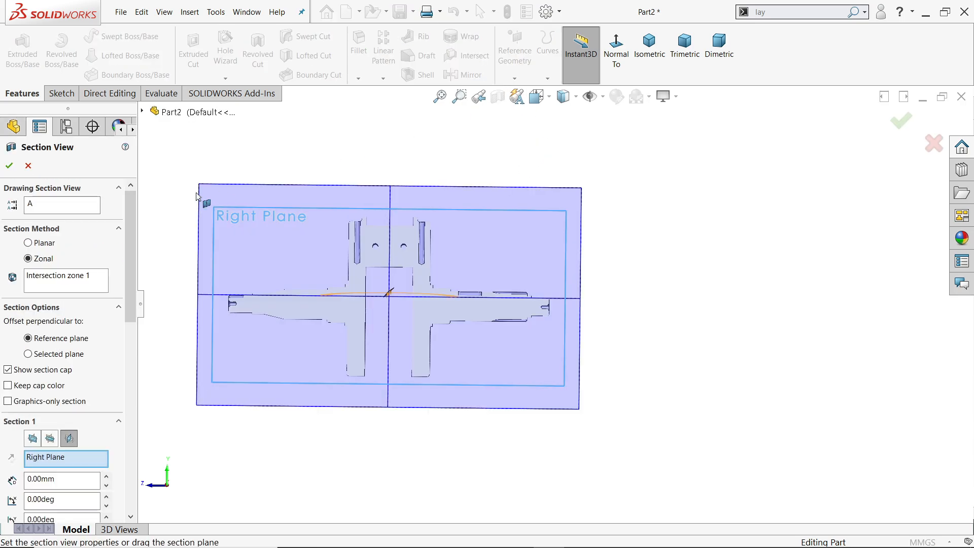
{"action": "left_click", "coordinate": [9, 166]}
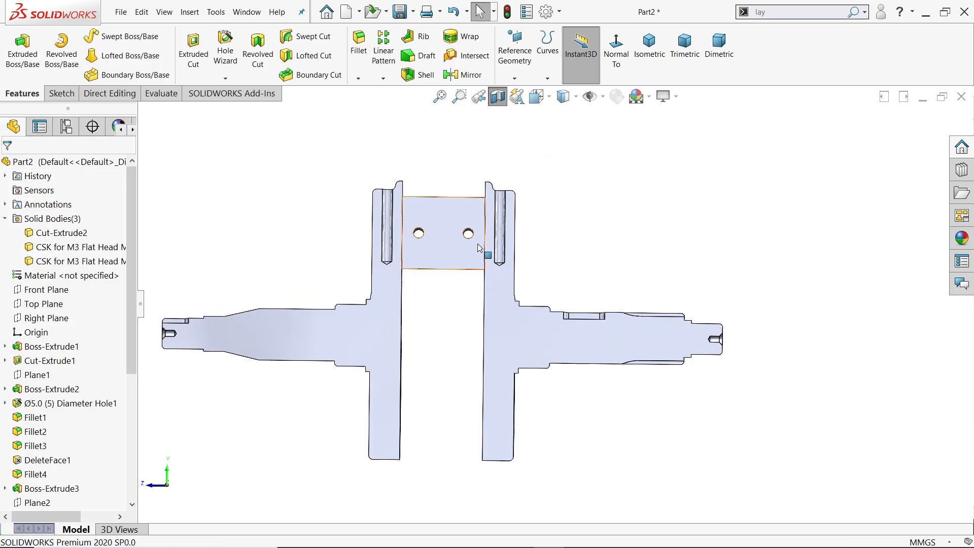
Examine the sectioned crankshaft's crankpin holes, keyways, spline grooves and the countersunk centre holes at both shaft ends.
{"action": "scroll", "coordinate": [478, 247], "scroll_direction": "down", "scroll_amount": 2}
{"action": "middle_click_drag", "start_coordinate": [477, 249], "coordinate": [464, 294]}
{"action": "scroll", "coordinate": [647, 377], "scroll_direction": "down", "scroll_amount": 3}
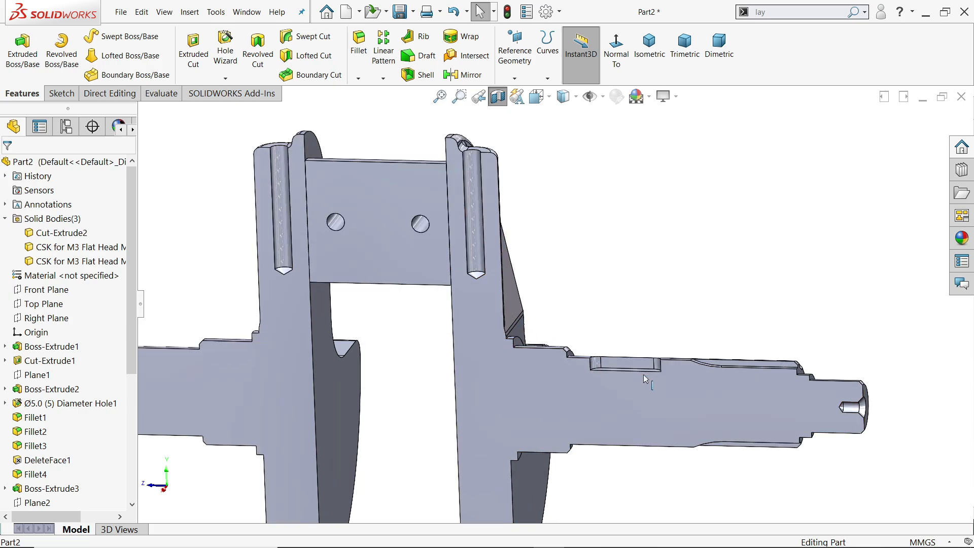
{"action": "mouse_move", "coordinate": [650, 373]}
{"action": "middle_mouse_down"}
{"action": "mouse_move", "coordinate": [644, 429]}
{"action": "mouse_move", "coordinate": [664, 373]}
{"action": "middle_mouse_up"}
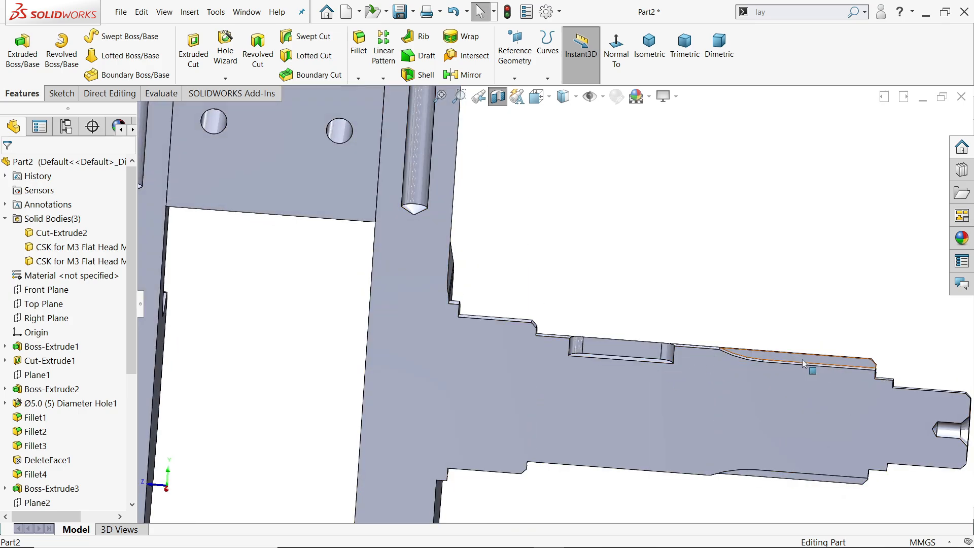
{"action": "scroll", "coordinate": [832, 400], "scroll_direction": "up", "scroll_amount": 3}
{"action": "scroll", "coordinate": [784, 389], "scroll_direction": "down", "scroll_amount": 5}
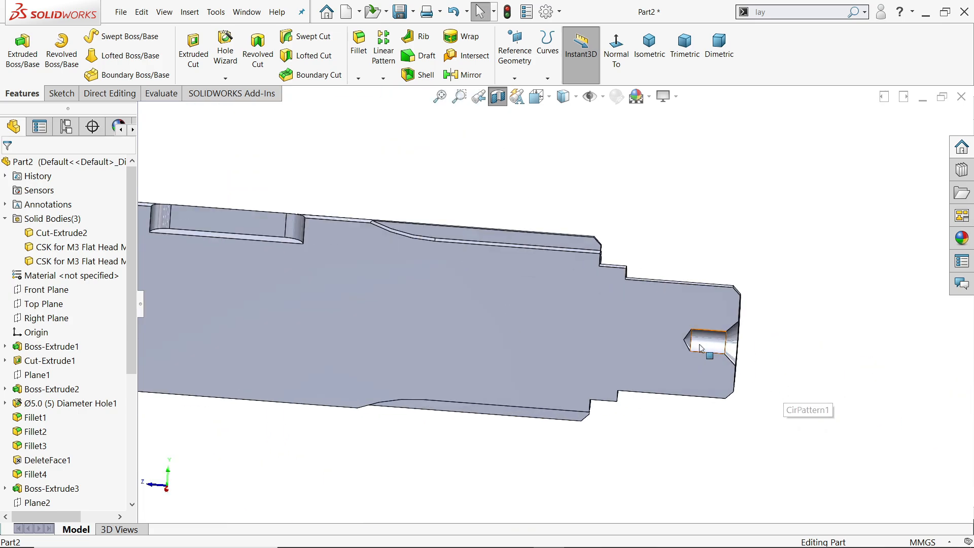
{"action": "scroll", "coordinate": [699, 349], "scroll_direction": "up", "scroll_amount": 8}
{"action": "scroll", "coordinate": [196, 283], "scroll_direction": "up", "scroll_amount": 2}
{"action": "scroll", "coordinate": [241, 283], "scroll_direction": "down", "scroll_amount": 6}
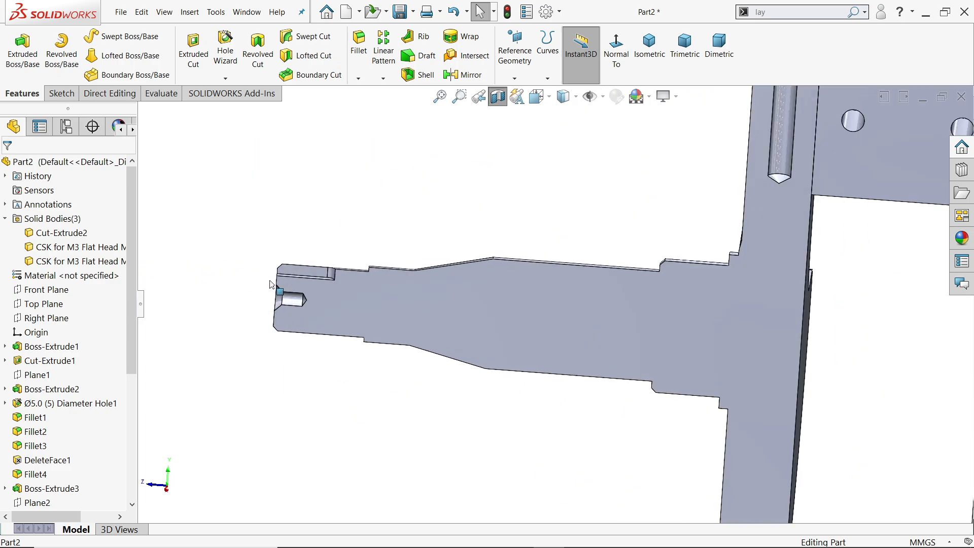
{"action": "scroll", "coordinate": [270, 284], "scroll_direction": "down", "scroll_amount": 3}
Turn off the section view and show the whole crankshaft in isometric view.
{"action": "left_click", "coordinate": [498, 97]}
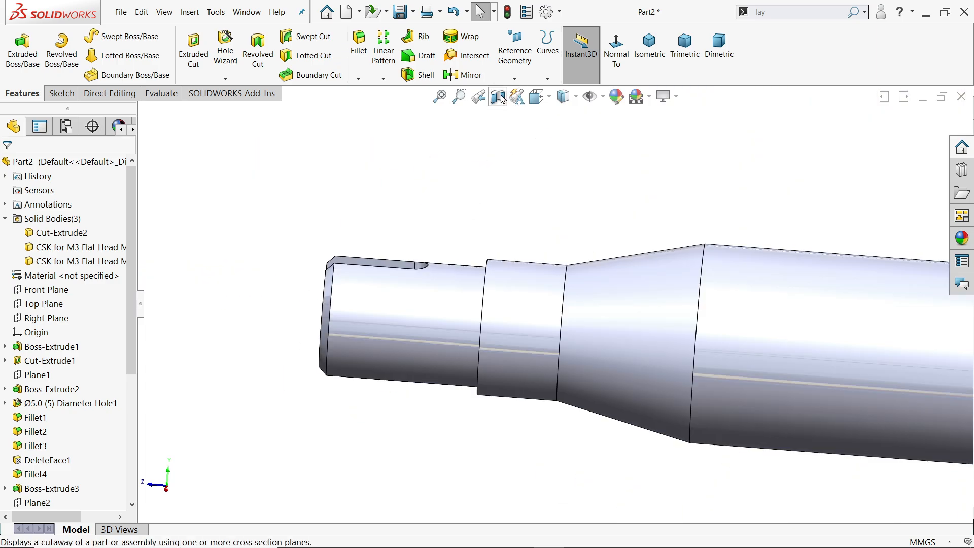
{"action": "left_click", "coordinate": [648, 51]}
{"action": "scroll", "coordinate": [597, 329], "scroll_direction": "down", "scroll_amount": 3}
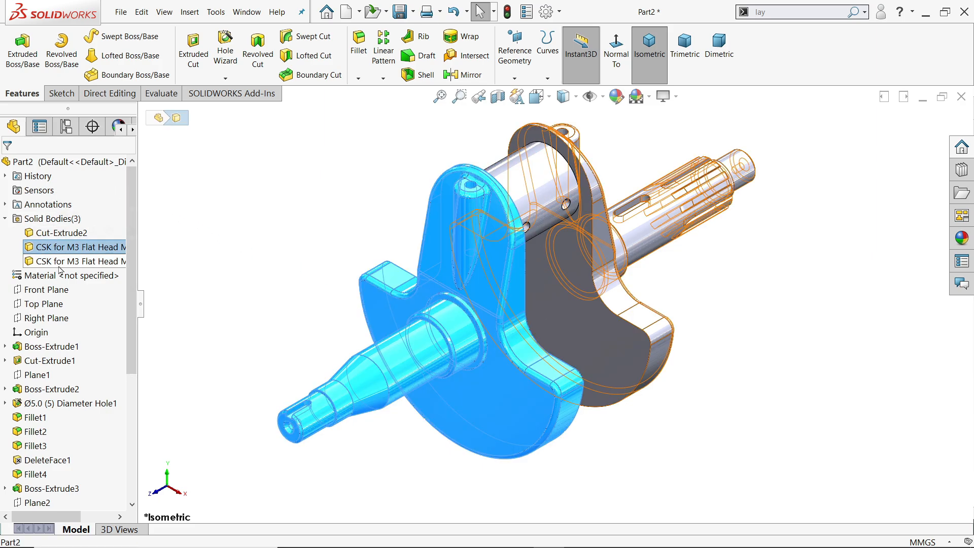
Combine the two crank web and shaft bodies and the crankpin body into one solid using the Add operation.
{"action": "left_click", "coordinate": [116, 93]}
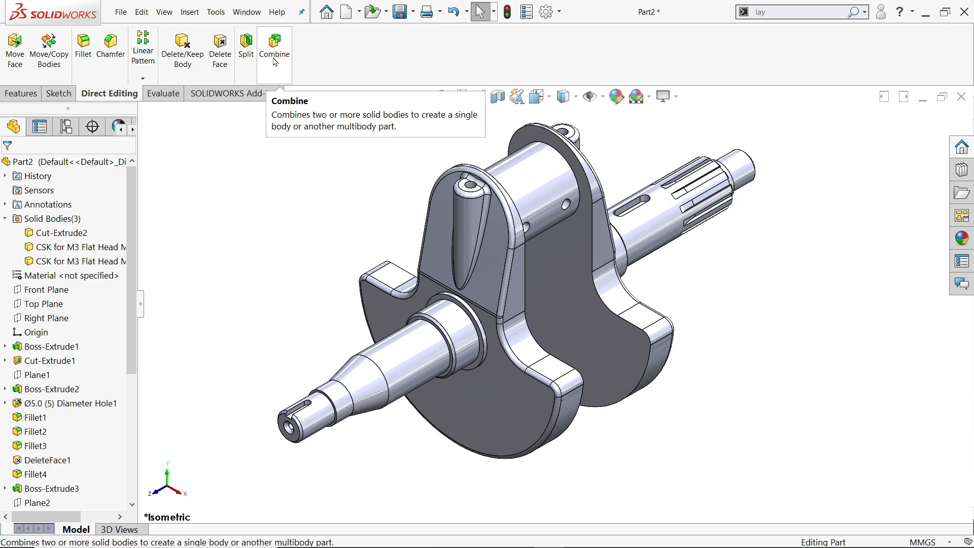
{"action": "right_click", "coordinate": [96, 93]}
{"action": "mouse_move", "coordinate": [138, 128]}
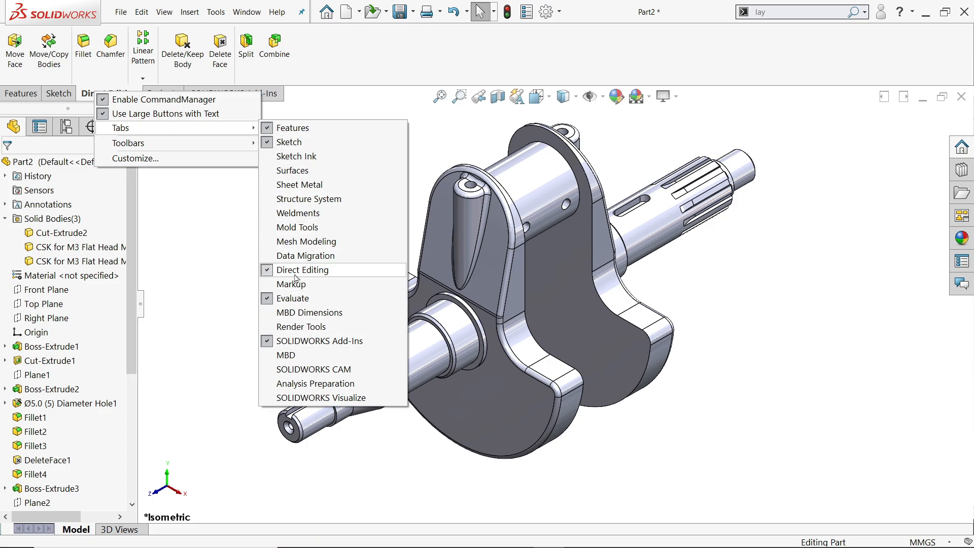
{"action": "left_click", "coordinate": [275, 45]}
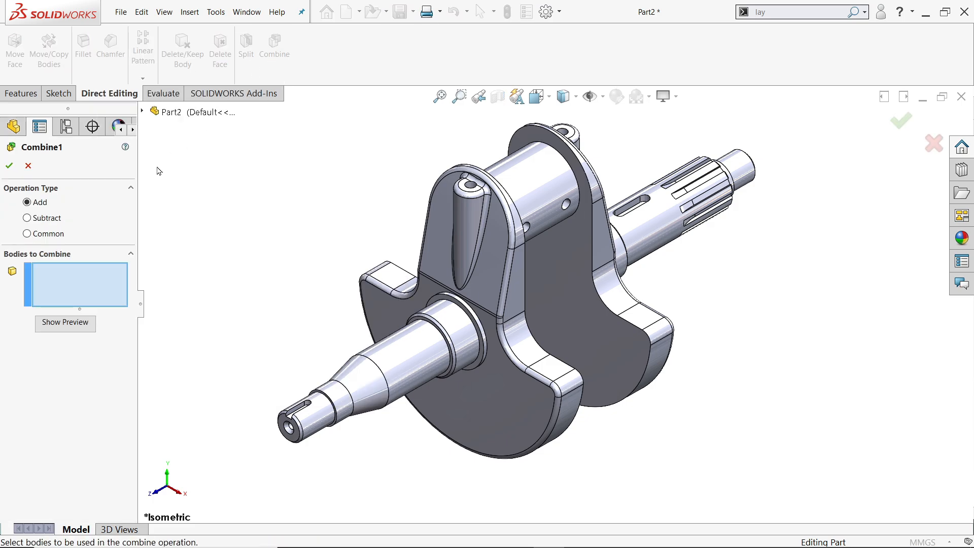
{"action": "left_click", "coordinate": [457, 273]}
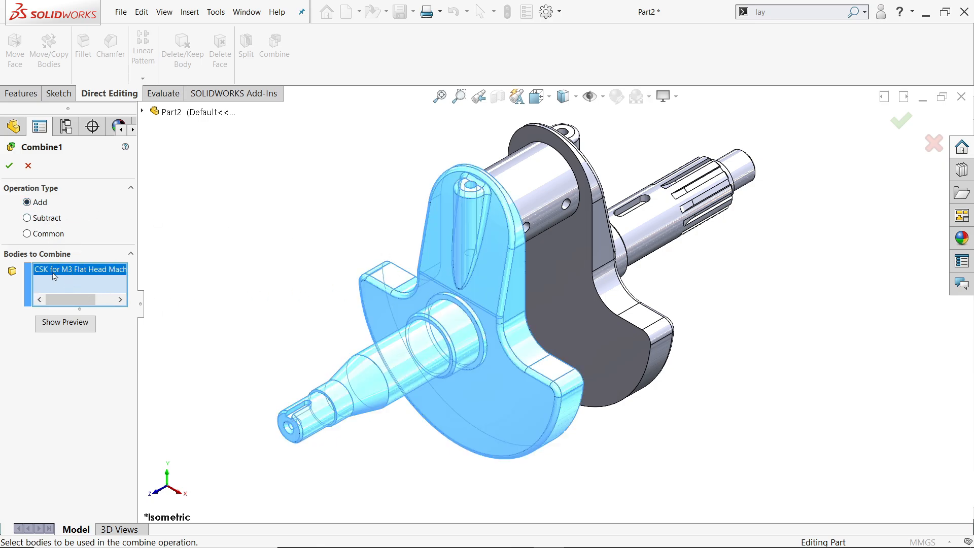
{"action": "left_click", "coordinate": [538, 209]}
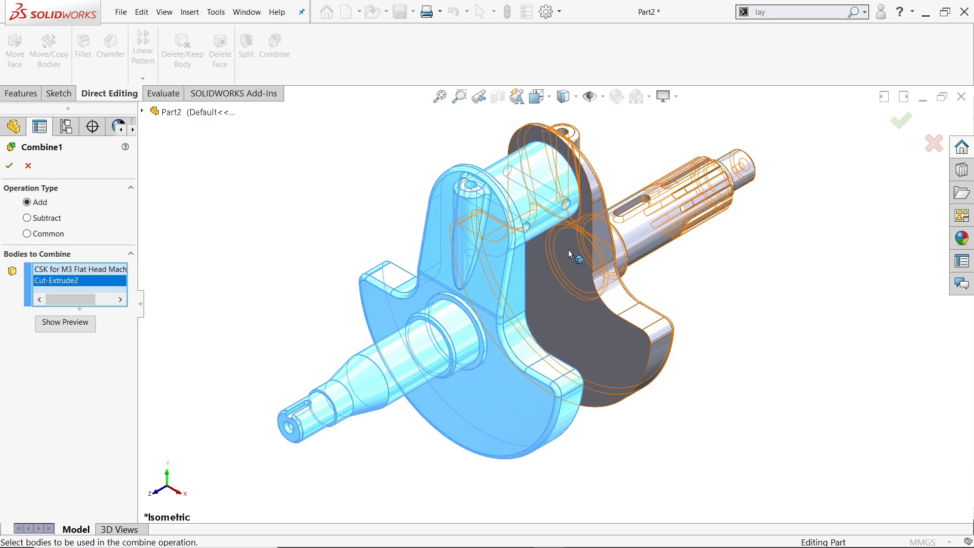
{"action": "left_click", "coordinate": [578, 271]}
{"action": "middle_click_drag", "start_coordinate": [578, 270], "coordinate": [648, 310]}
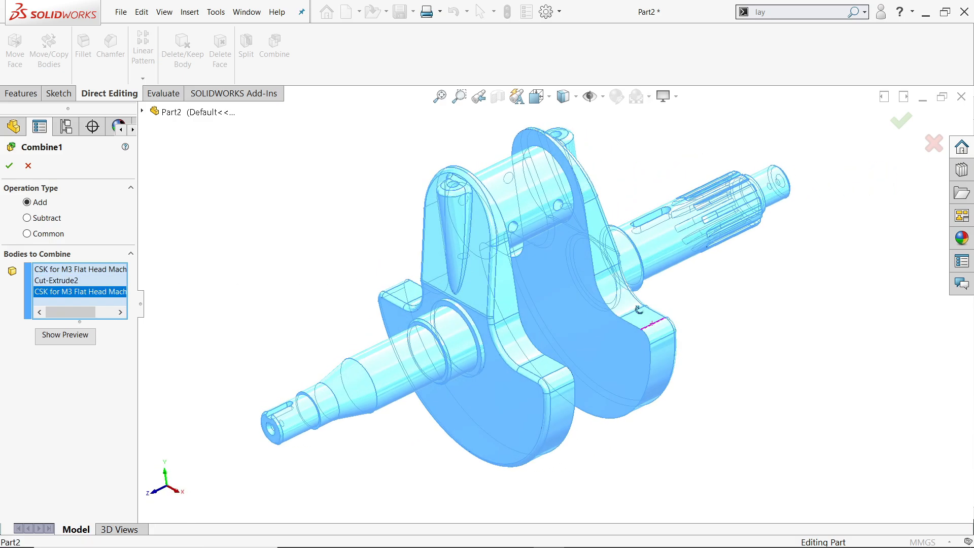
{"action": "left_click", "coordinate": [8, 166]}
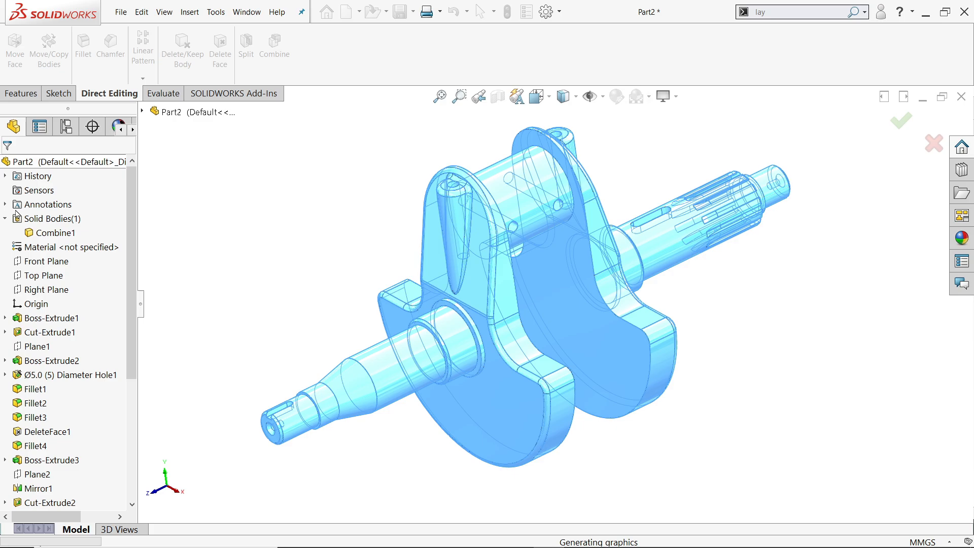
{"action": "left_click", "coordinate": [49, 233]}
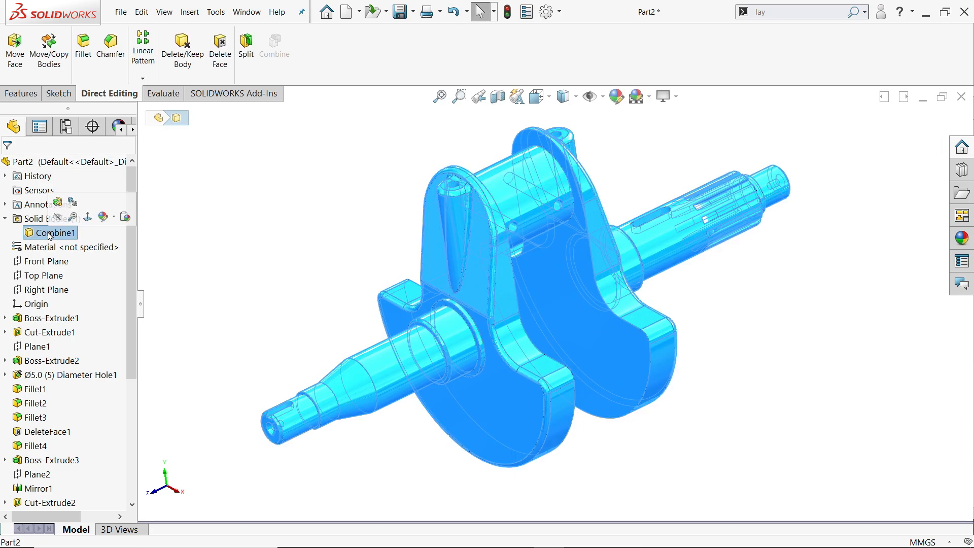
{"action": "left_click", "coordinate": [252, 222]}
Apply a medium grey colour from the standard palette to the entire part and look over the finished crankshaft.
{"action": "left_click", "coordinate": [99, 162]}
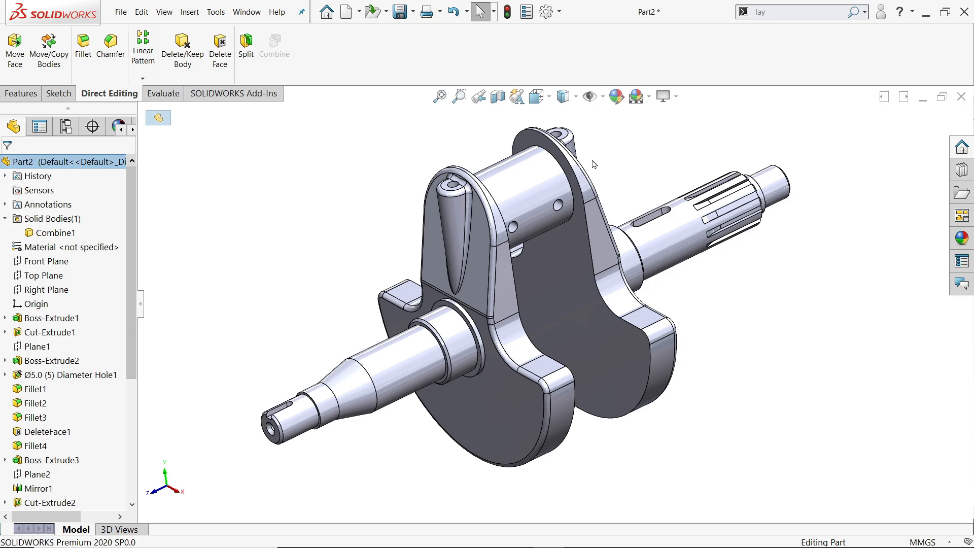
{"action": "left_click", "coordinate": [617, 96]}
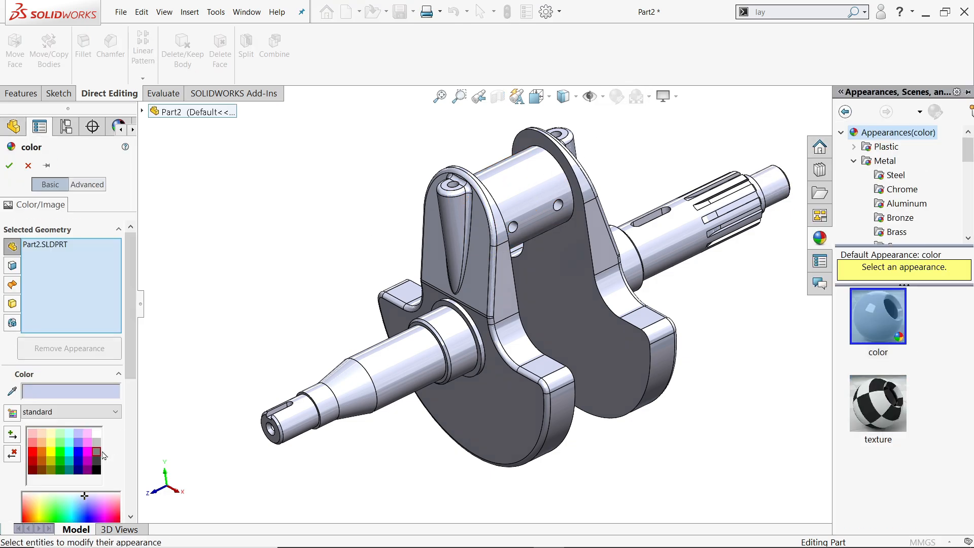
{"action": "left_click", "coordinate": [97, 453]}
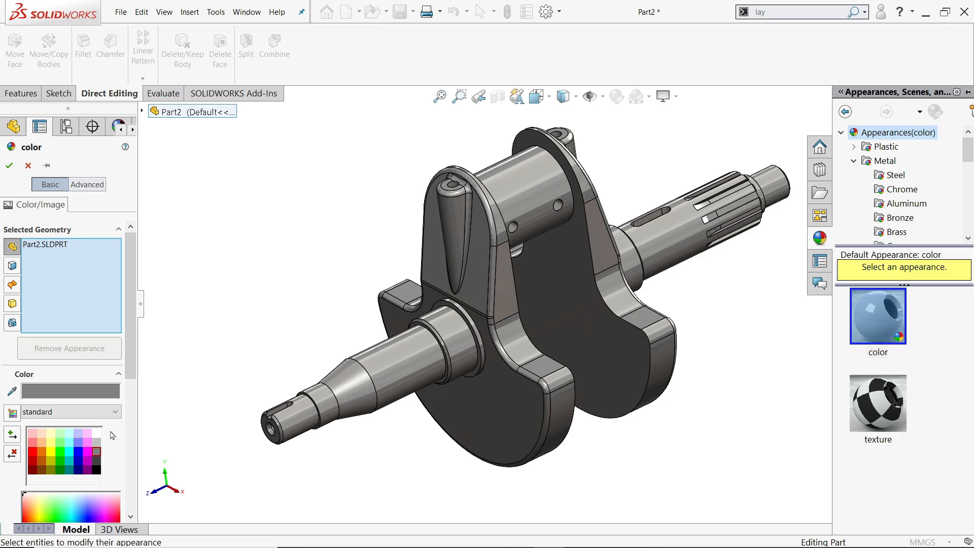
{"action": "left_click", "coordinate": [10, 166]}
{"action": "scroll", "coordinate": [695, 280], "scroll_direction": "down", "scroll_amount": 2}
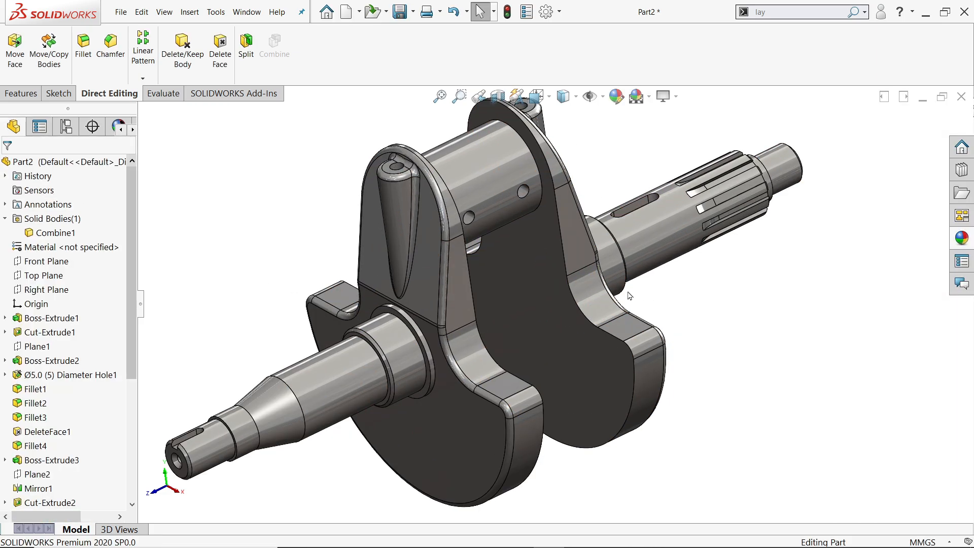
{"action": "middle_click_drag", "start_coordinate": [629, 296], "coordinate": [546, 302]}
{"action": "scroll", "coordinate": [586, 320], "scroll_direction": "up", "scroll_amount": 3}
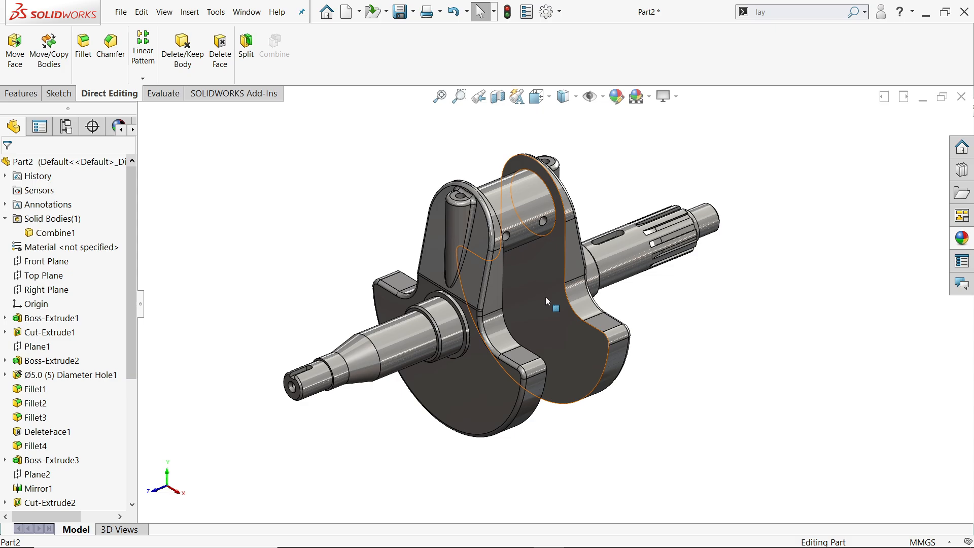
{"action": "scroll", "coordinate": [546, 302], "scroll_direction": "down", "scroll_amount": 2}
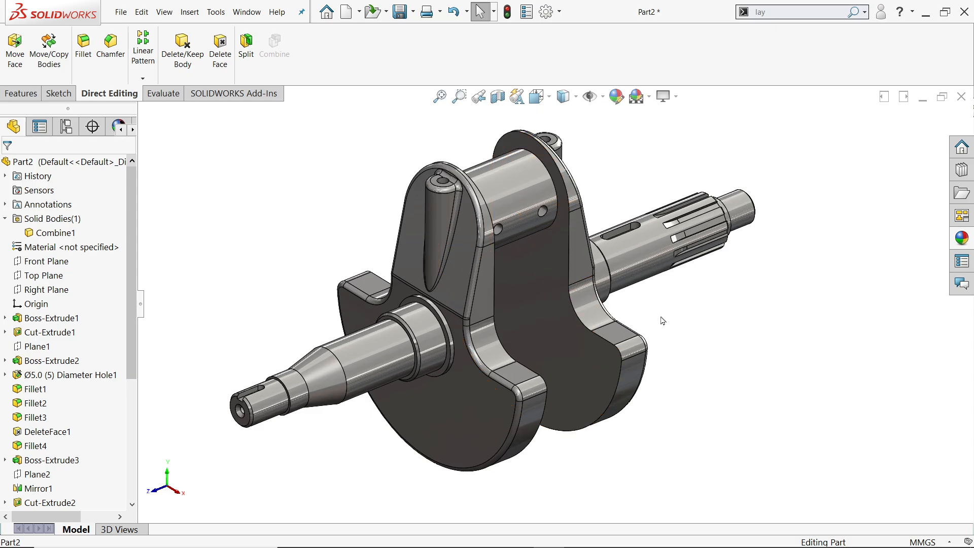